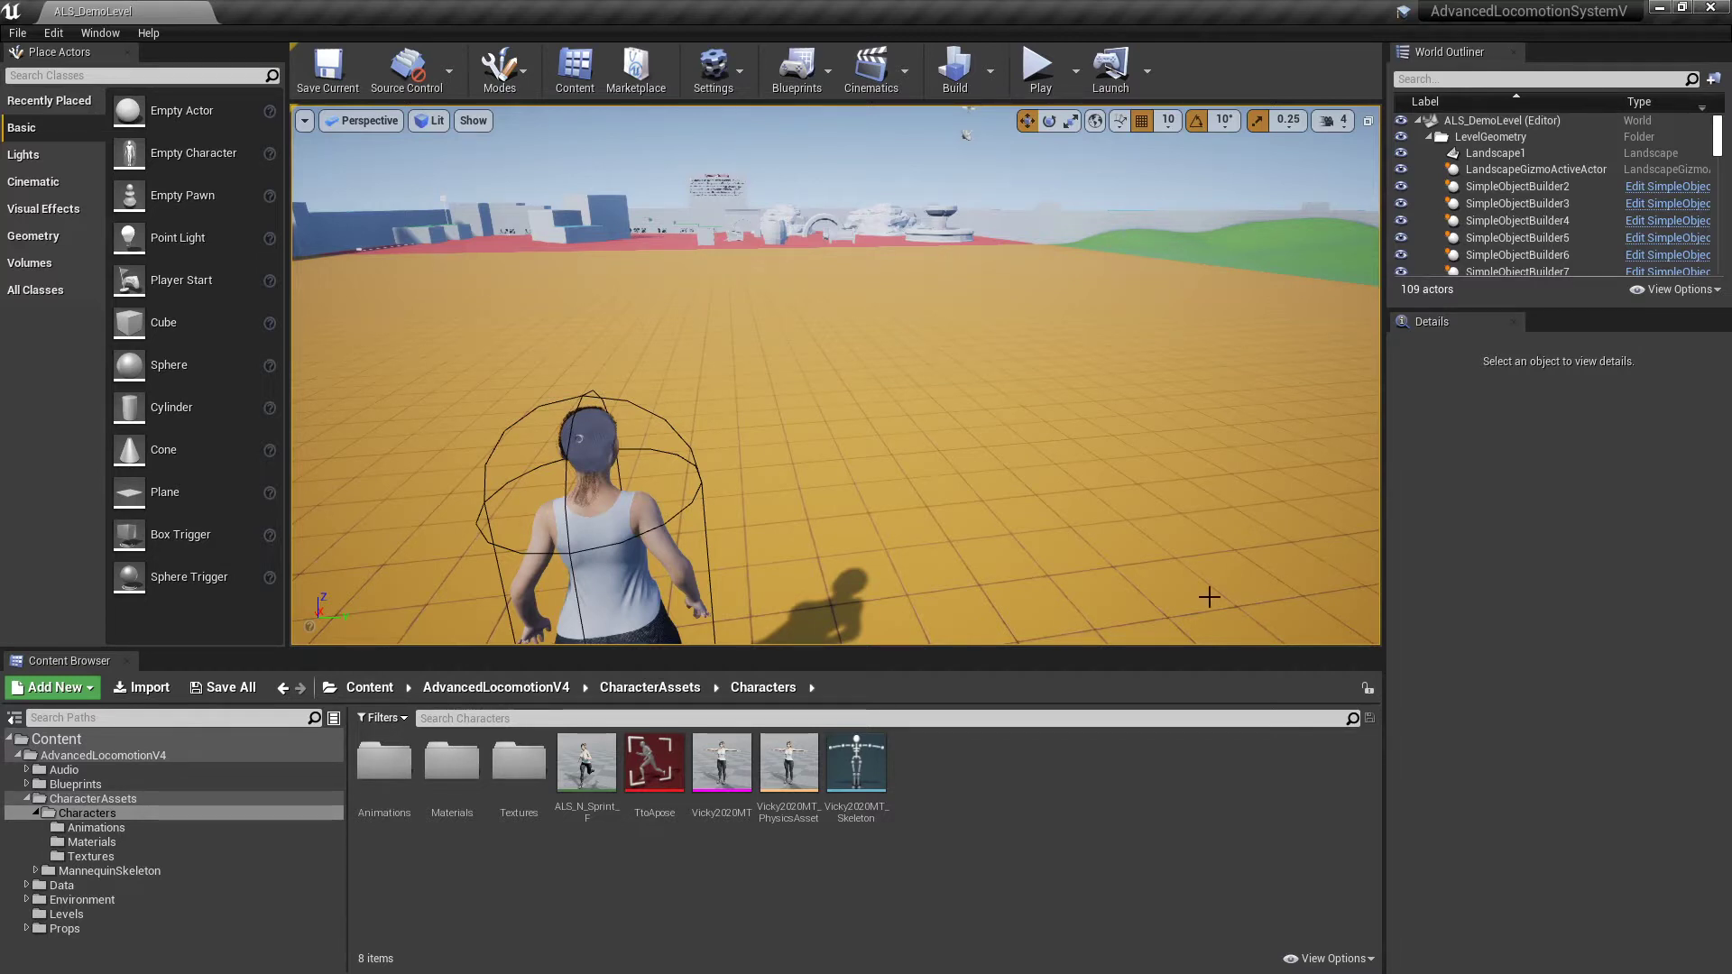
Play-test the level, walking and turning the ALS character to inspect the hair, then stop
left_click(1043, 67)
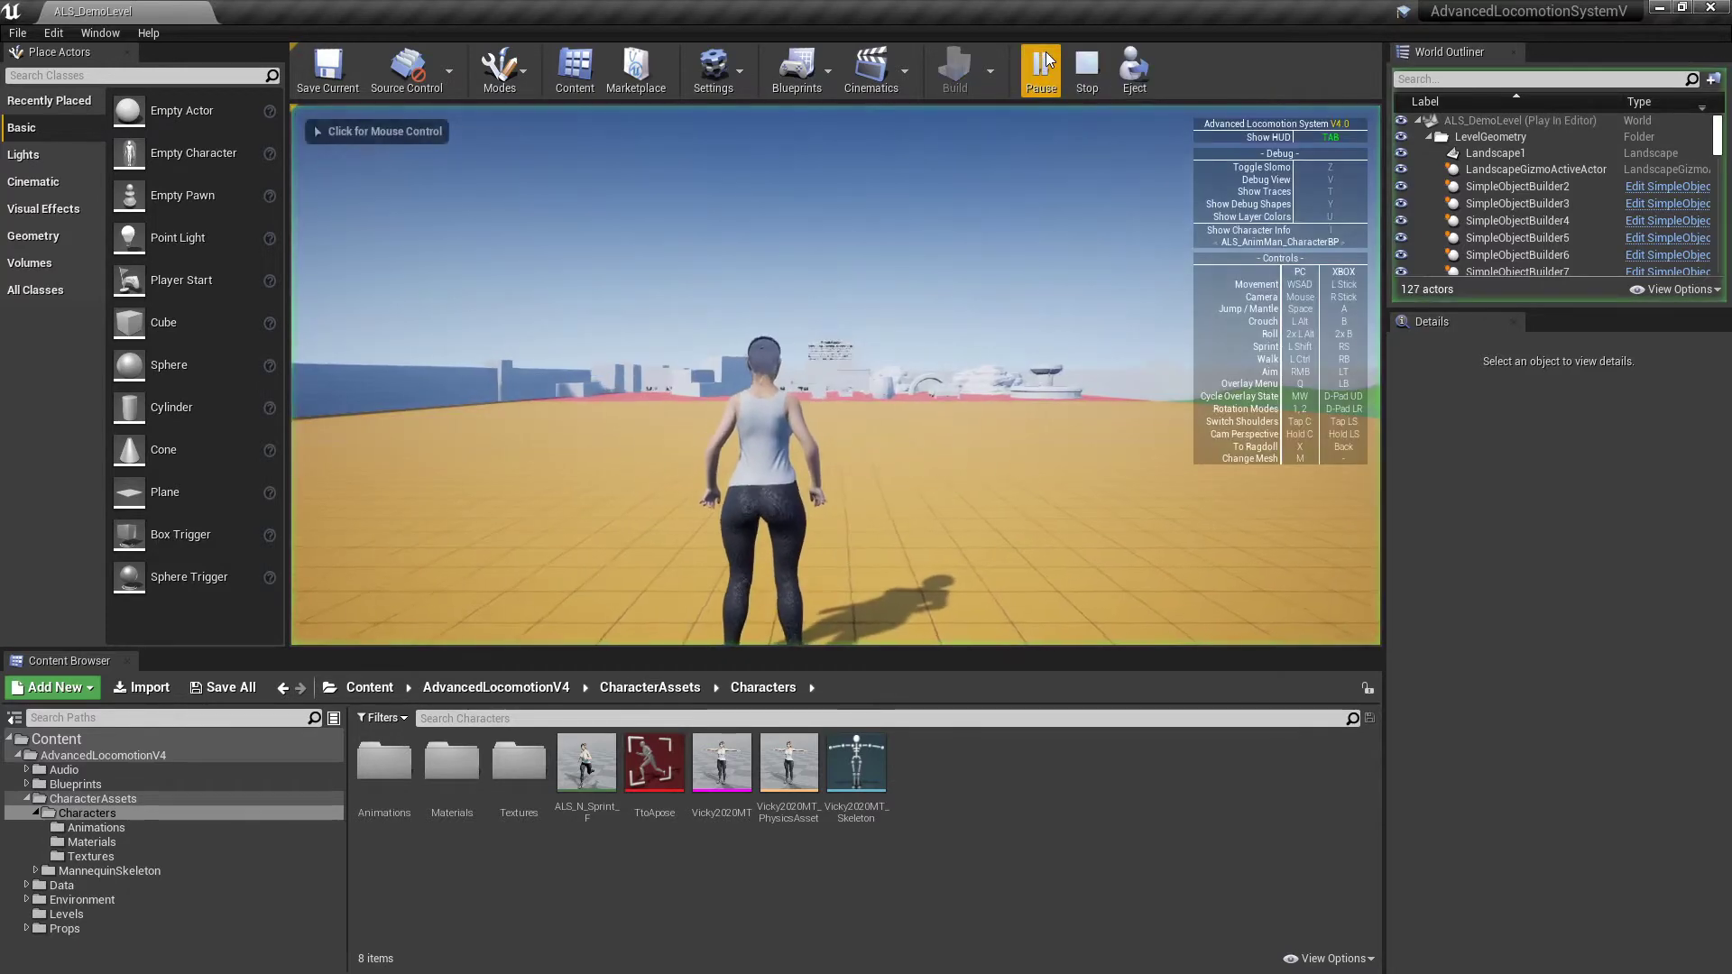
key("w")
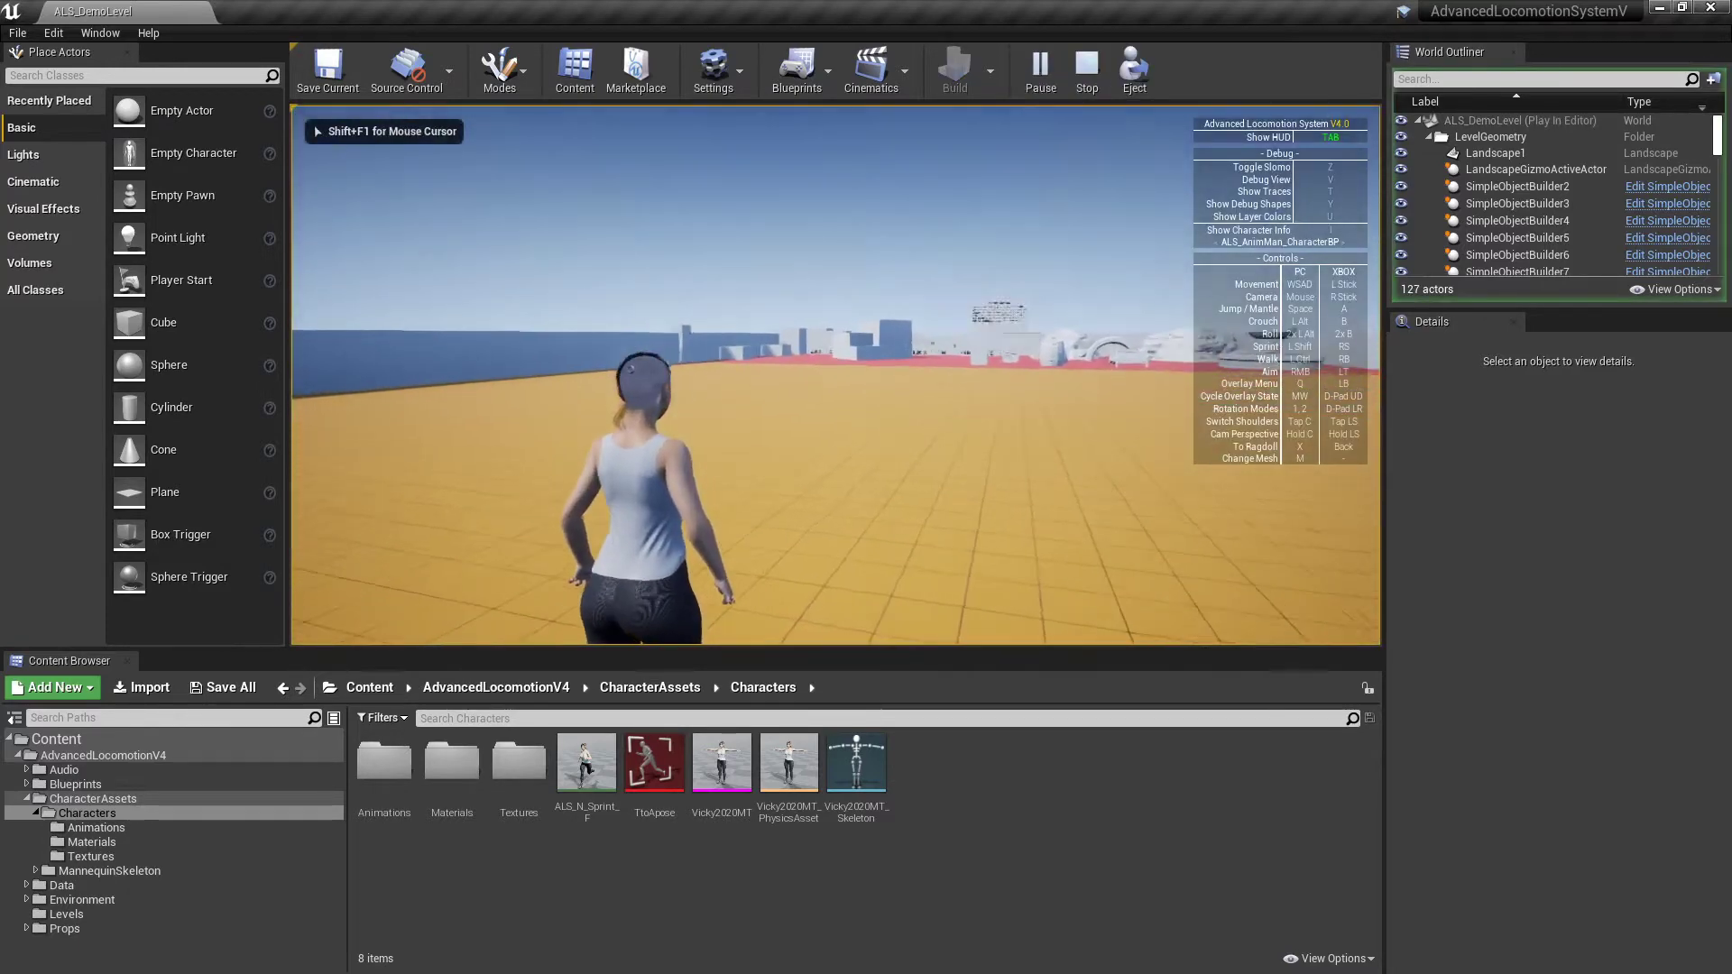
key("w")
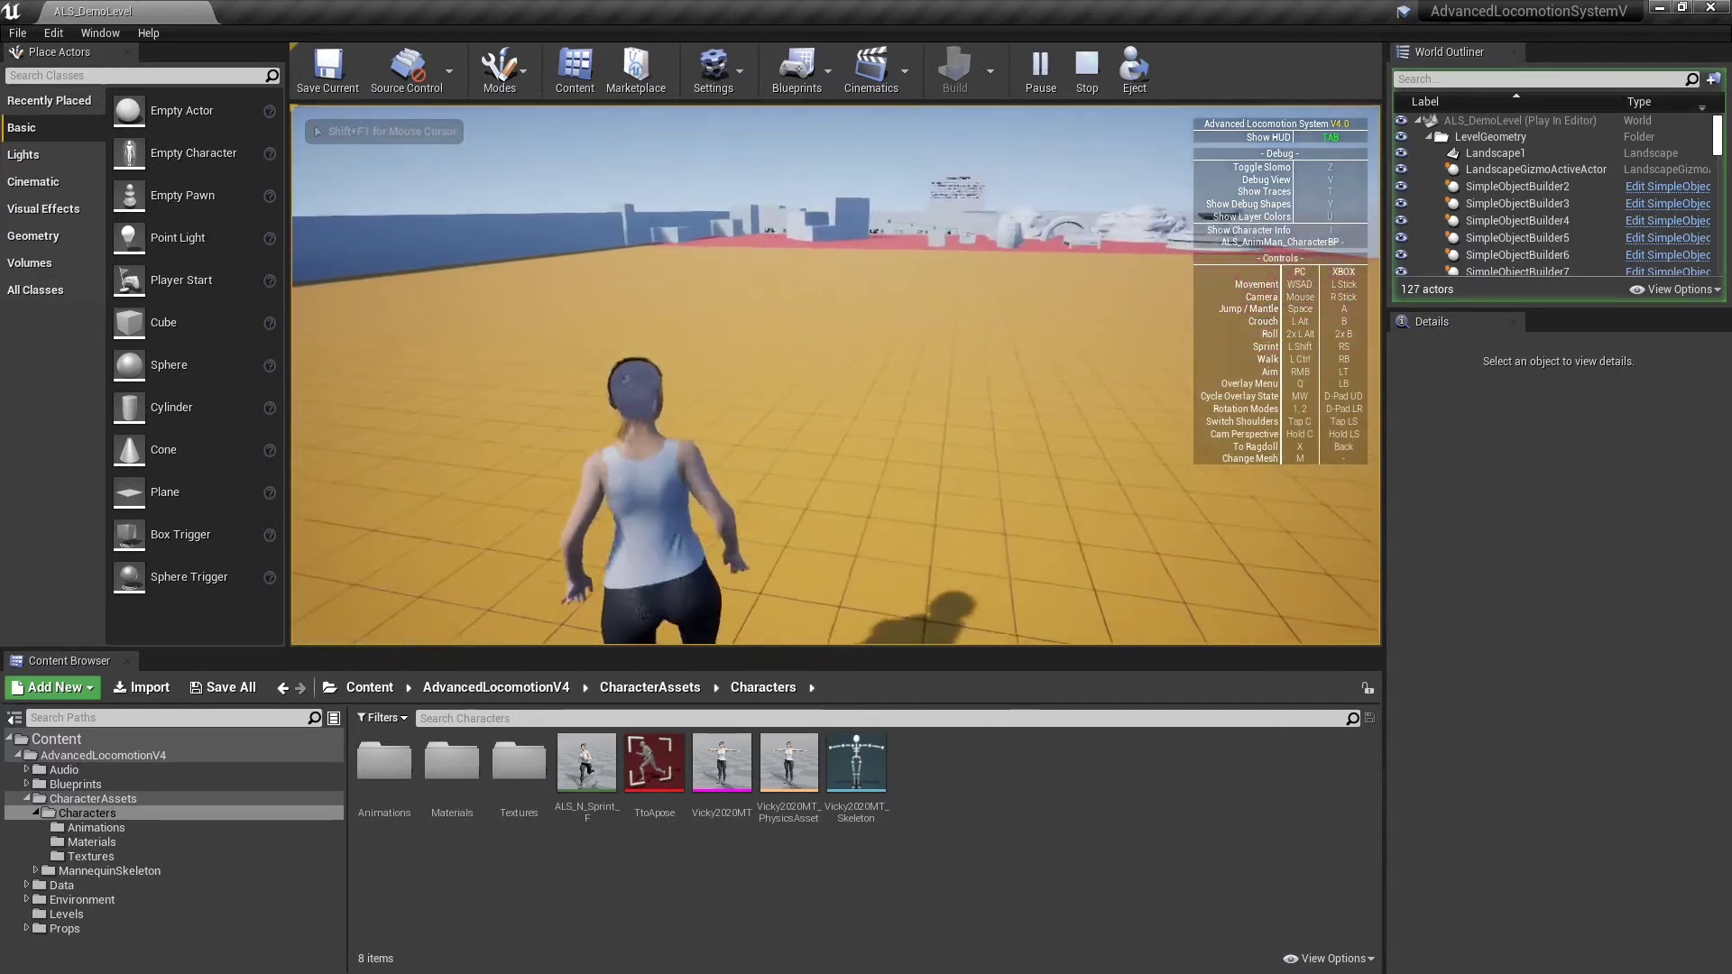
key("w")
key("s")
key("d")
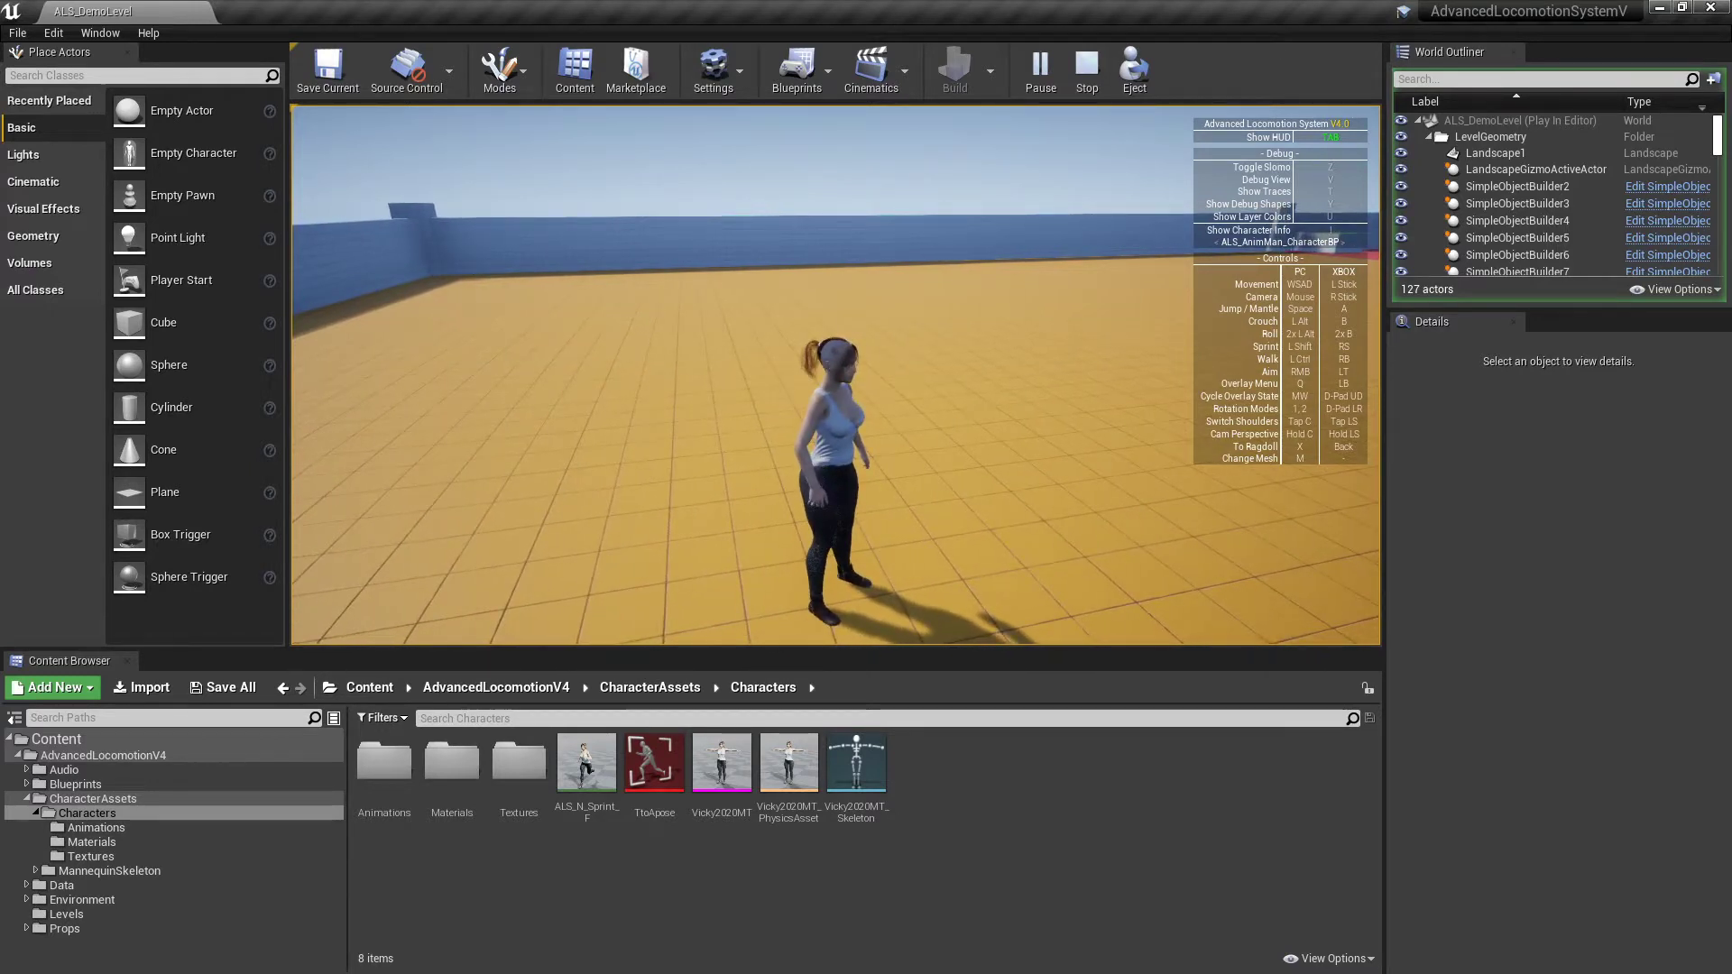
key("w")
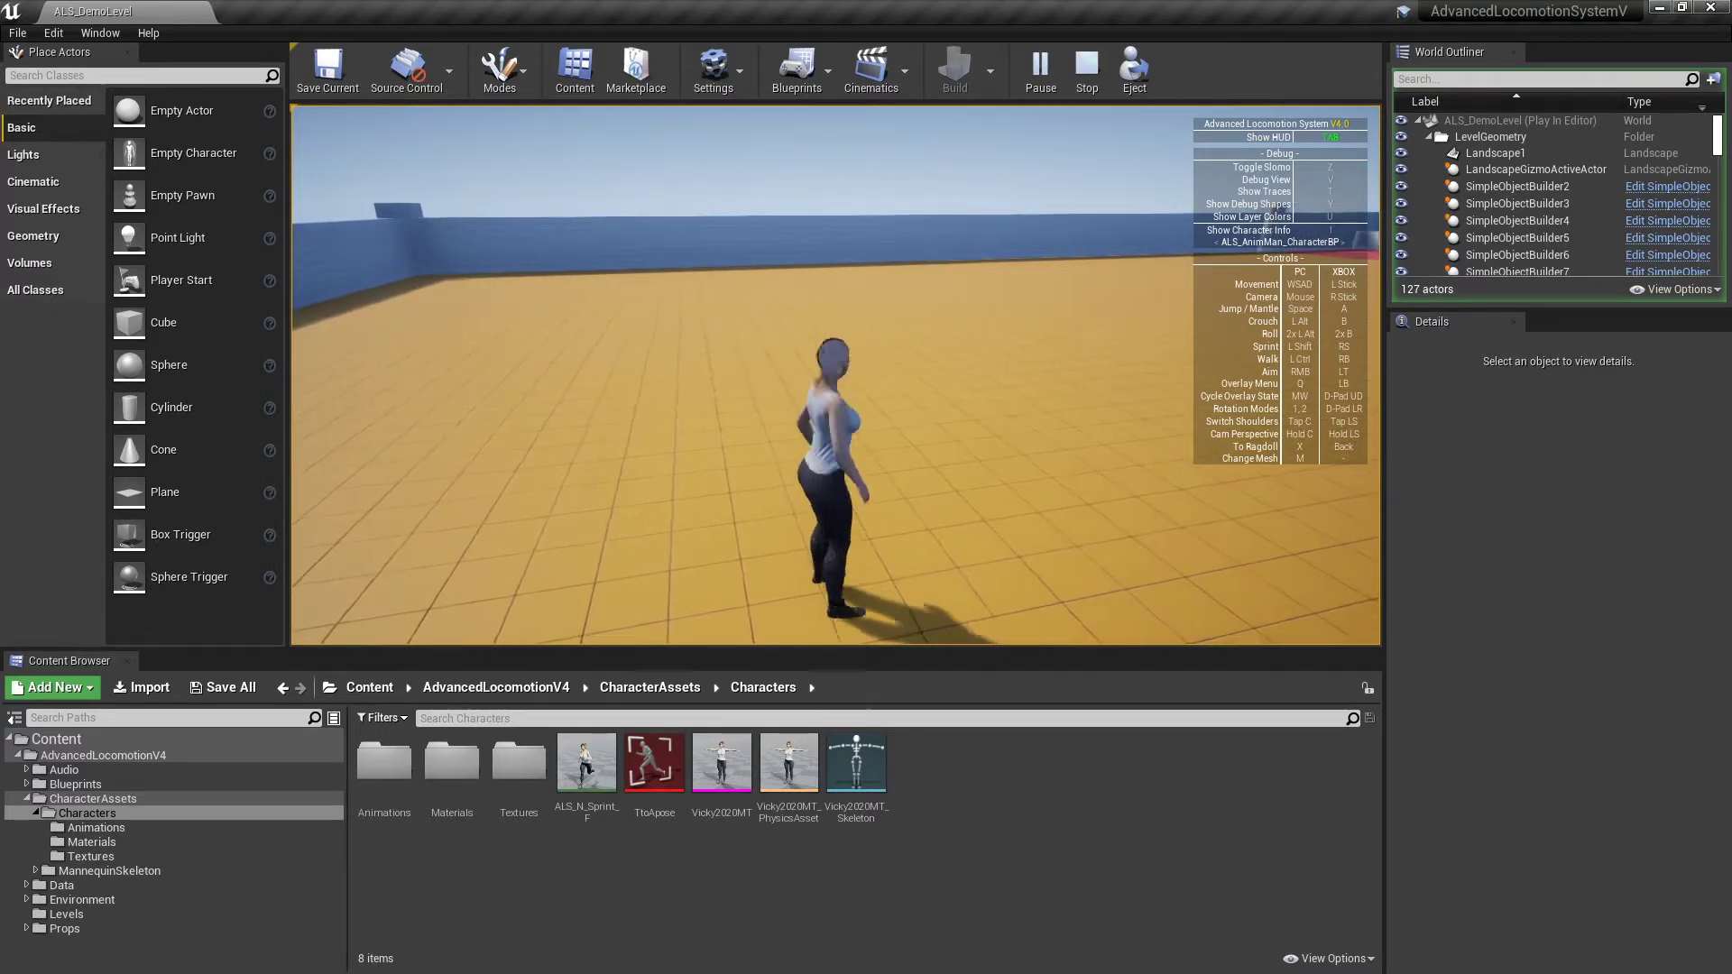
key("s")
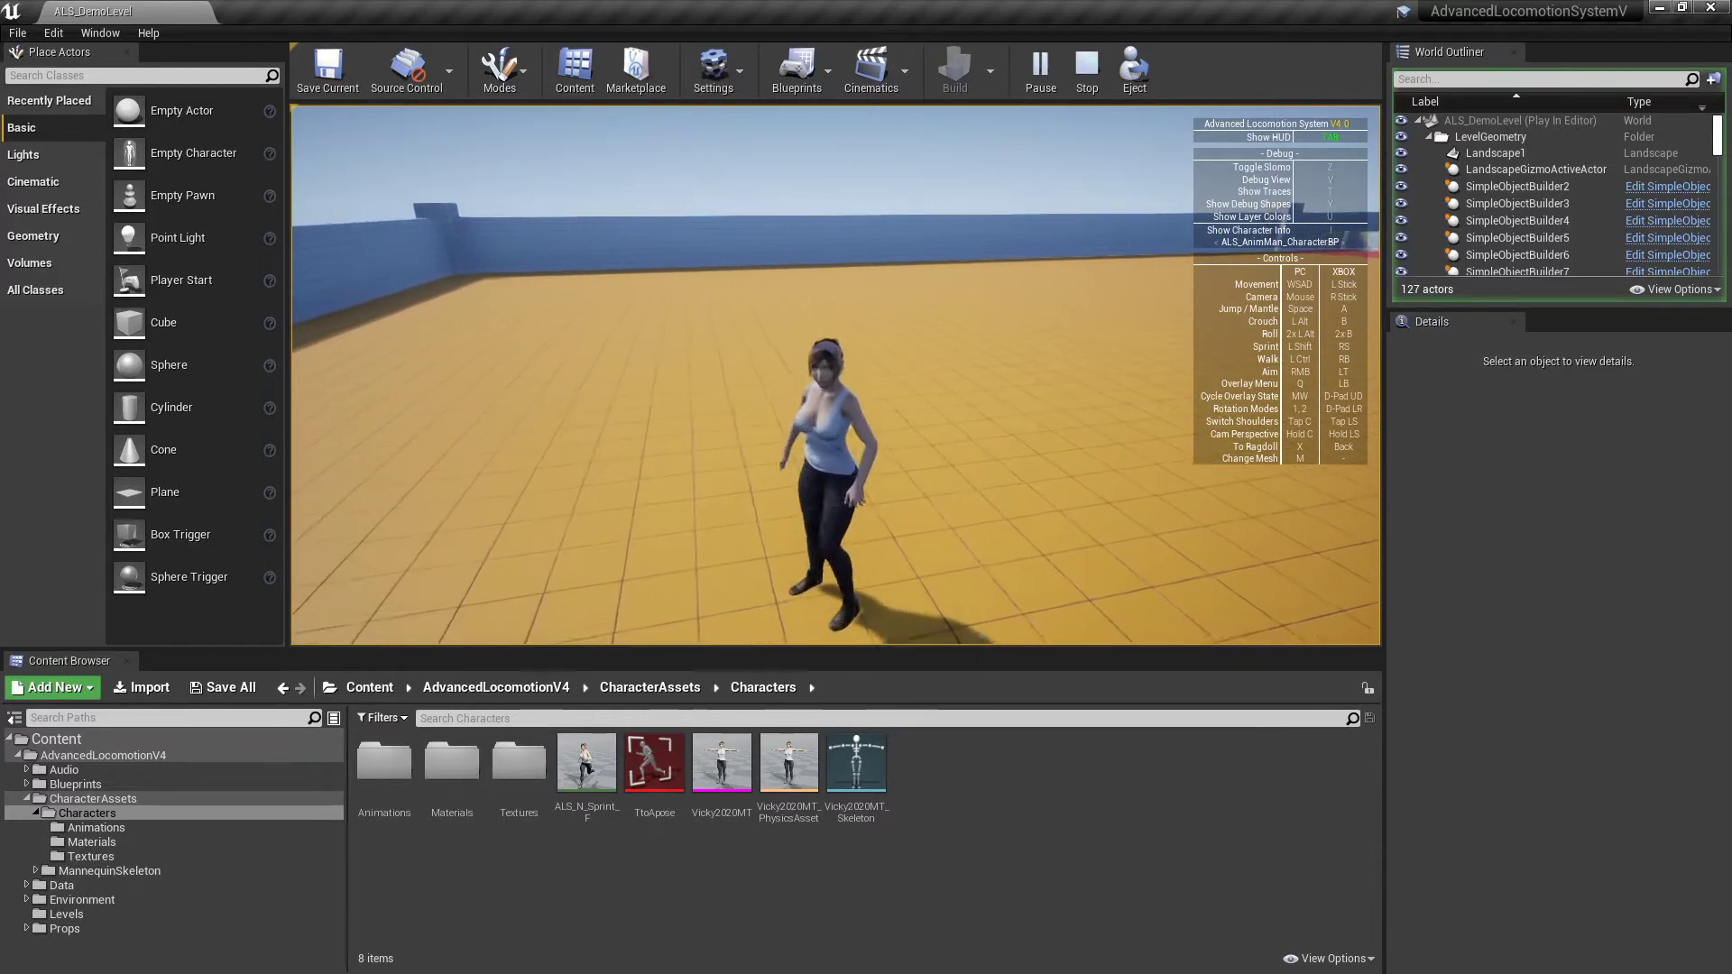
key("w")
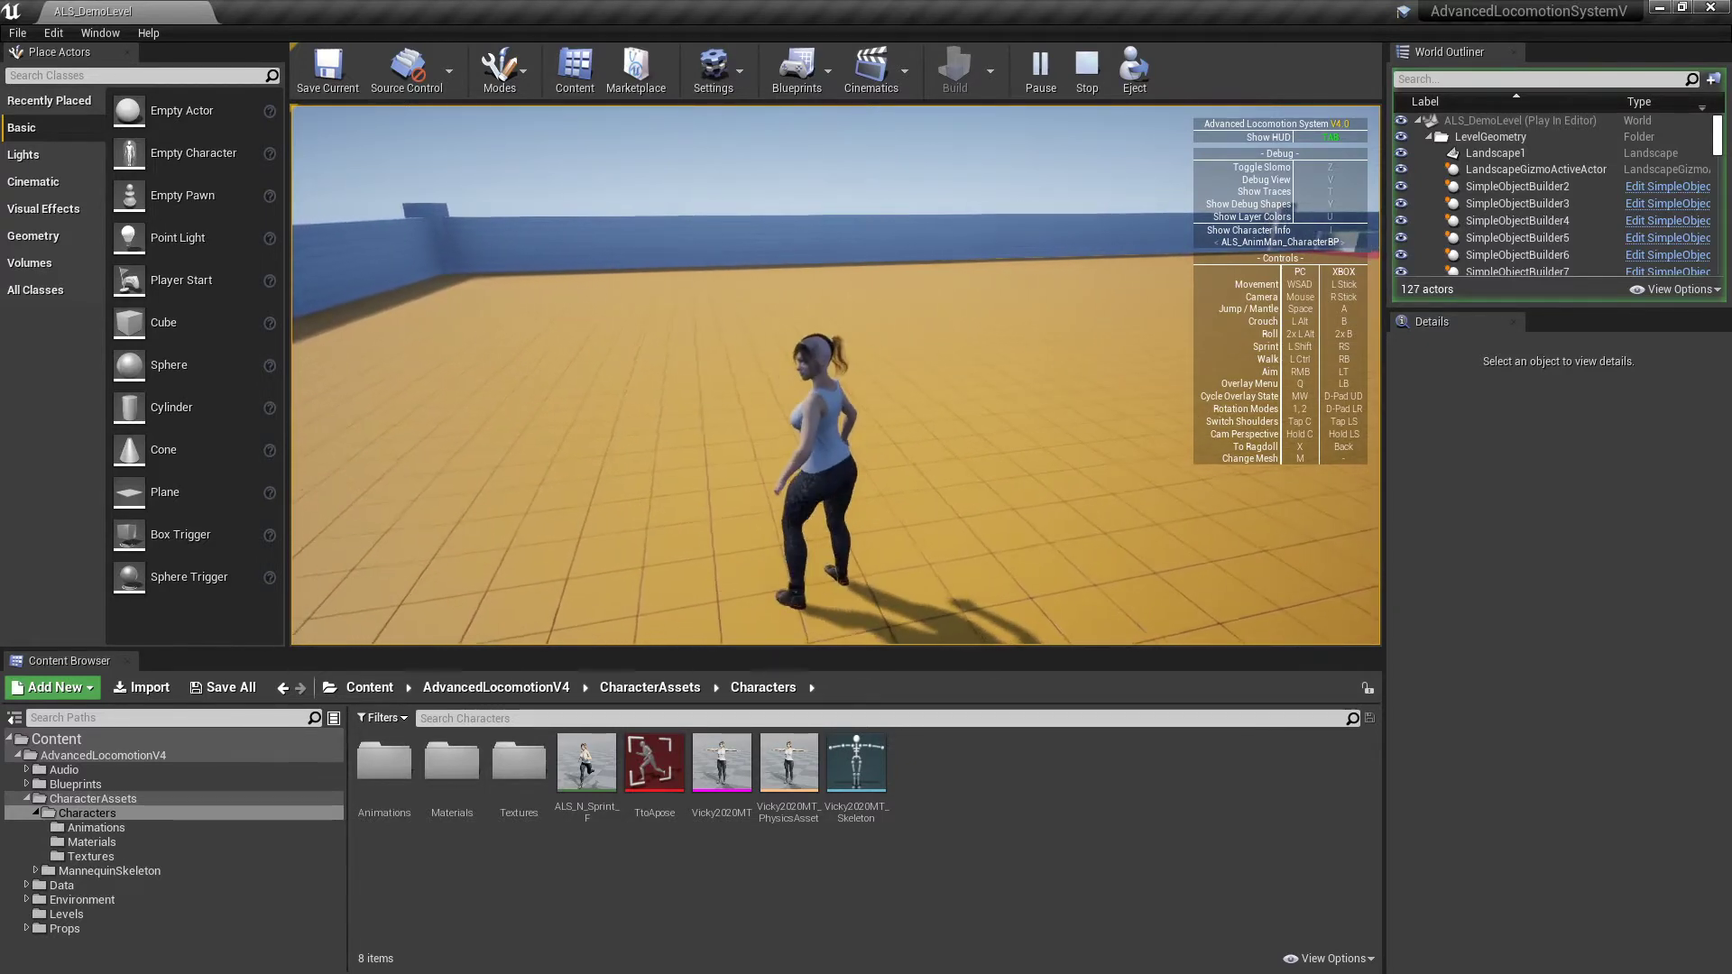
key("a")
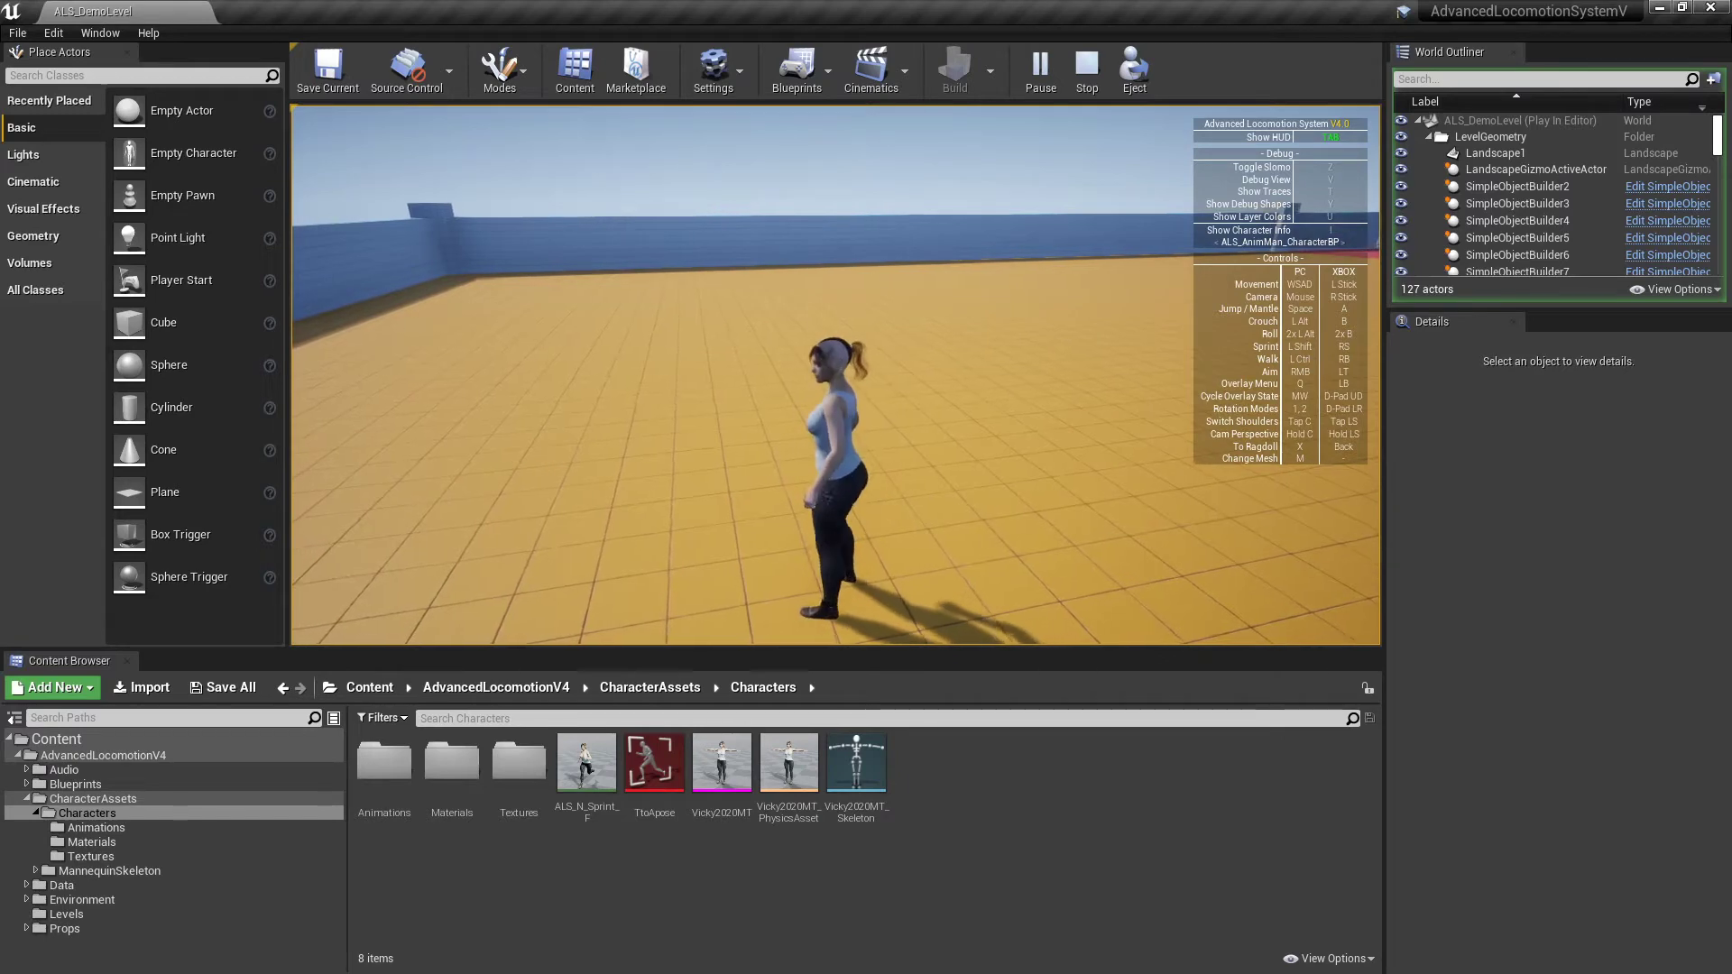
key("d")
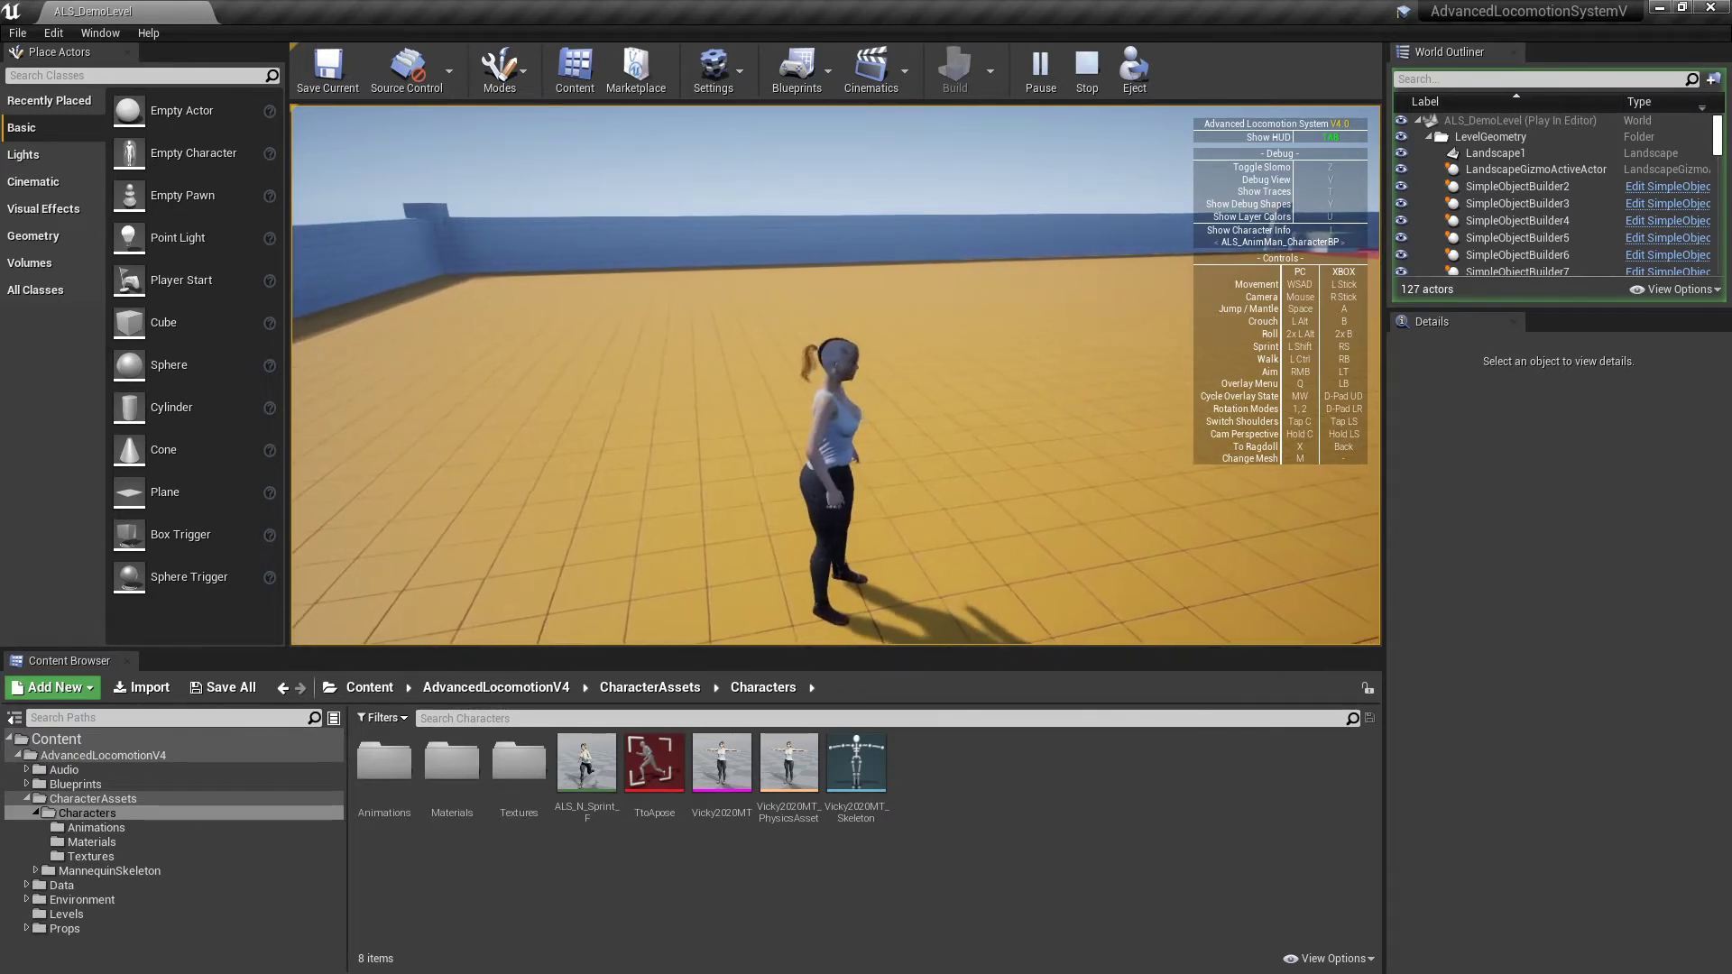
key("Escape")
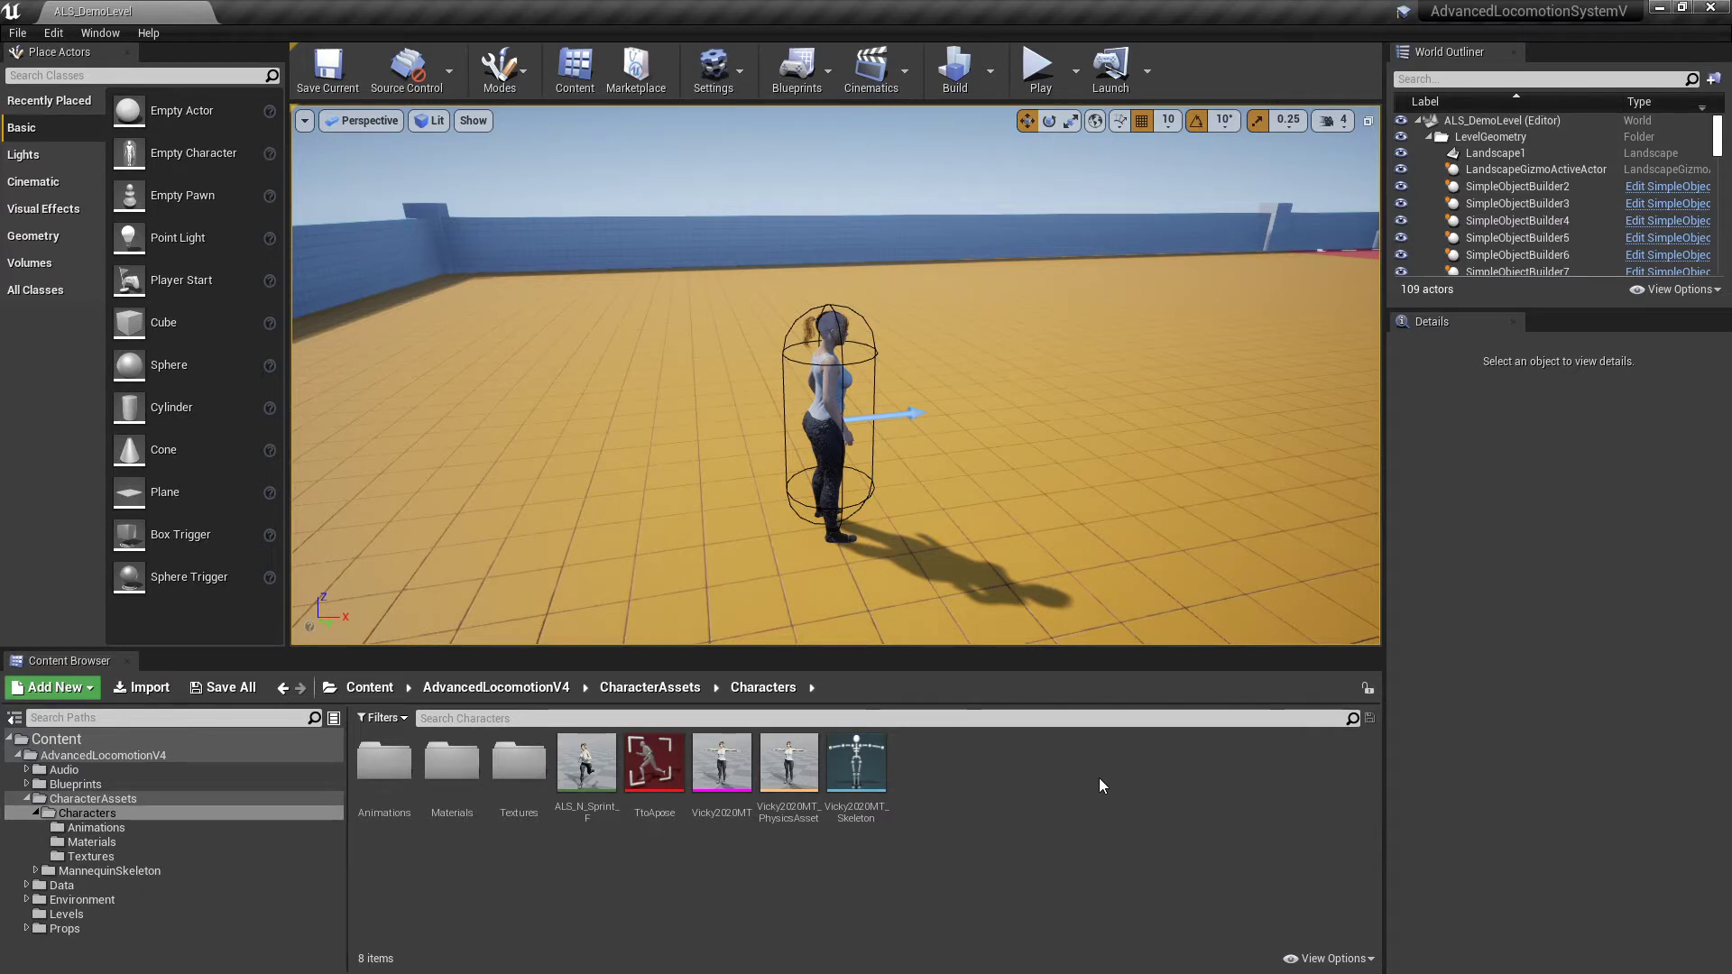
Open the Textures folder and view the UpdoCap hair cap texture
left_click(526, 776)
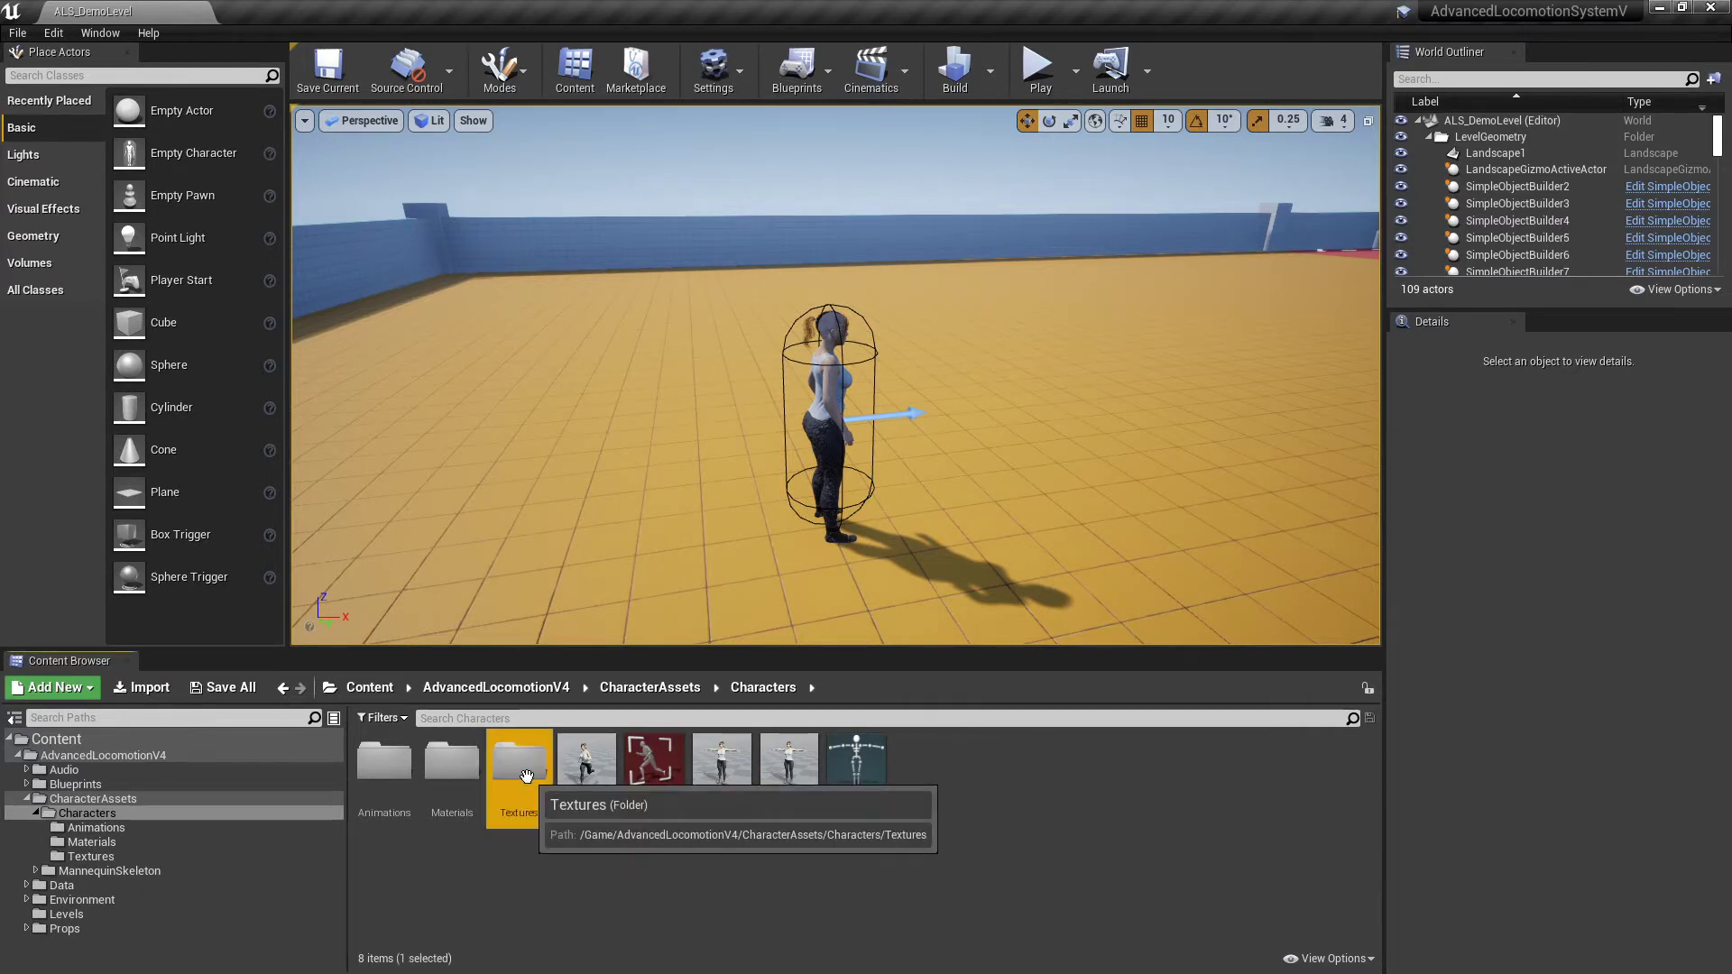
double_click(526, 776)
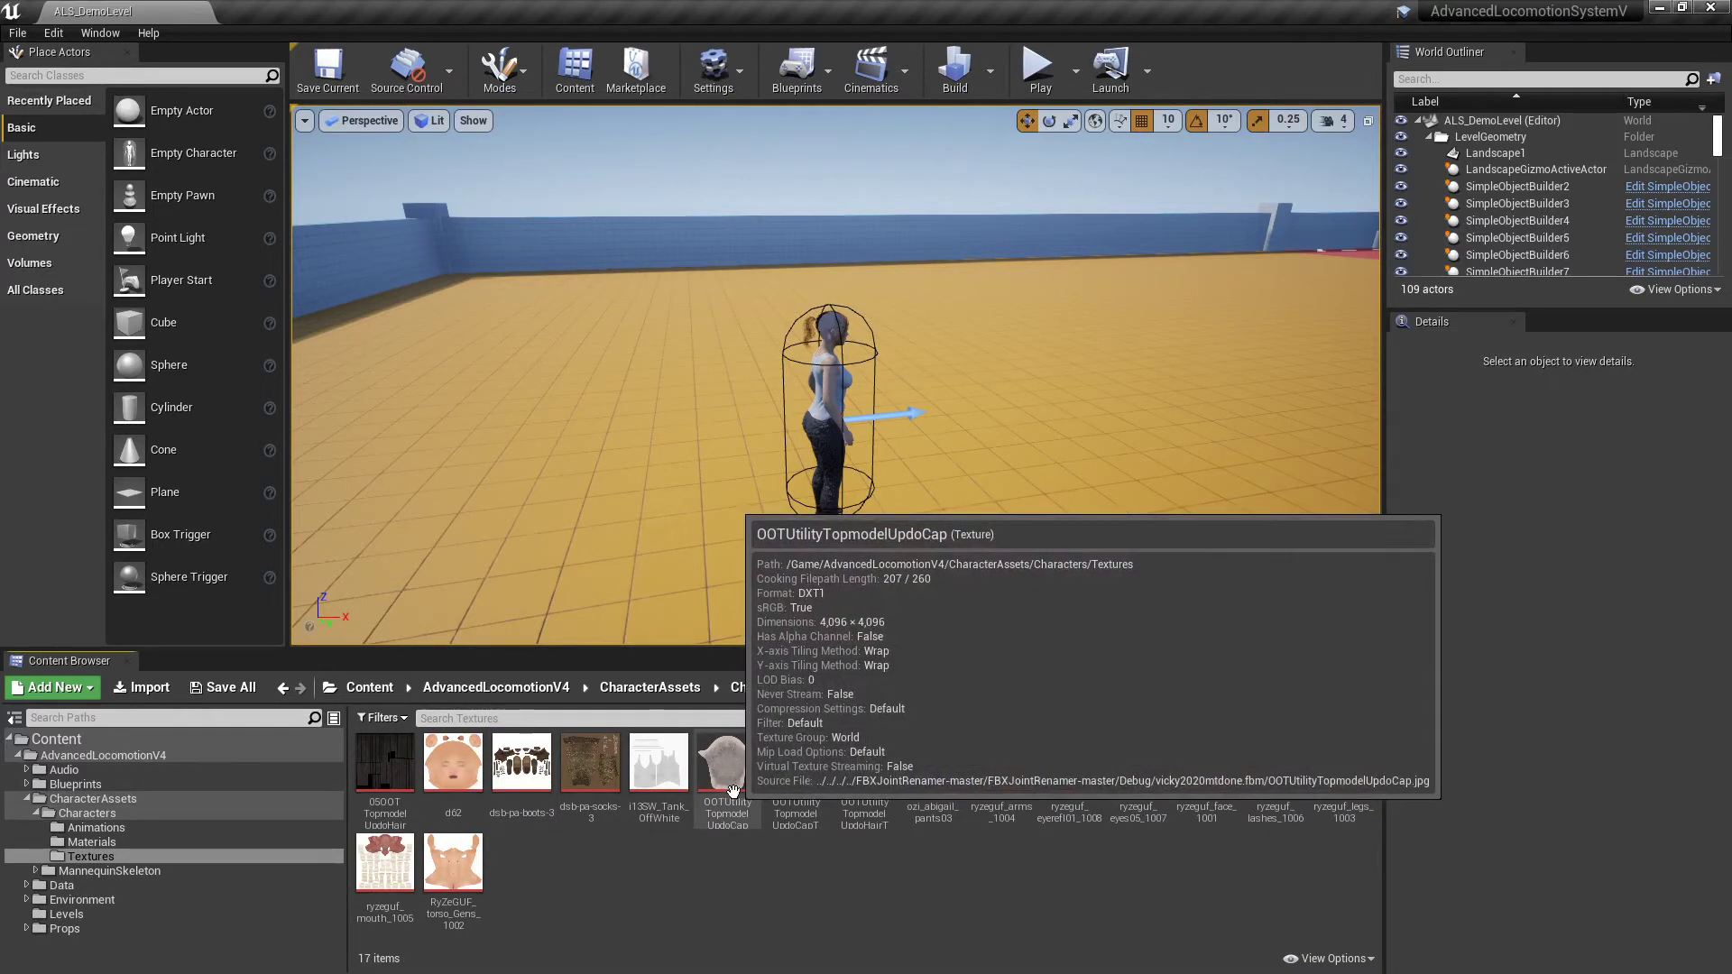
left_click(733, 791)
double_click(732, 791)
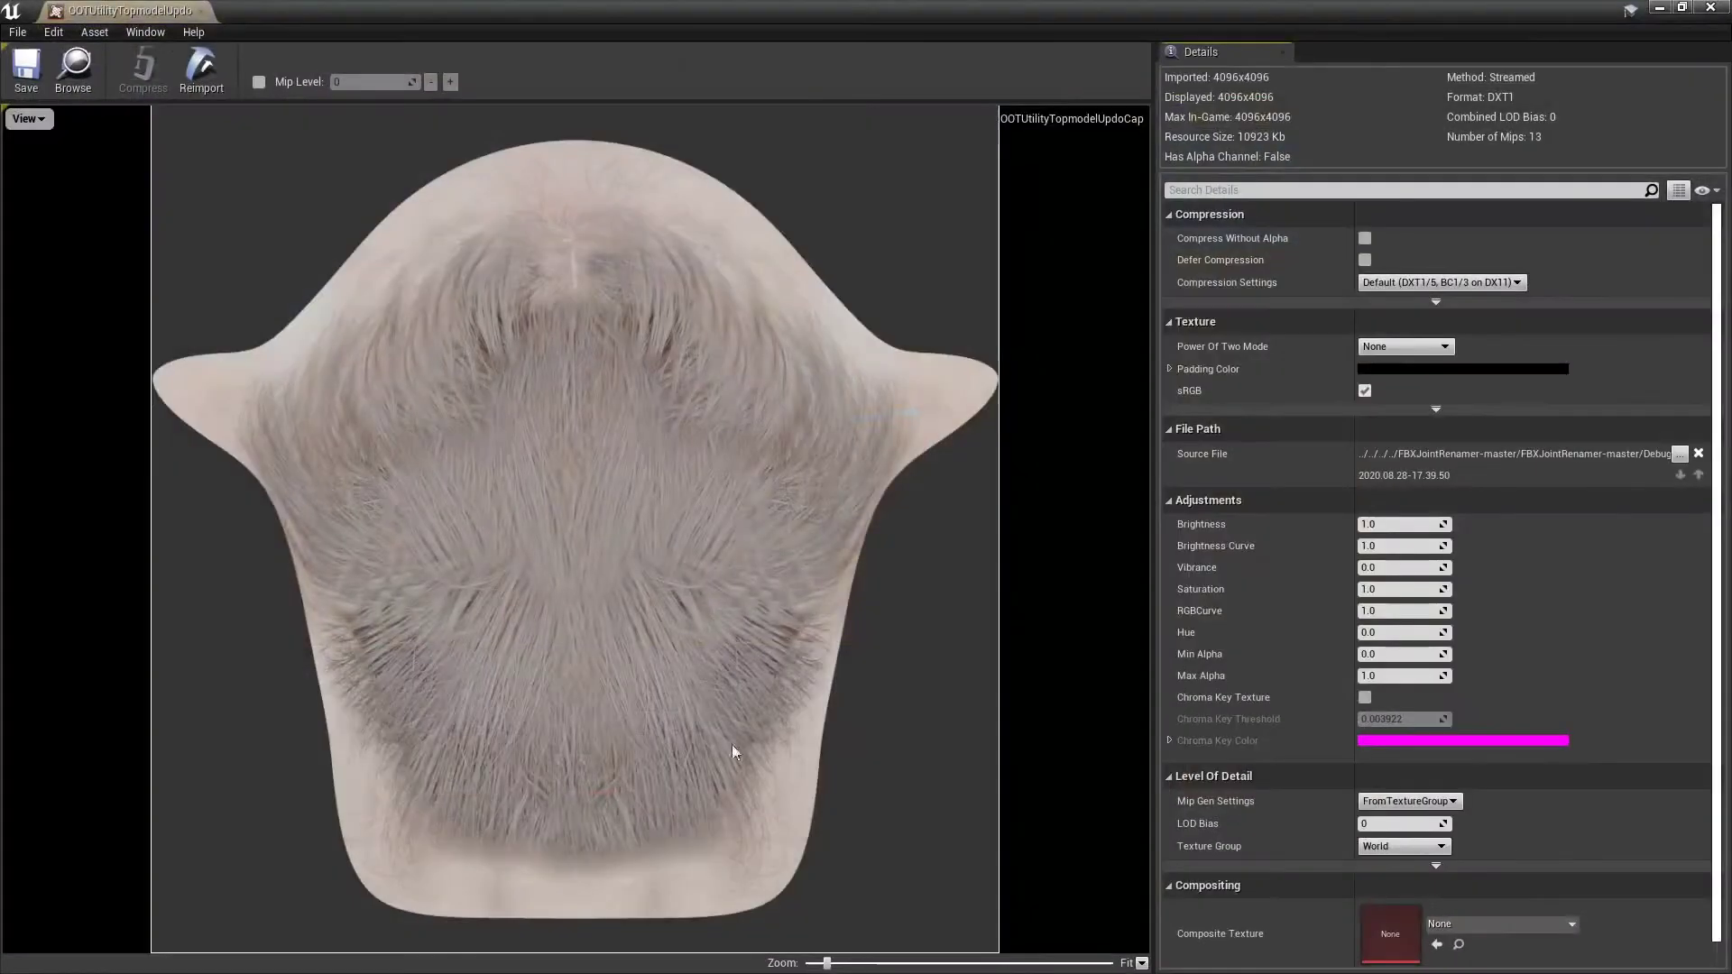
left_click(1719, 11)
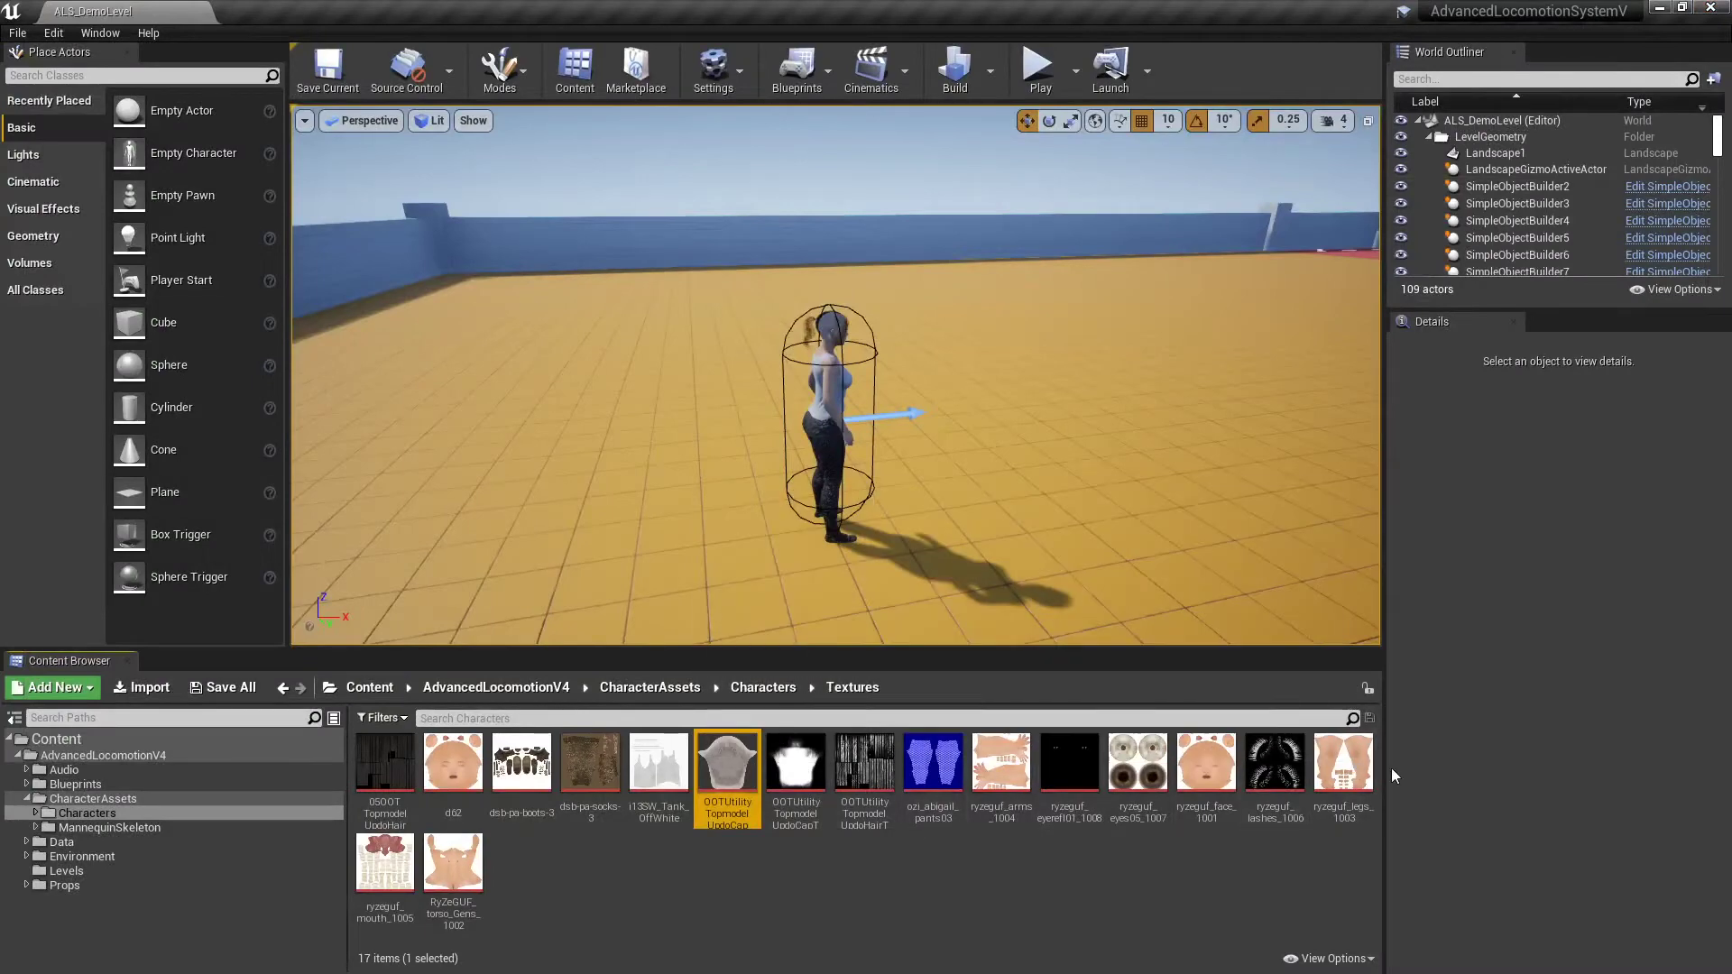
View the UpdoCapT cap transparency texture, then close it
mouse_move(390, 785)
left_click(795, 813)
double_click(797, 814)
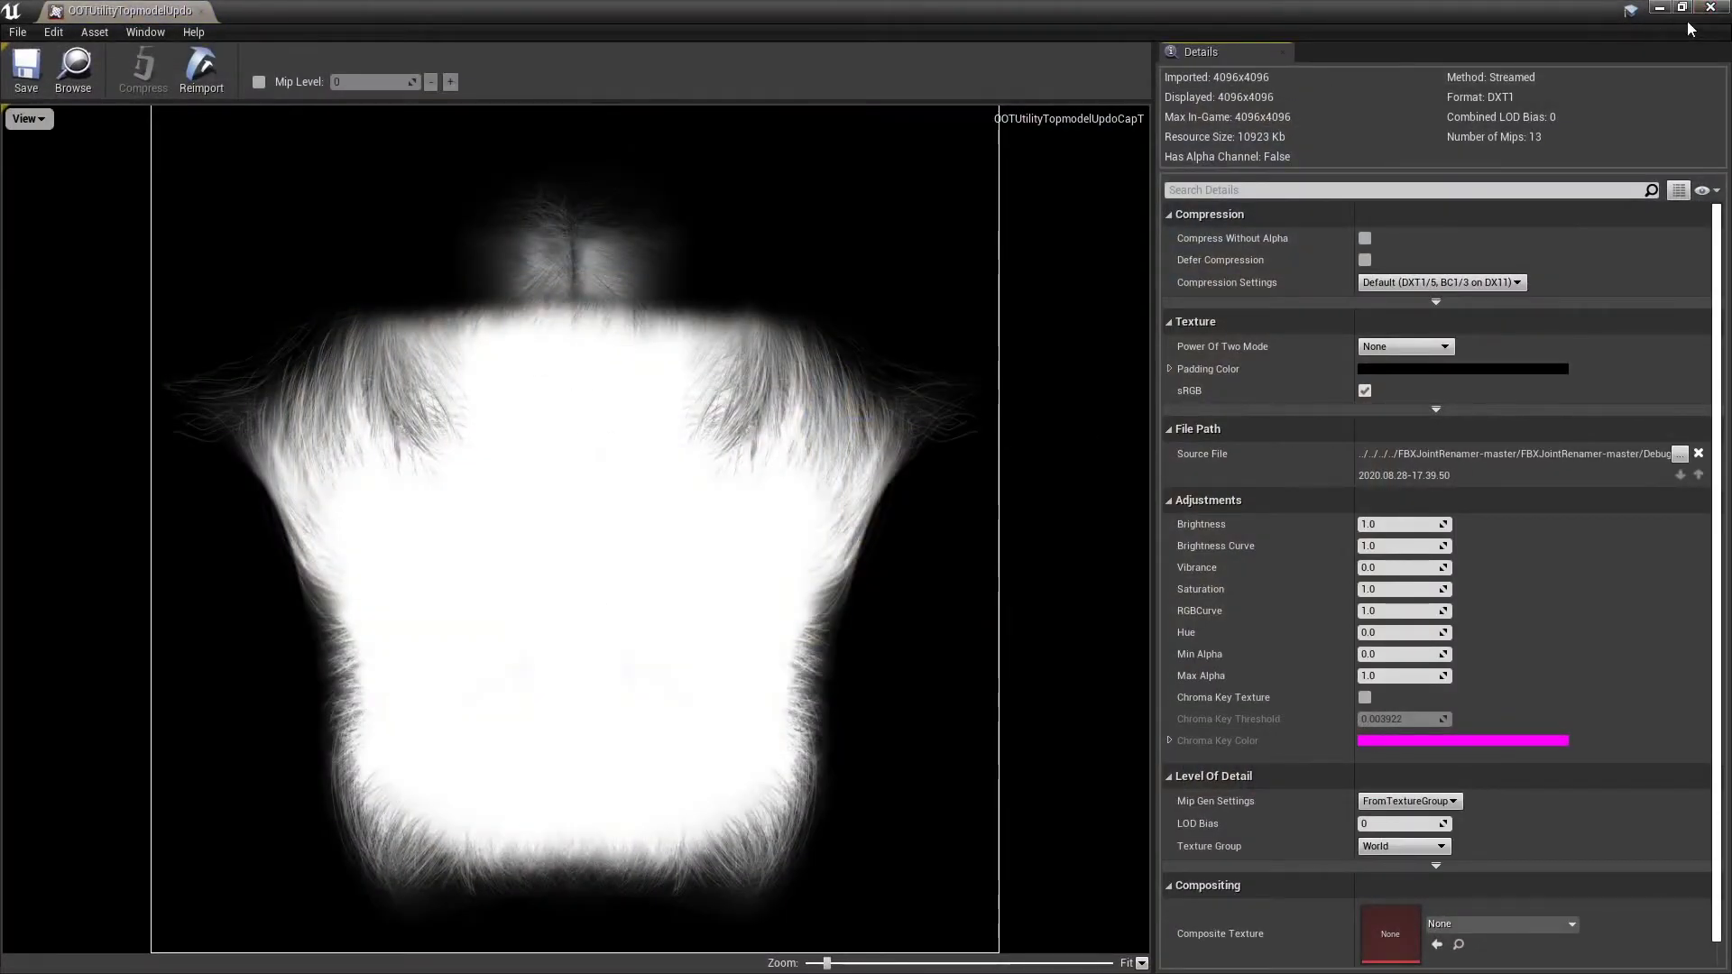
left_click(1711, 8)
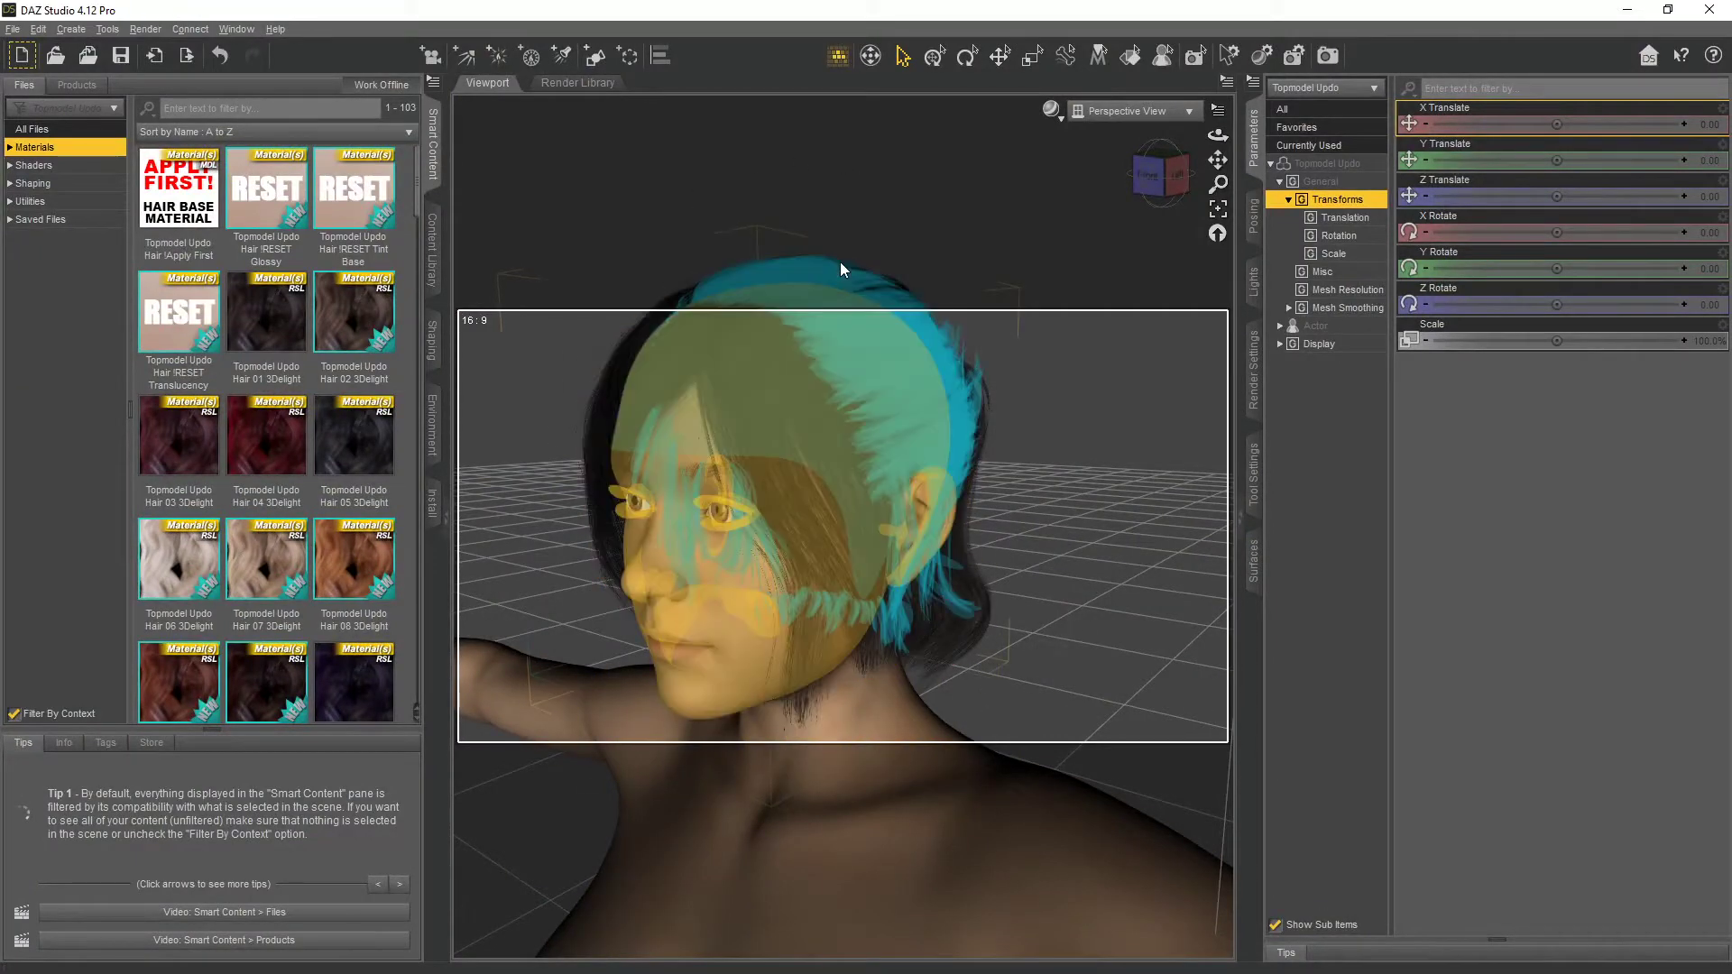
Orbit the DAZ viewport to the figure's left side and right-click the Topmodel Updo hair
right_click(904, 458)
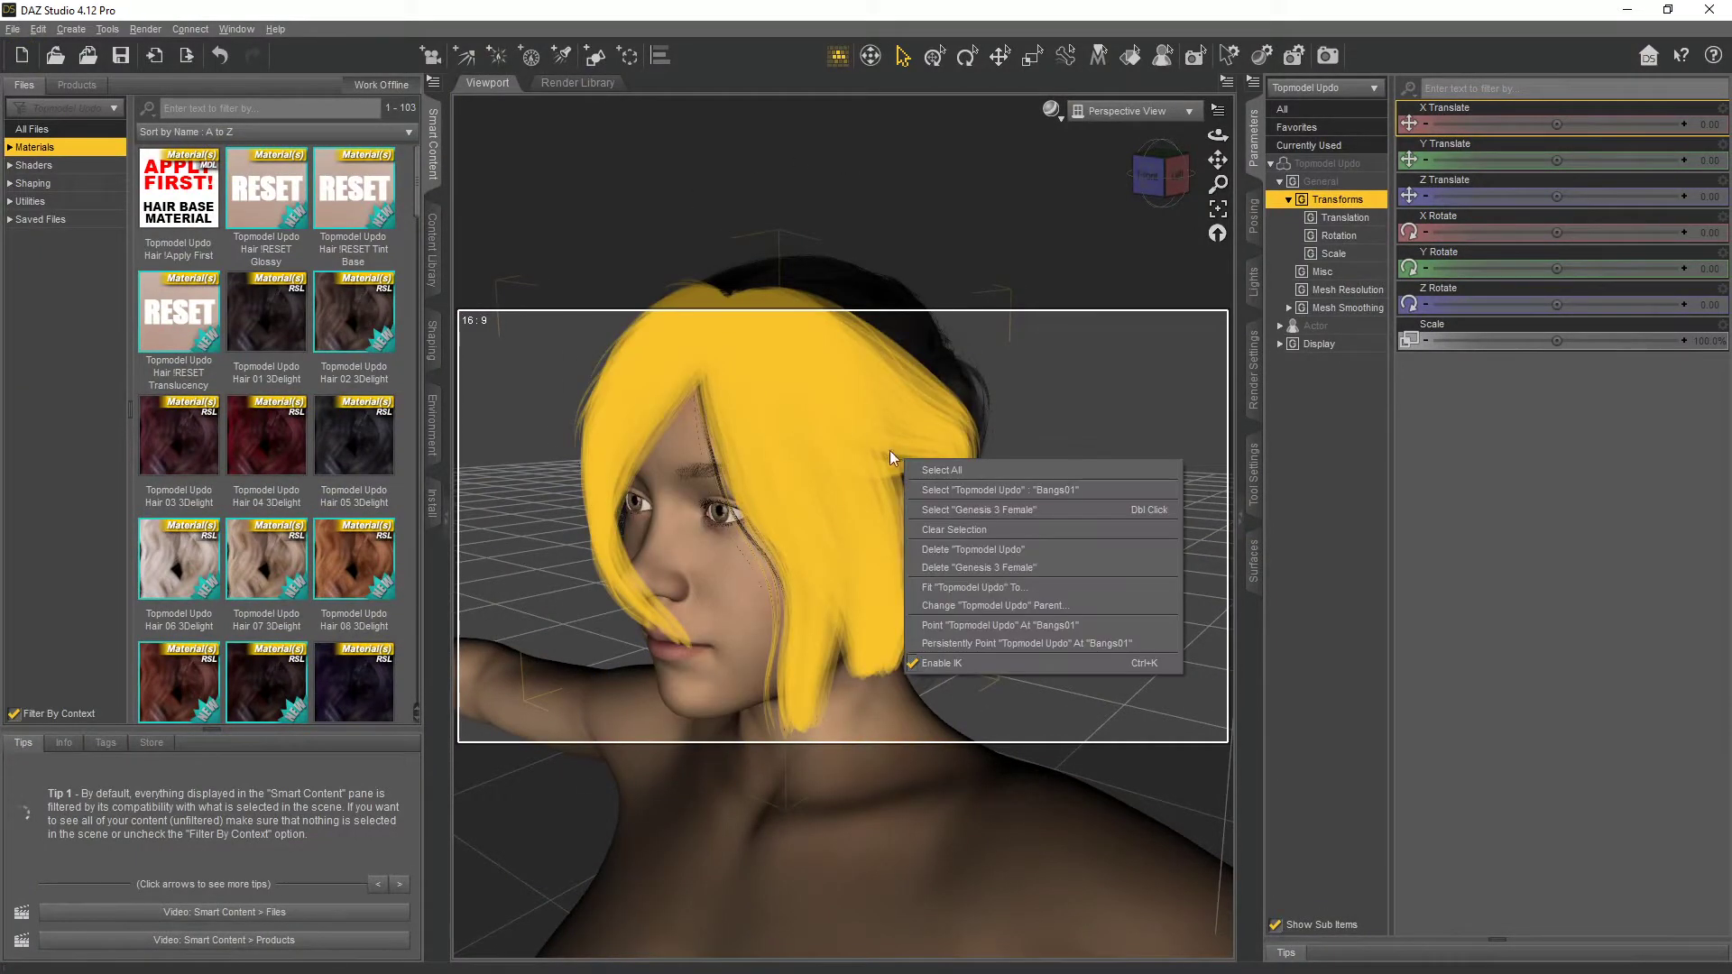
left_click_drag(1169, 193, 809, 334)
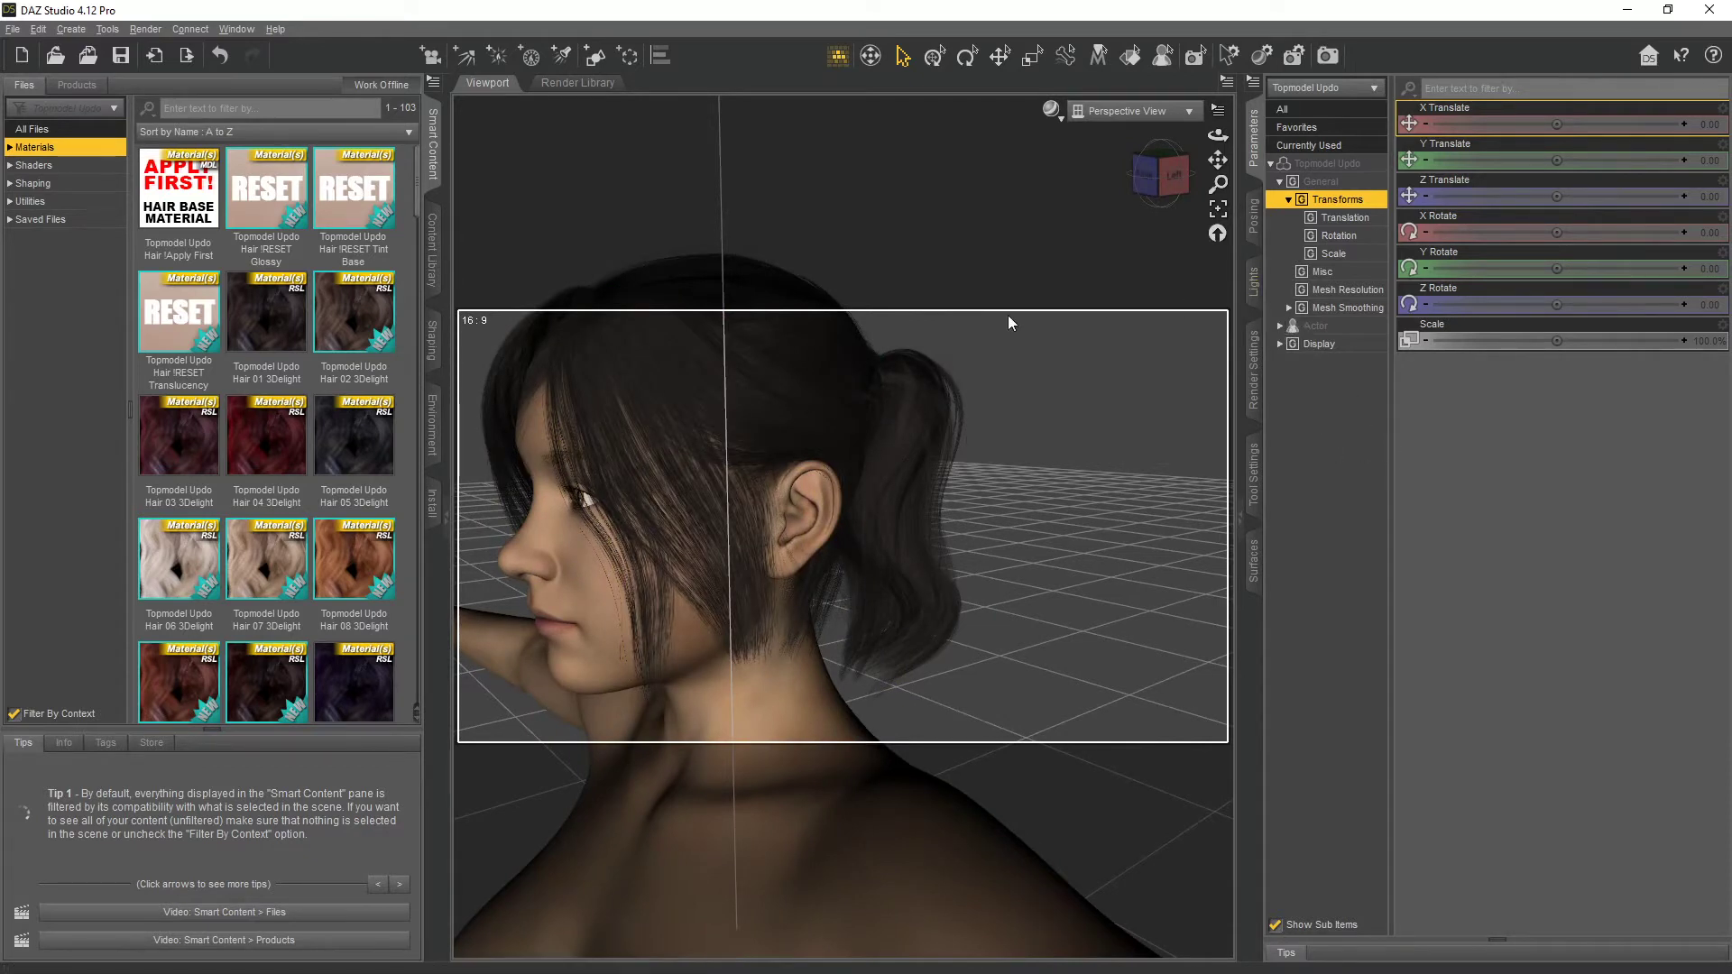
right_click(757, 365)
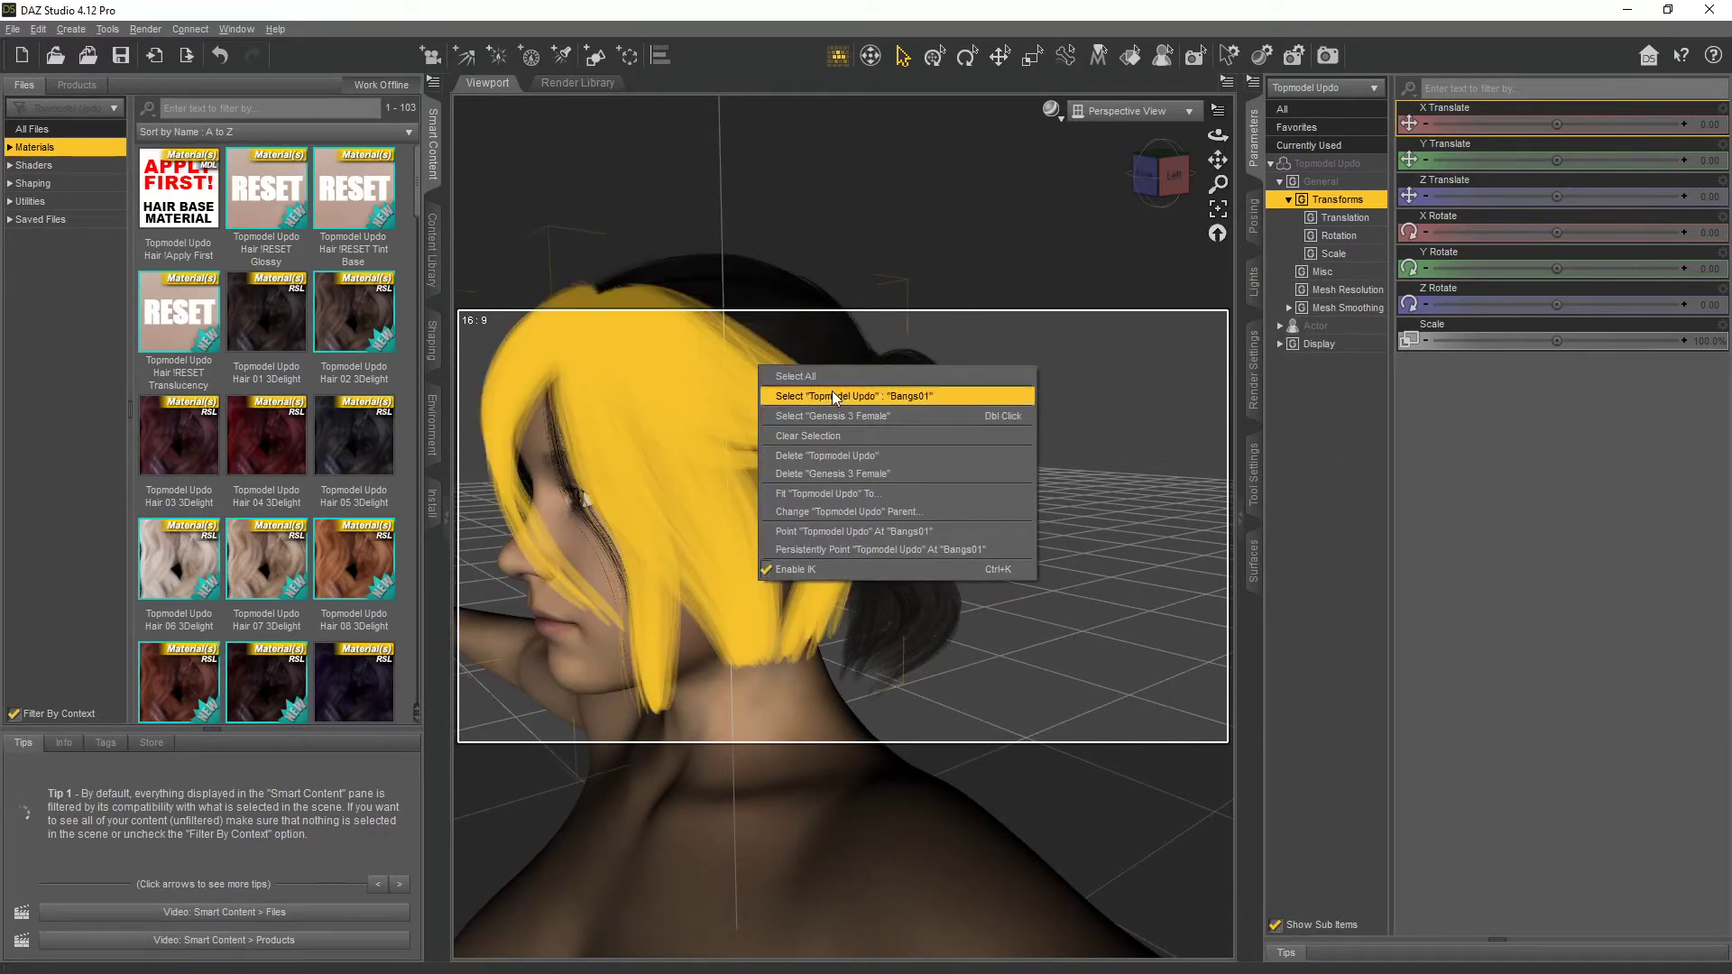
Select Topmodel Updo, bring up its Surfaces pane and check the Window > Panes list
left_click(1269, 574)
left_click(1269, 573)
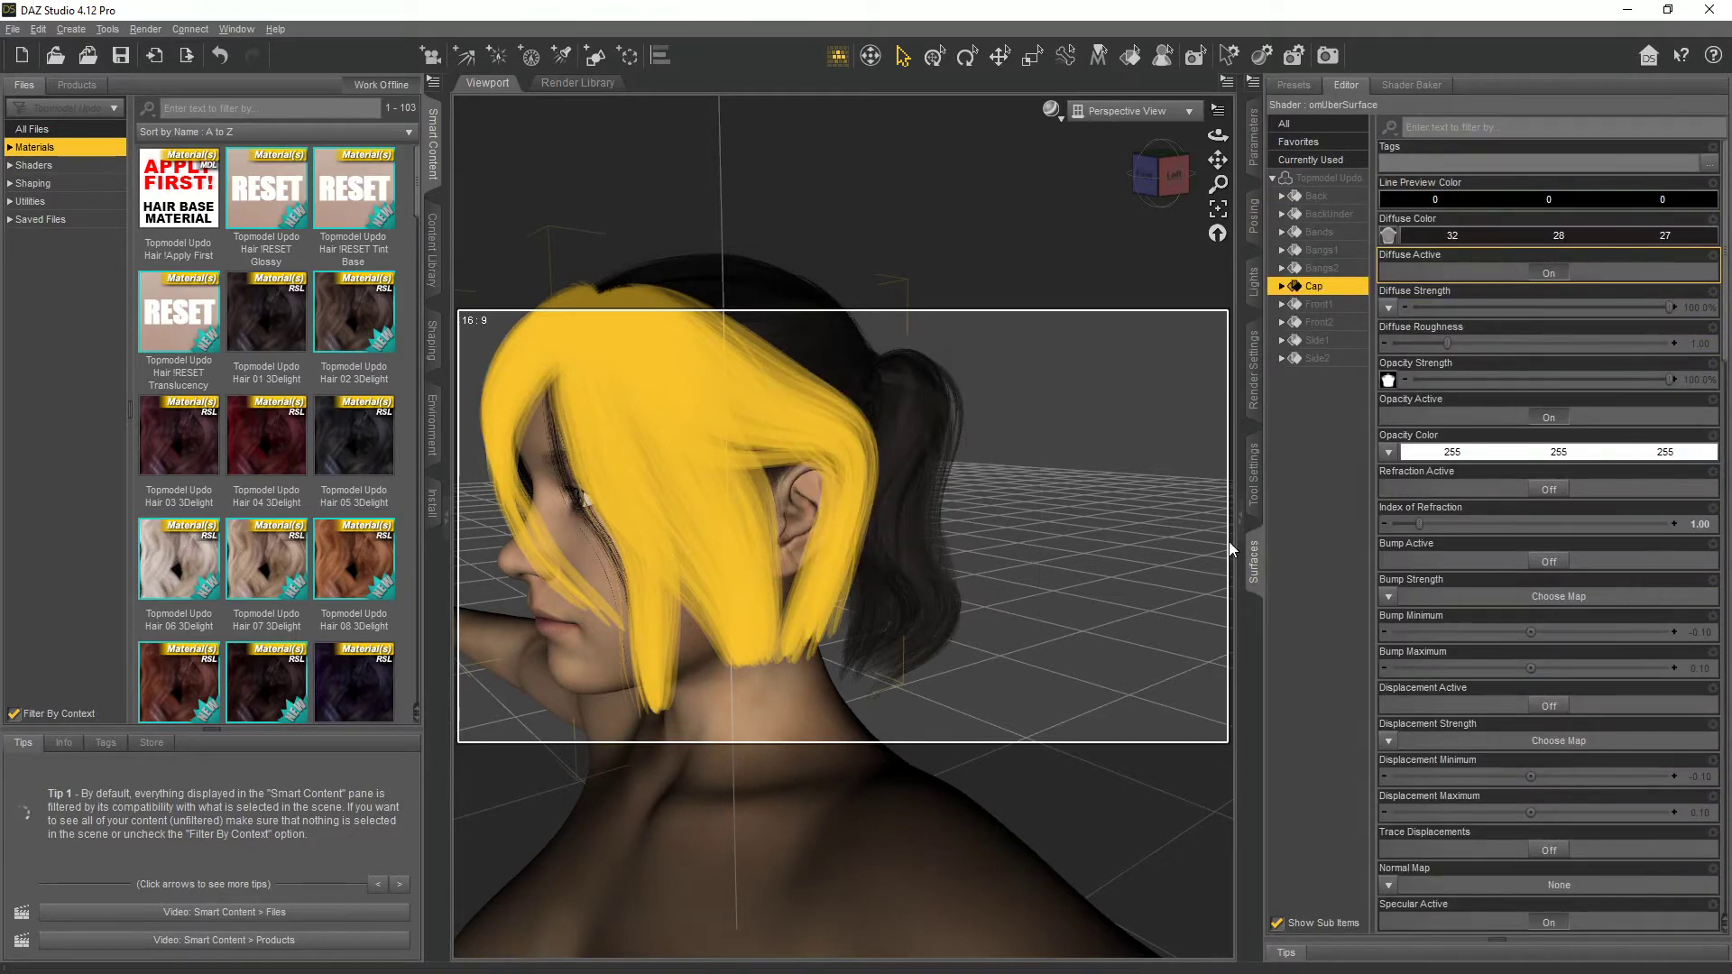
left_click(245, 29)
mouse_move(262, 51)
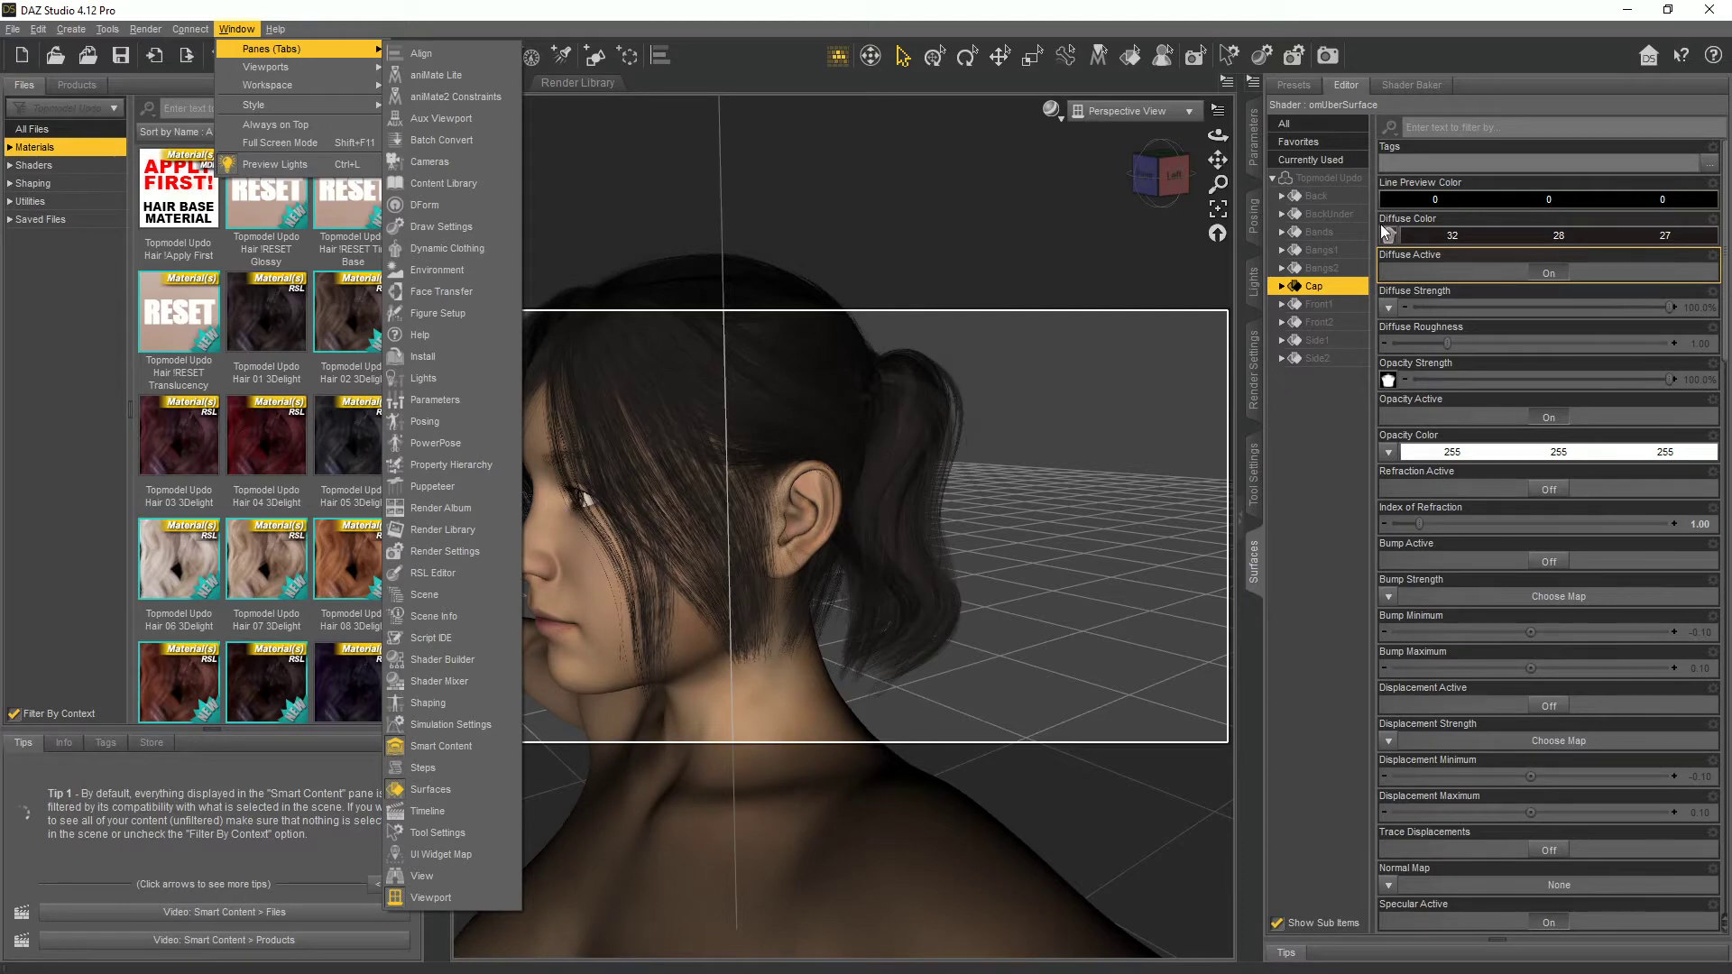
scroll(1454, 424, "down", 7)
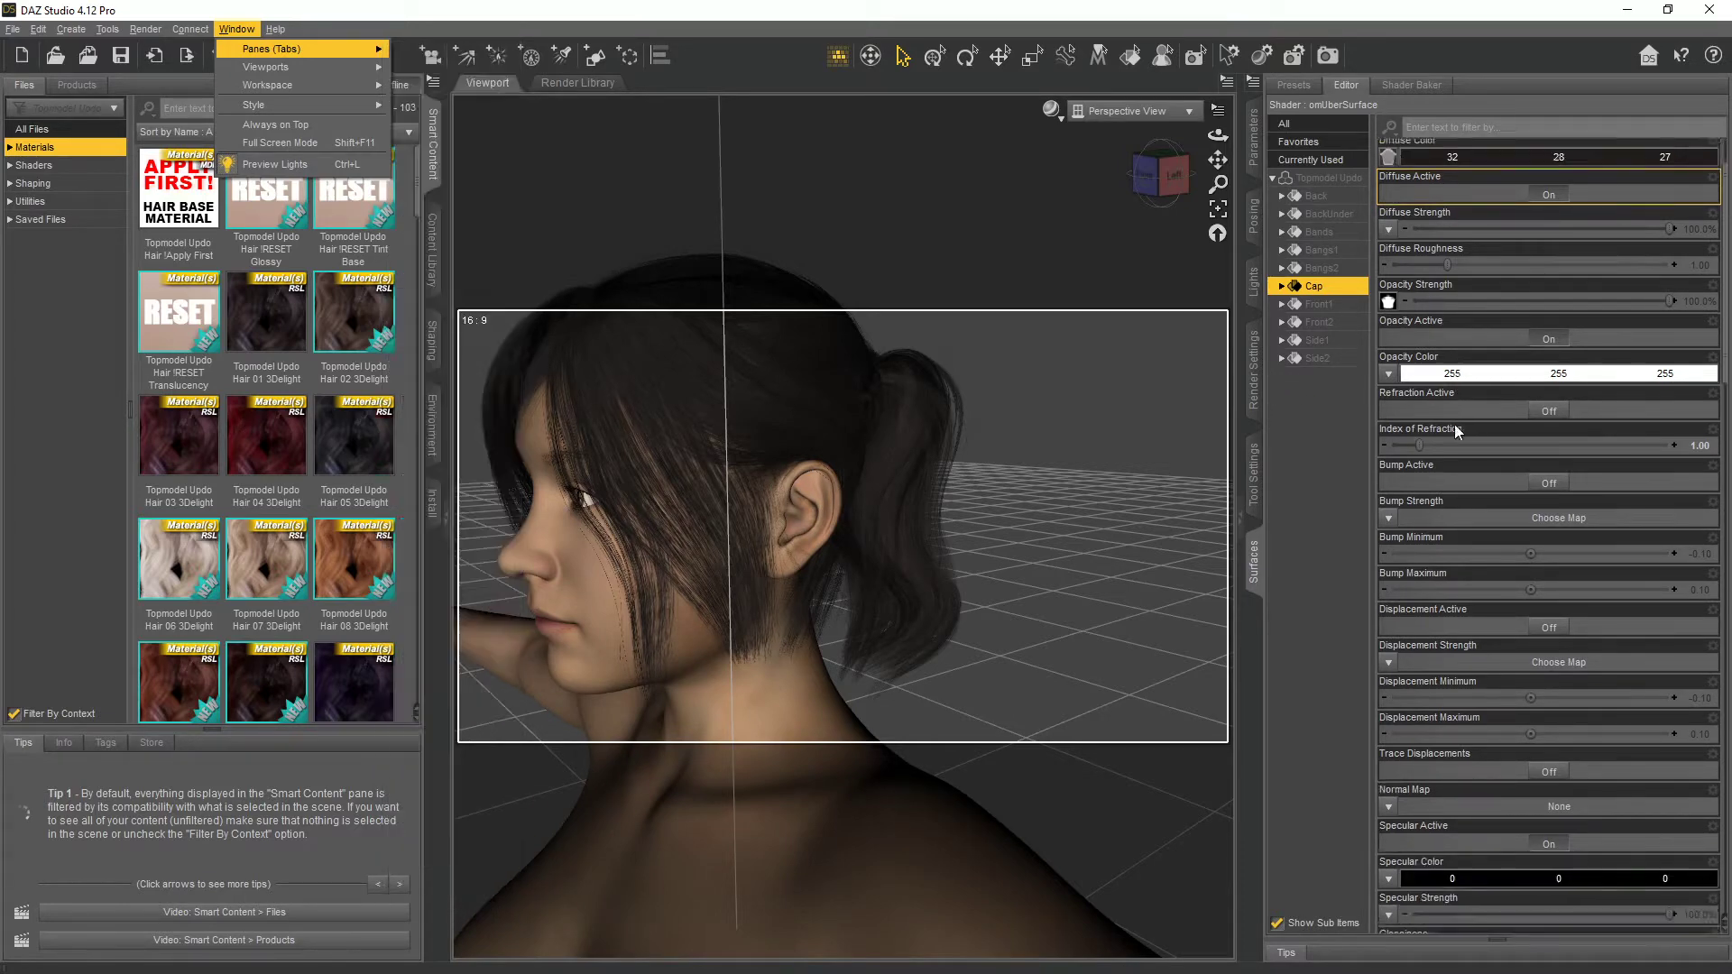
scroll(1454, 424, "up", 6)
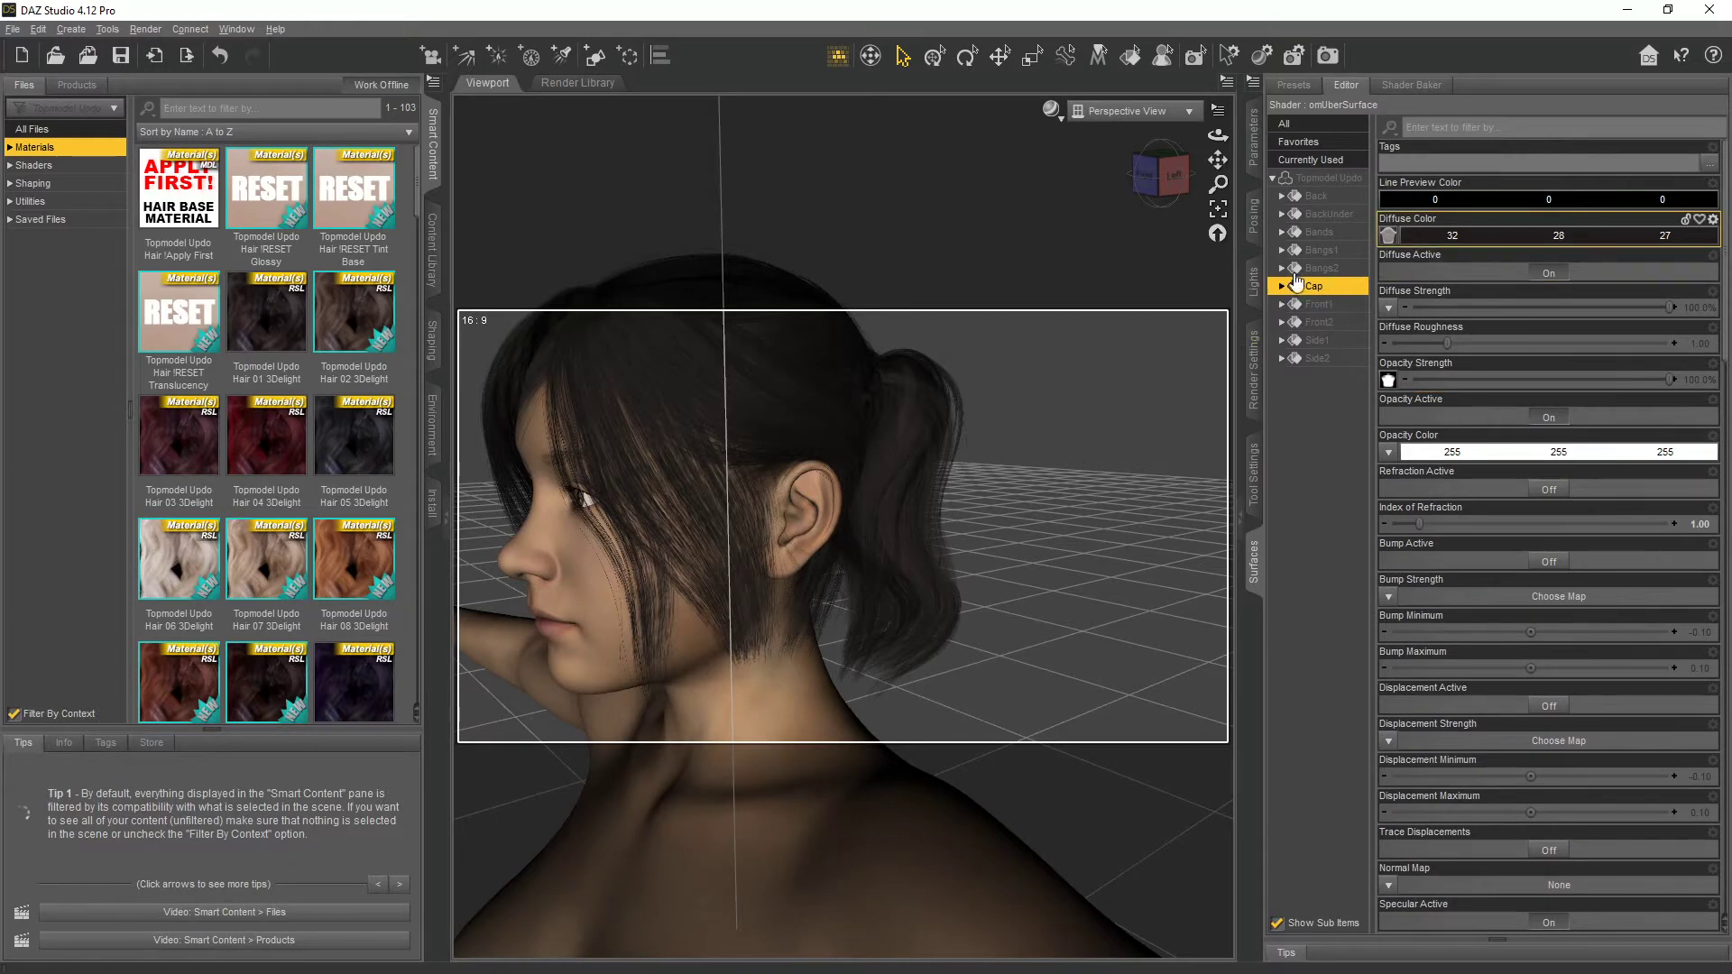
Review the Back, Bangs2 and Cap surface settings of the hair
left_click(1318, 201)
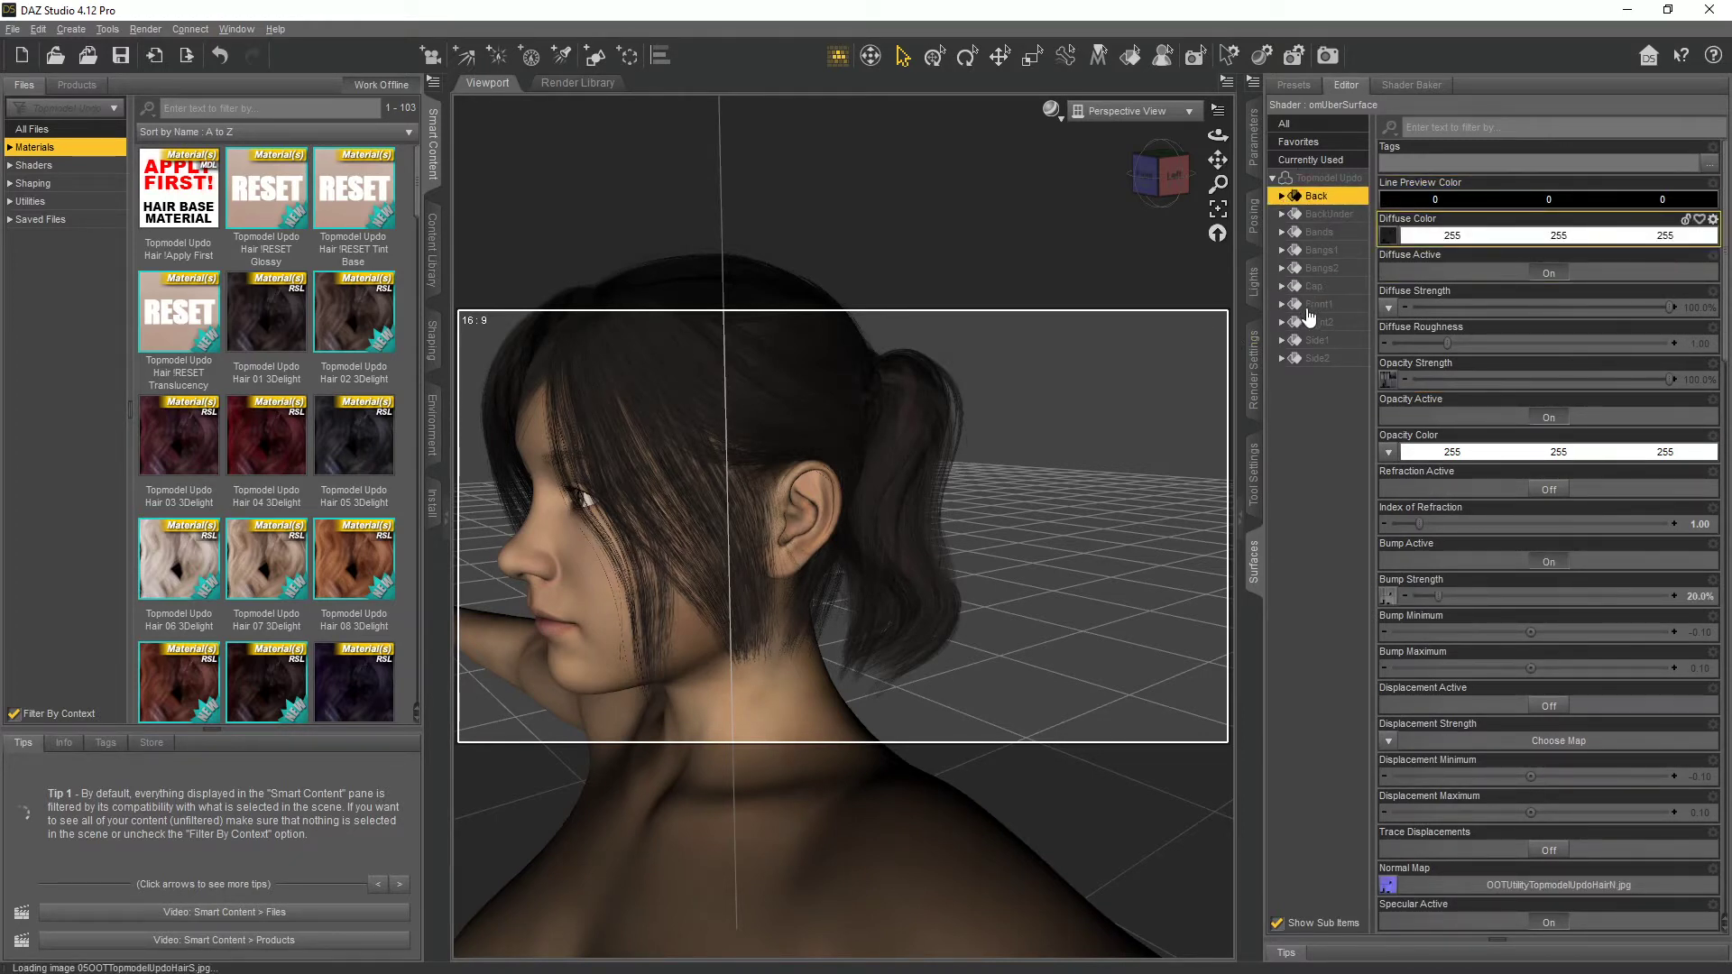
left_click(1301, 273)
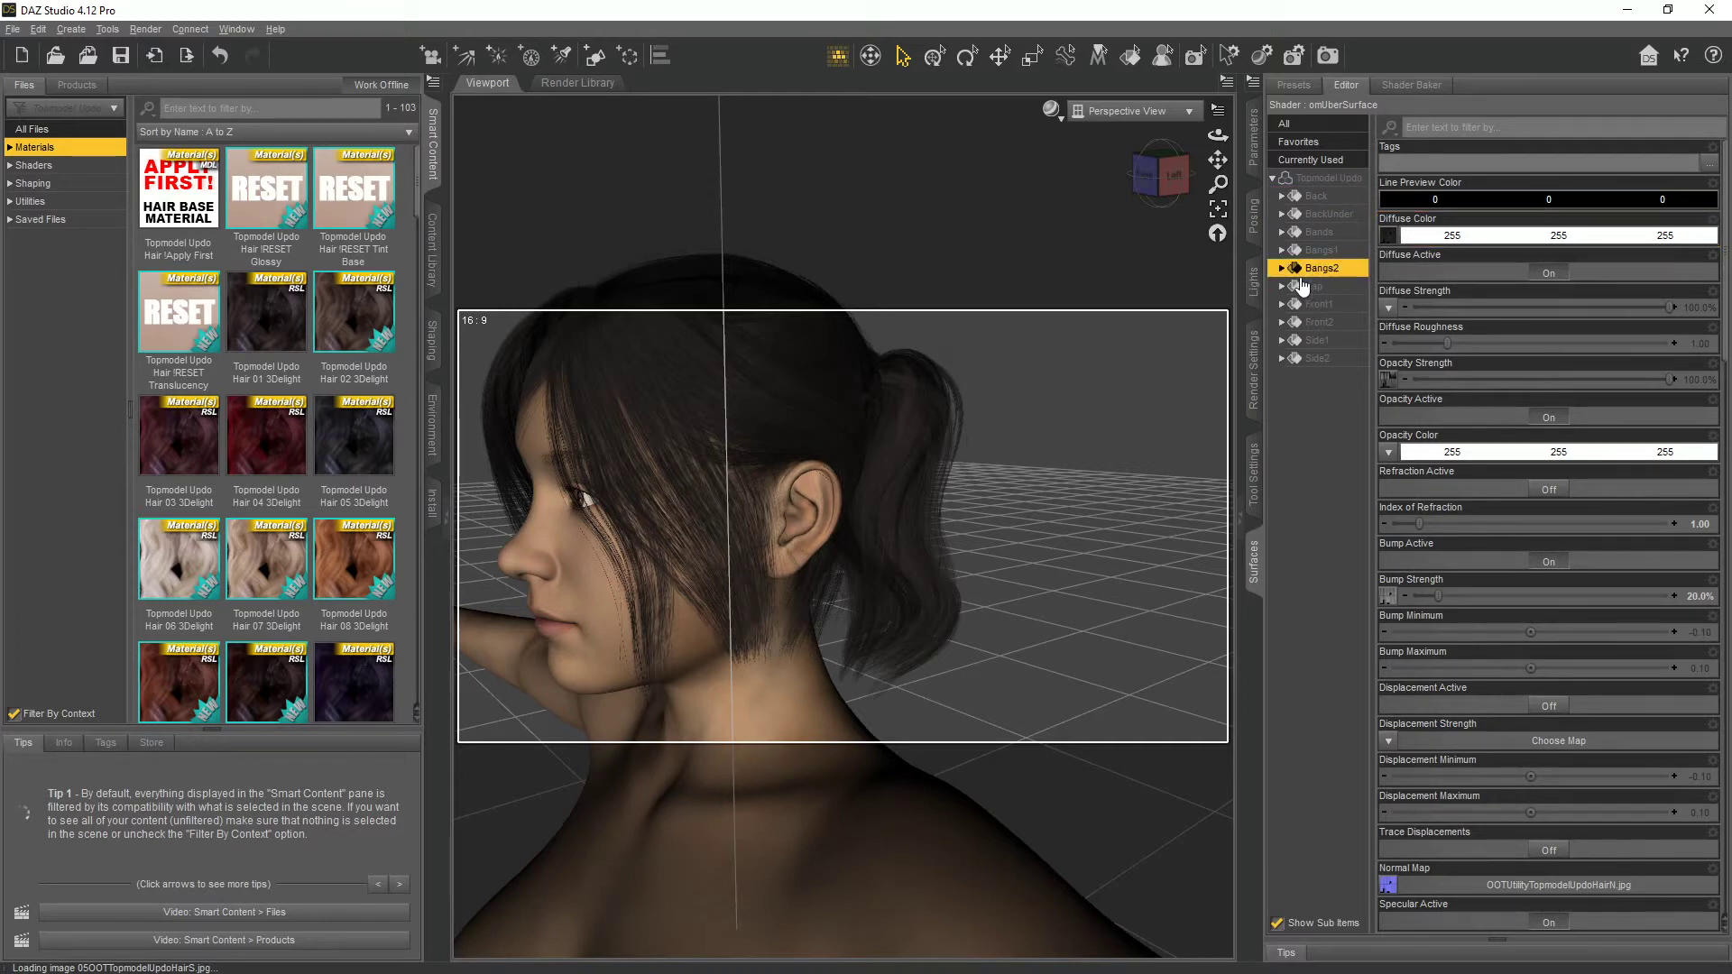
left_click(1315, 287)
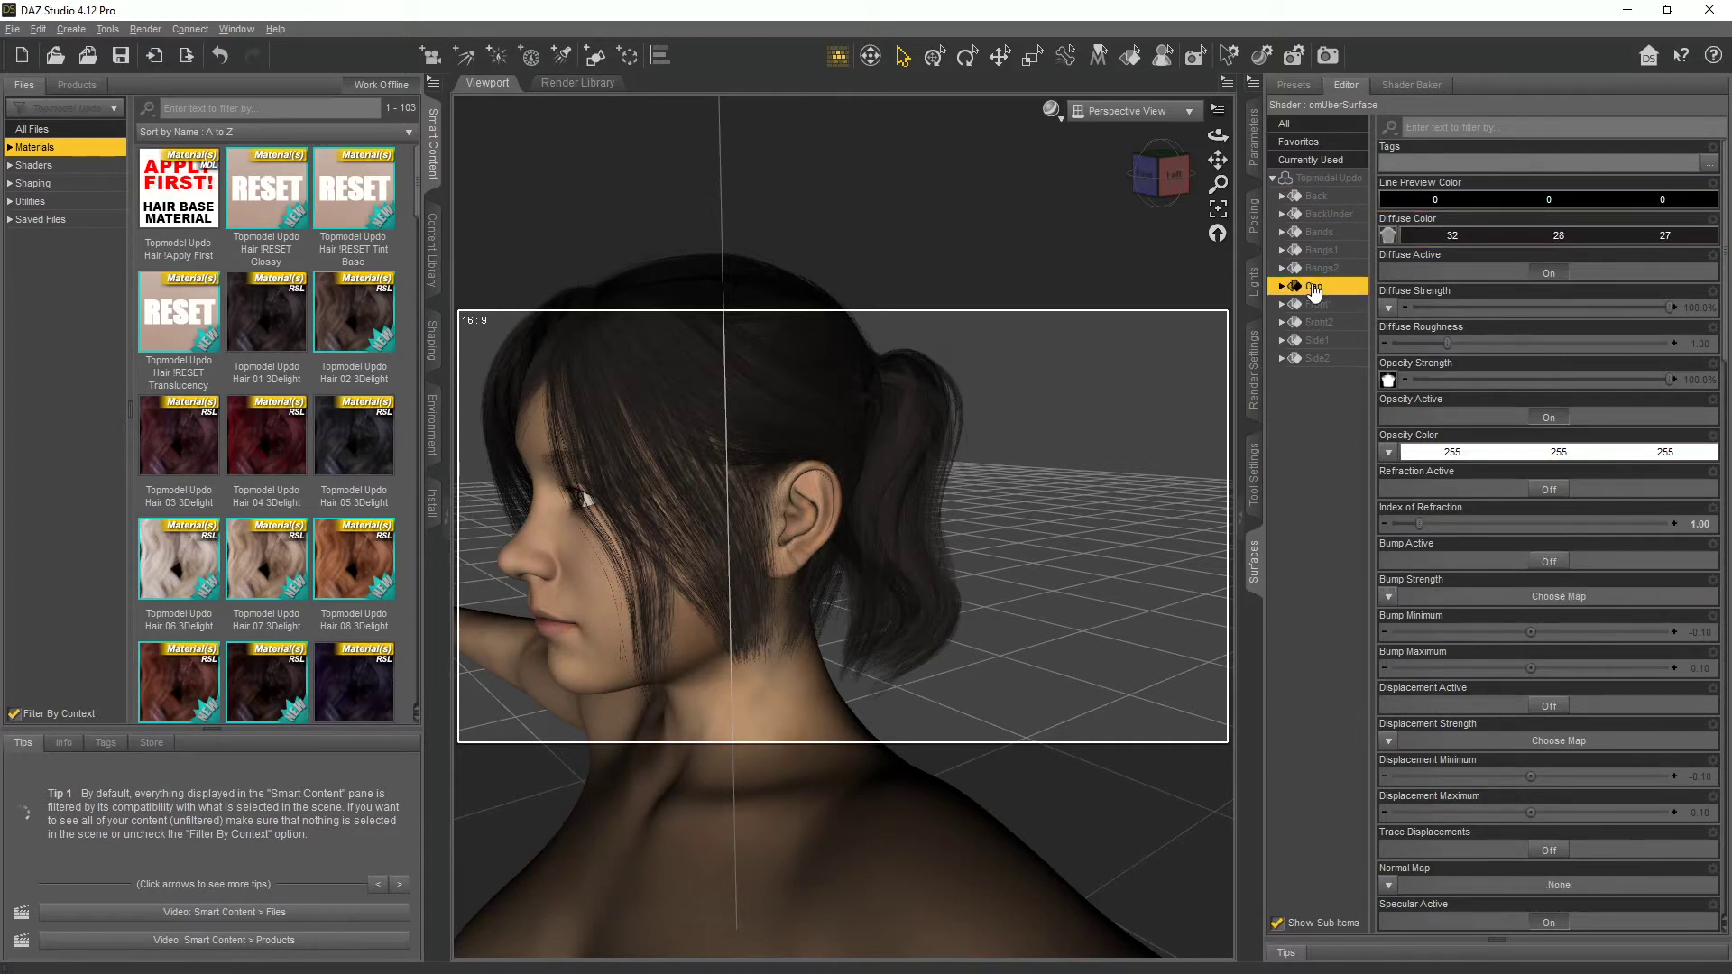
mouse_move(1391, 238)
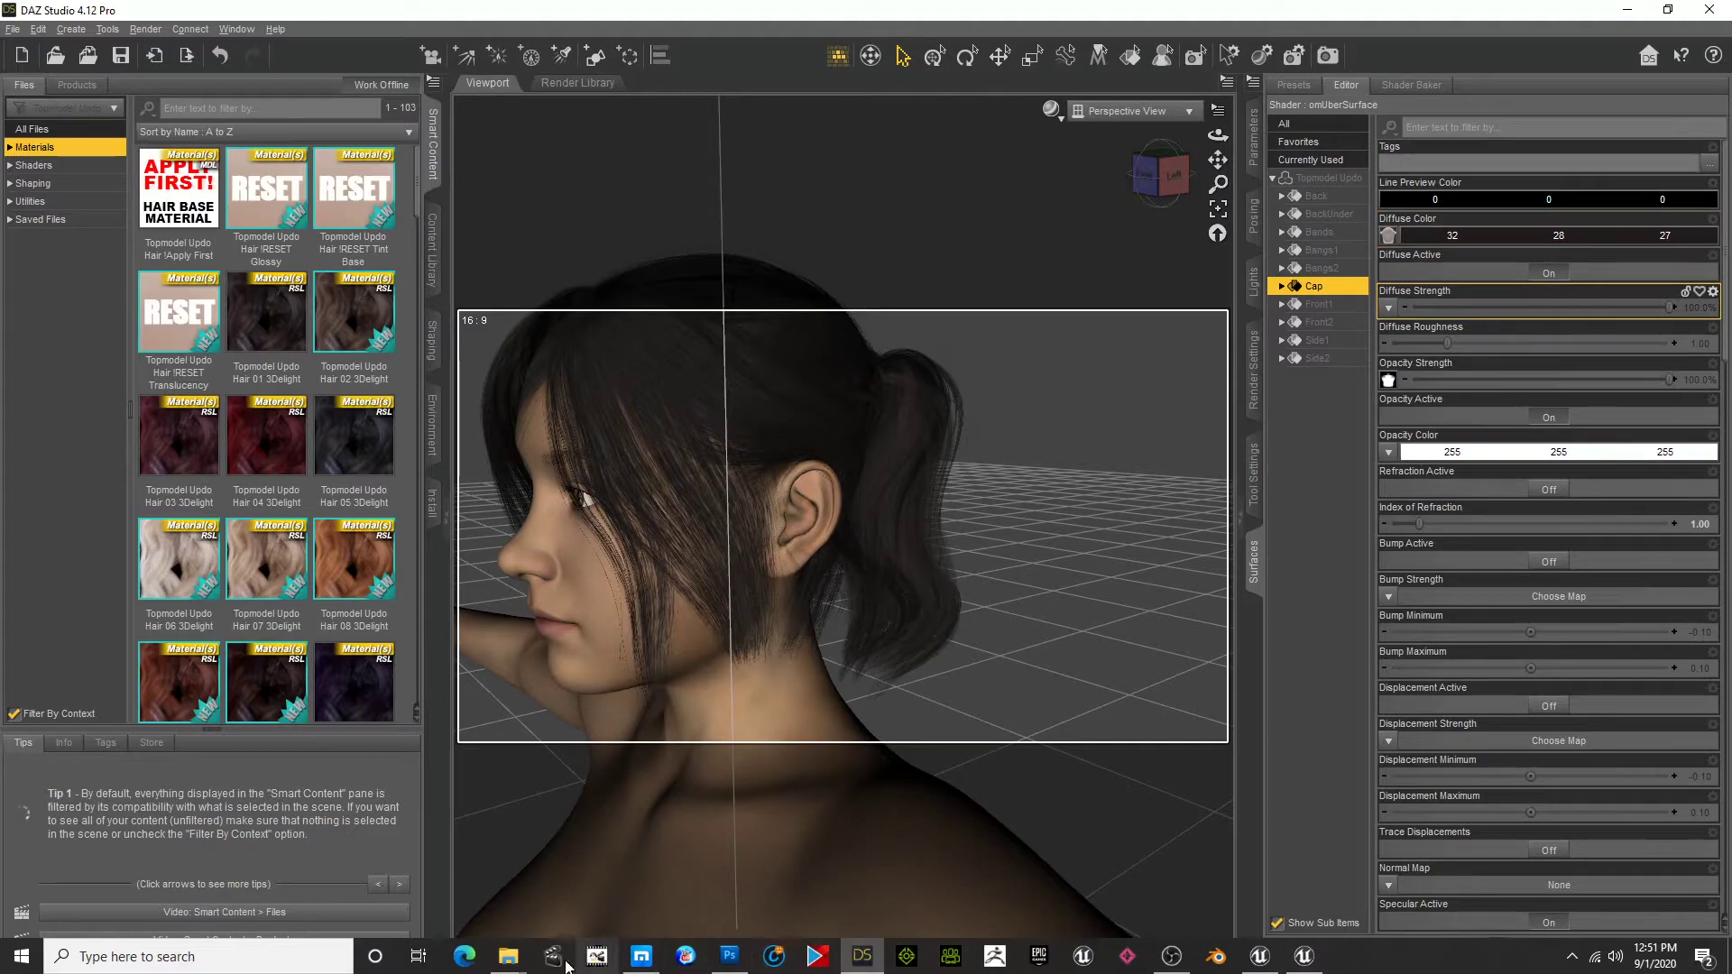
Bring the TopmodelUpdo textures folder forward, scroll through it, and minimize DAZ Studio
left_click(507, 957)
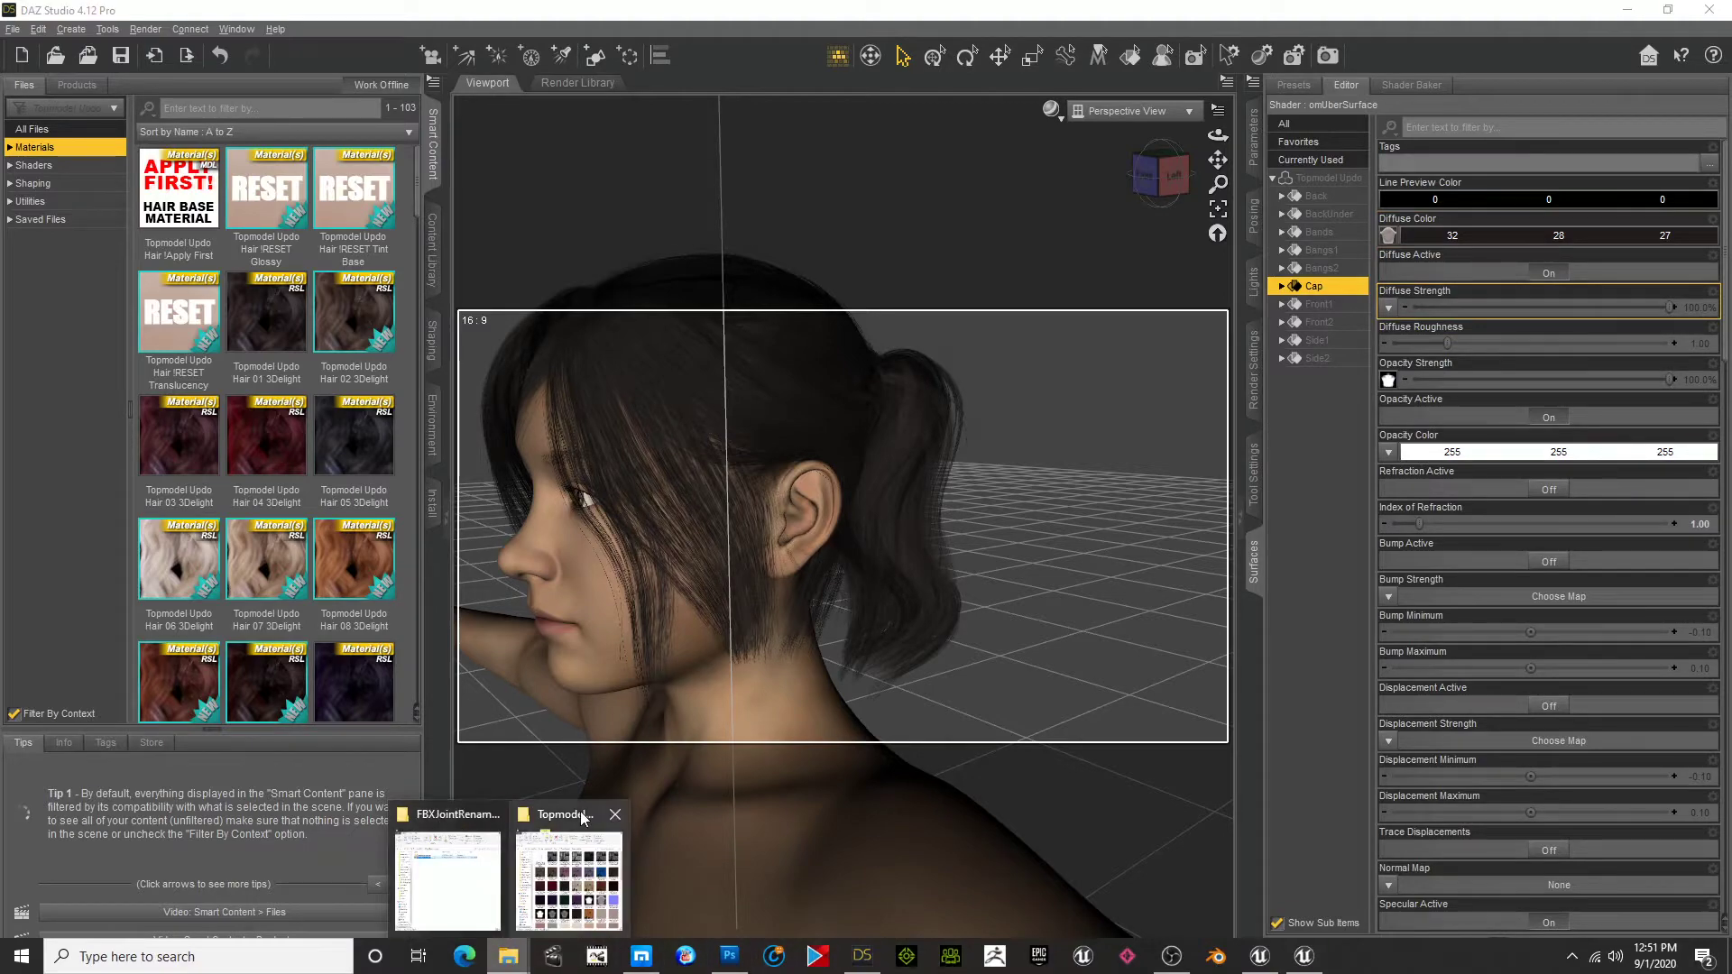
left_click(569, 879)
mouse_move(1272, 295)
left_mouse_down()
mouse_move(1295, 762)
mouse_move(1275, 564)
mouse_move(1300, 291)
mouse_move(1286, 727)
mouse_move(1285, 281)
left_mouse_up()
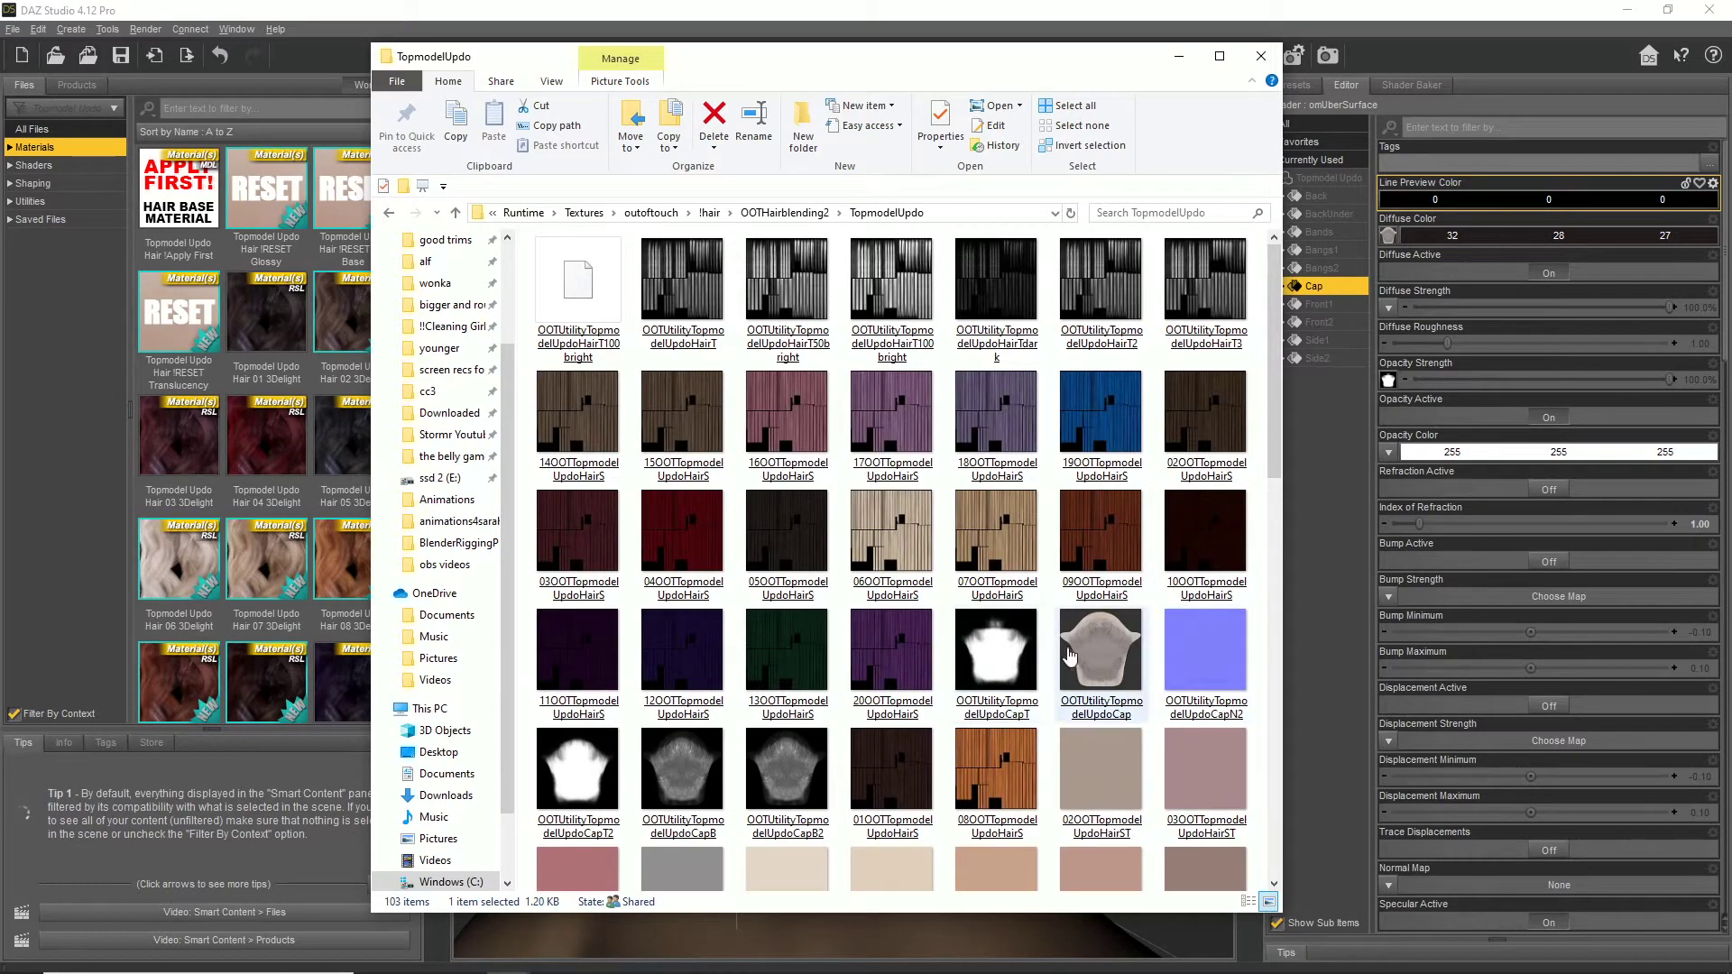
left_click_drag(1274, 434, 1268, 717)
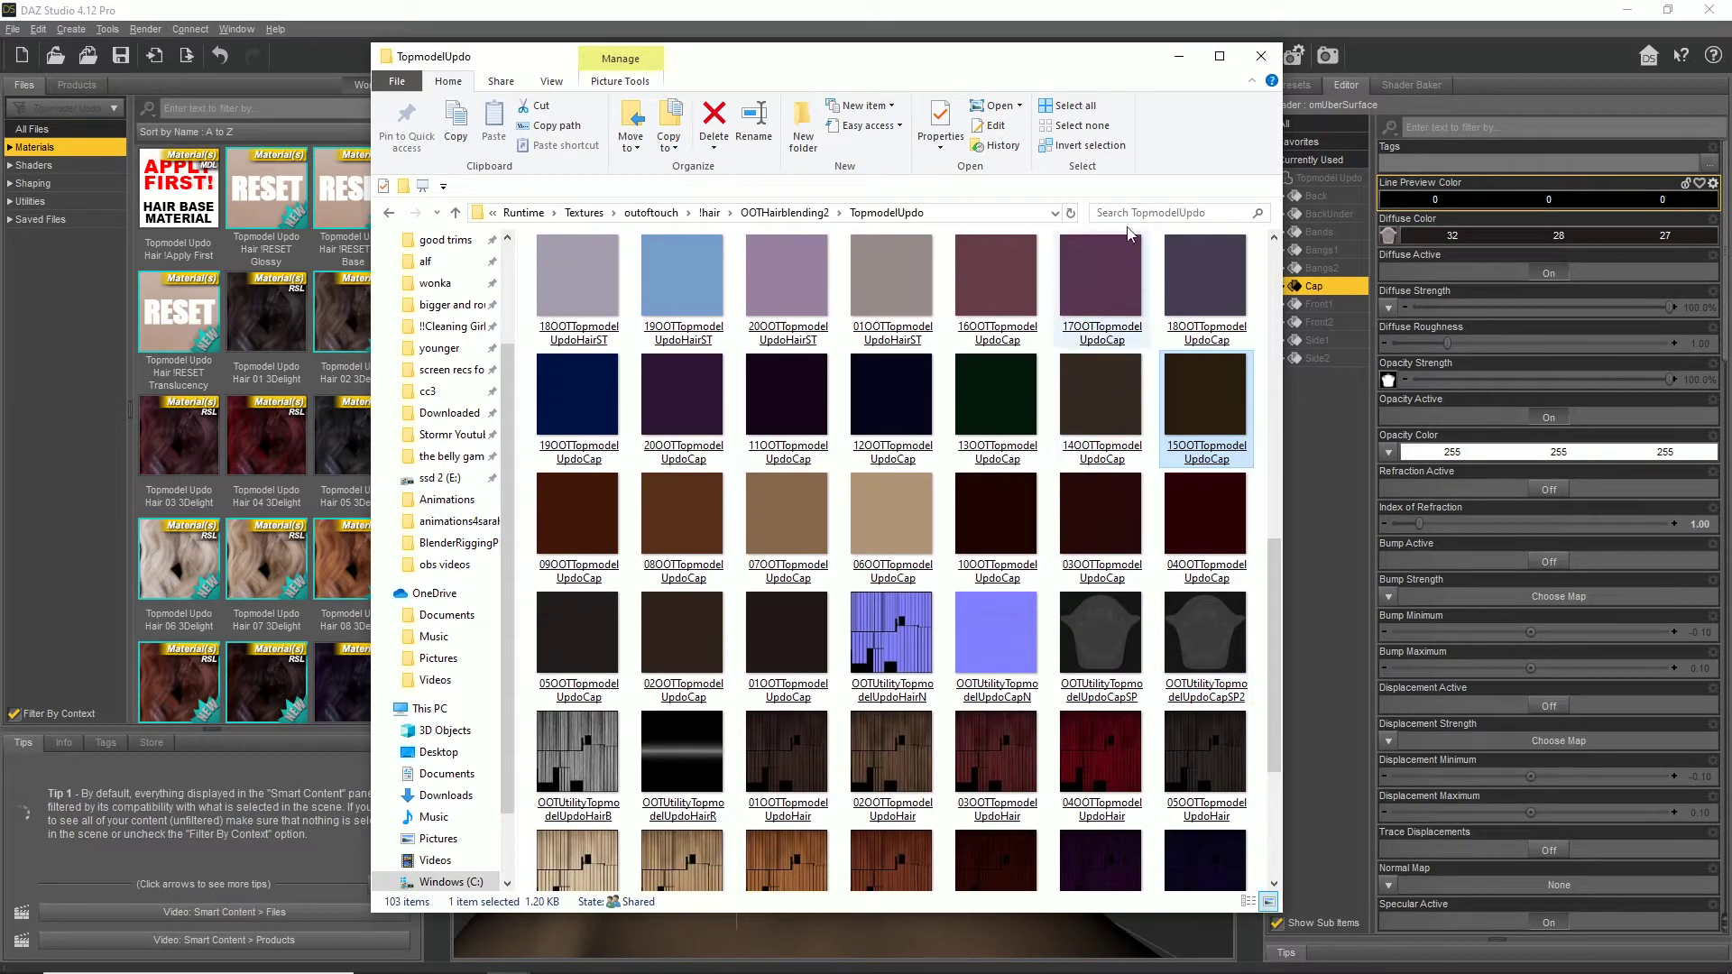
left_click(1626, 10)
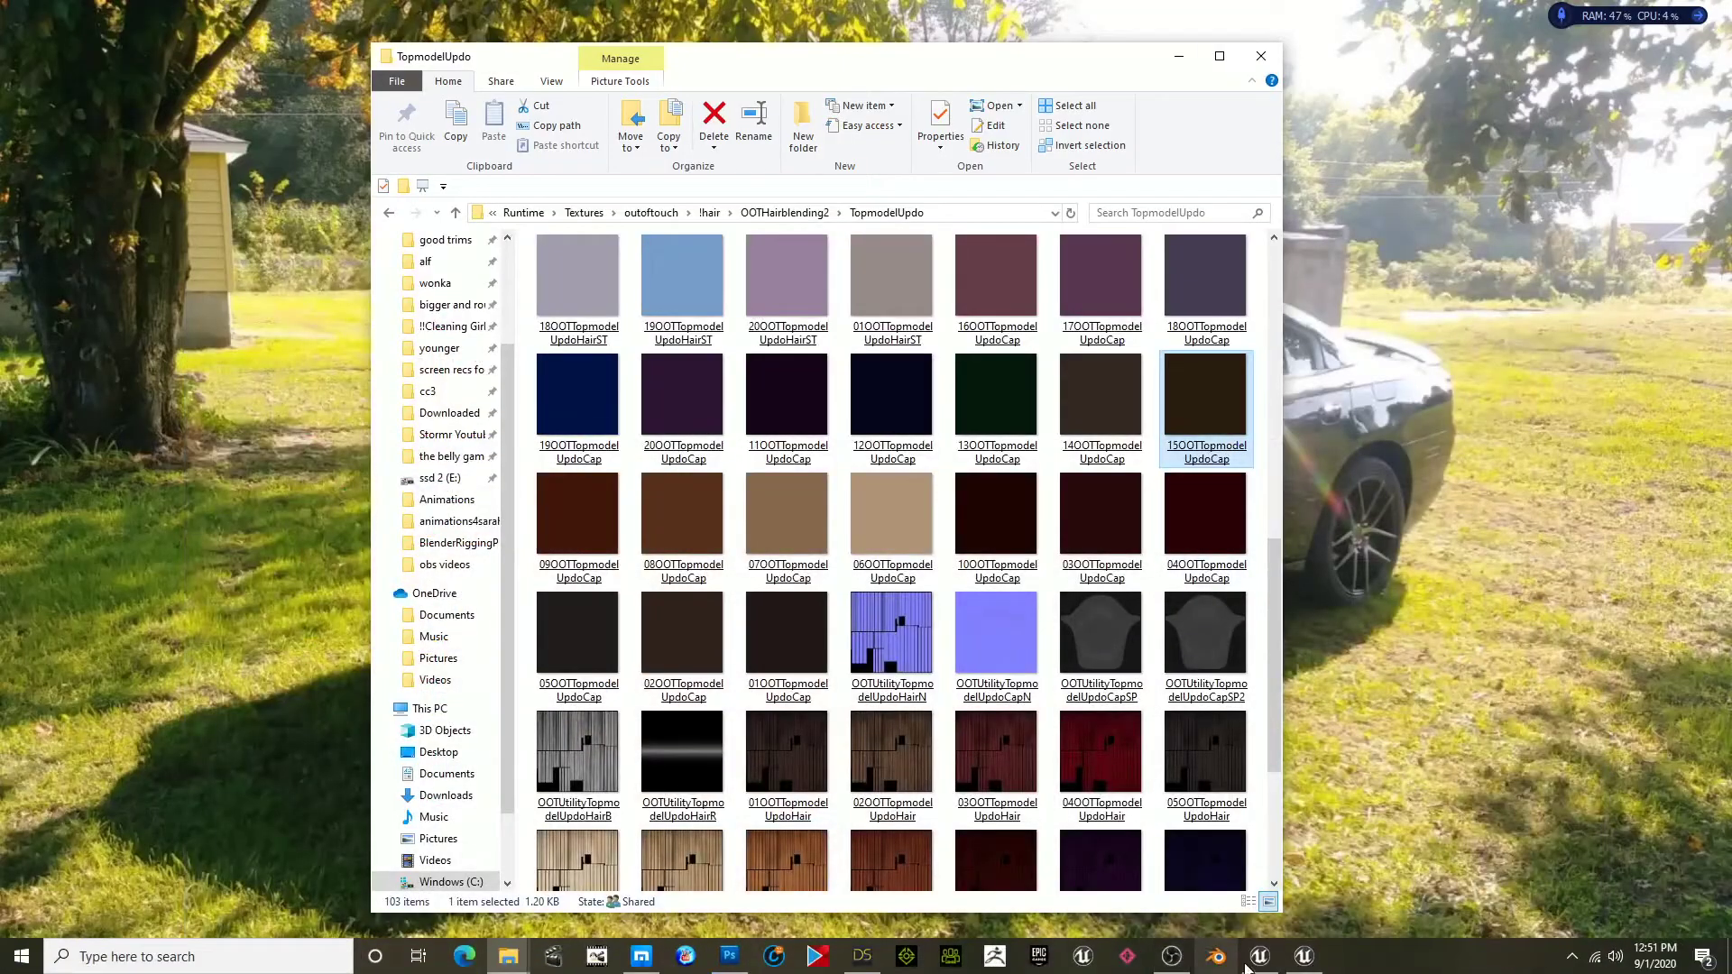
mouse_move(1261, 968)
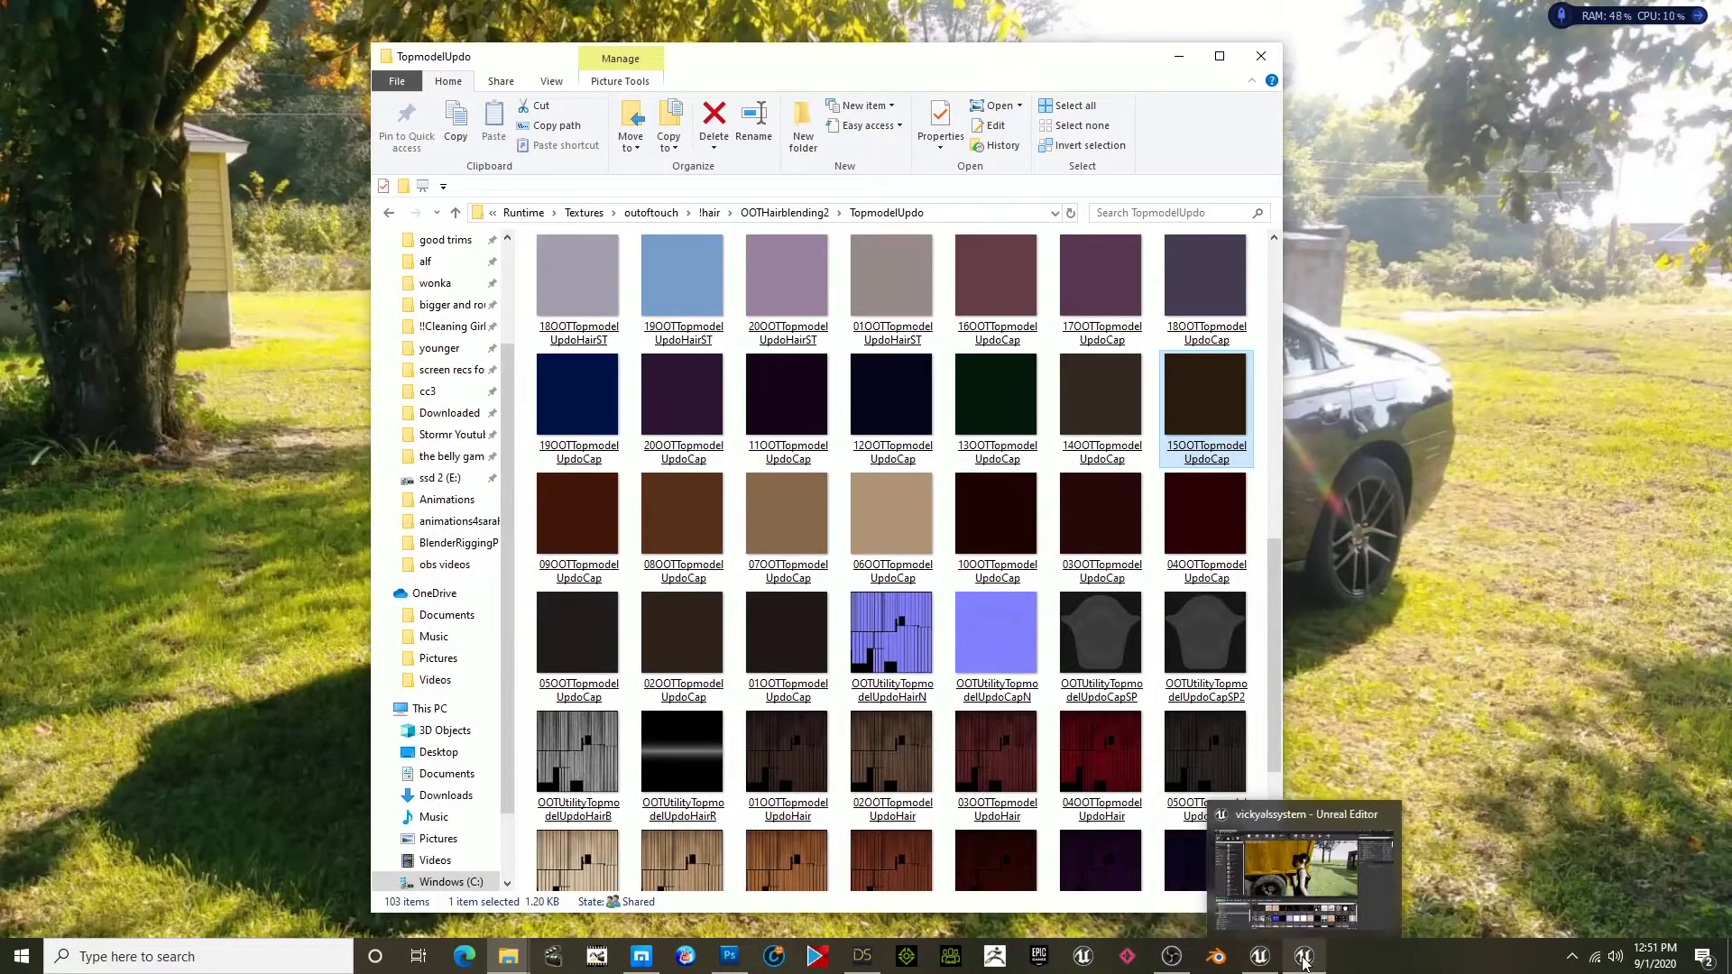
Place the TopmodelUpdo folder window beside Unreal Editor and compare the Cap texture variants
left_click(1261, 957)
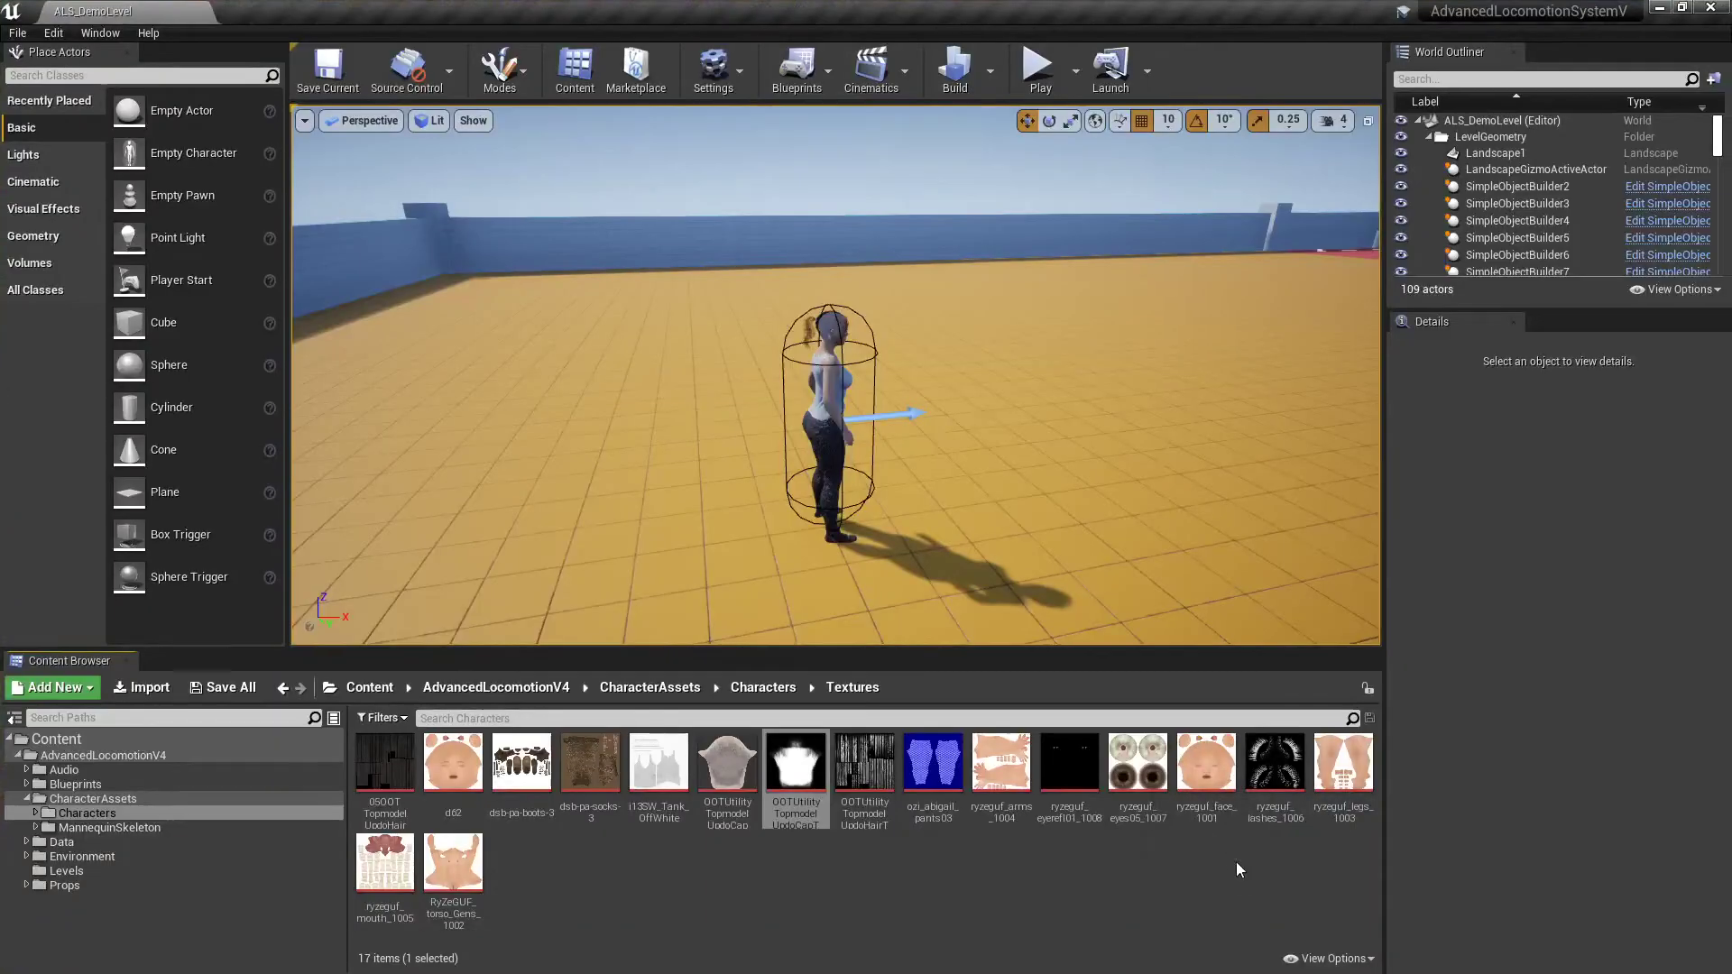
key("super")
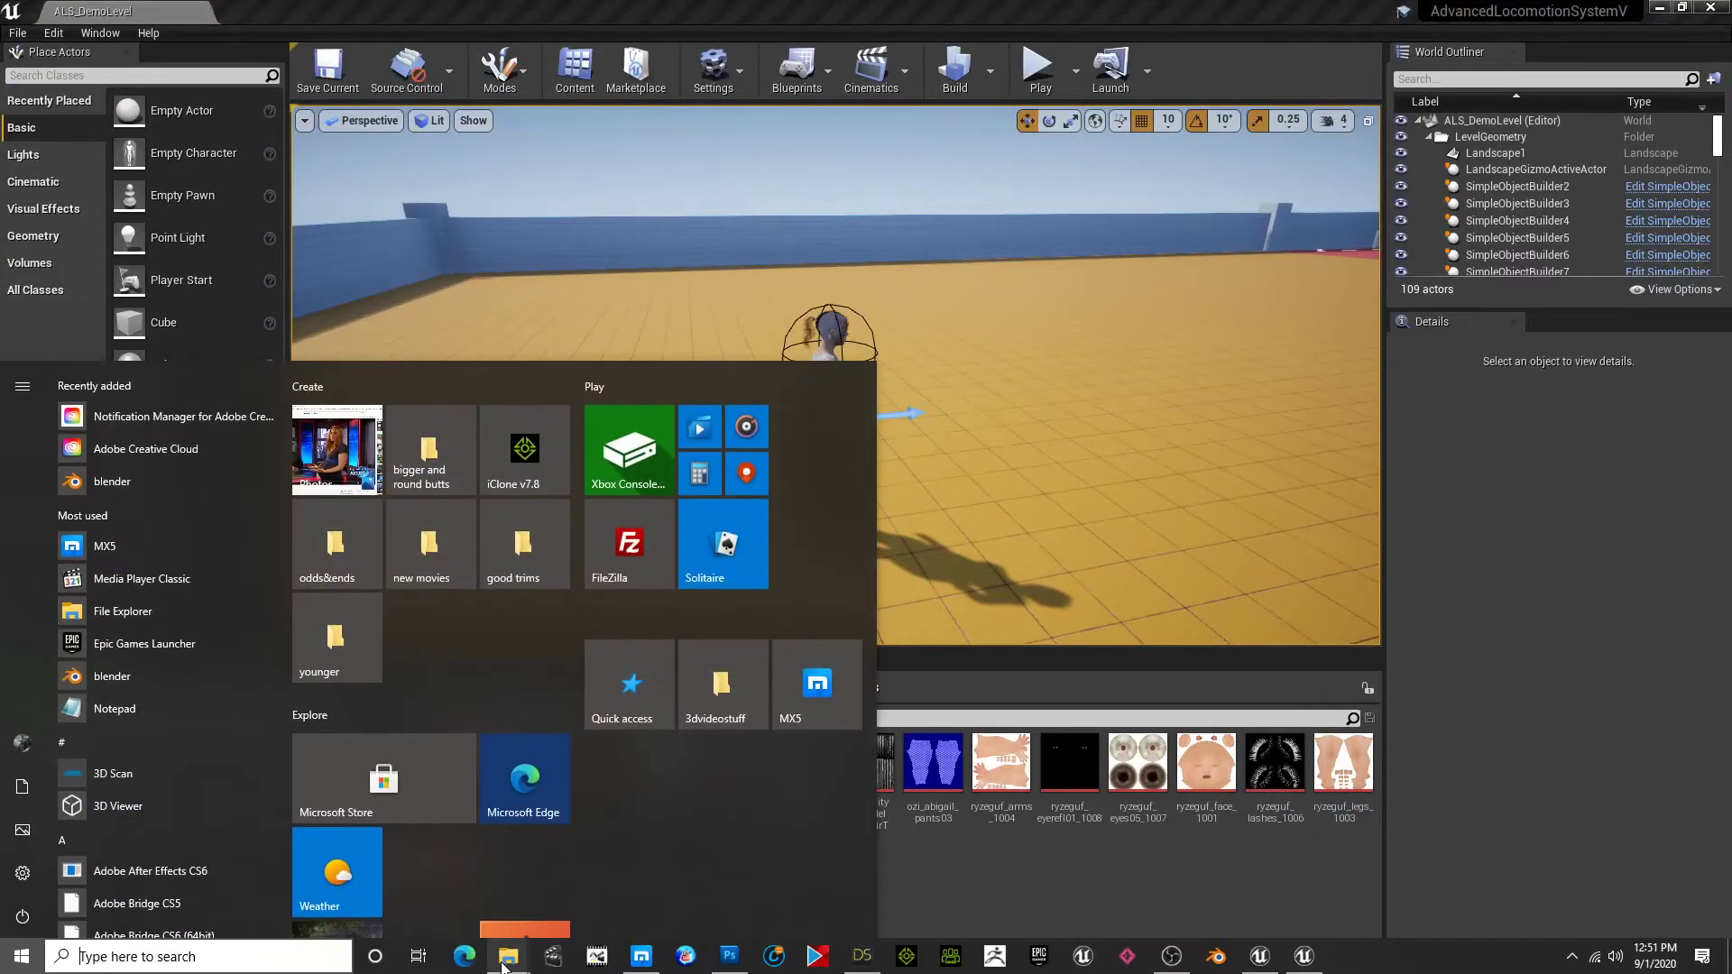
mouse_move(509, 957)
left_click(556, 896)
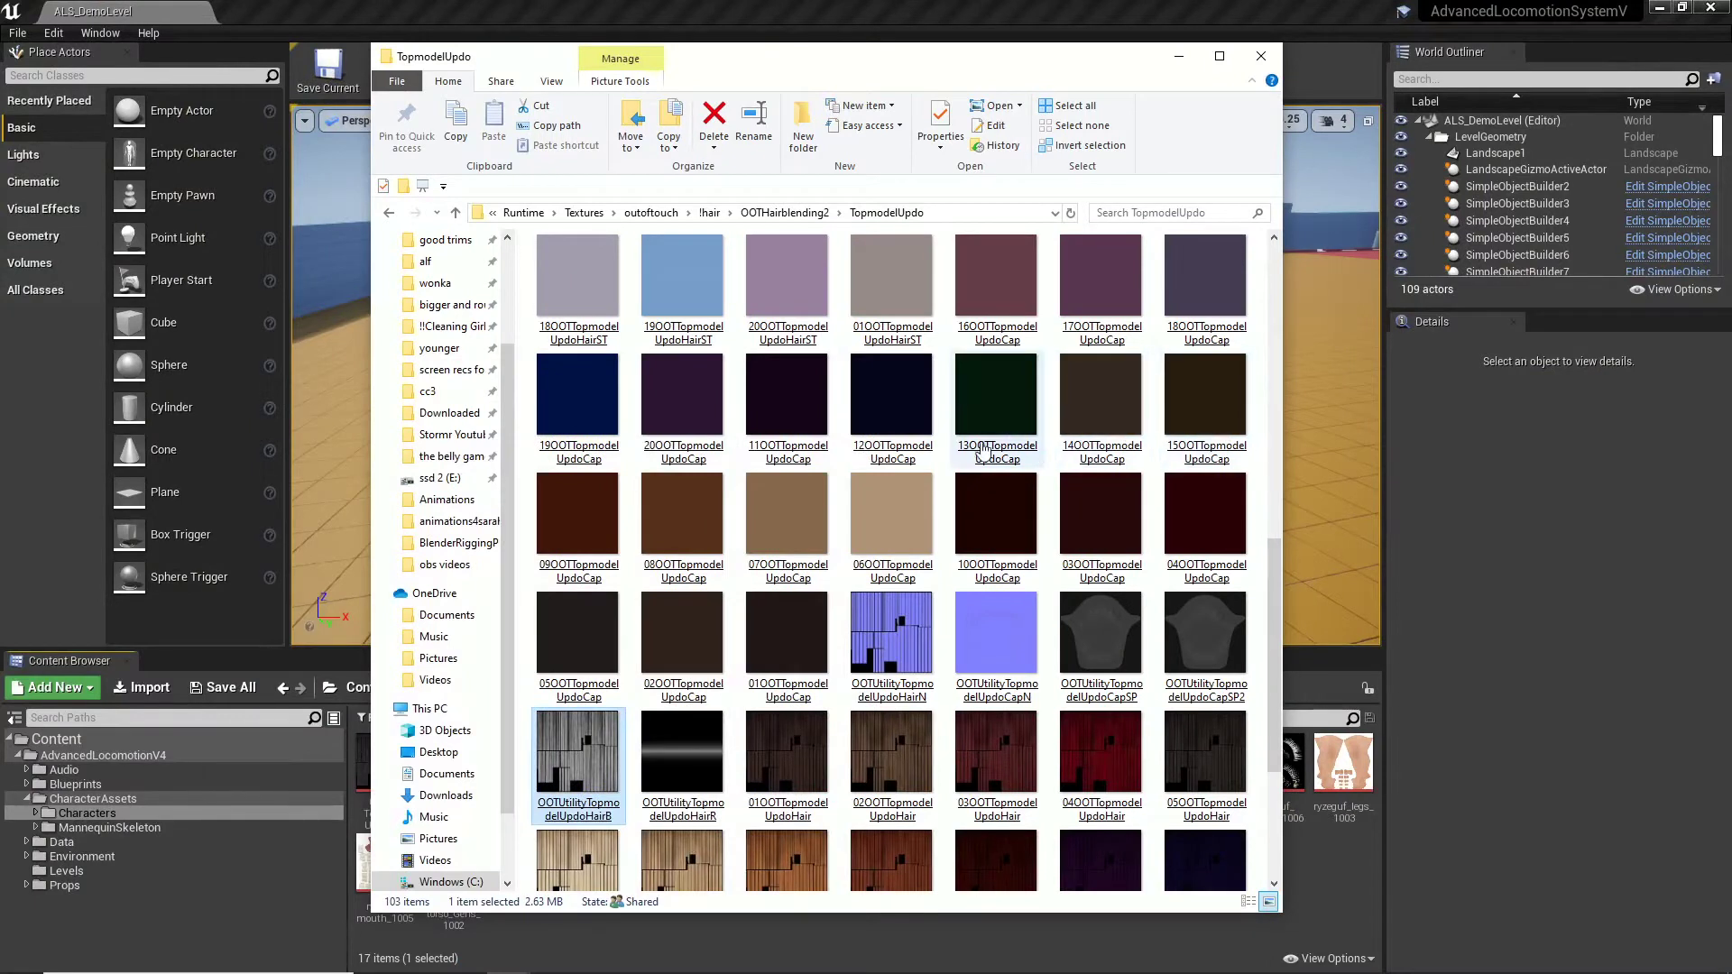
left_click(1215, 414)
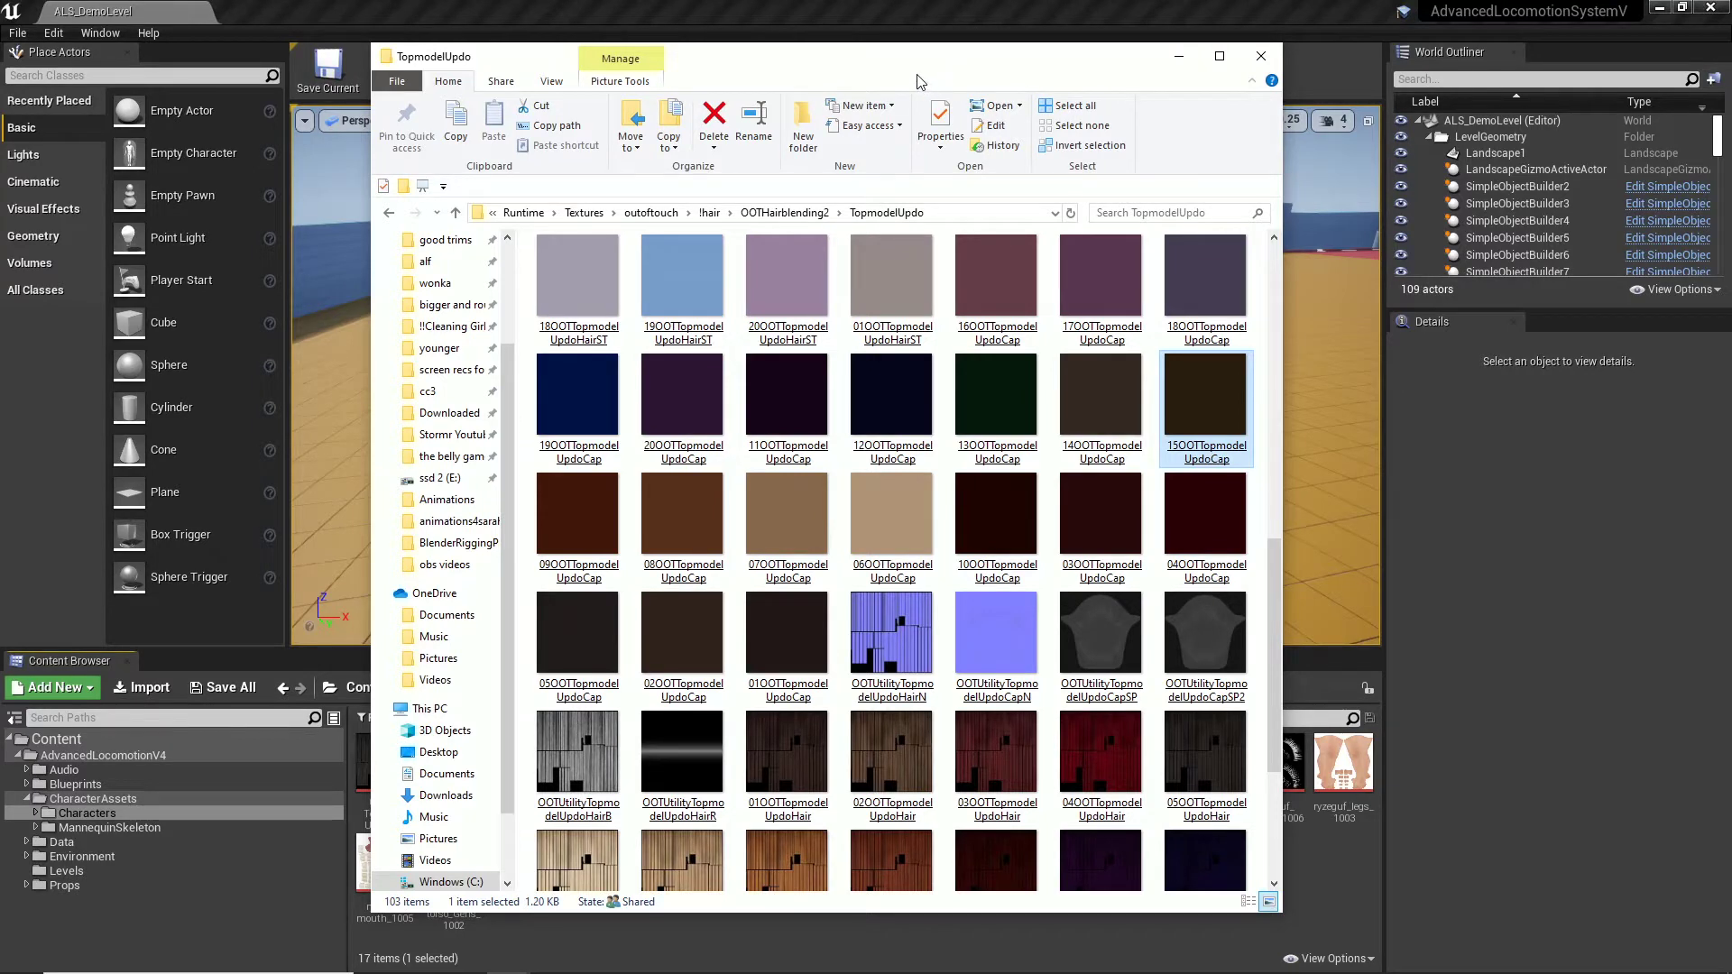
left_click_drag(831, 64, 1245, 59)
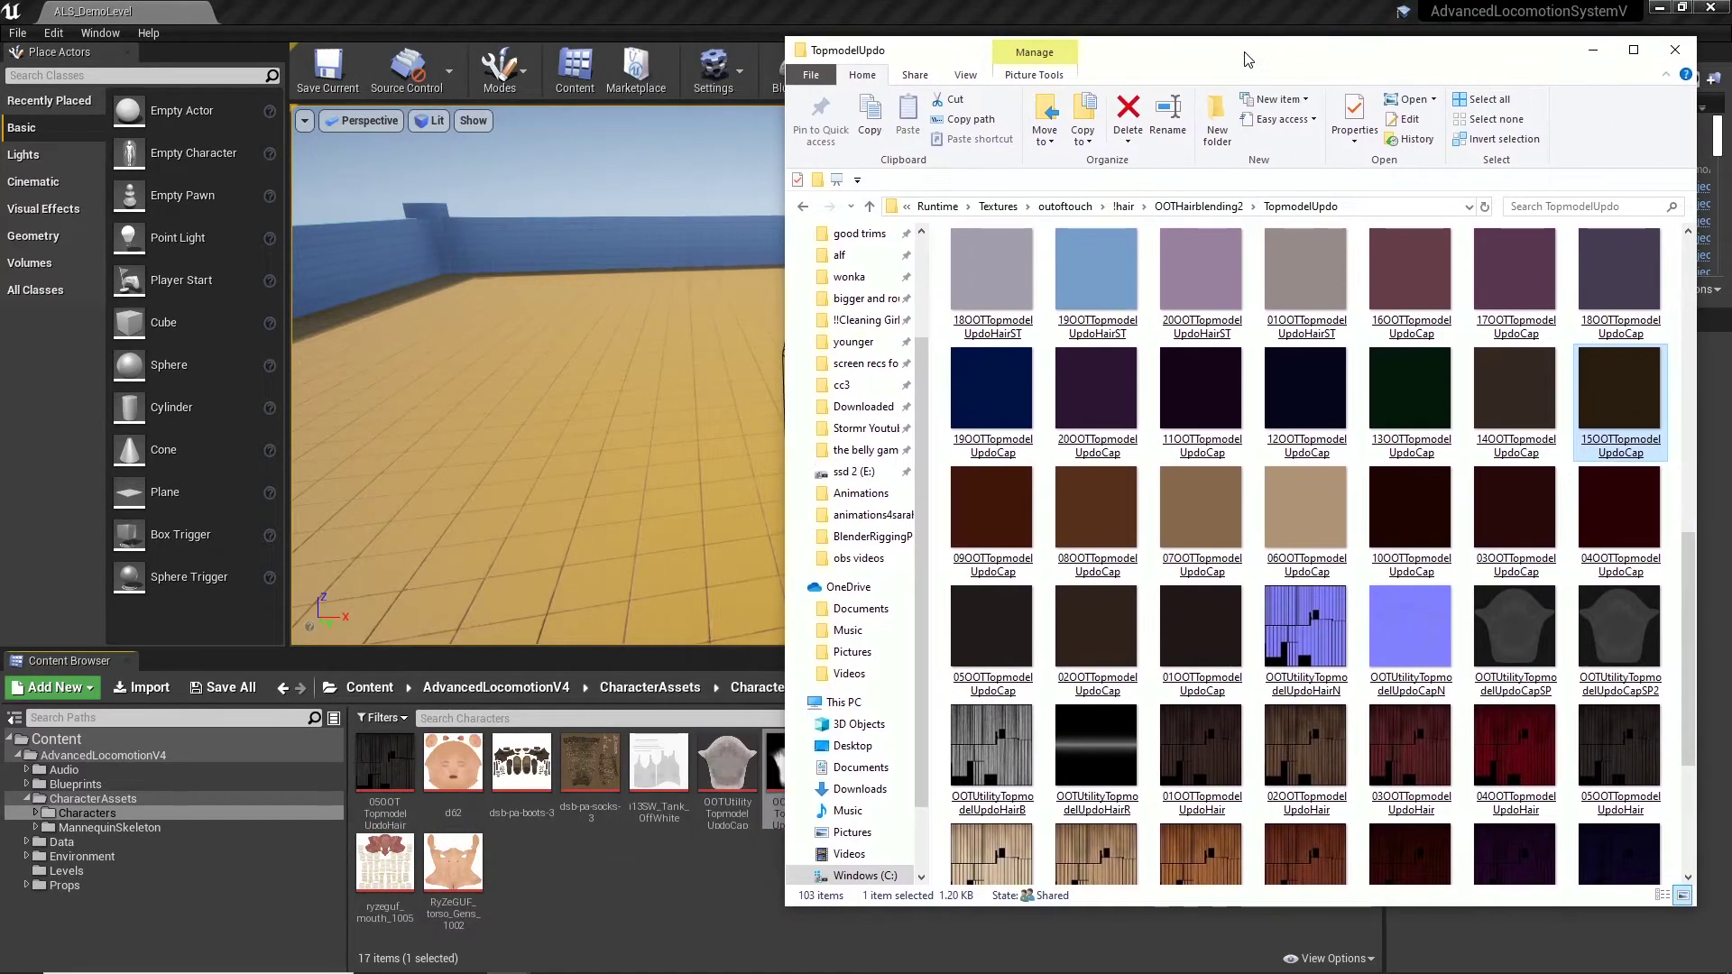
left_click(1212, 632)
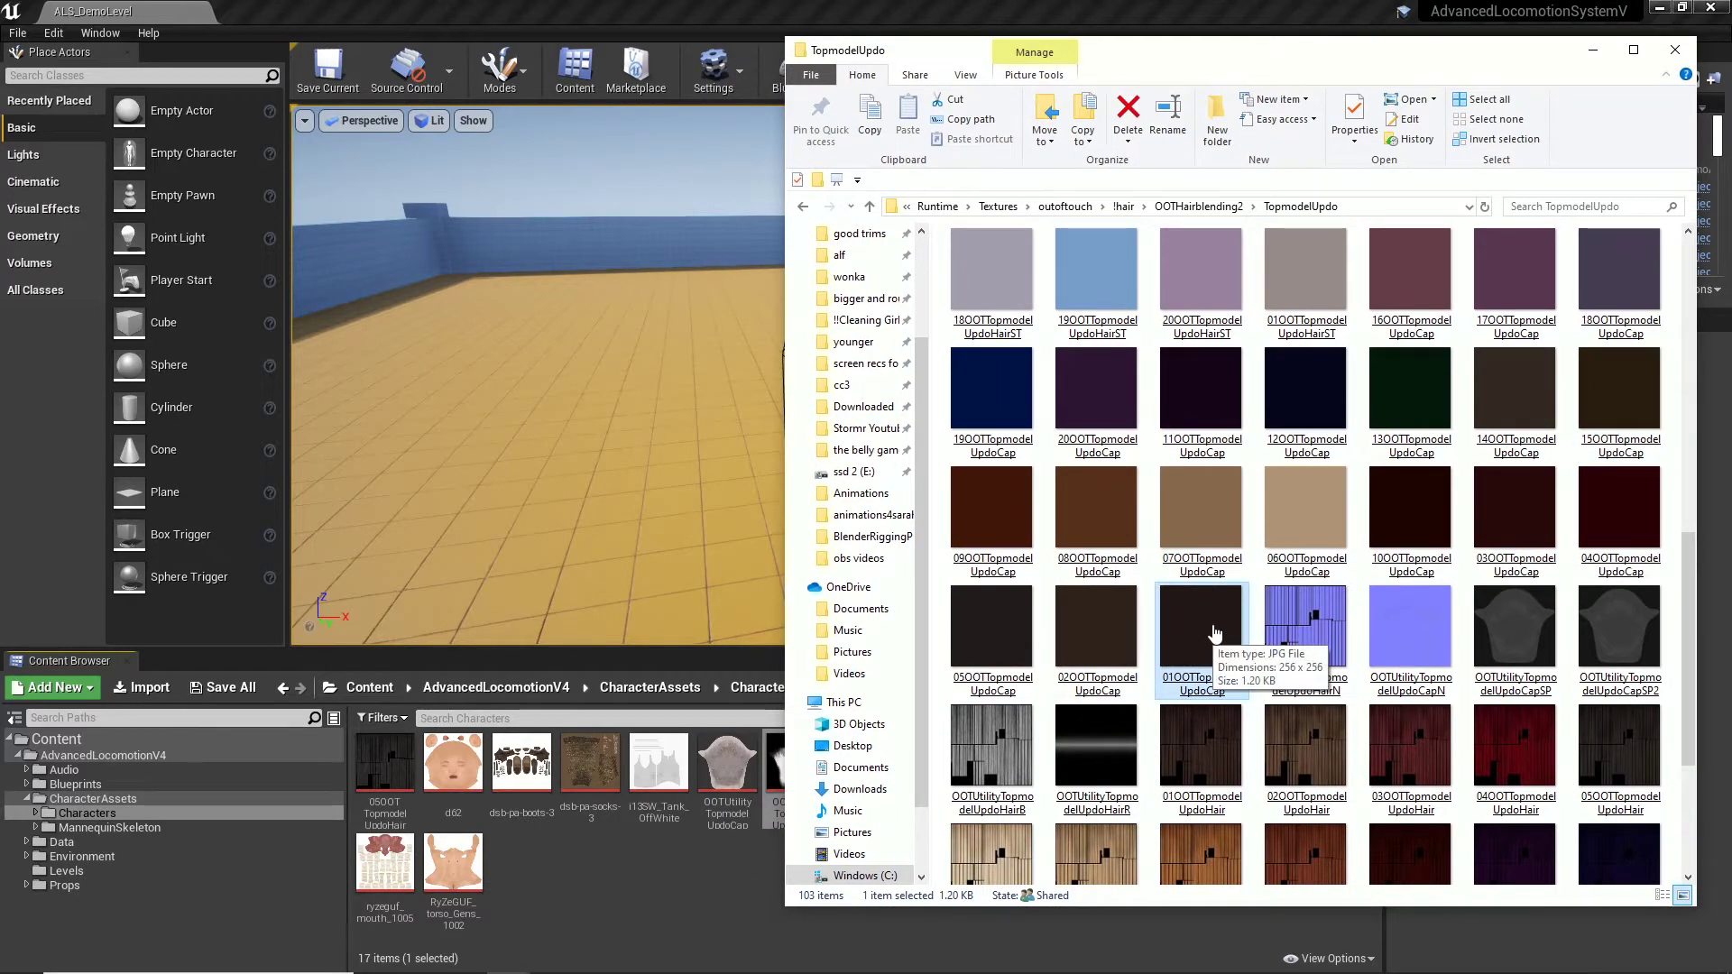
Import 05OOTTopmodelUpdoCap.jpg into the Content Browser's Textures folder
left_click(993, 624)
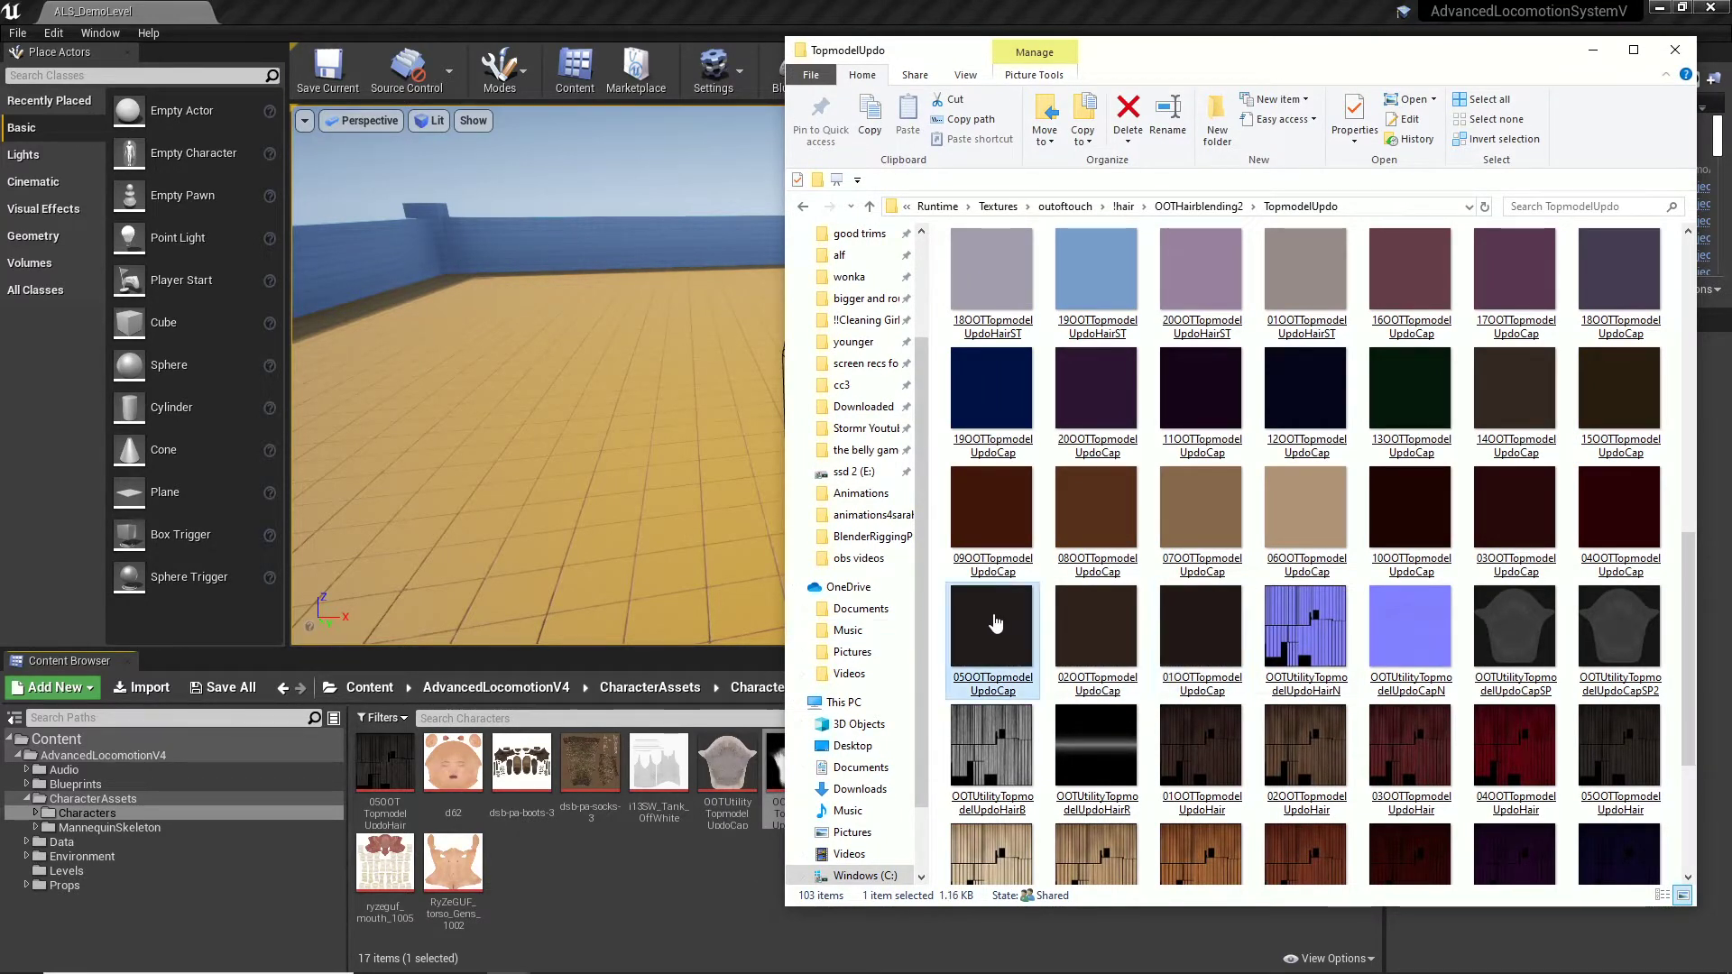
left_click_drag(994, 623, 492, 782)
left_click_drag(613, 853, 615, 895)
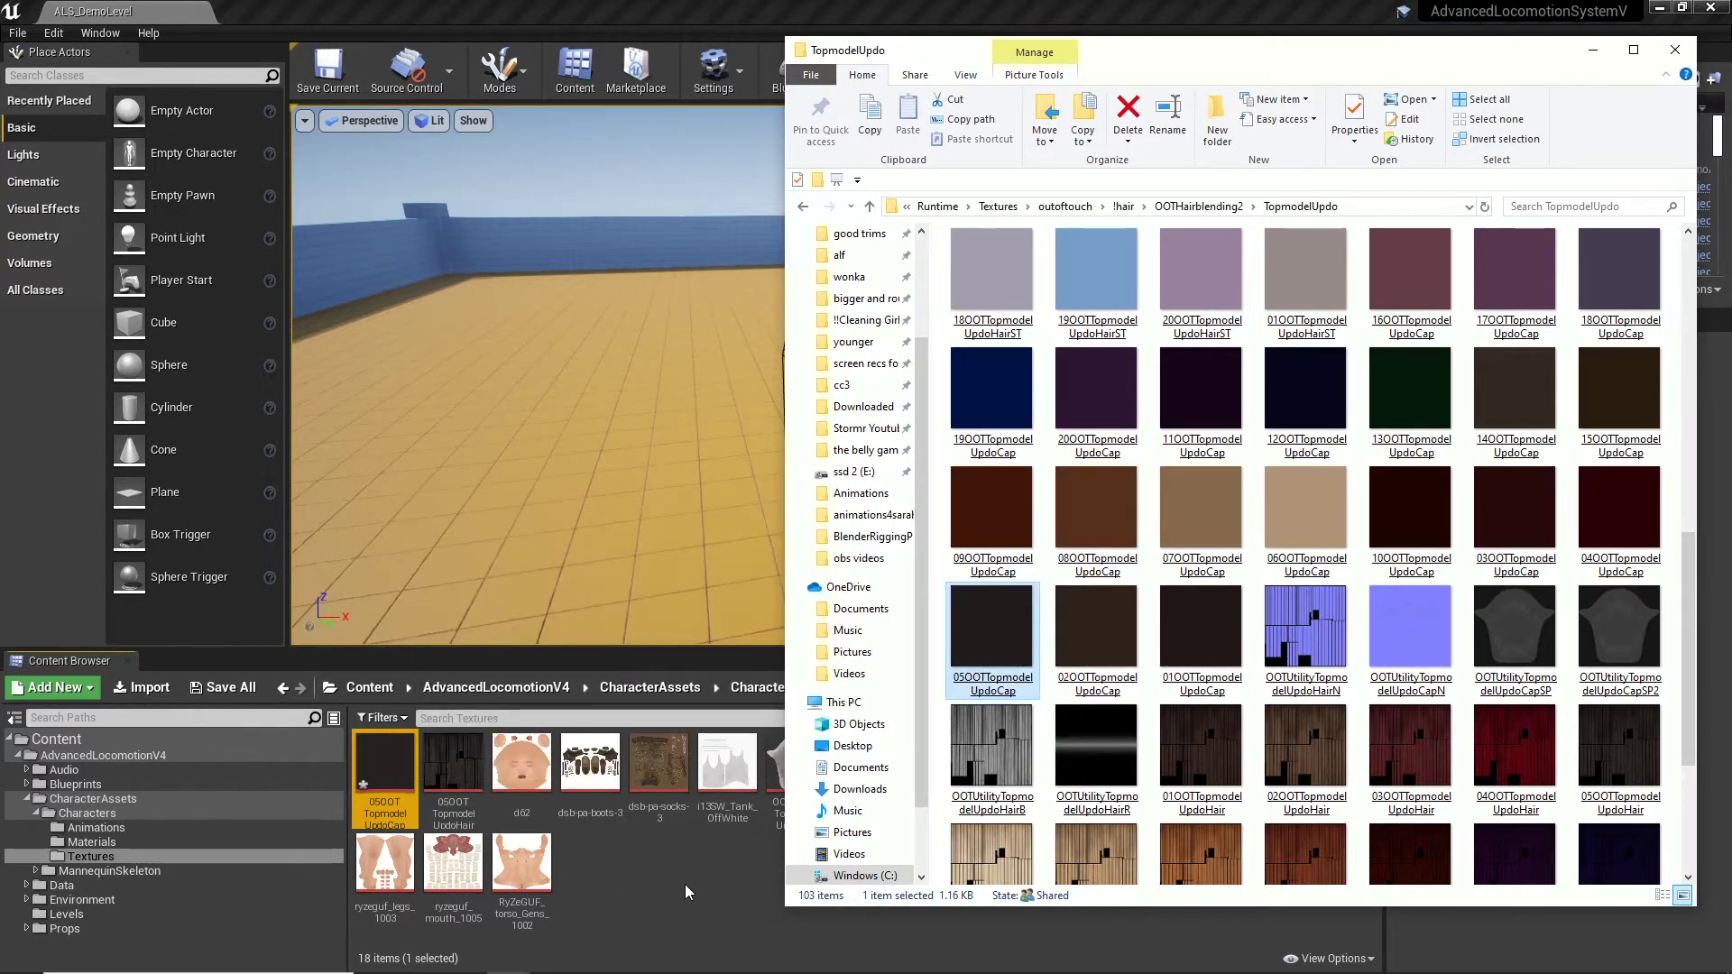
left_click(685, 884)
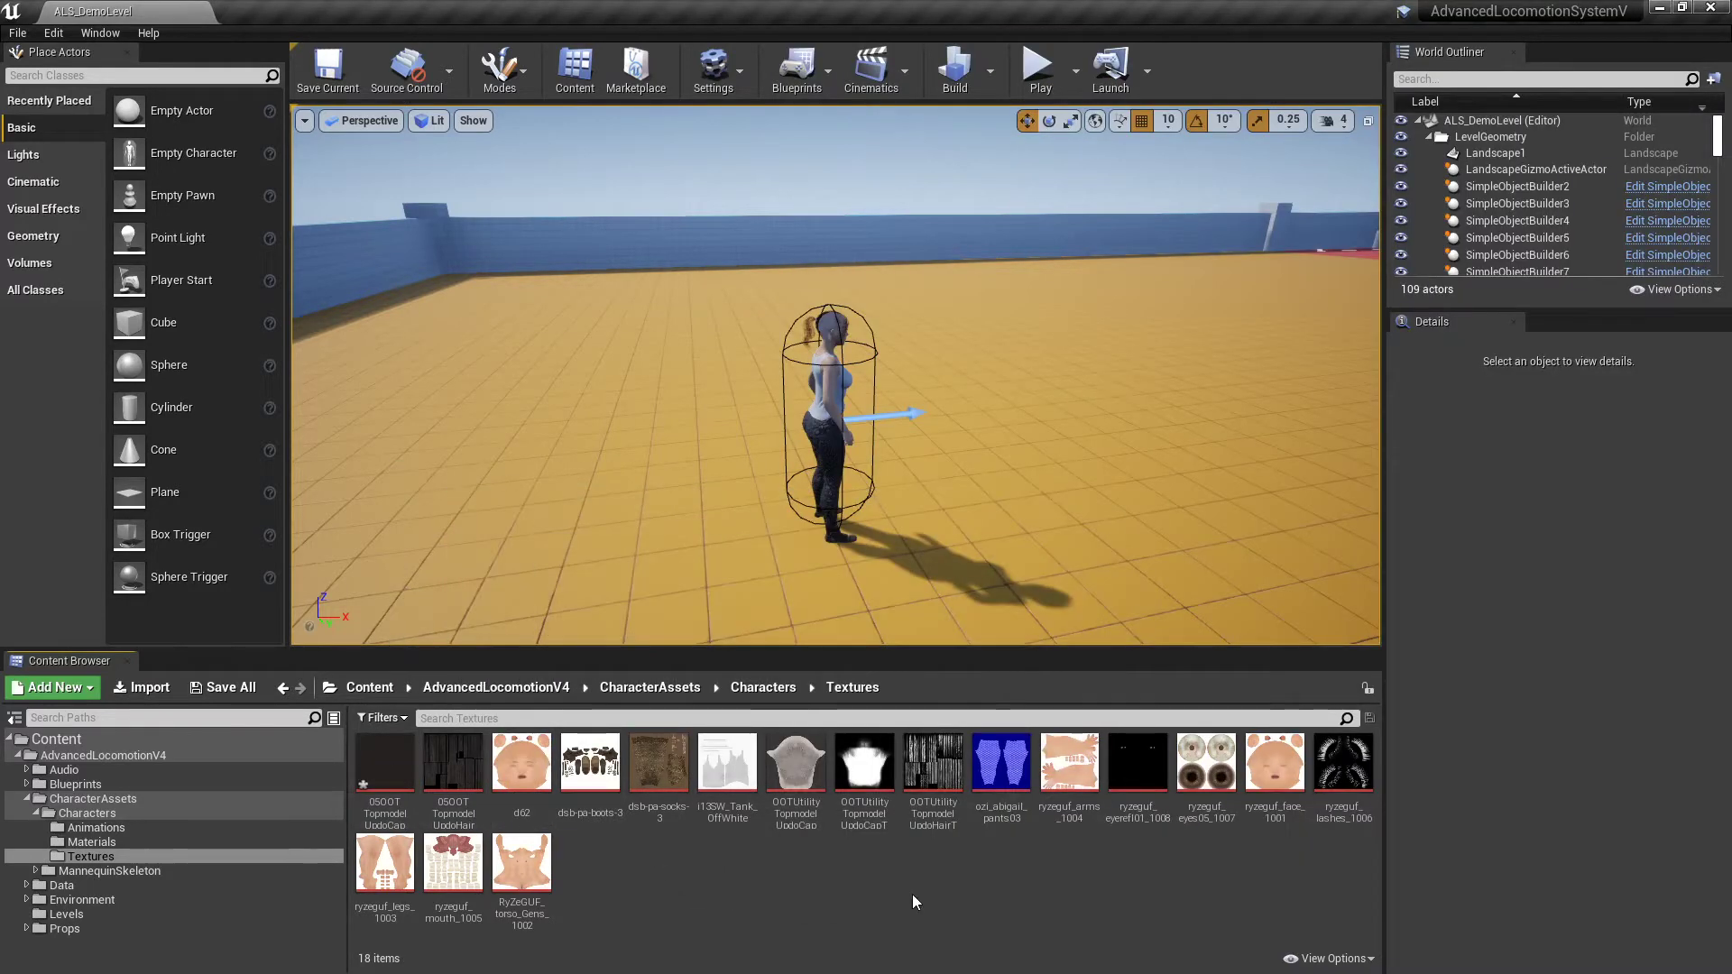
Open the Cap material and arrange its colour and opacity Texture Sample nodes beside Cap
left_click(83, 841)
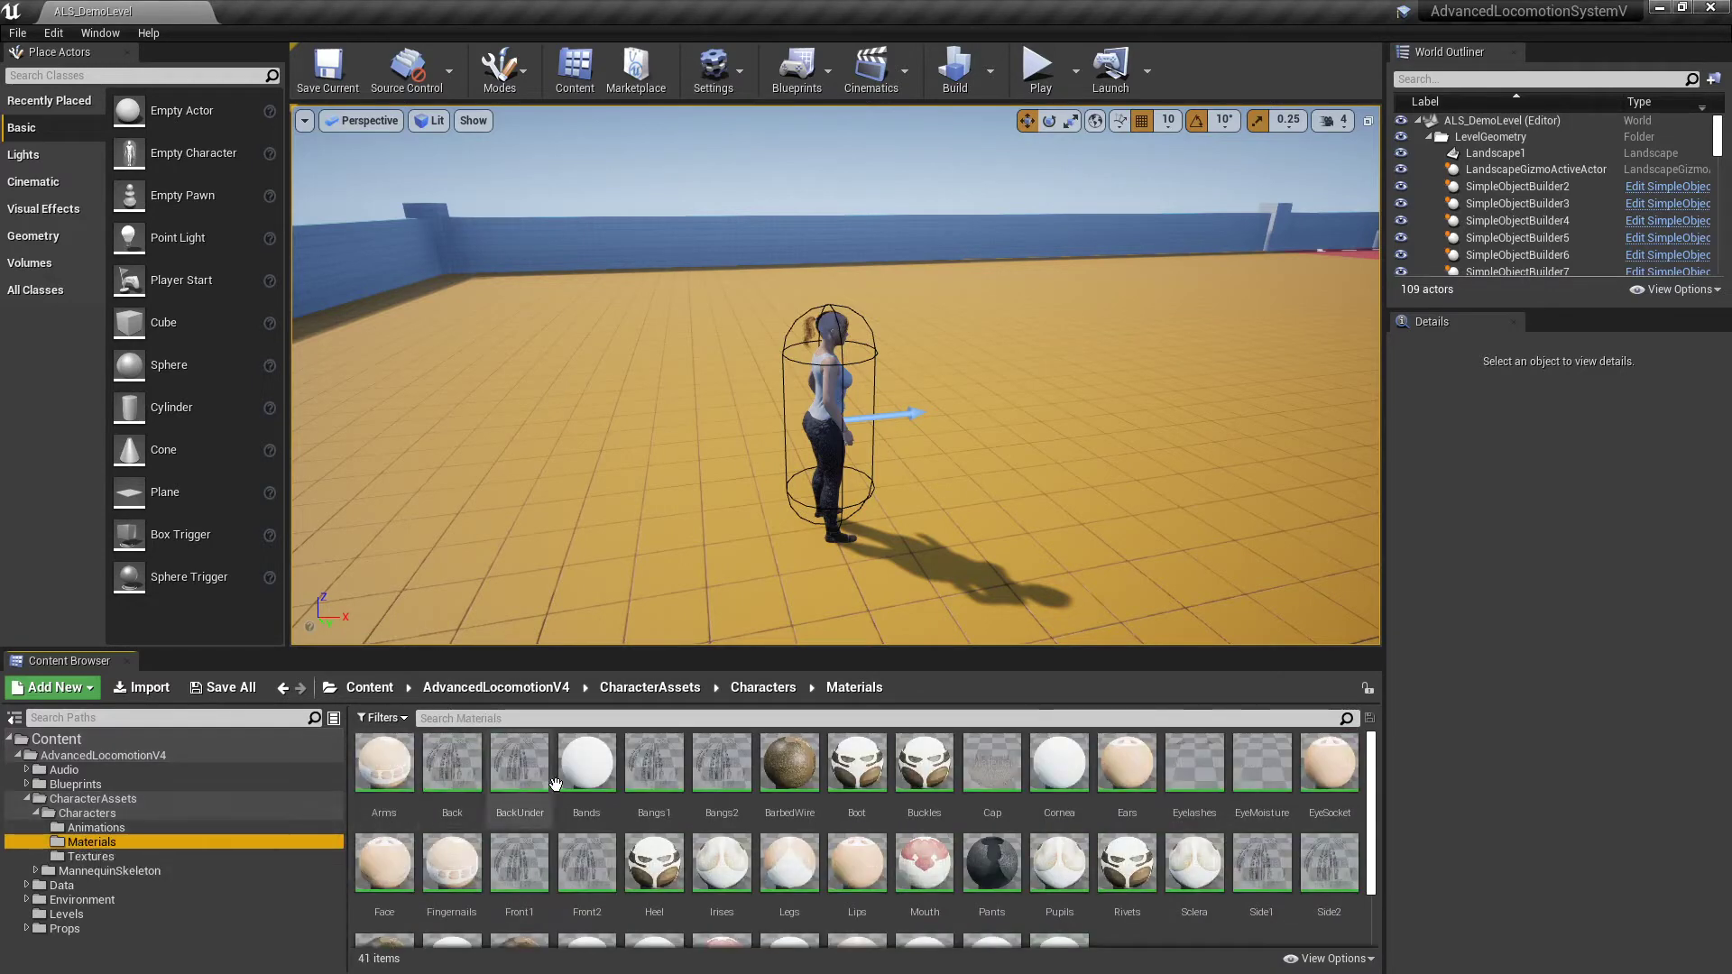
left_click(989, 778)
double_click(989, 778)
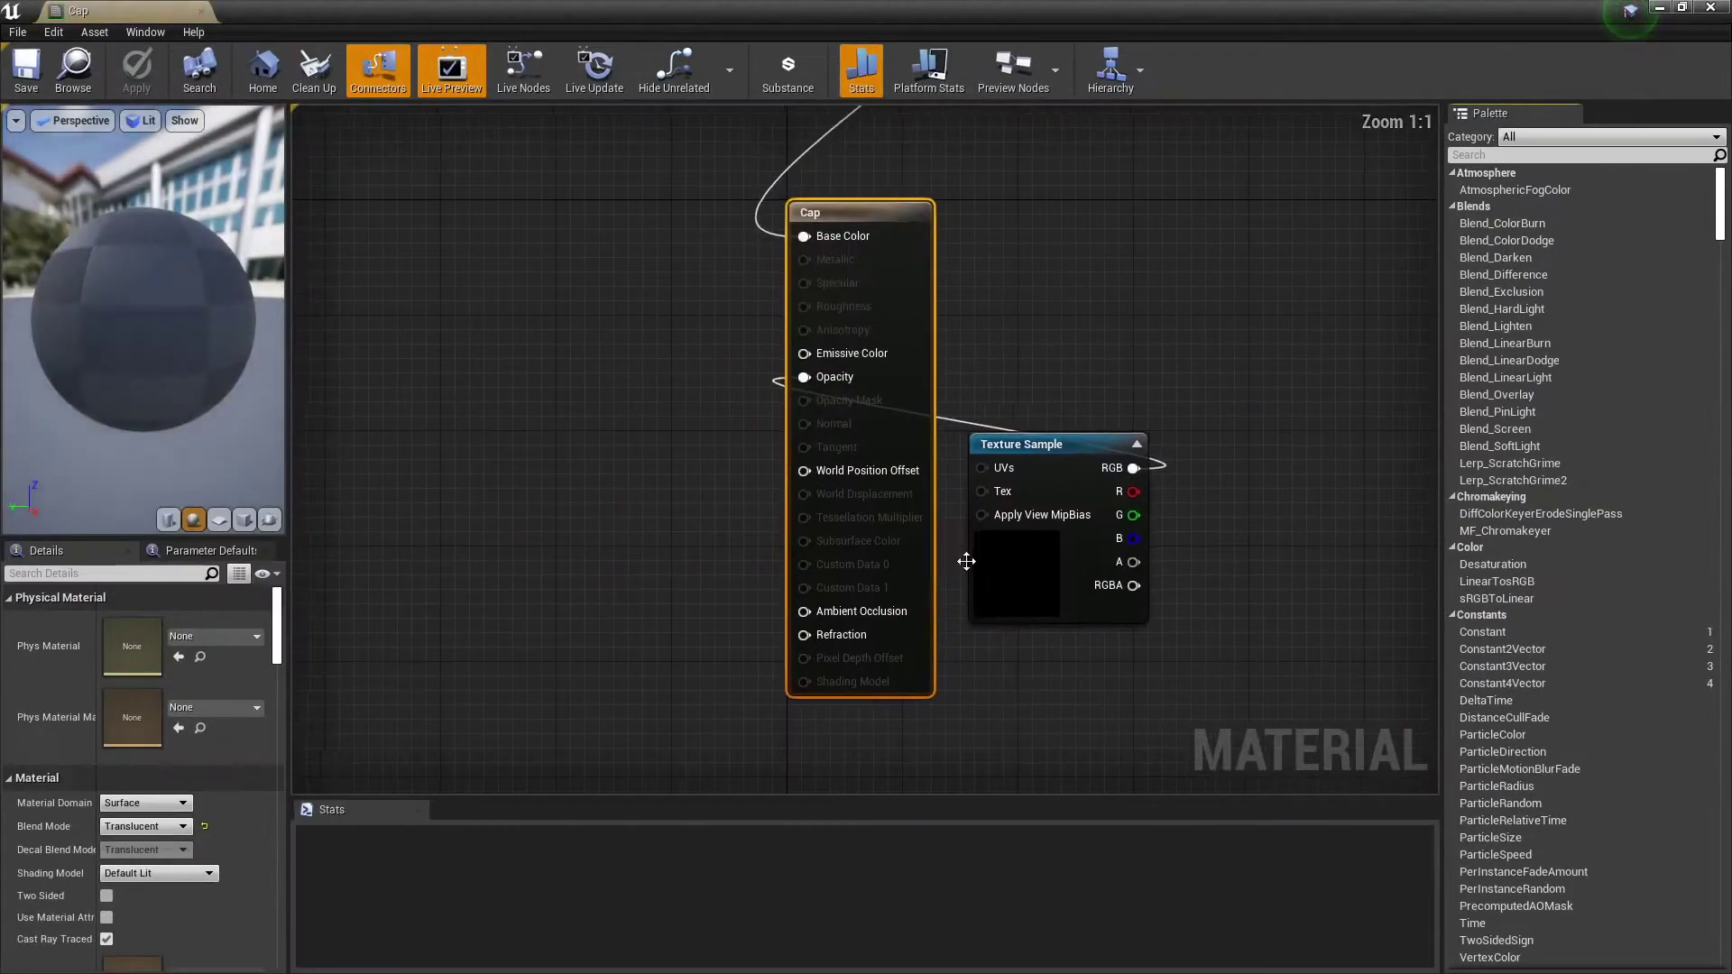
left_click_drag(1025, 445, 493, 425)
right_click_drag(982, 317, 1025, 559)
left_click_drag(1178, 170, 525, 328)
right_click_drag(1070, 538, 1080, 388)
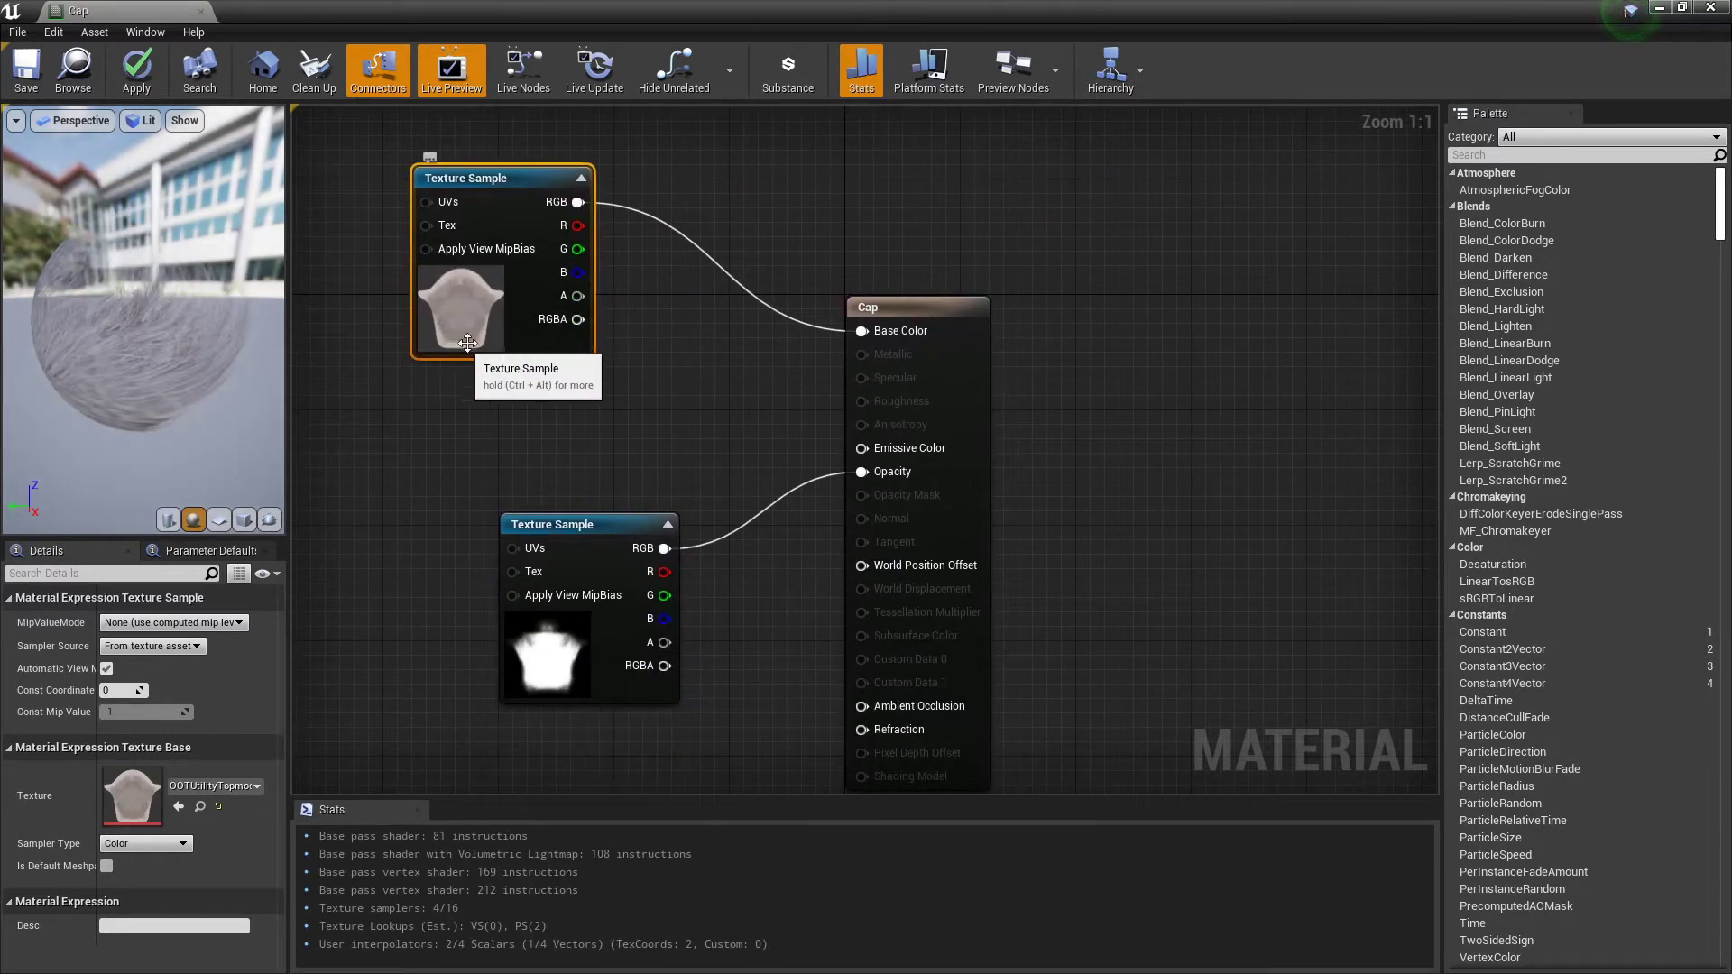
left_click_drag(484, 180, 392, 181)
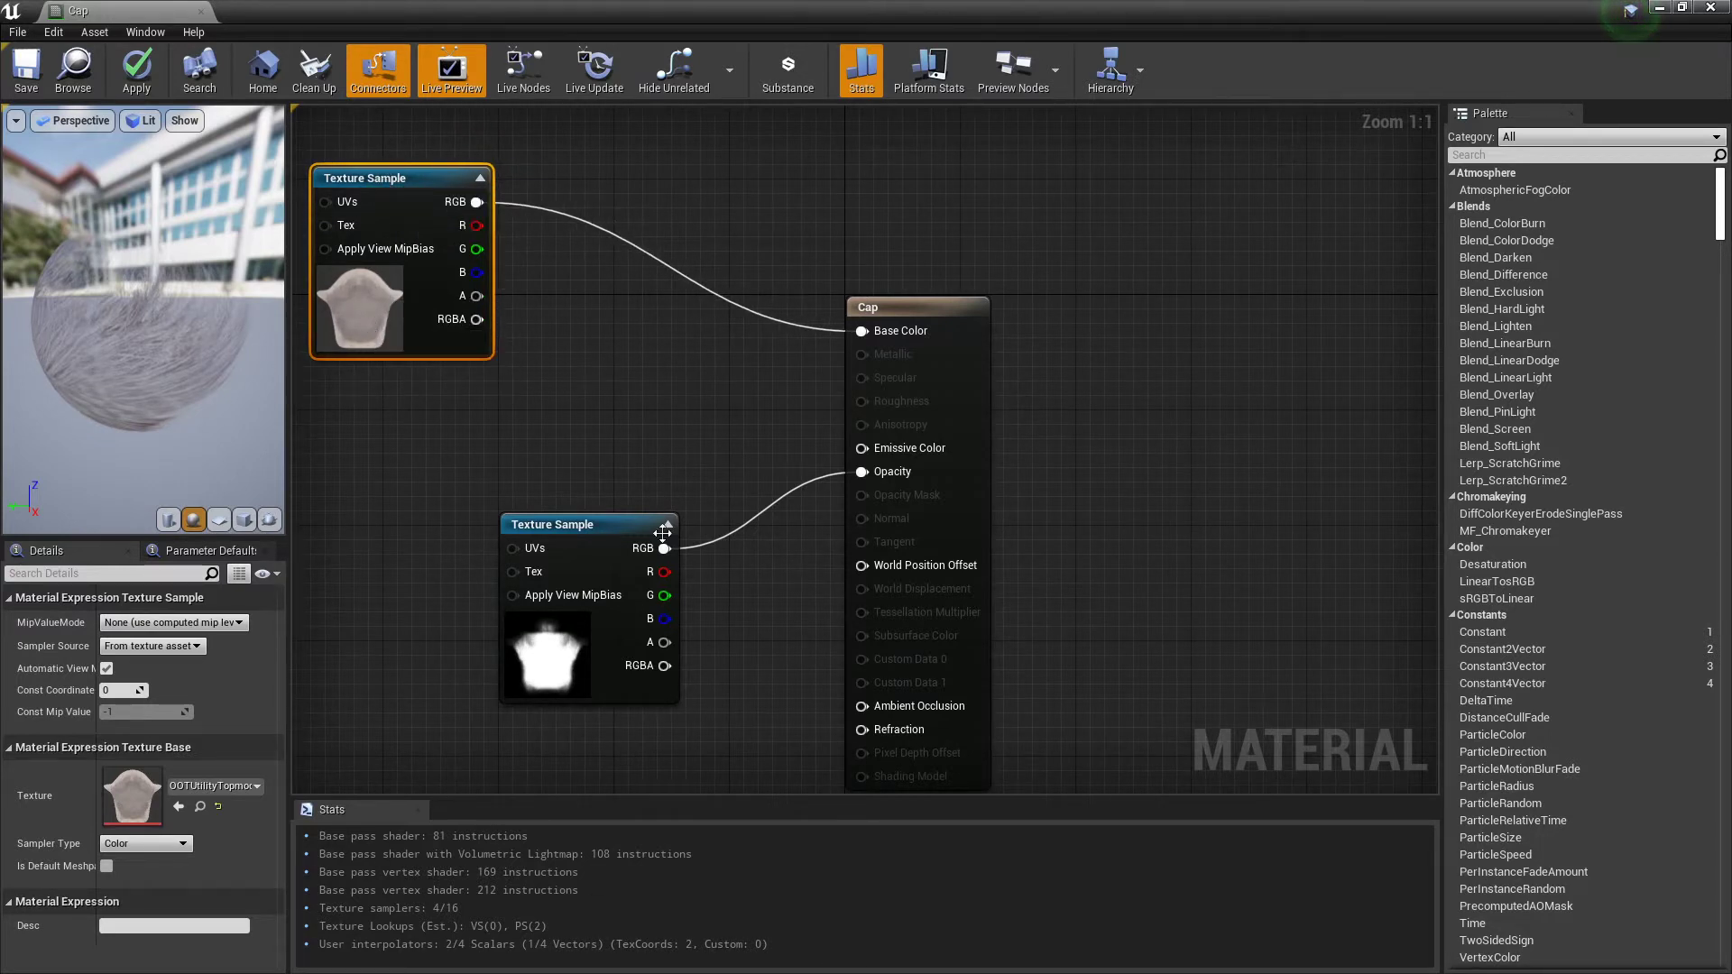
Shrink the material editor to reveal the asset list and show the Textures folder
left_click(1683, 8)
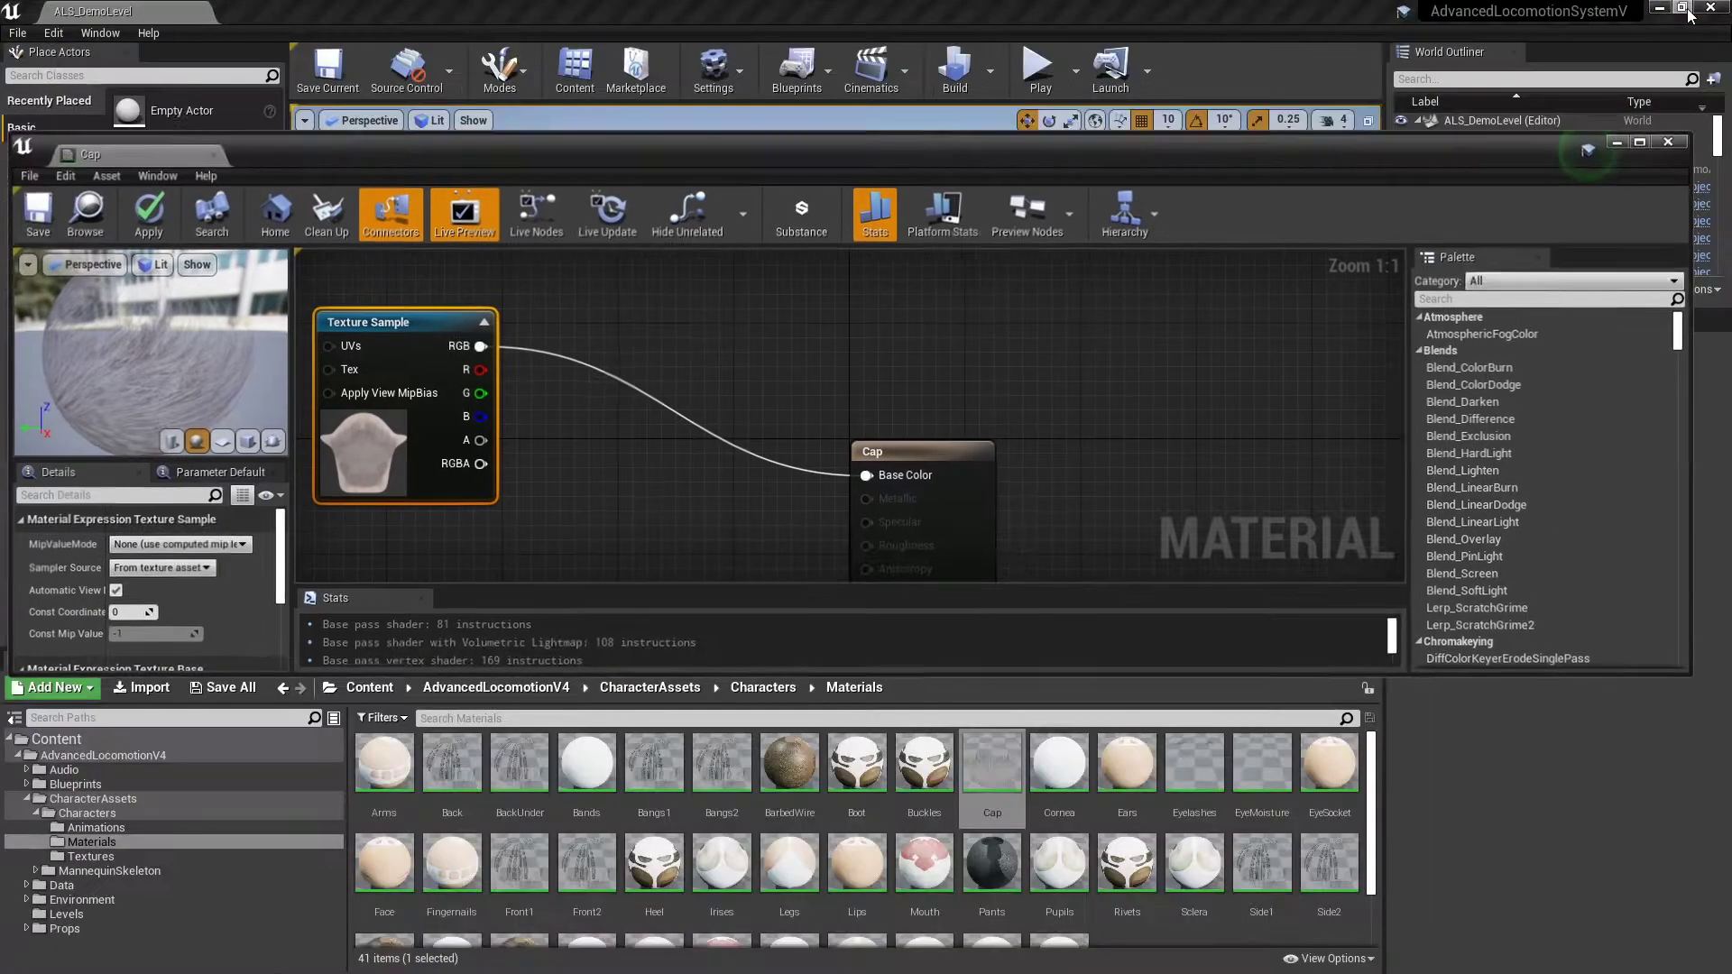
left_click(1220, 122)
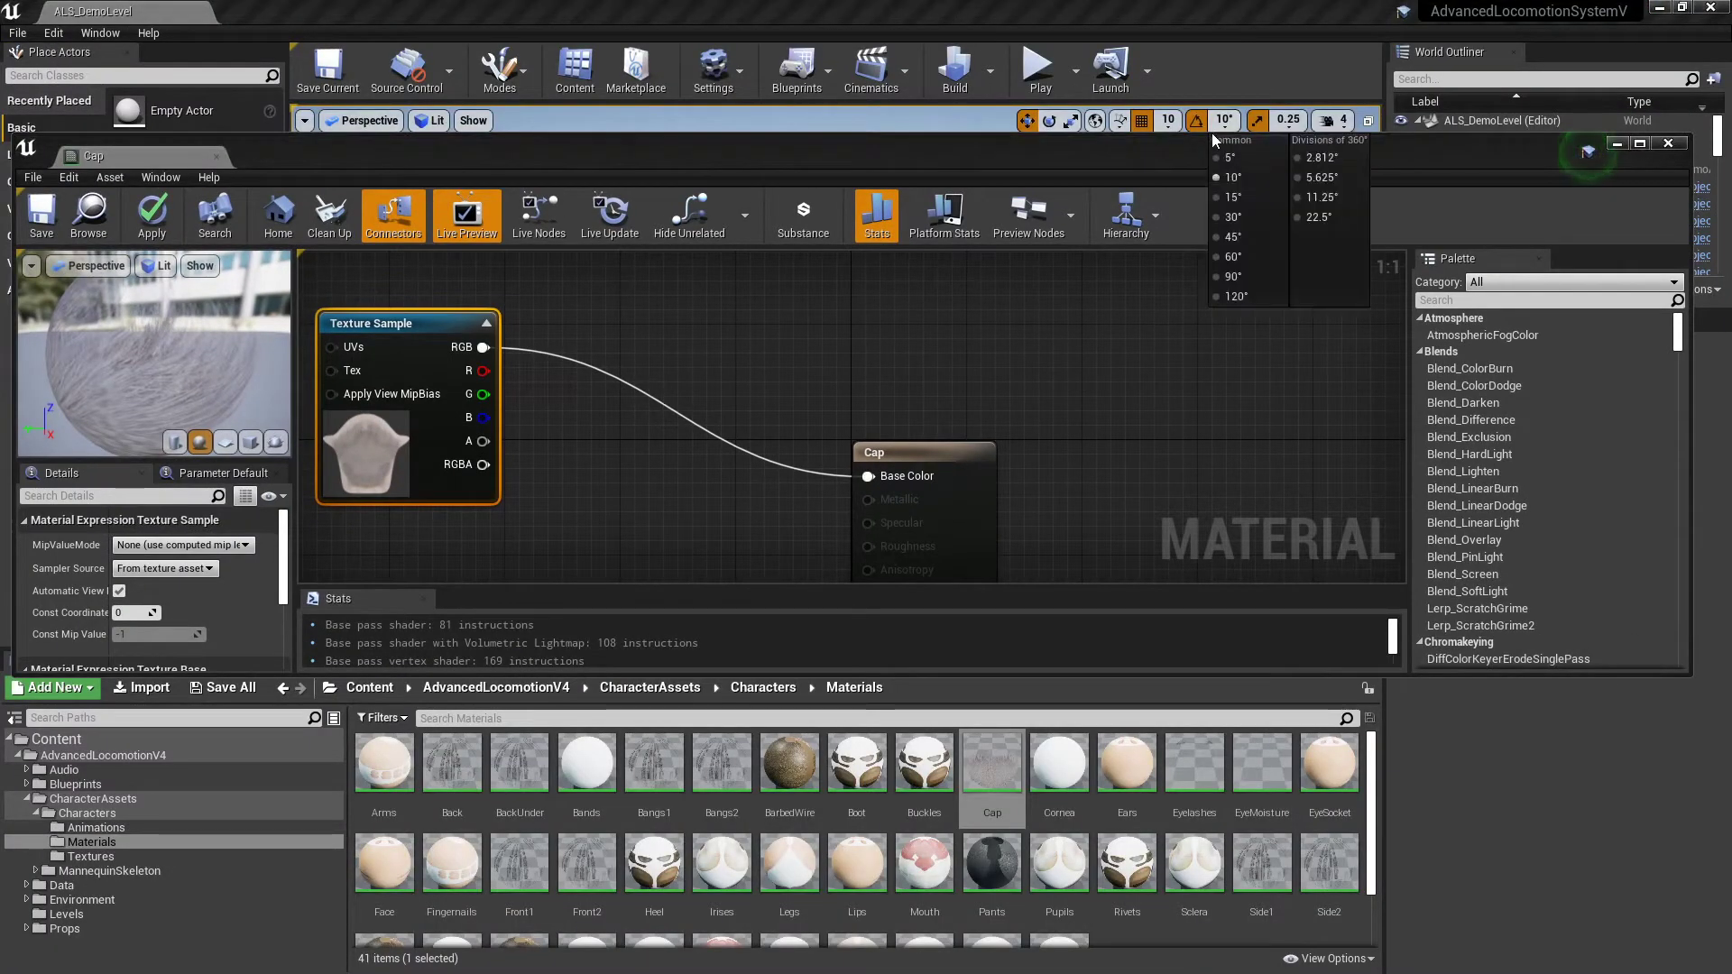
left_click(1185, 137)
left_click_drag(1184, 137, 1183, 0)
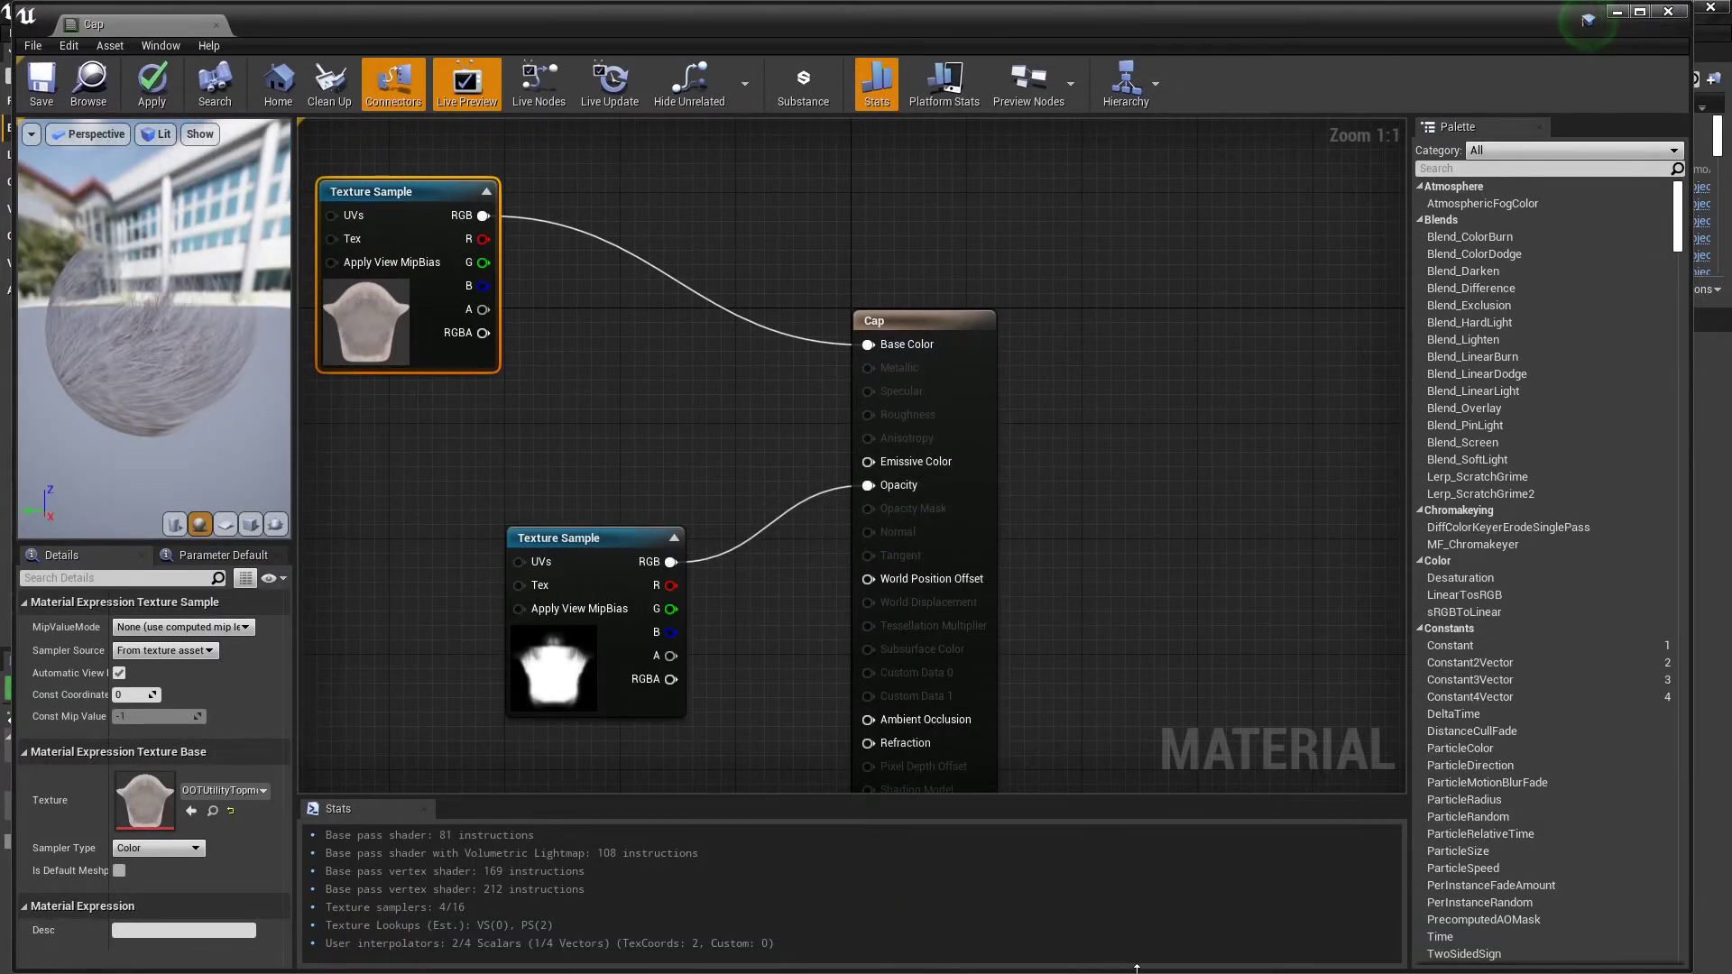
left_click_drag(1137, 968, 1124, 714)
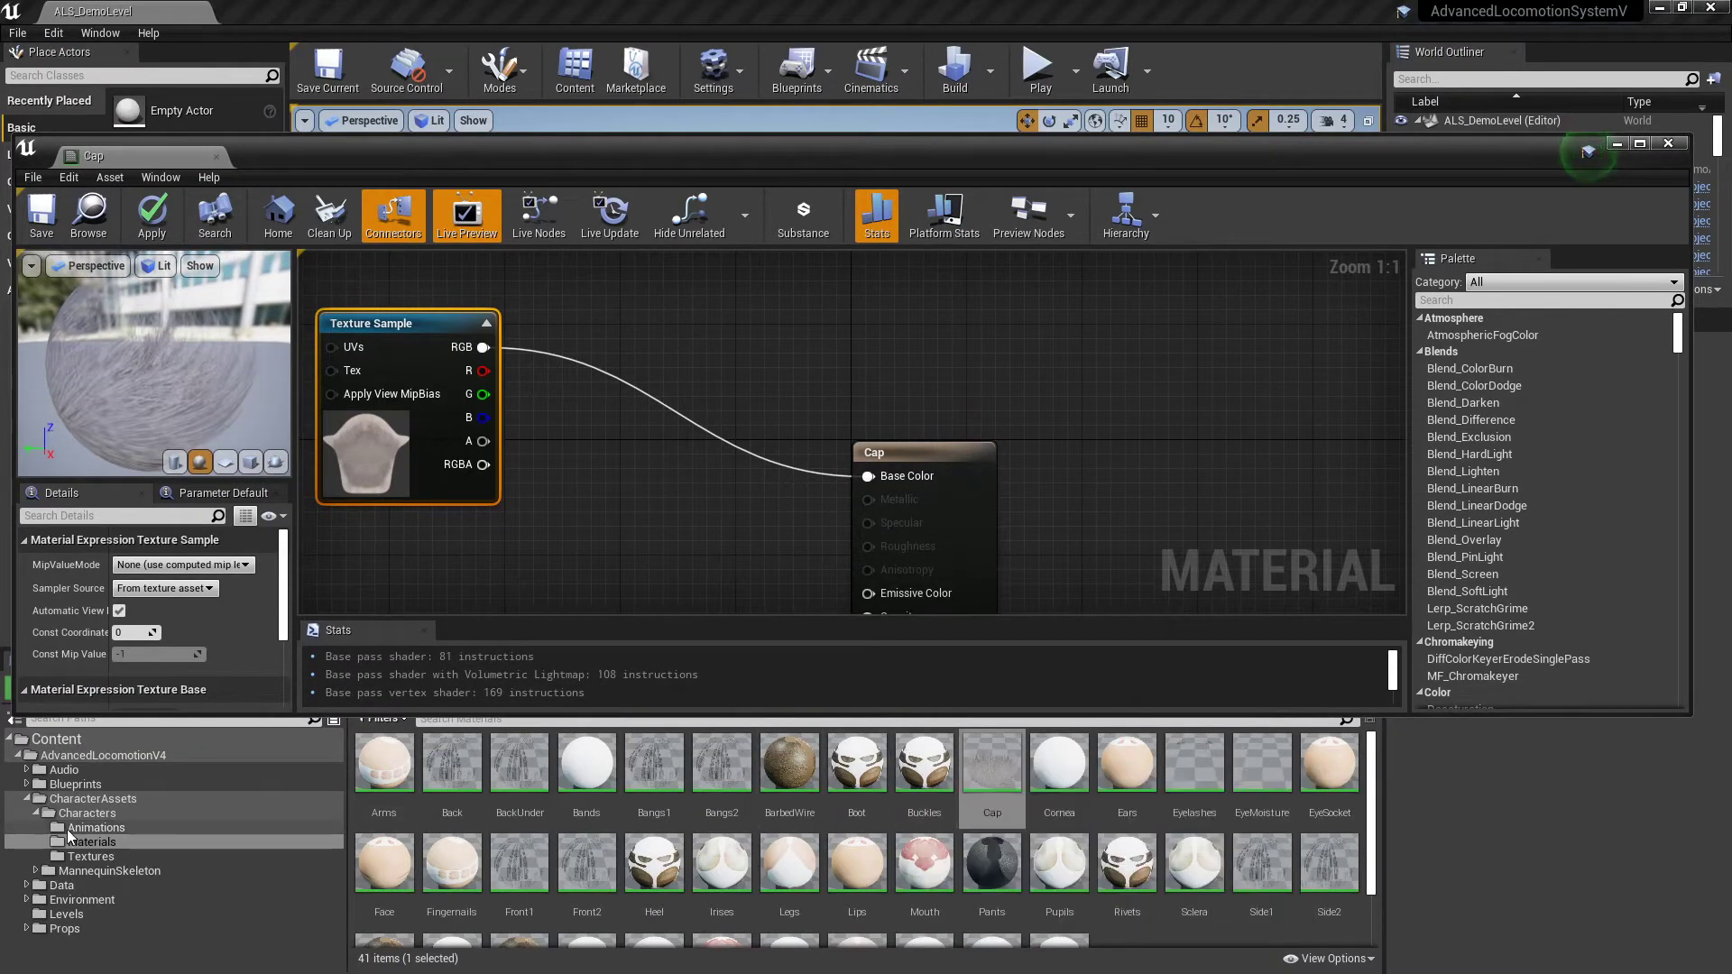
left_click(88, 856)
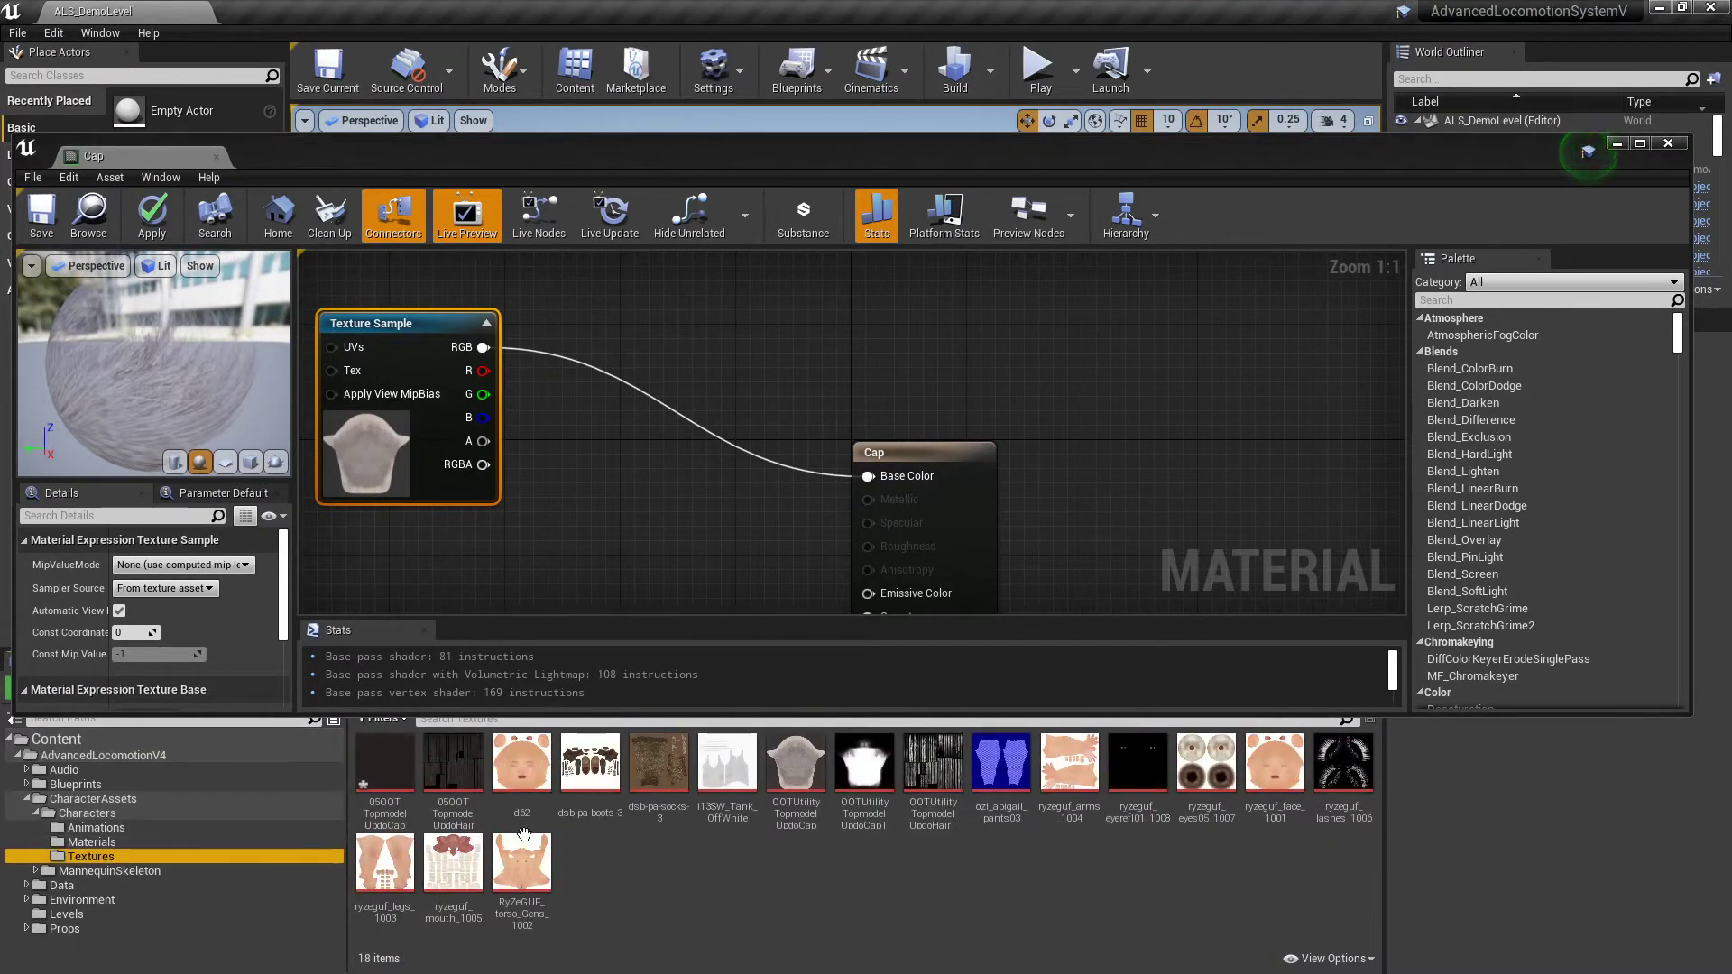
Add a 05OOTTopmodelUpdoCap Texture Sample to the Cap graph and unlink the pale texture from Base Color
left_click_drag(481, 818, 870, 532)
right_click_drag(827, 346, 826, 306)
left_click_drag(901, 135, 902, 7)
left_click_drag(385, 774, 607, 255)
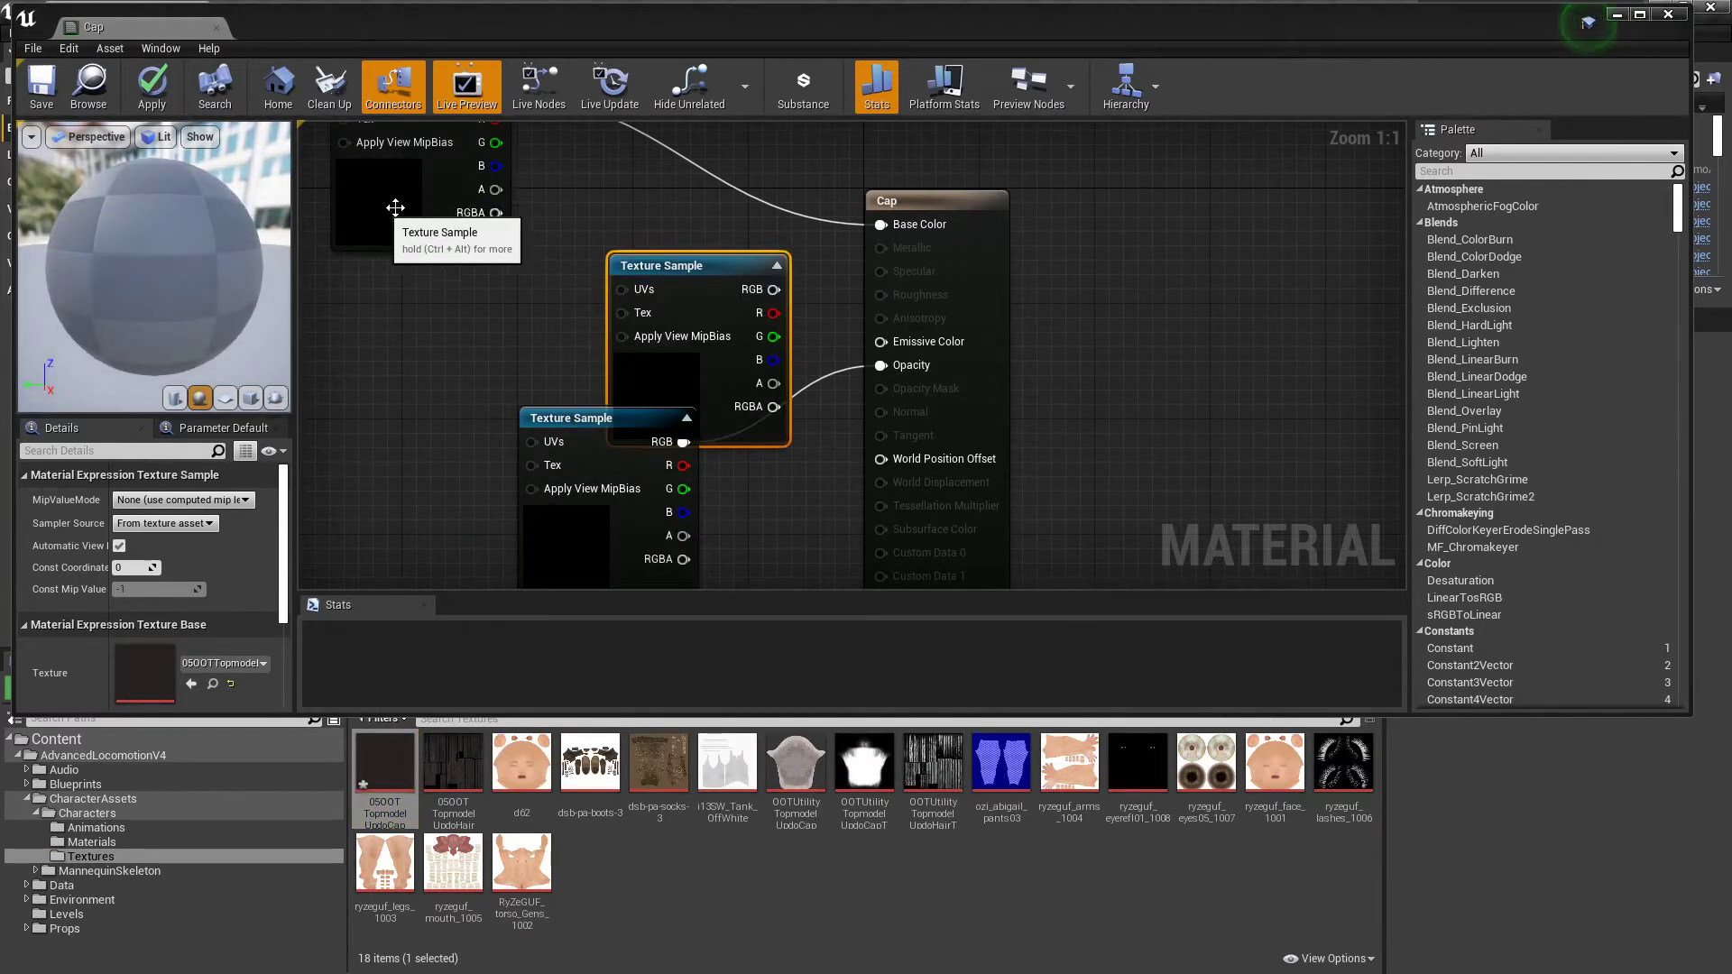
right_click(881, 226)
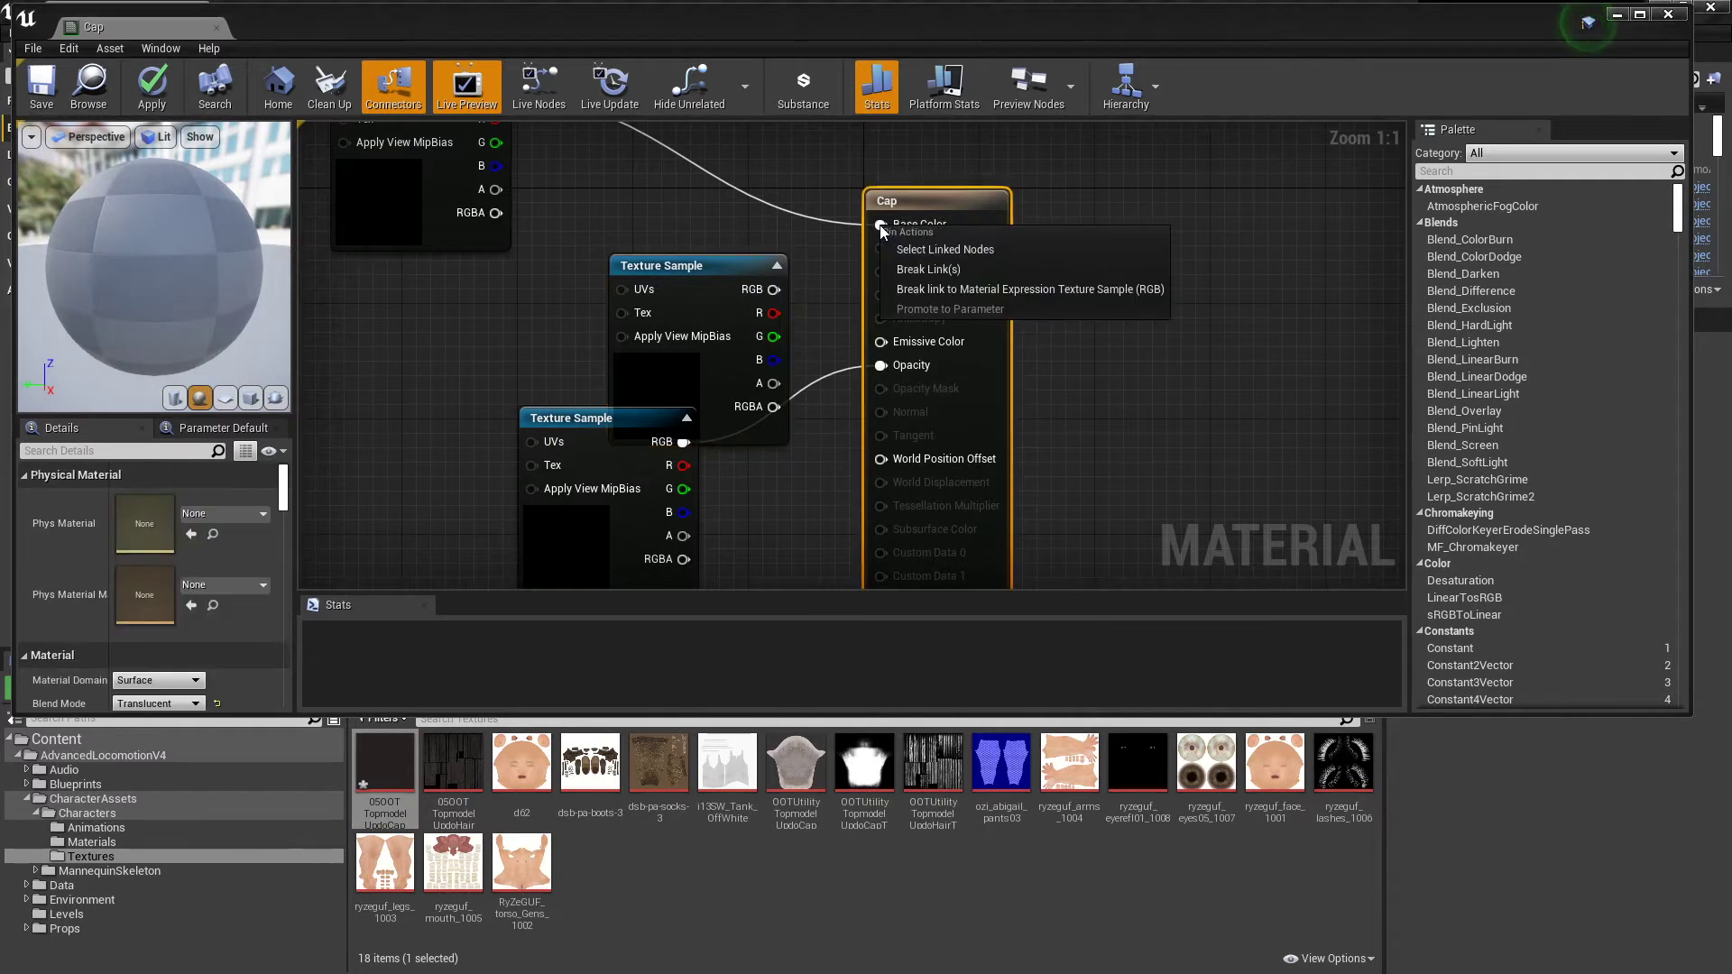
left_click(911, 269)
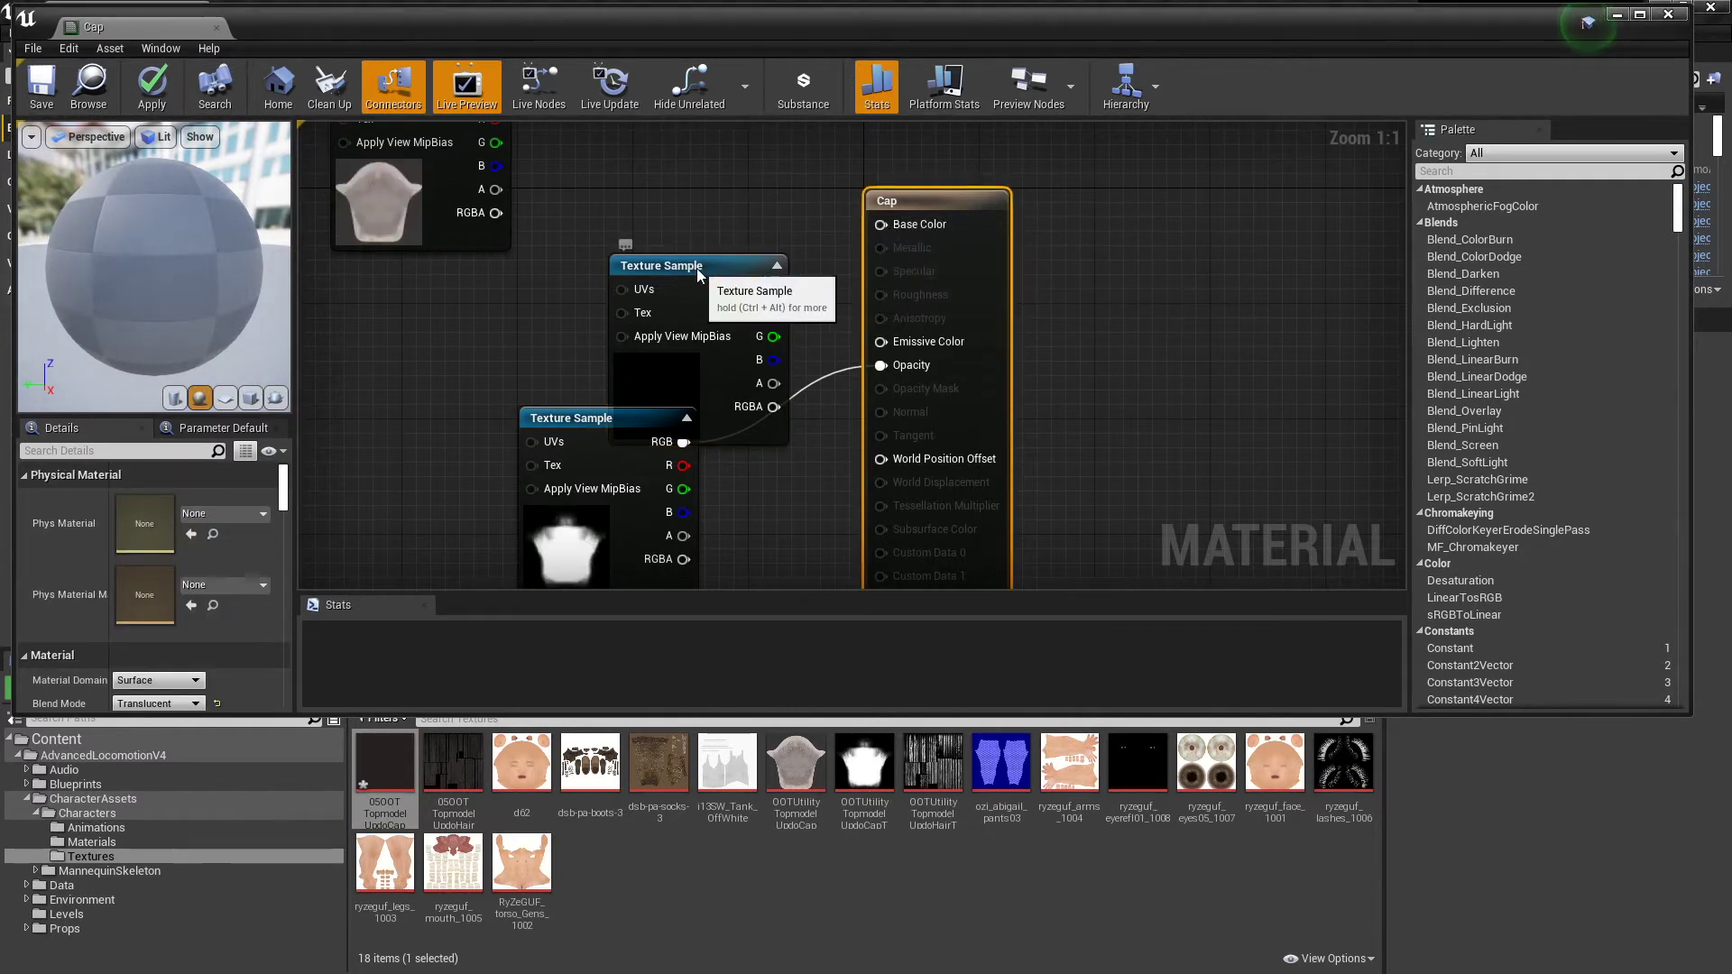
left_click_drag(698, 271, 922, 225)
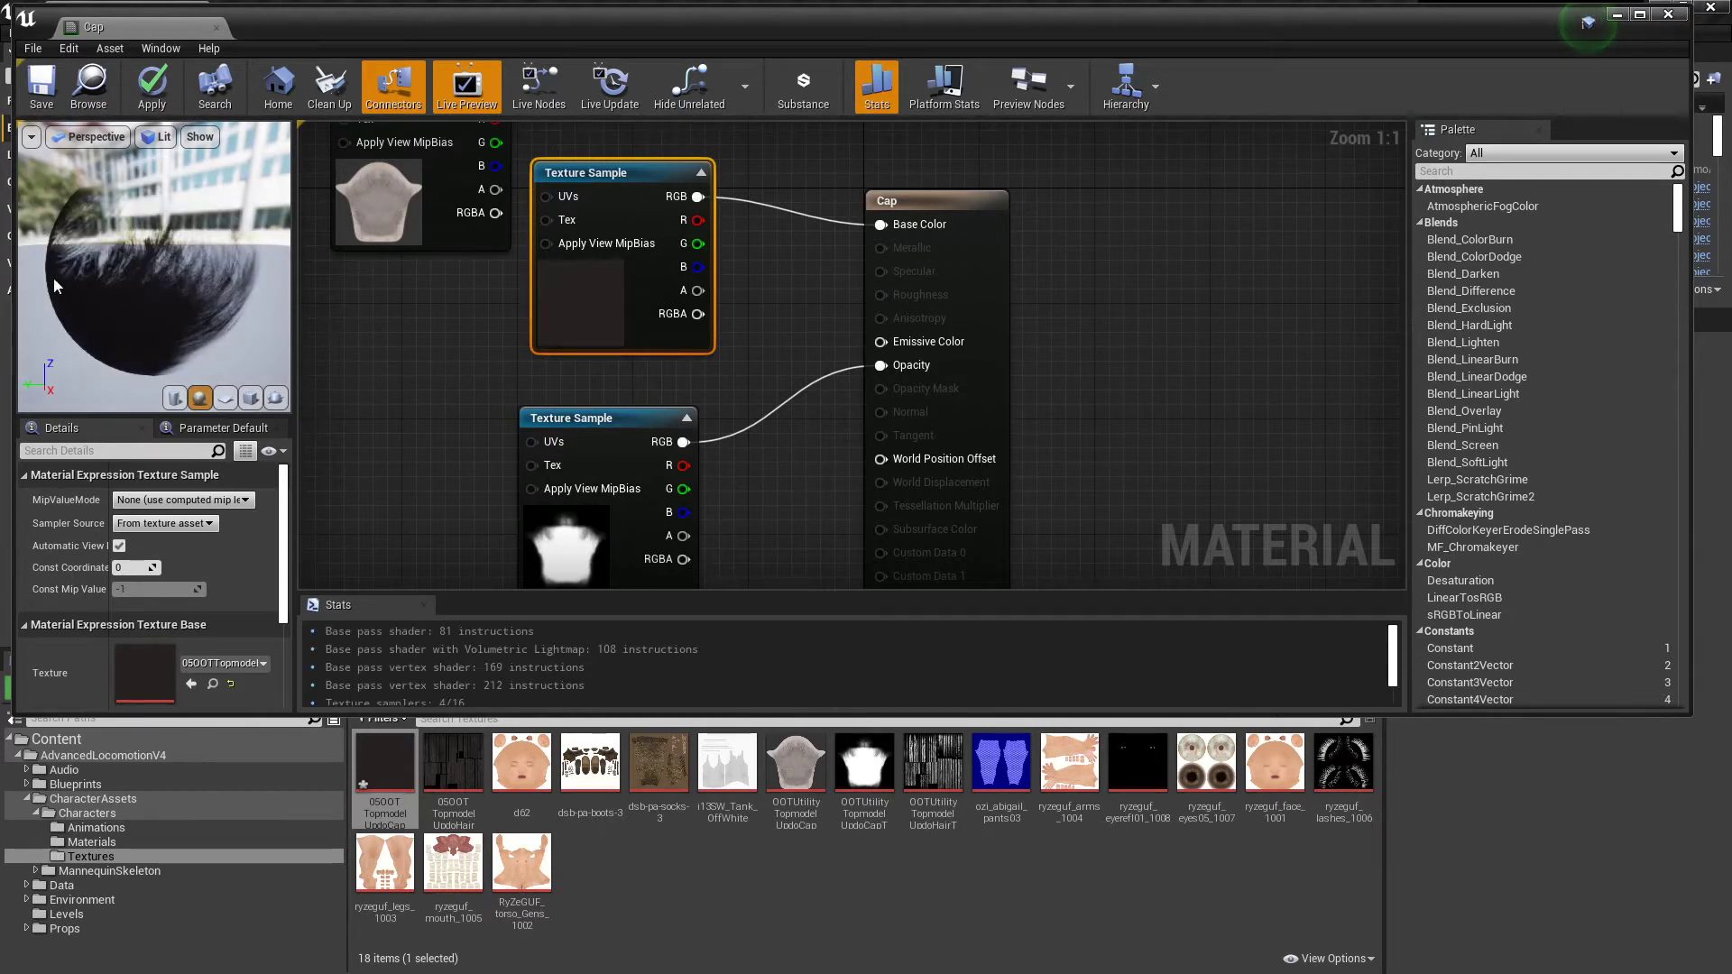
Make the Cap material two-sided and apply the changes so shaders recompile
scroll(285, 493, "down", 2)
scroll(288, 488, "up", 2)
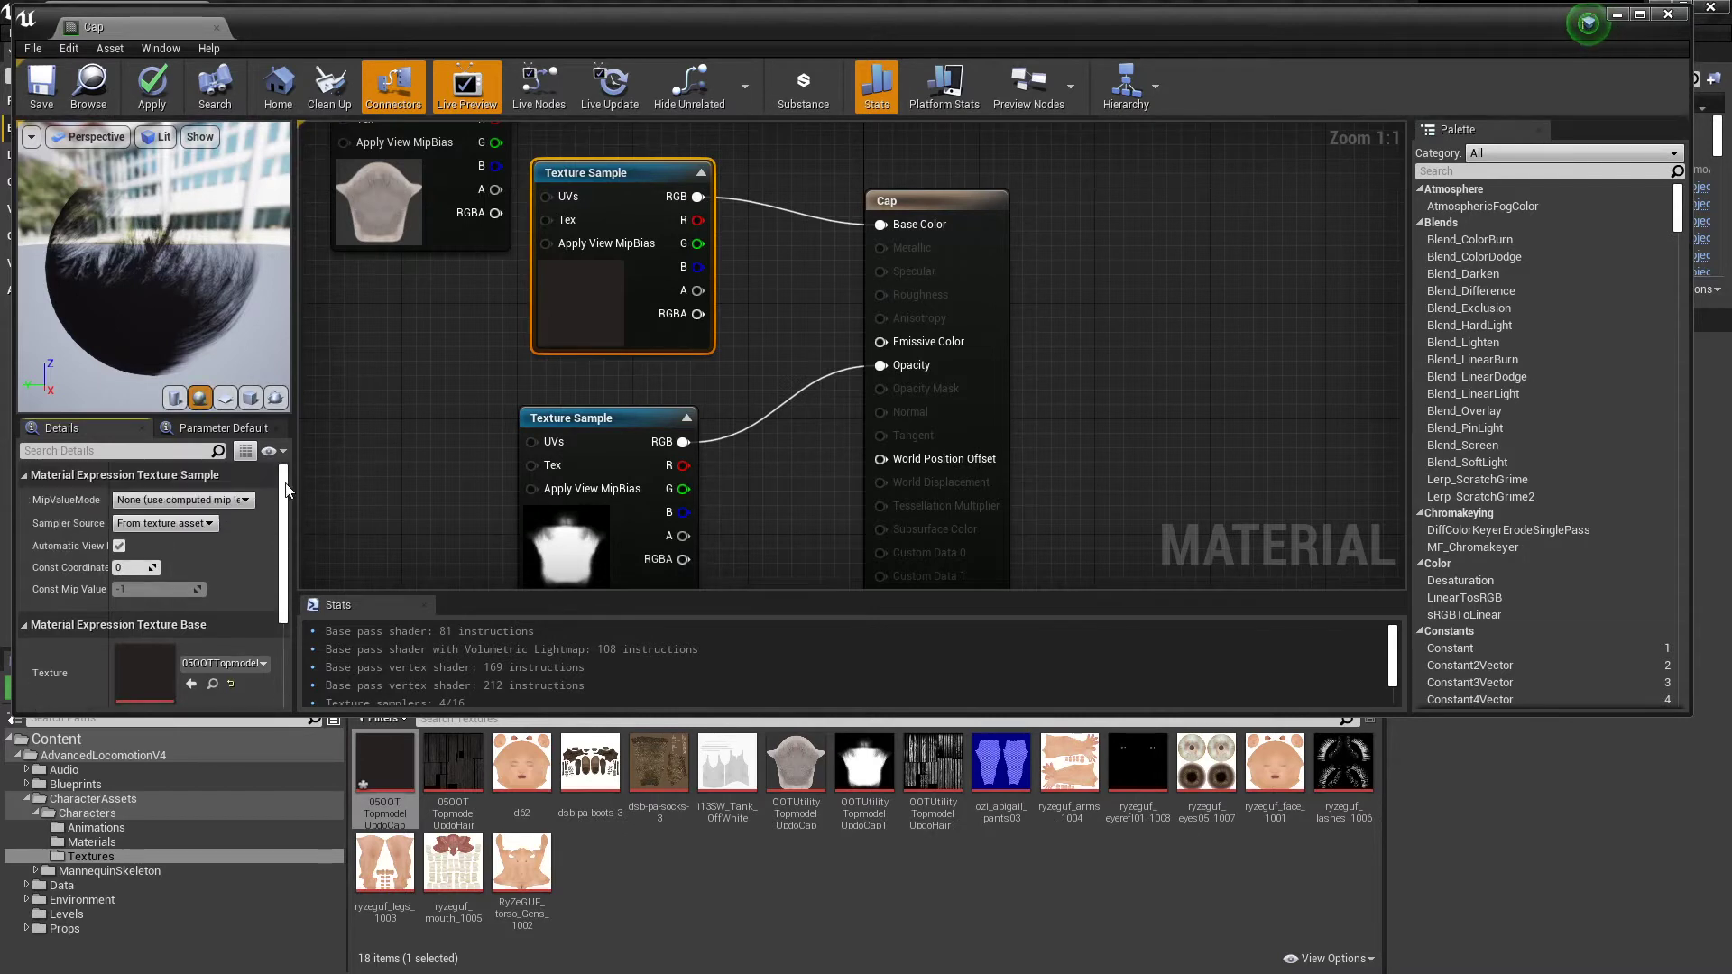
left_click(881, 201)
scroll(289, 485, "down", 4)
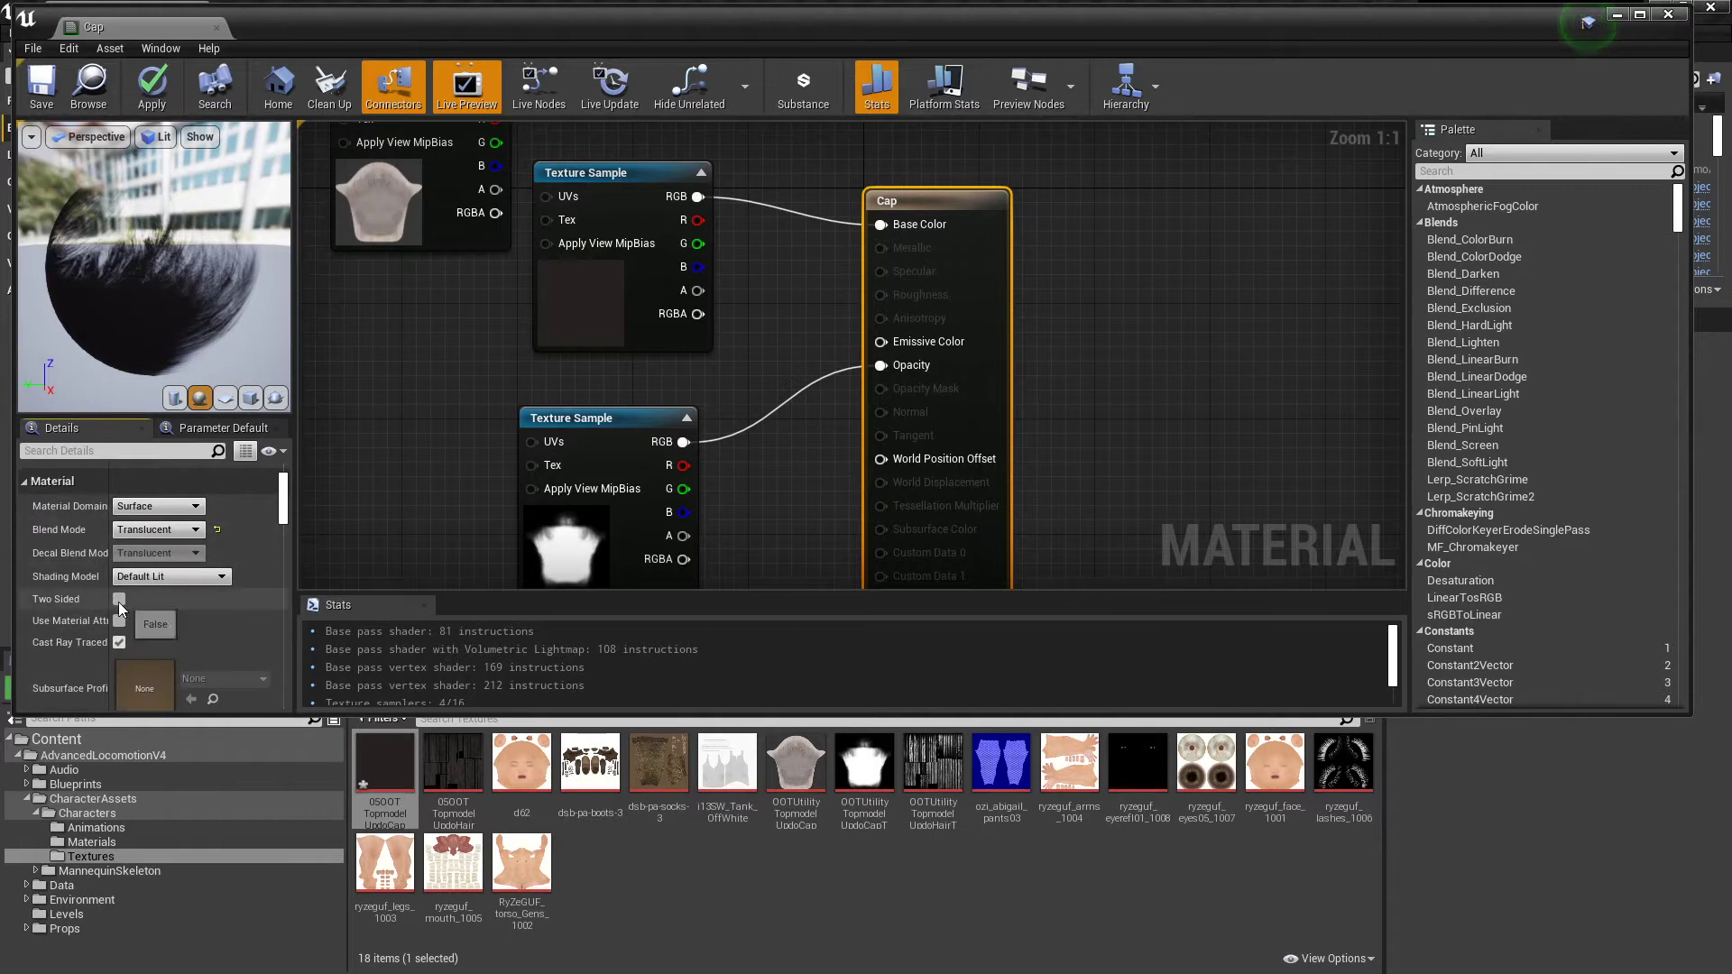
left_click(120, 604)
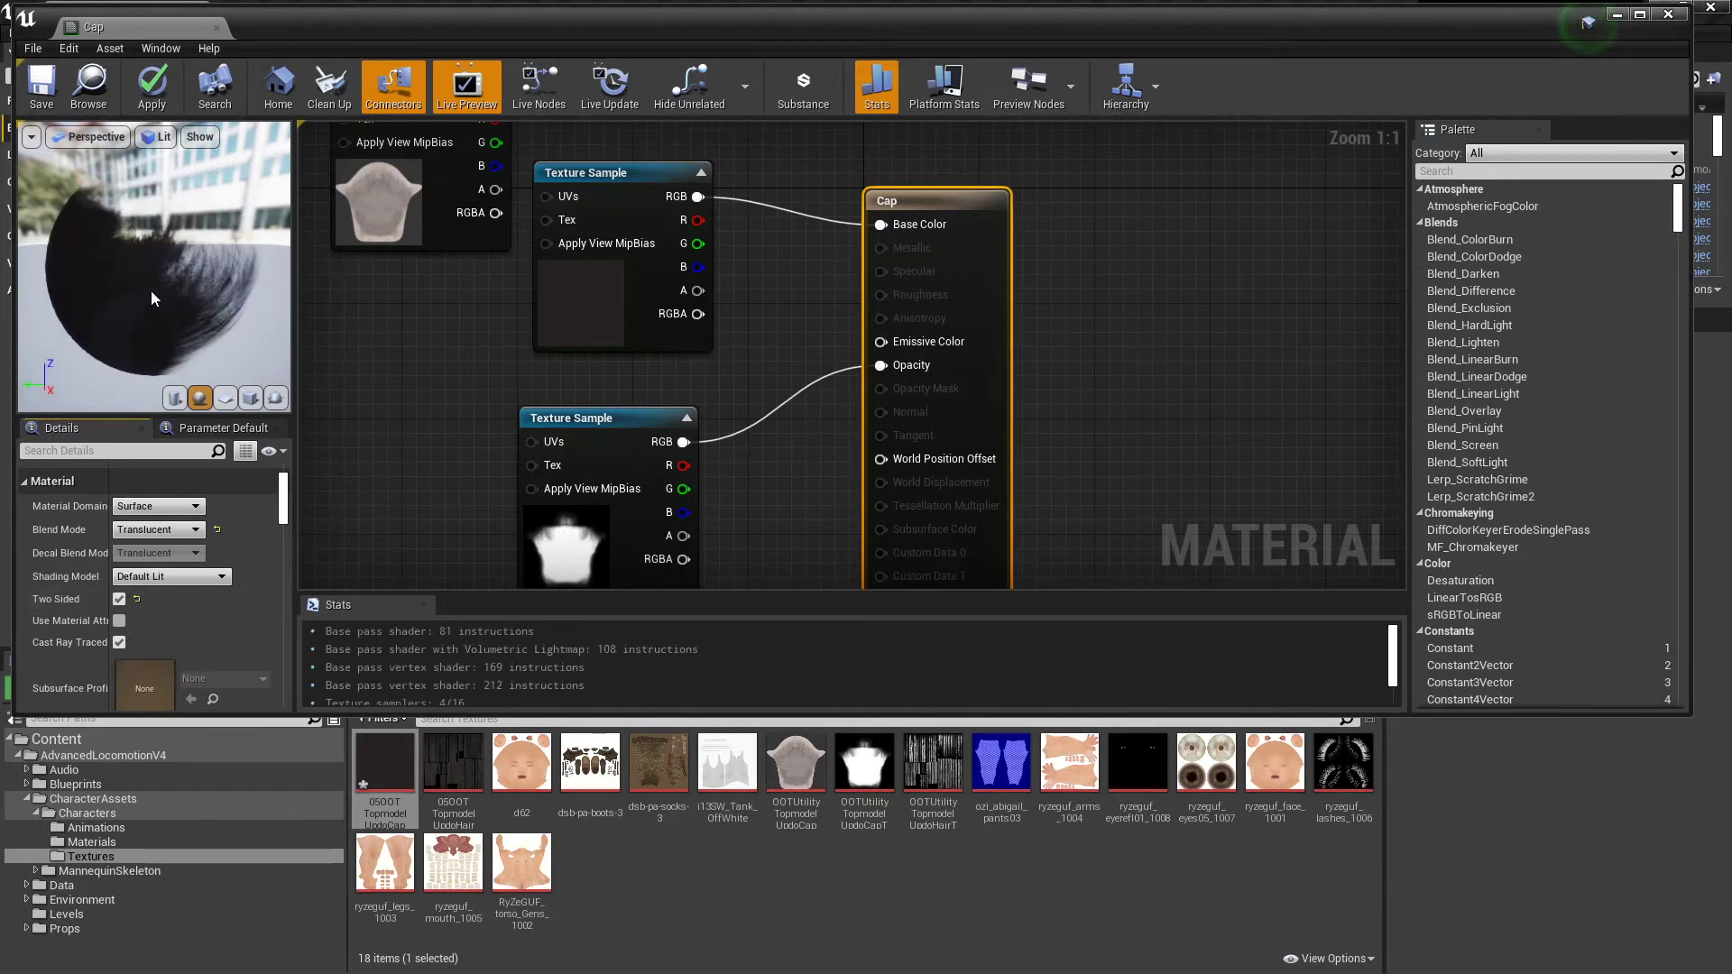
left_click(153, 90)
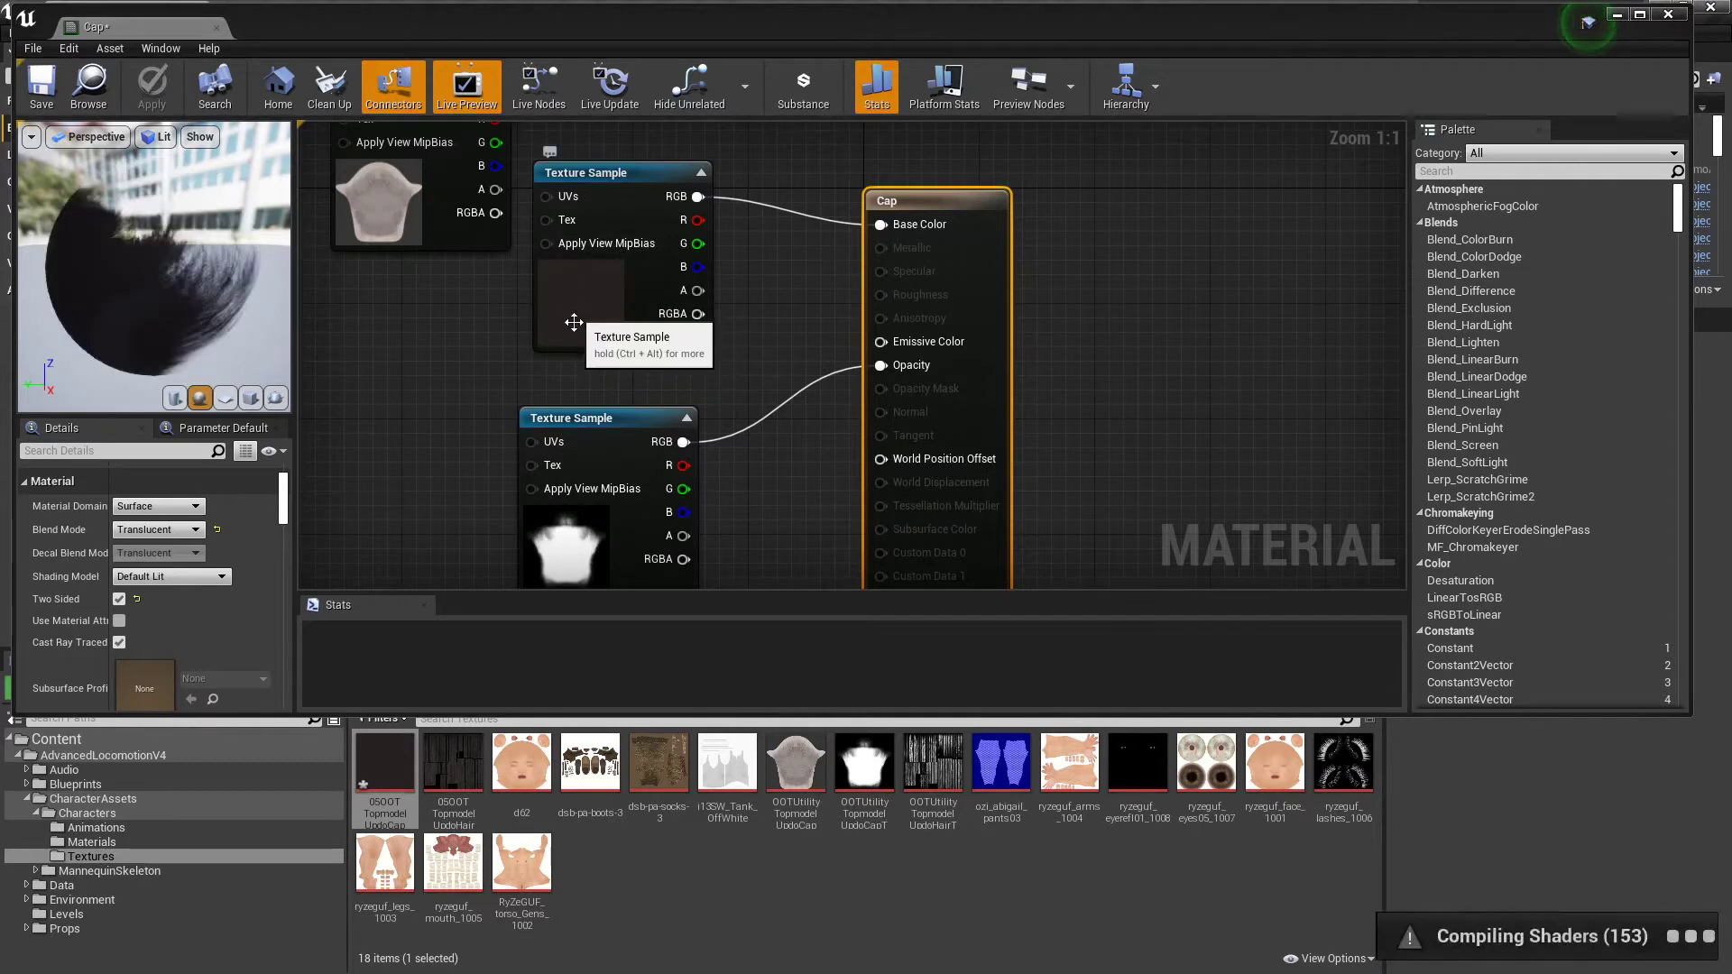
Set viewport camera speed to 1, frame the character's darkened hair, and show the Materials folder
left_click(1617, 16)
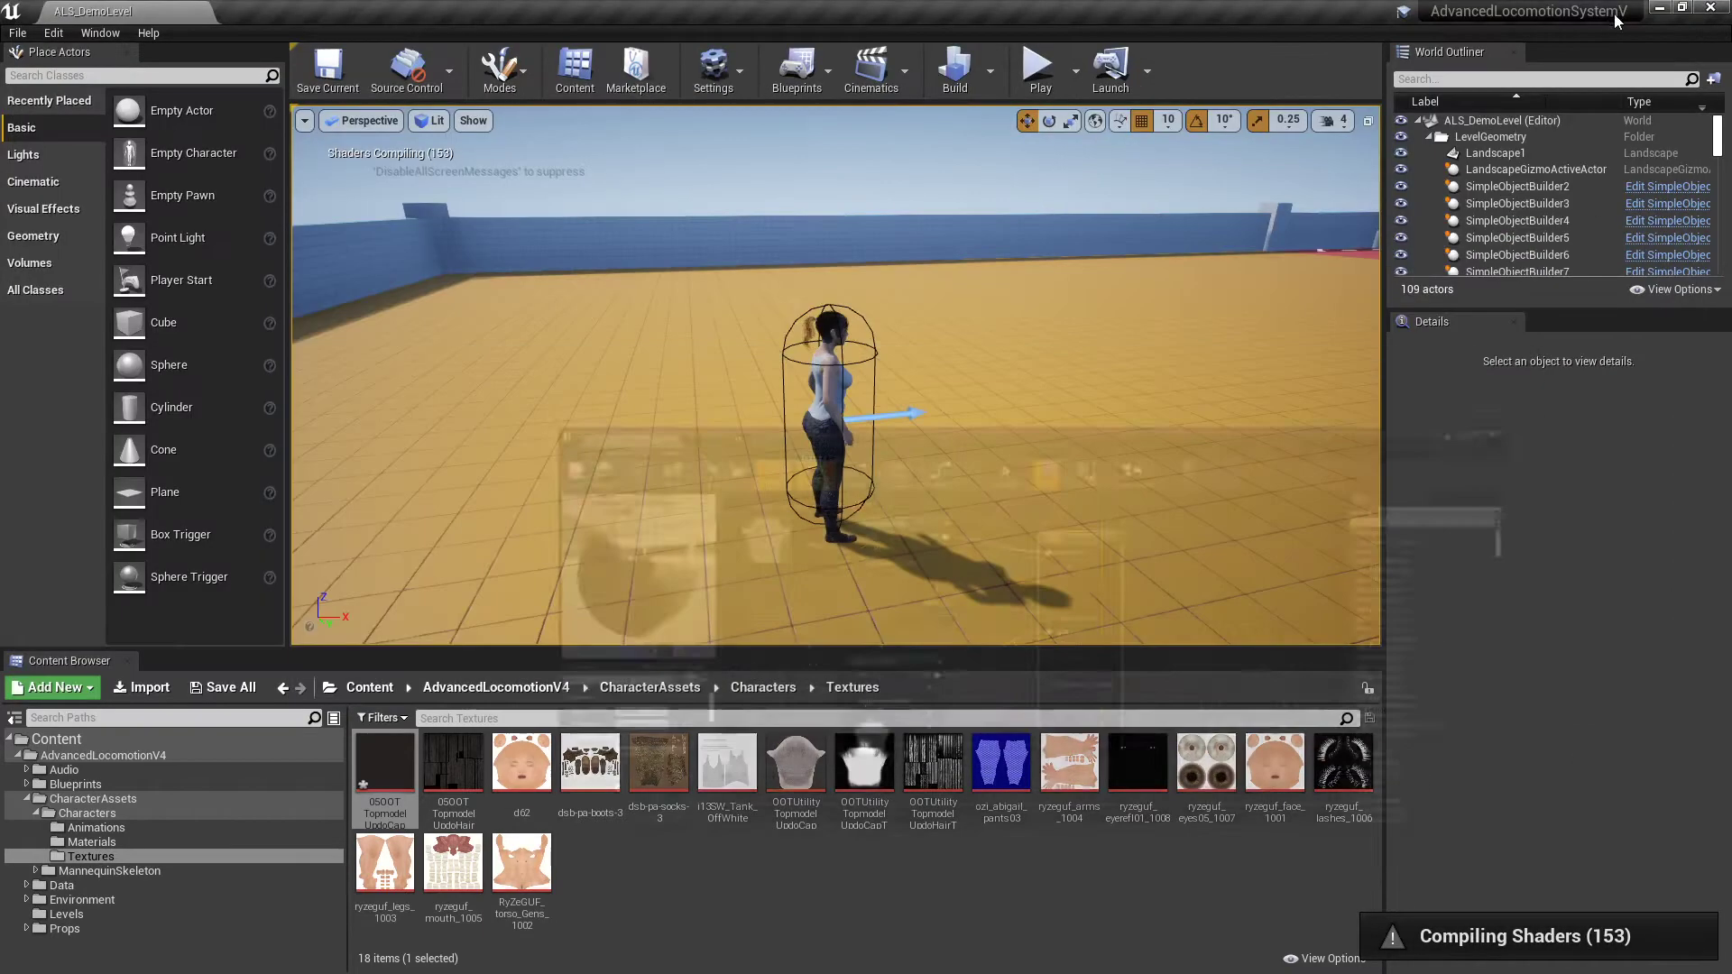
scroll(839, 350, "up", 5)
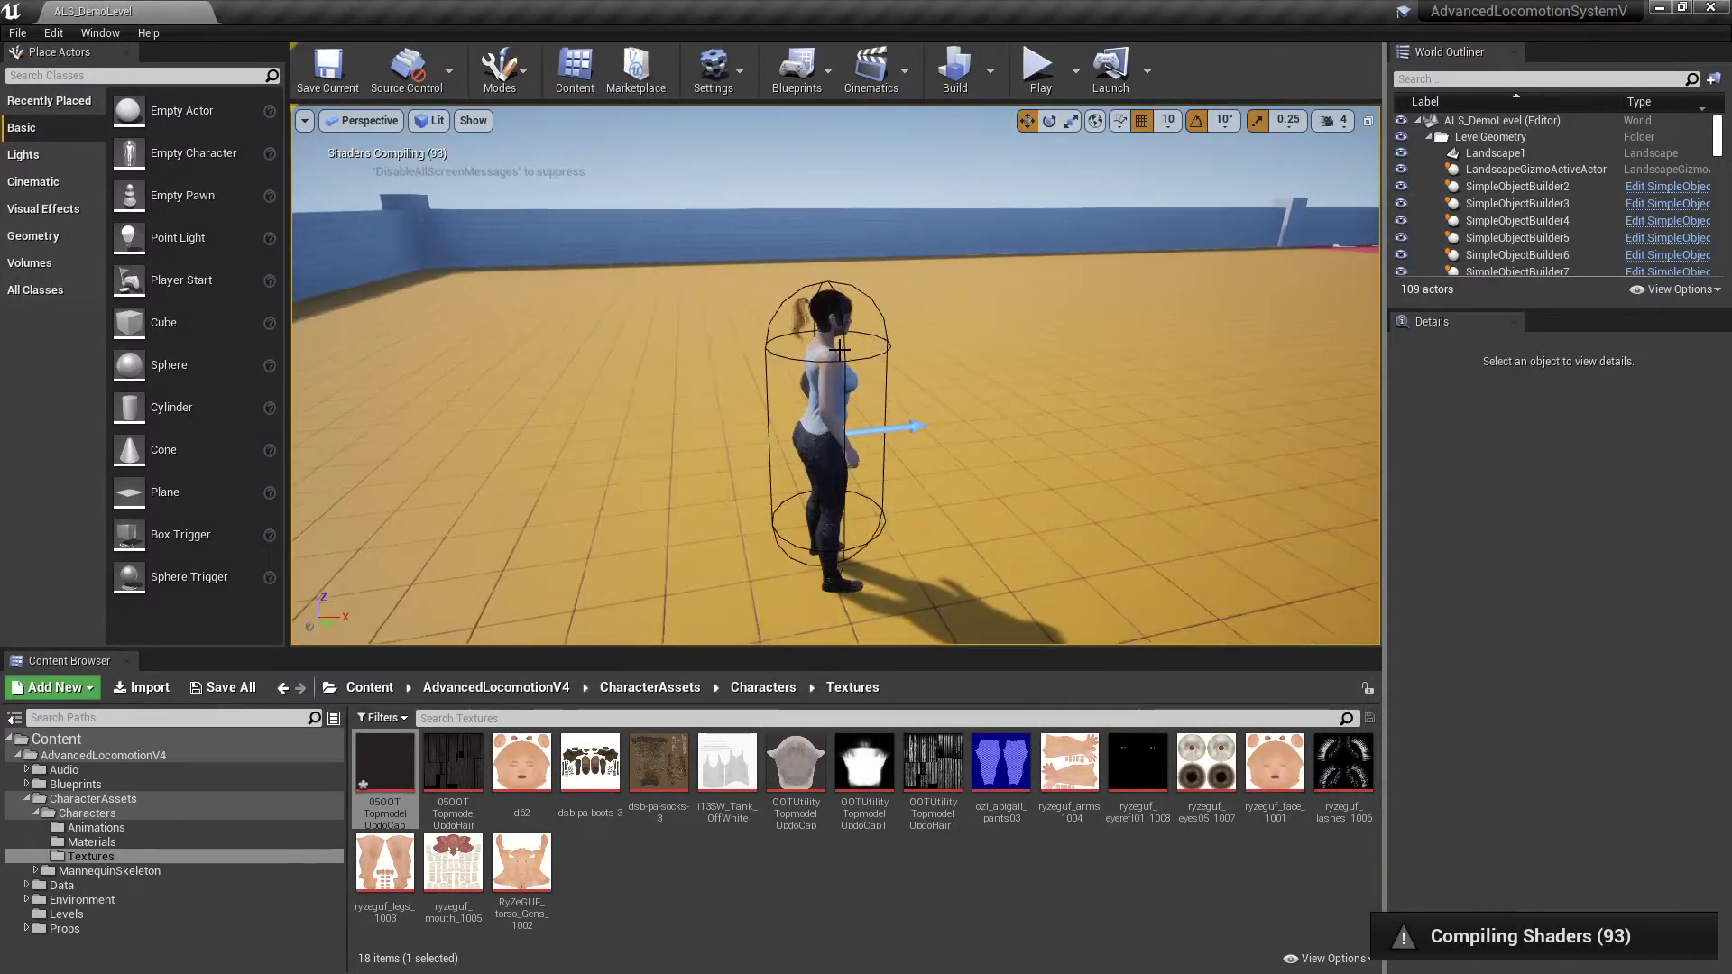
mouse_move(875, 294)
right_mouse_down()
mouse_move(875, 270)
mouse_move(875, 293)
right_mouse_up()
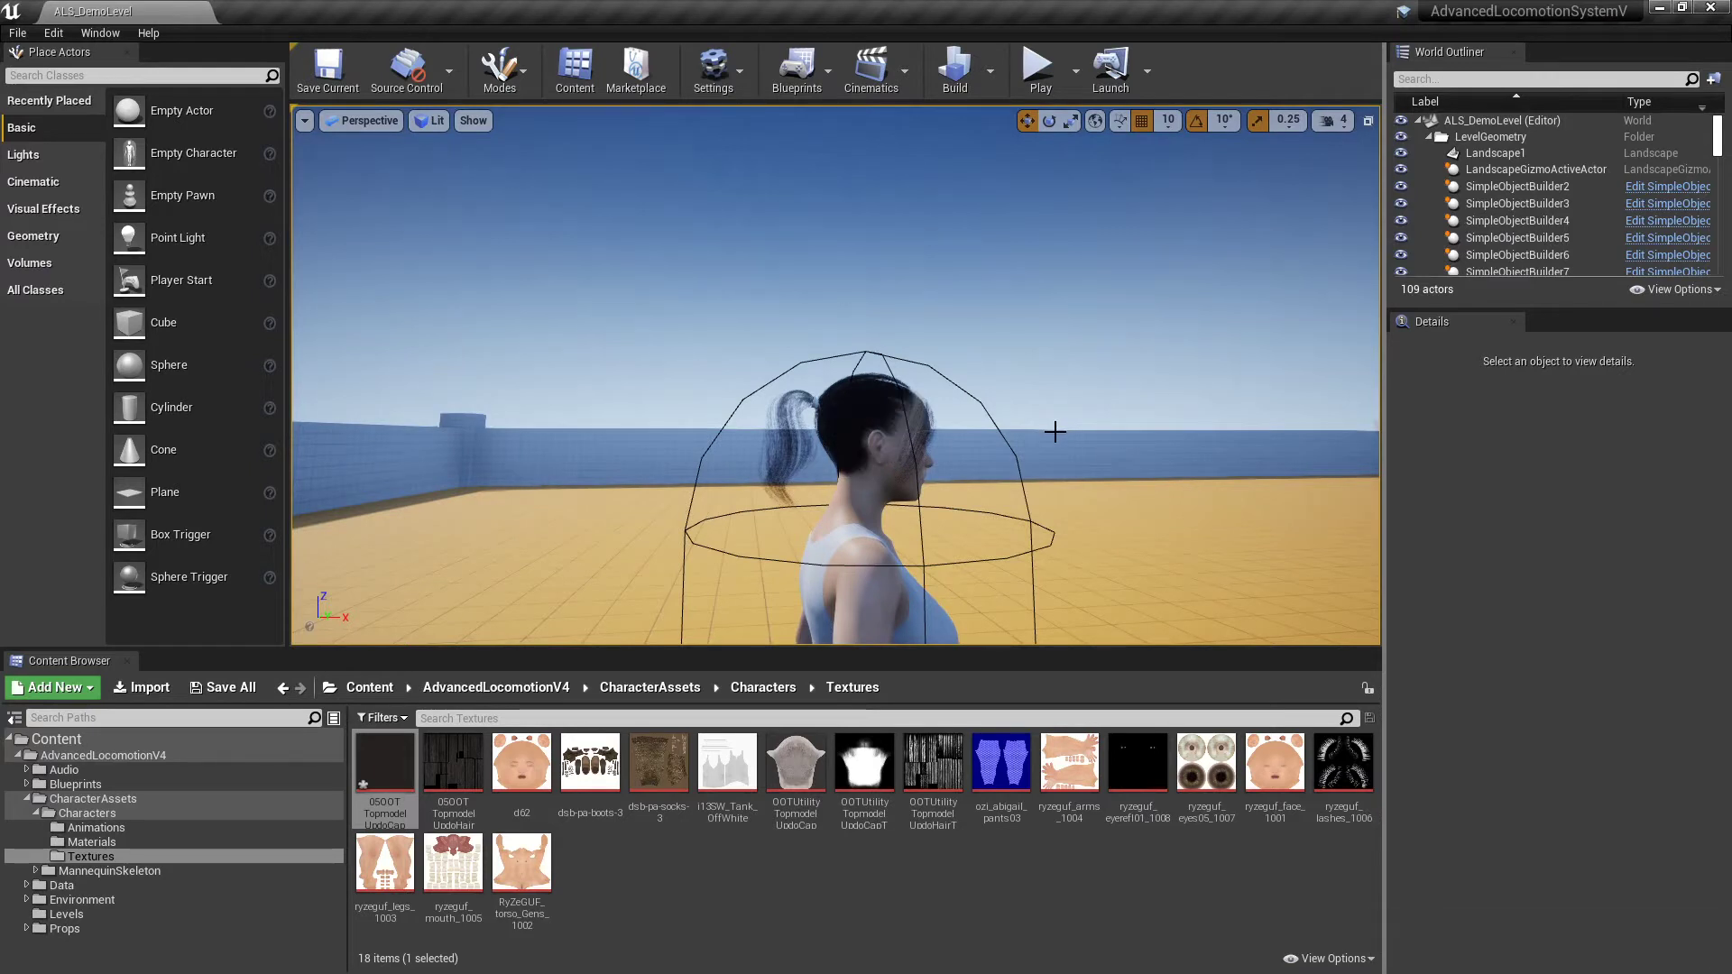
left_click(1334, 120)
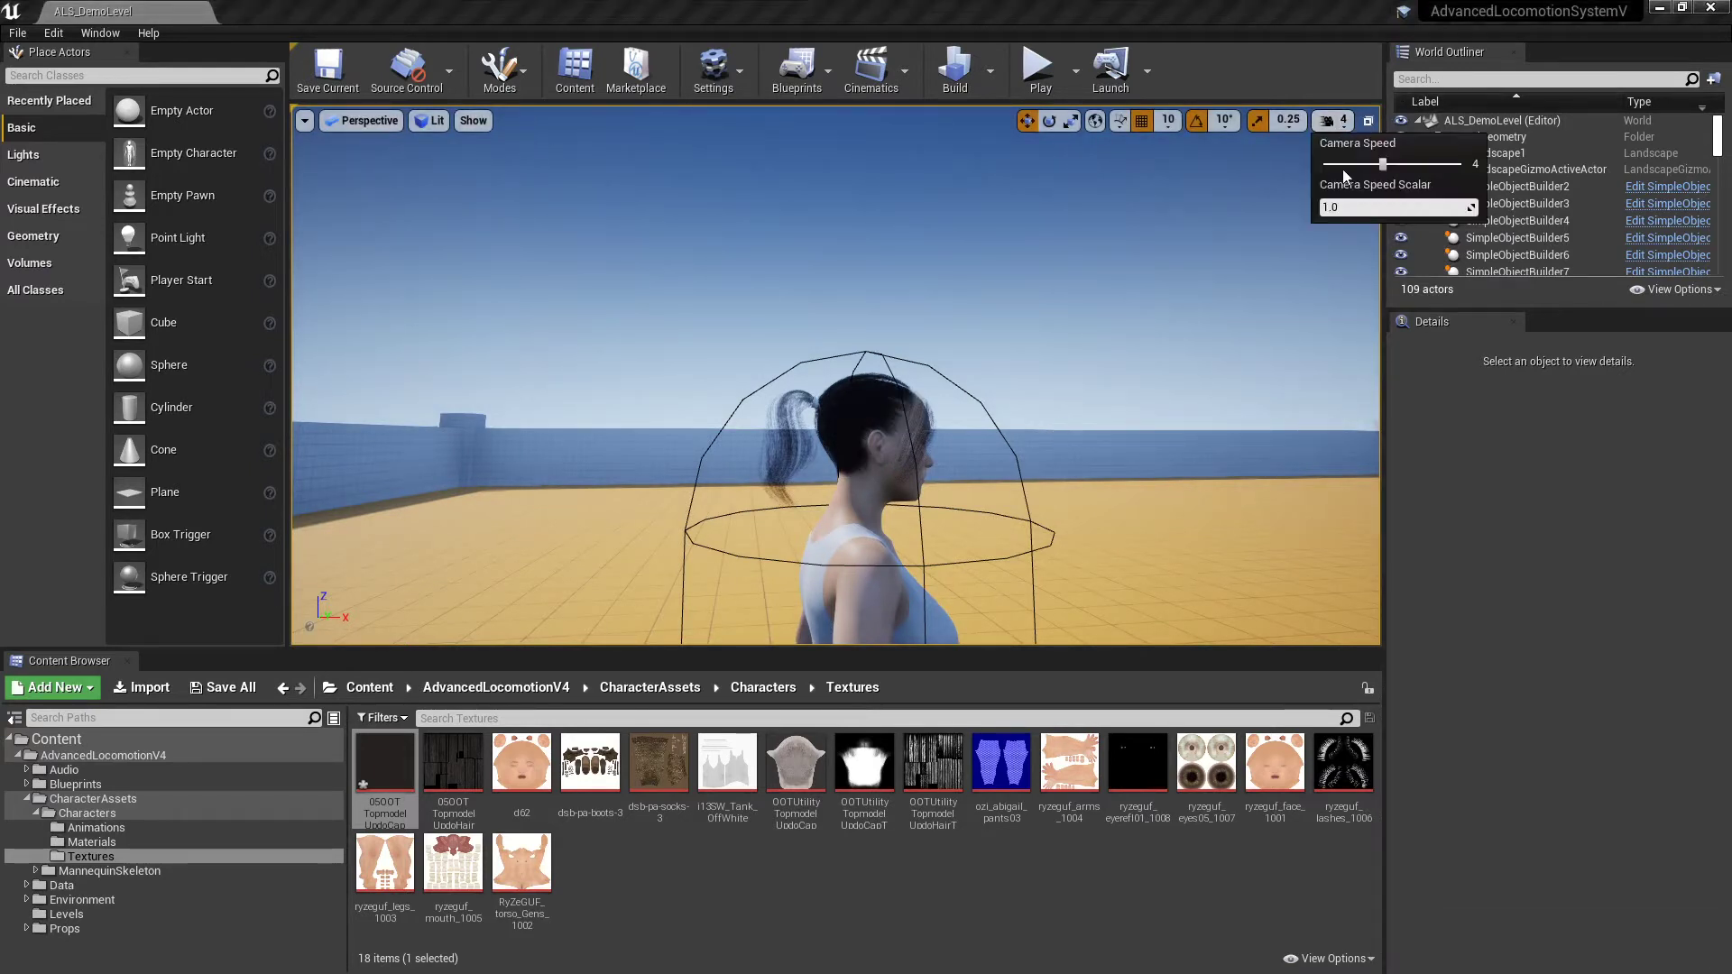
left_click_drag(1383, 165, 1326, 166)
left_click(1158, 343)
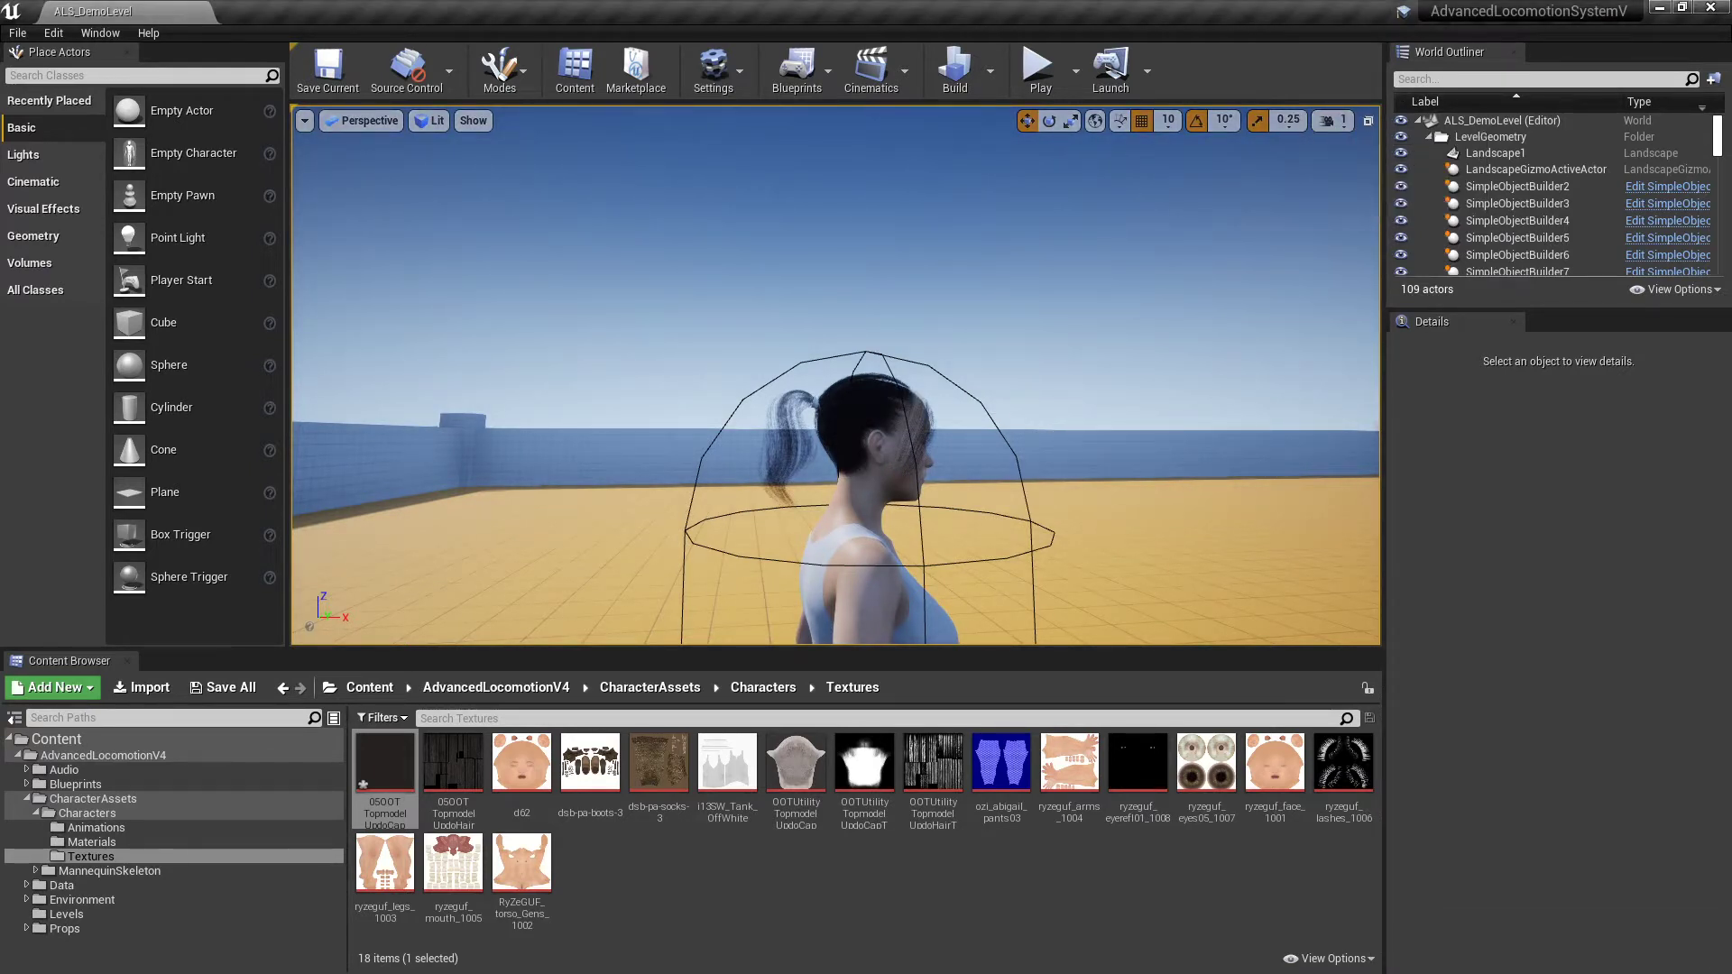
right_click_drag(1158, 343, 1062, 405)
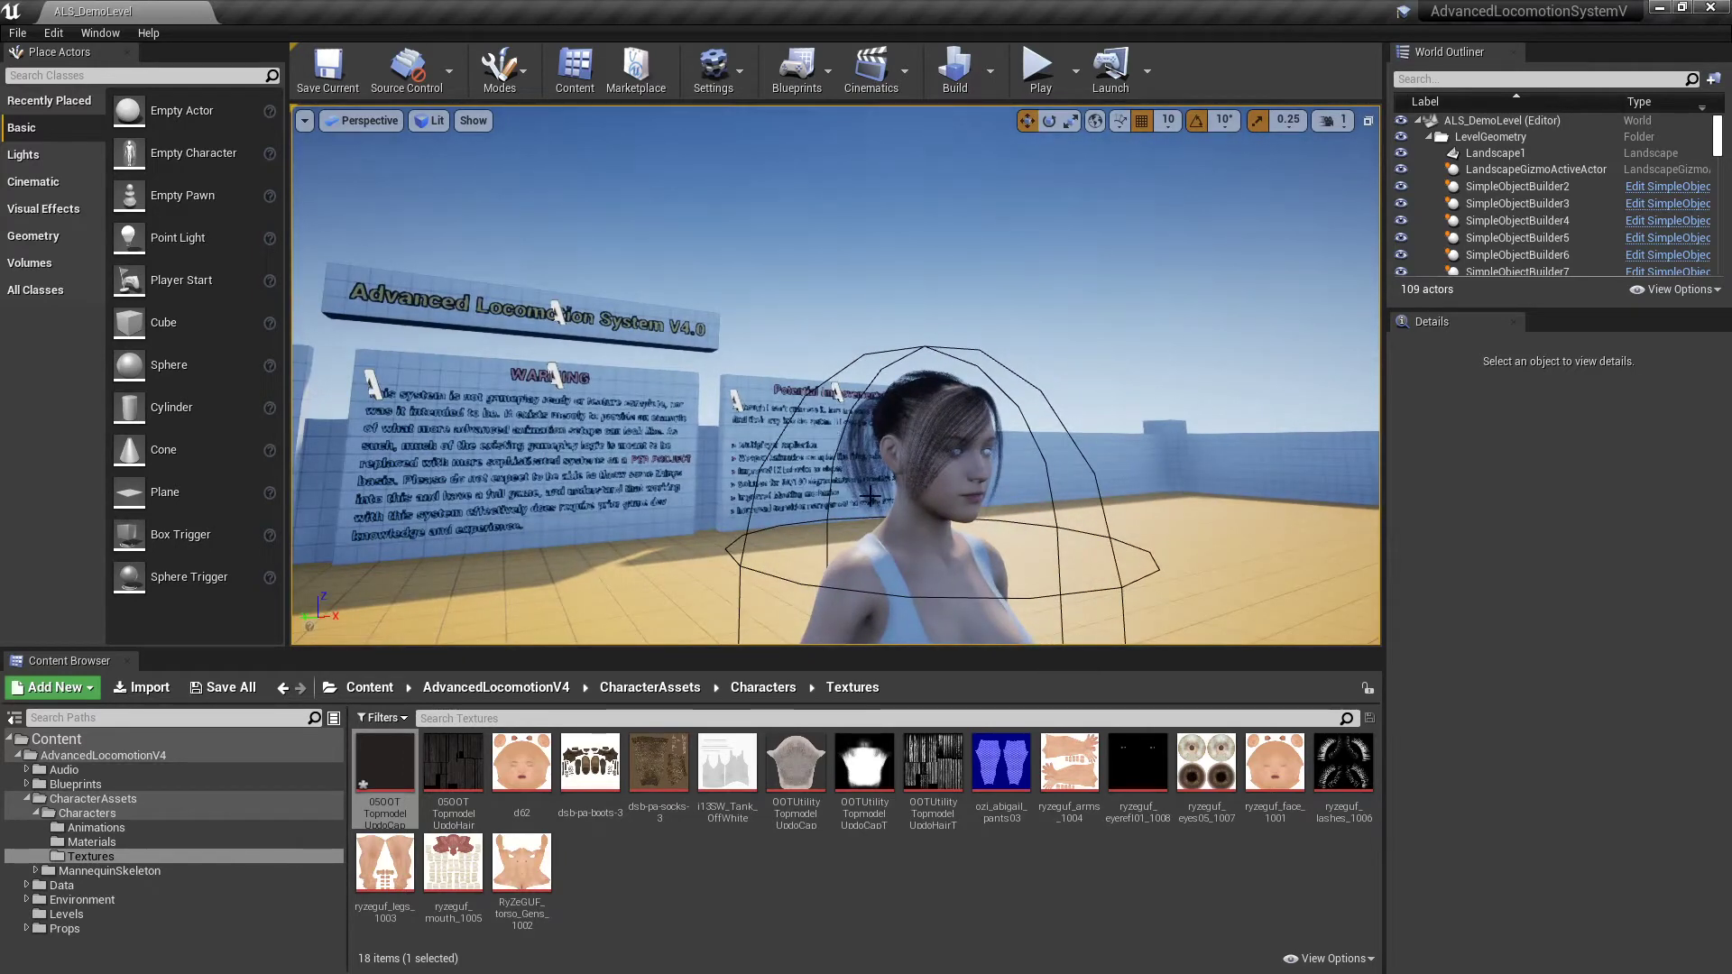
left_click(88, 842)
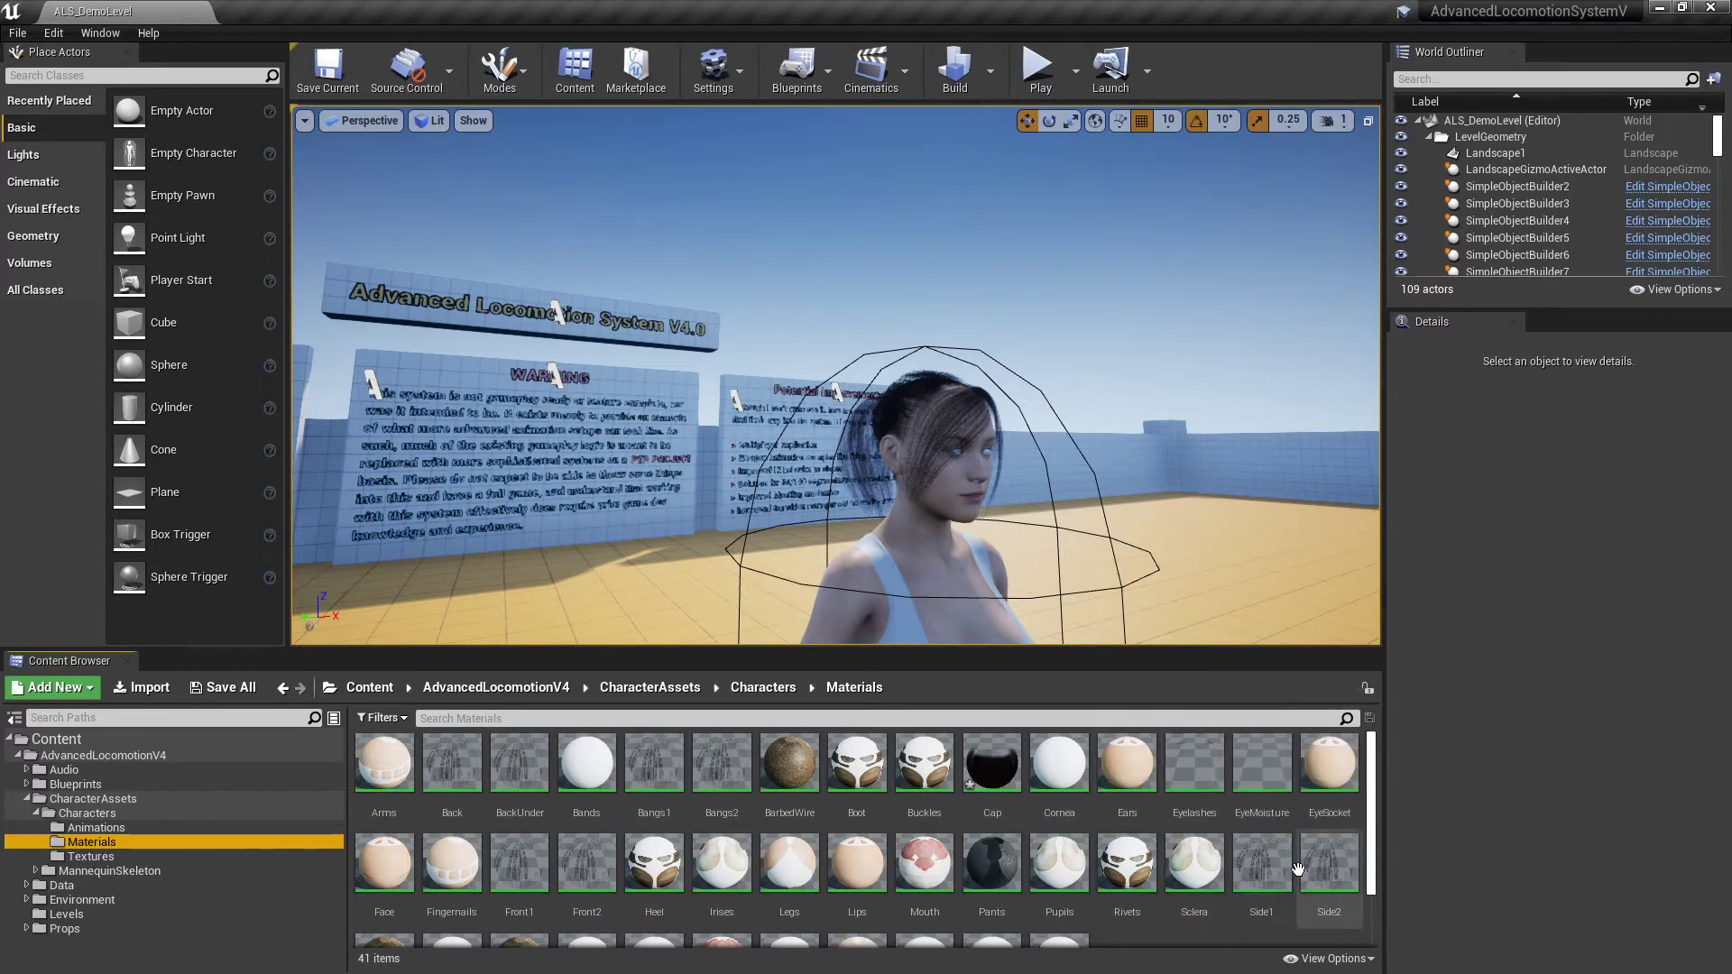
Open the Back material, move its colour and opacity Texture Samples beside Back, and show Textures
double_click(462, 769)
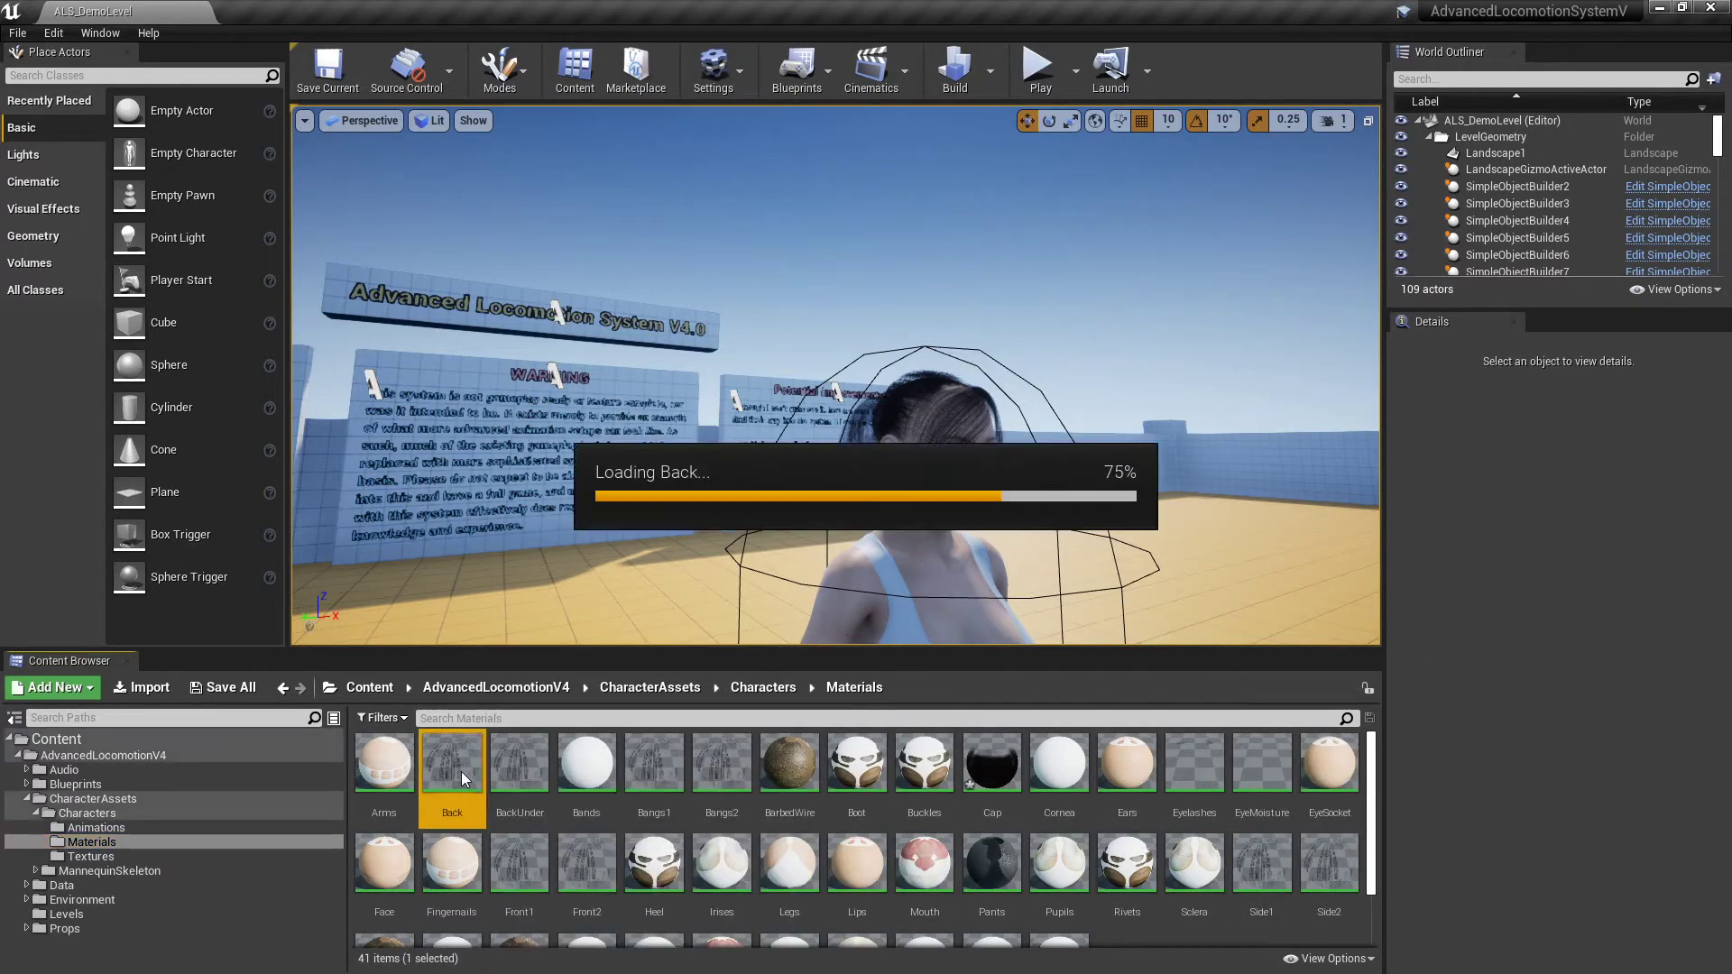
left_click_drag(956, 374, 531, 444)
right_click_drag(1017, 151, 1039, 341)
left_click_drag(1017, 151, 474, 370)
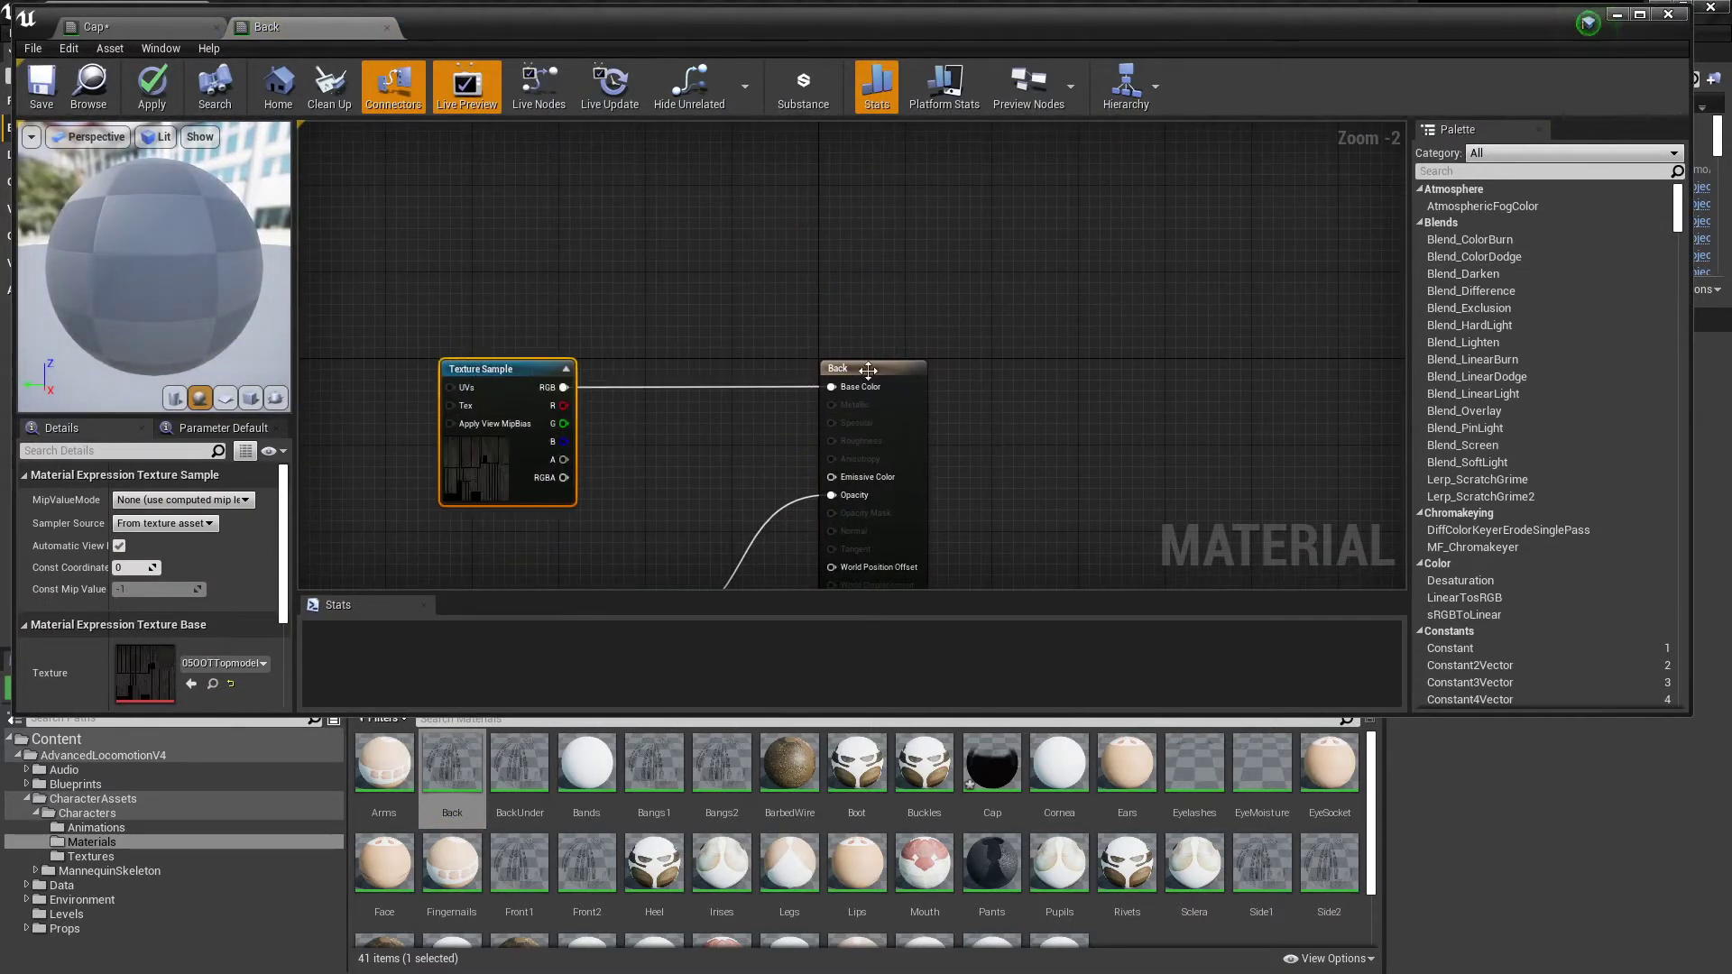
right_click_drag(1045, 466, 1023, 256)
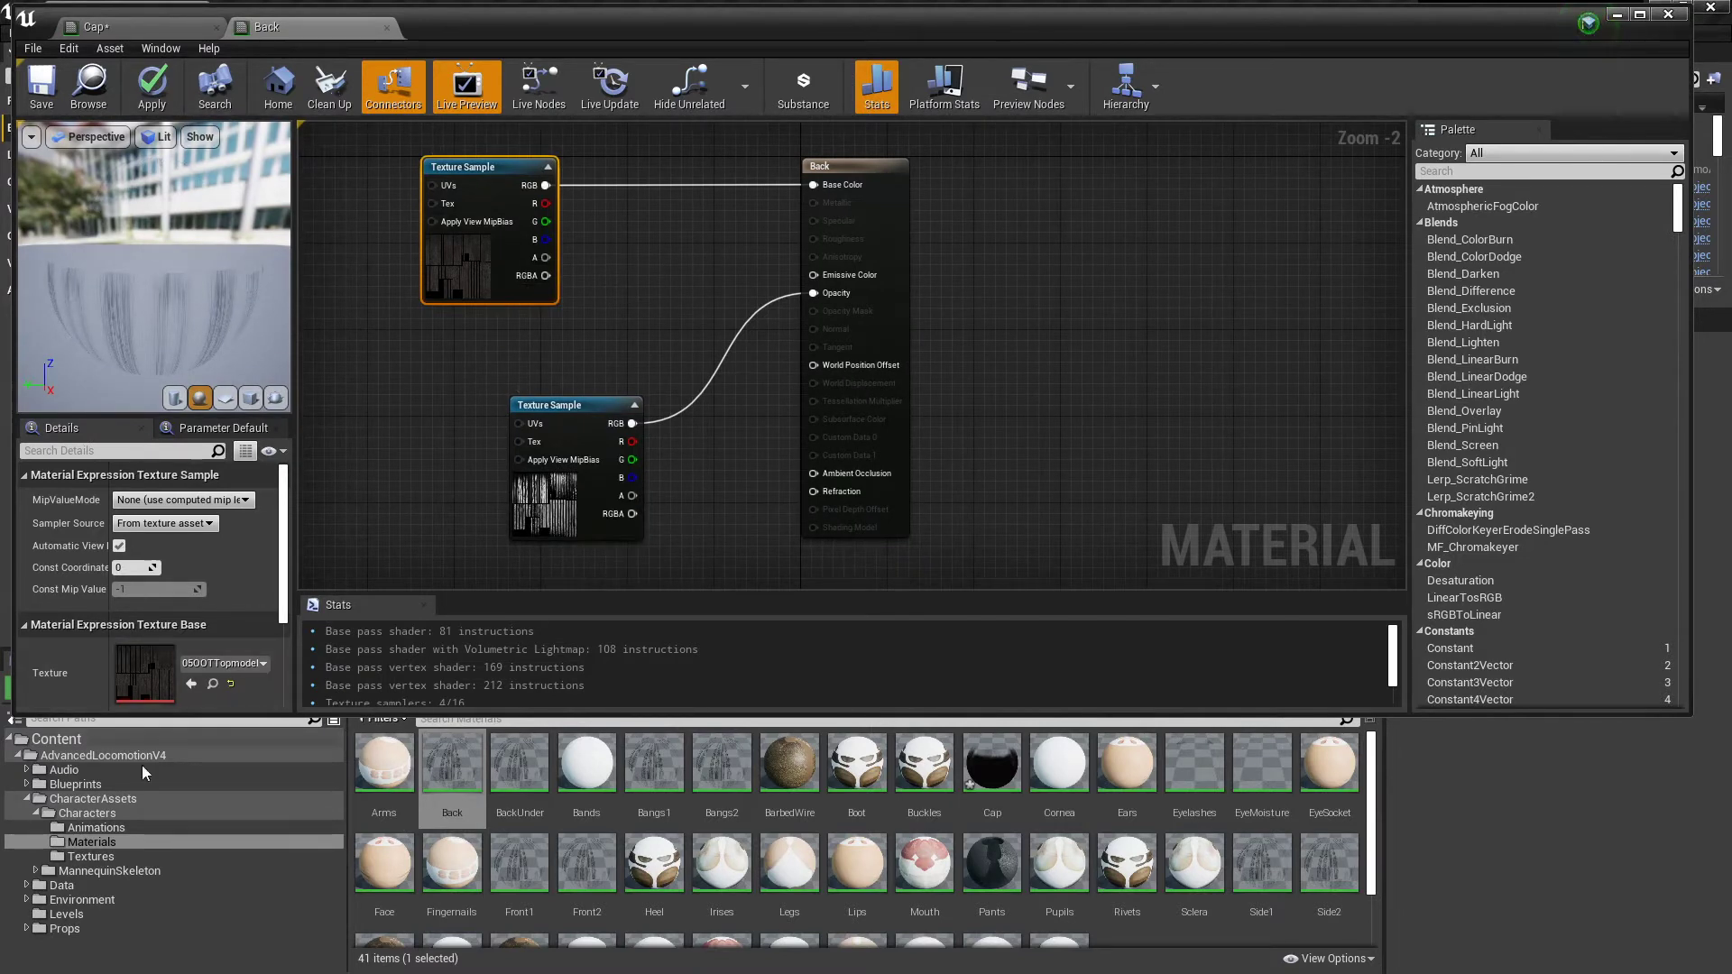
left_click(105, 861)
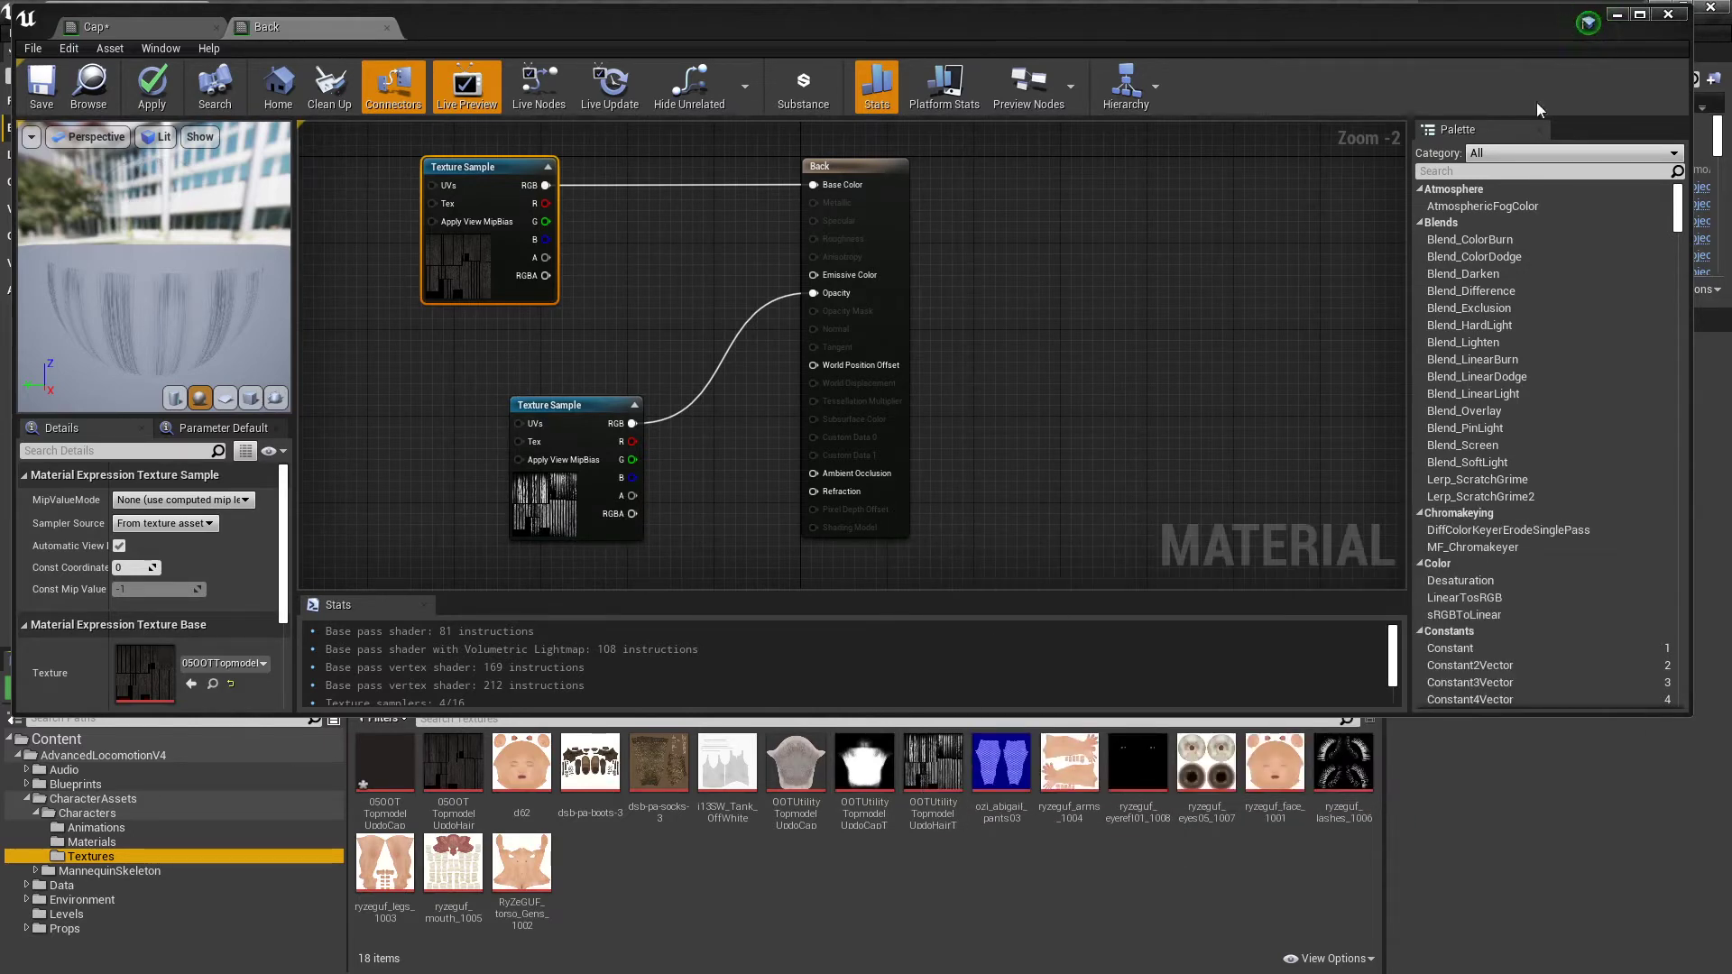
Open the TopmodelUpdo texture folder in File Explorer and select the OOTUtilityTopmodelUpdoHairT texture
key("super")
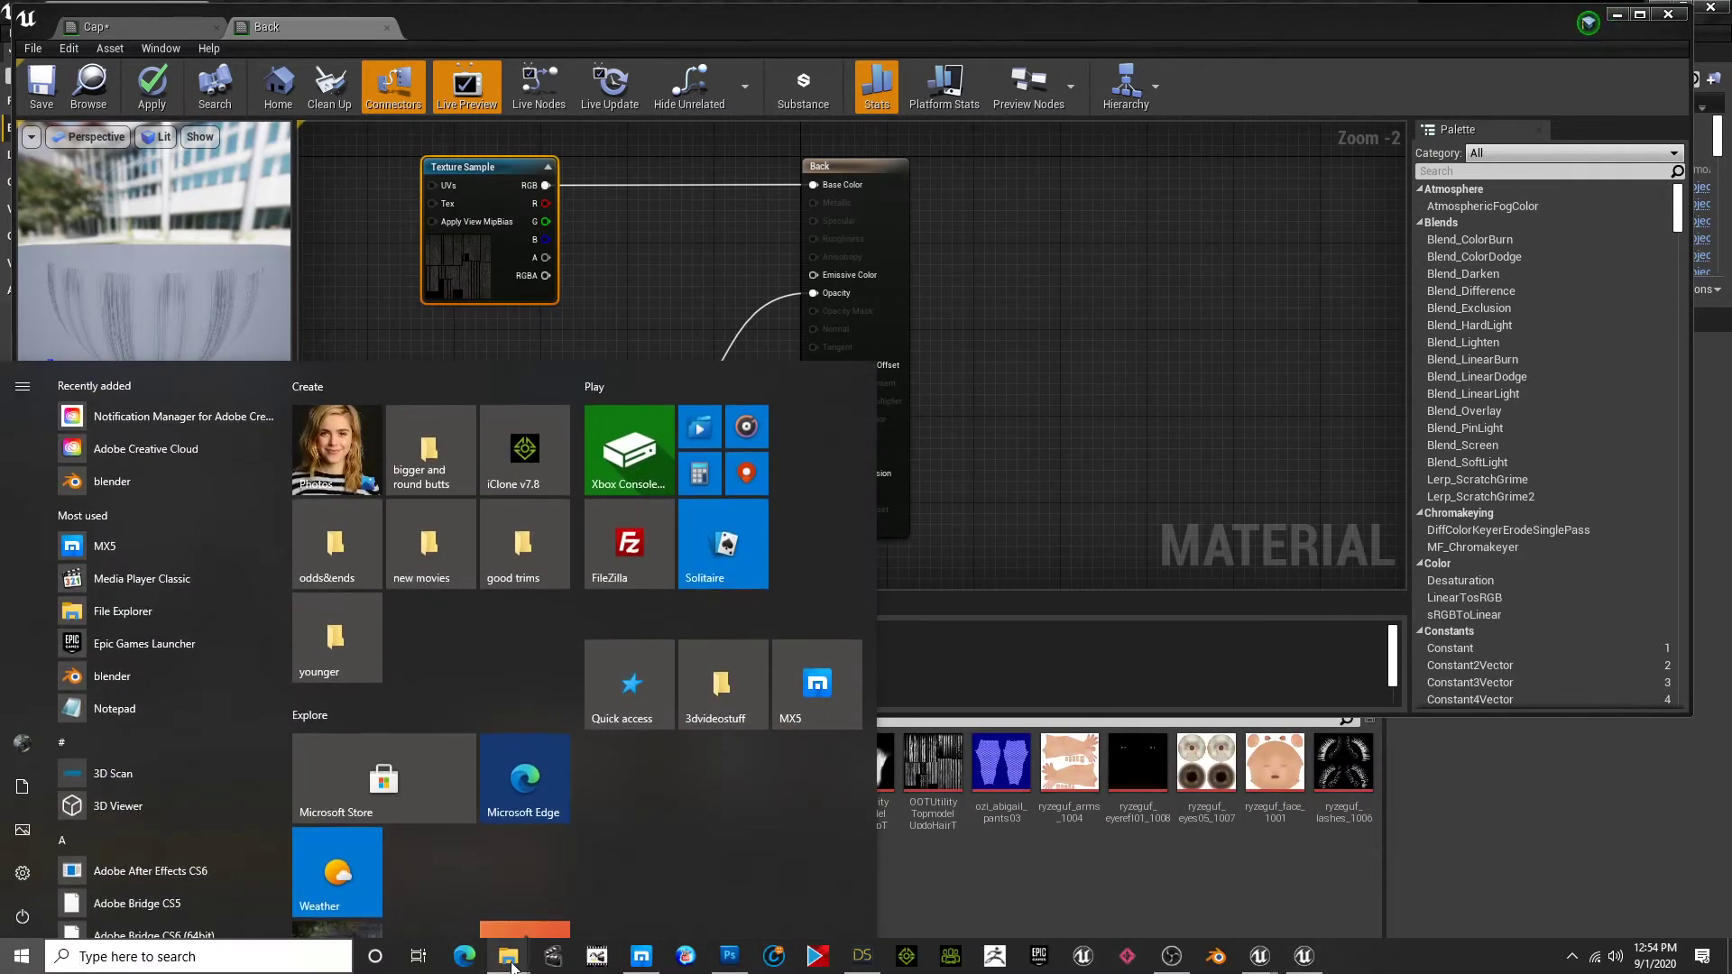
mouse_move(509, 963)
left_click(586, 820)
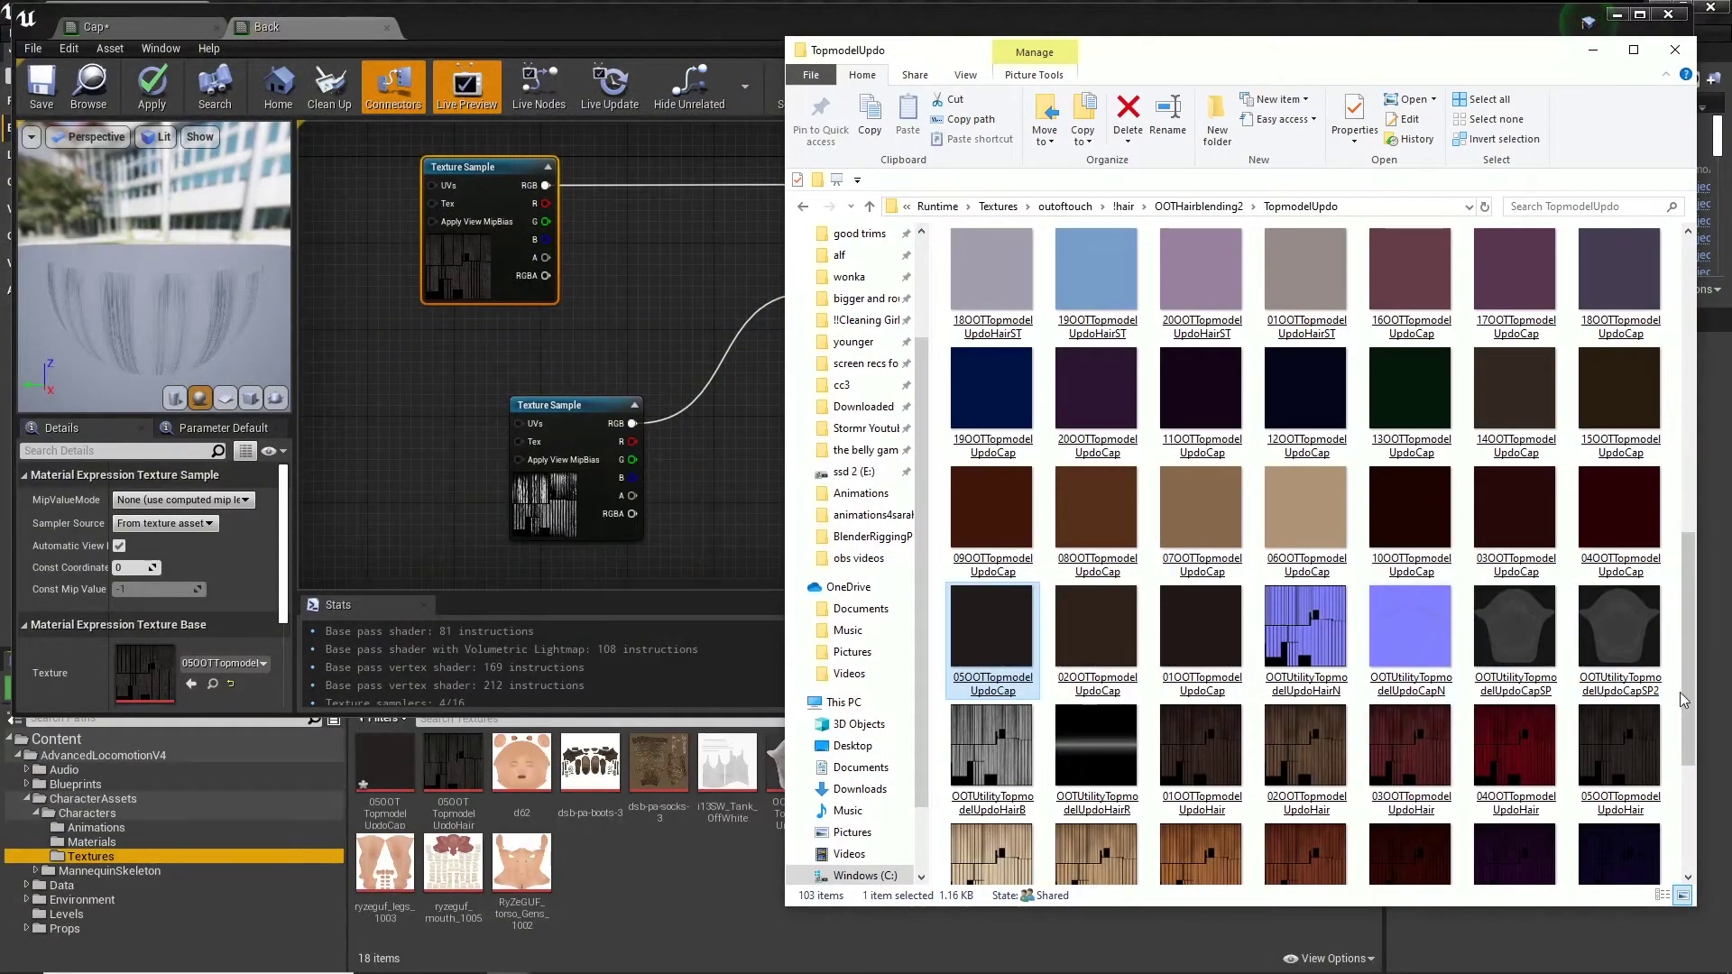
left_click_drag(1687, 701, 1665, 372)
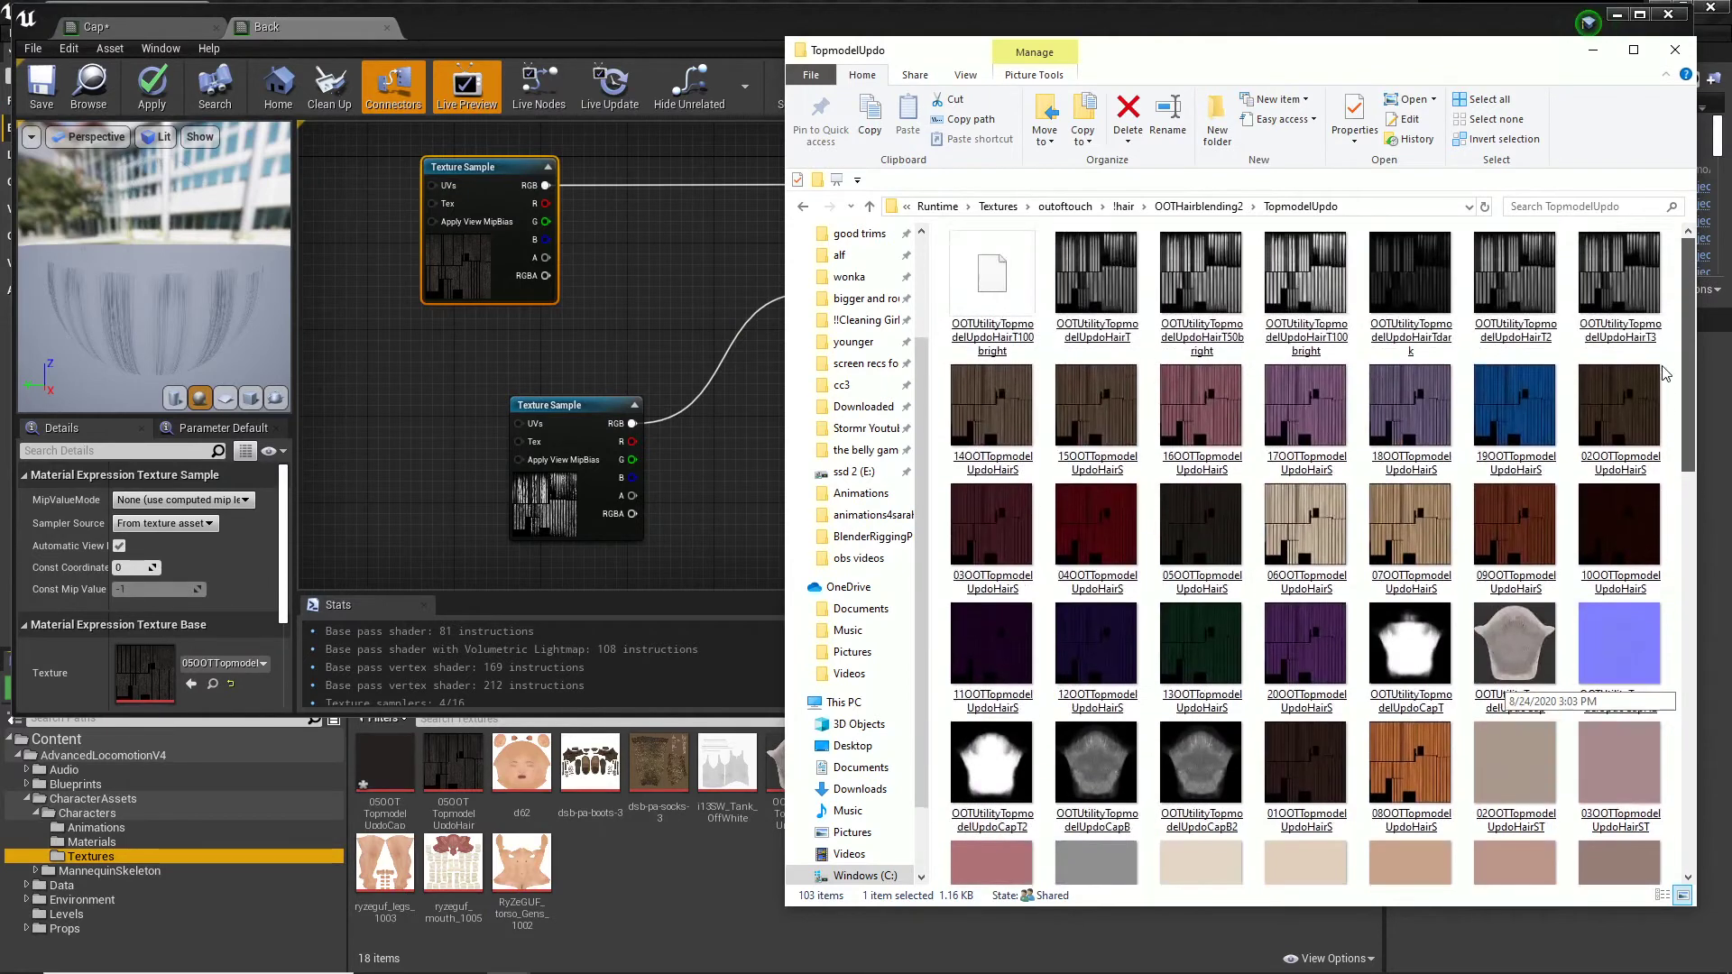
left_click(1121, 330)
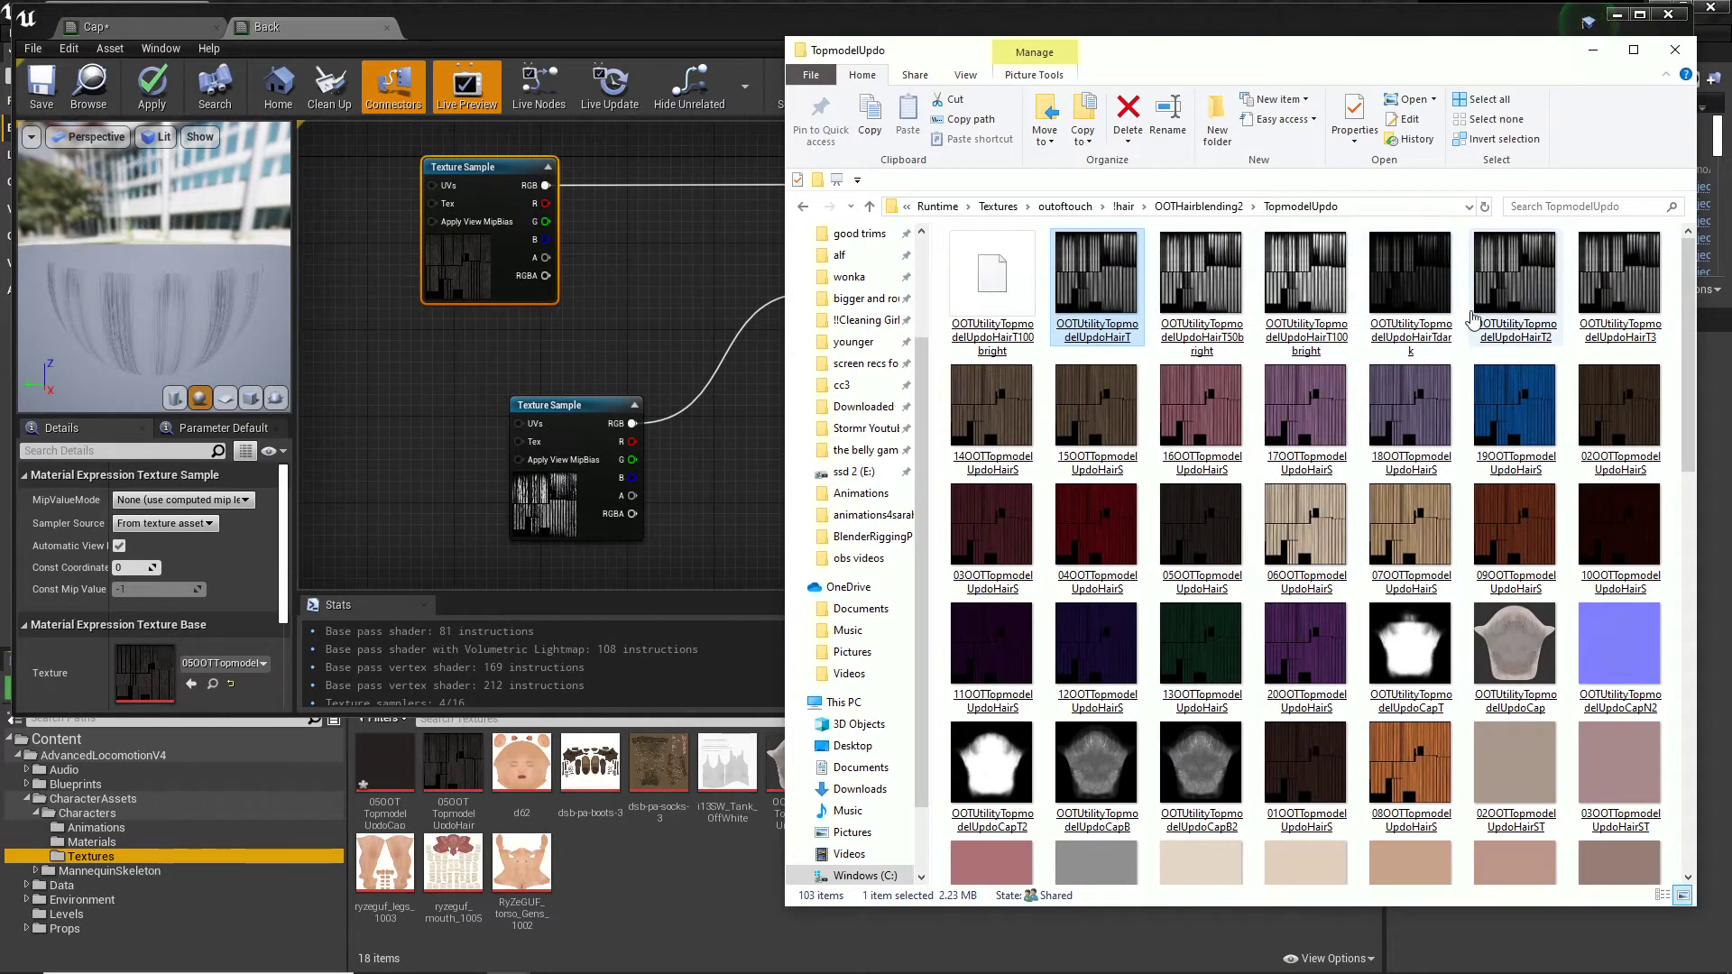
mouse_move(1093, 317)
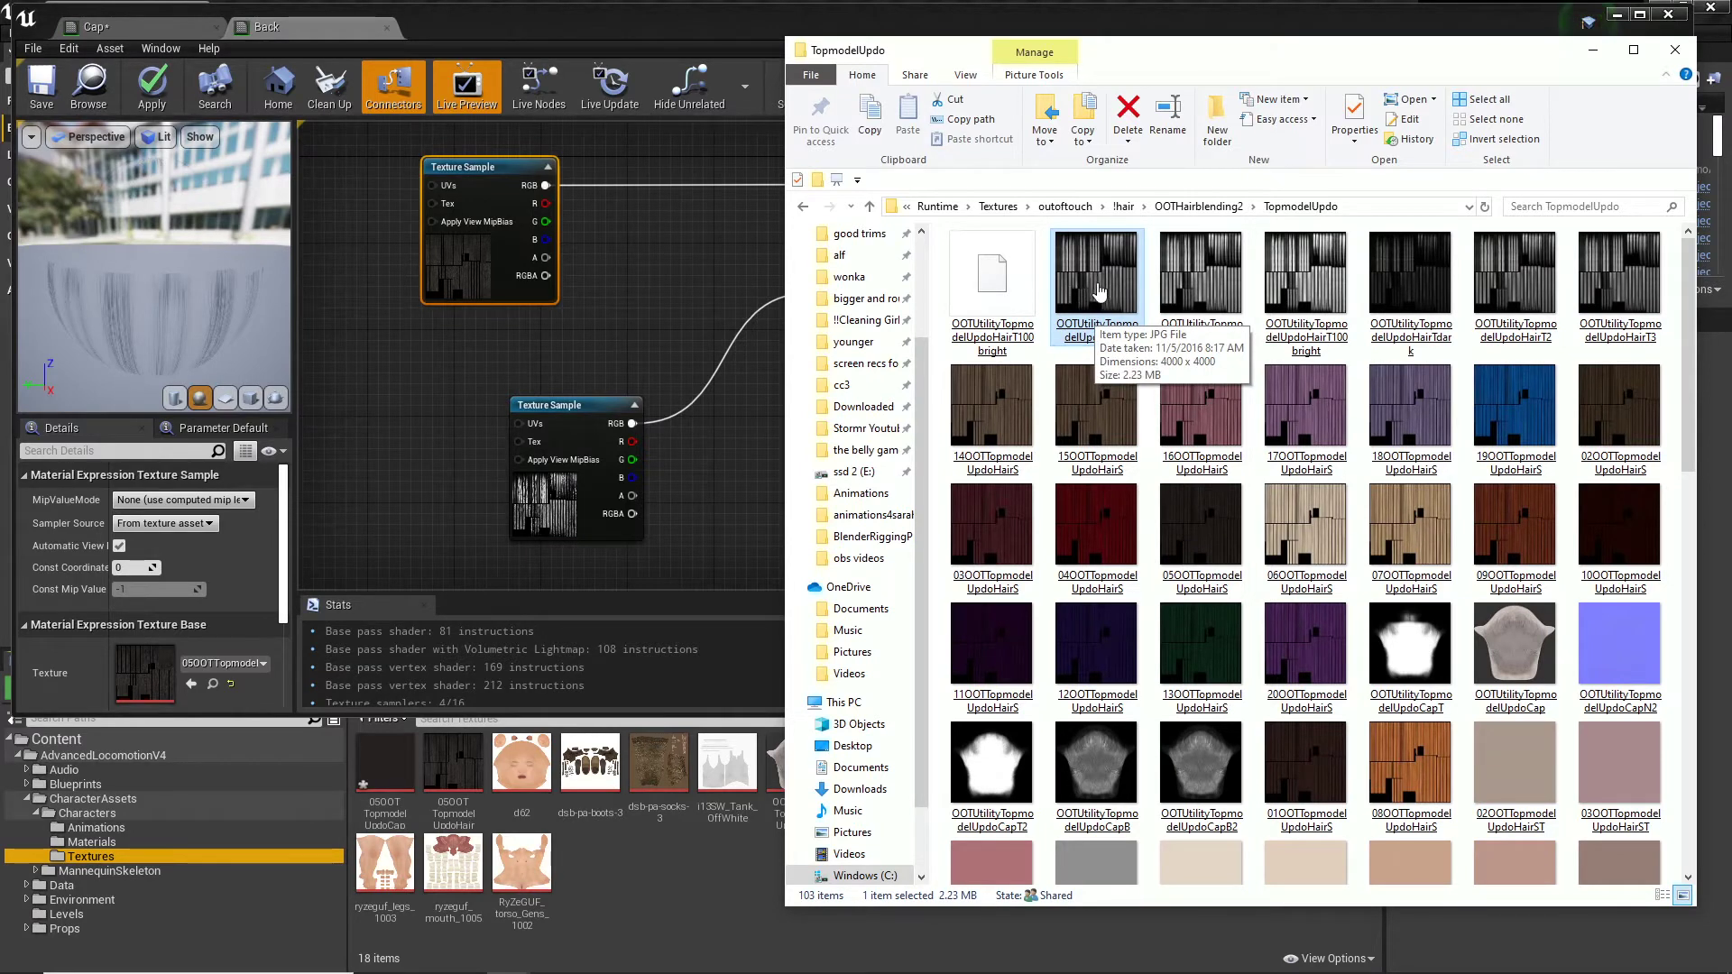
mouse_move(1012, 961)
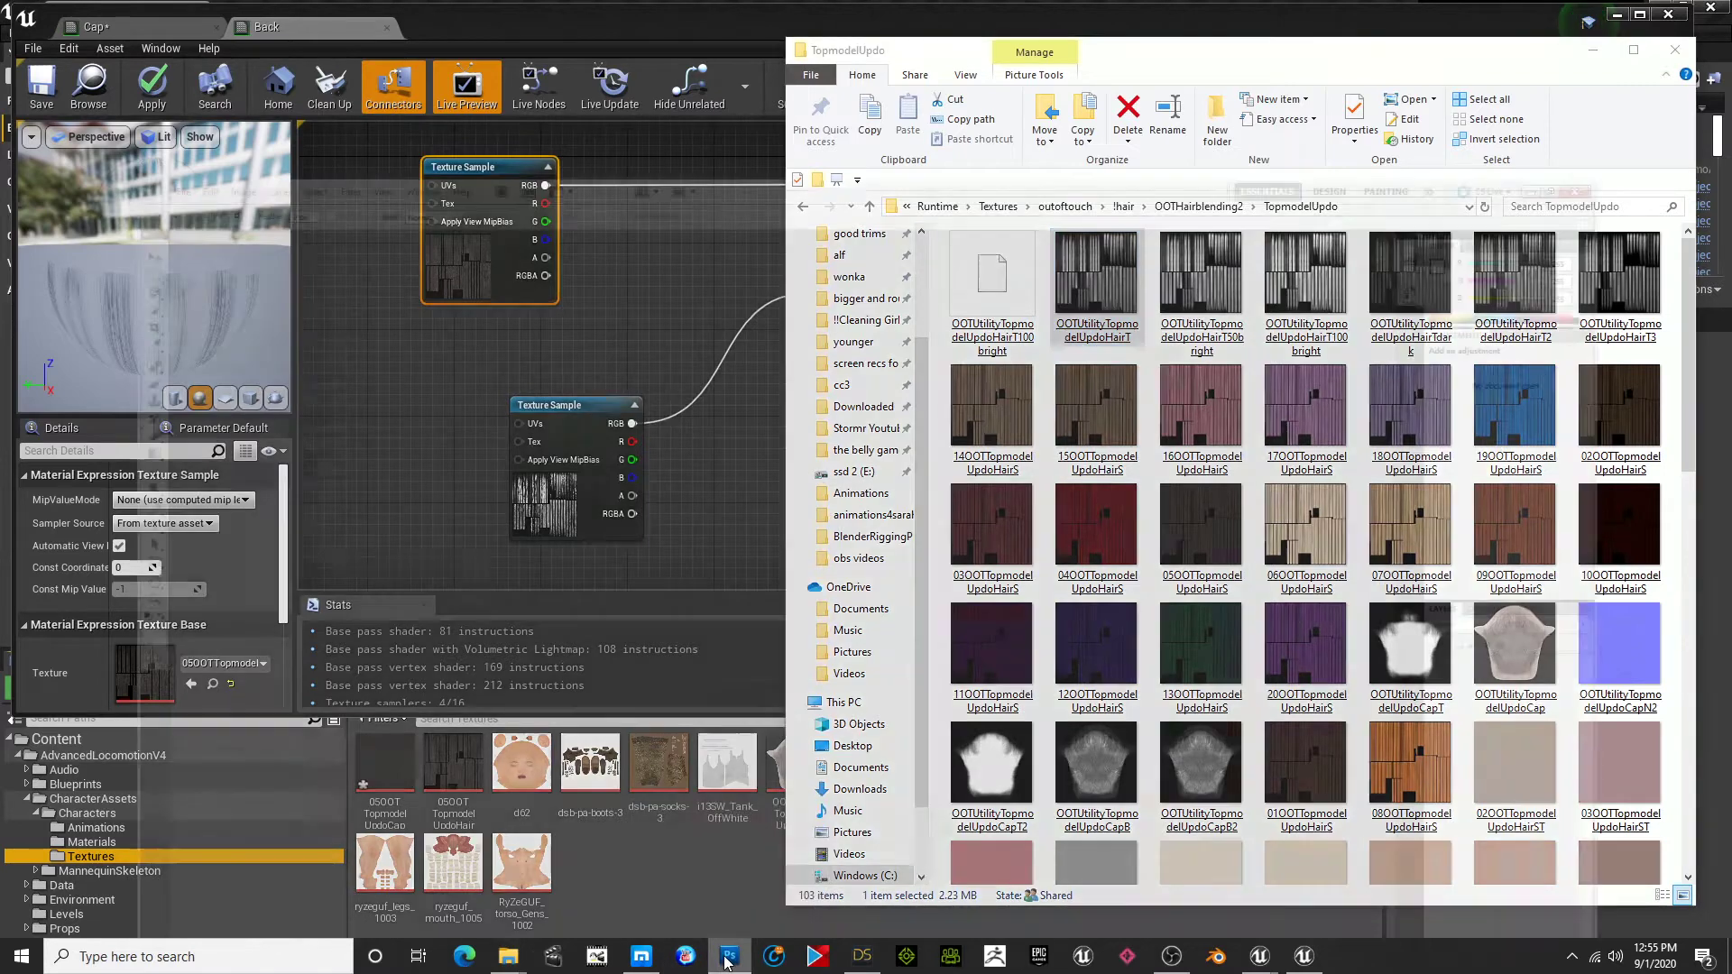
Open OOTUtilityTopmodelUpdoHairT in Photoshop by dragging it over from the TopmodelUpdo folder
left_click(726, 961)
key("super")
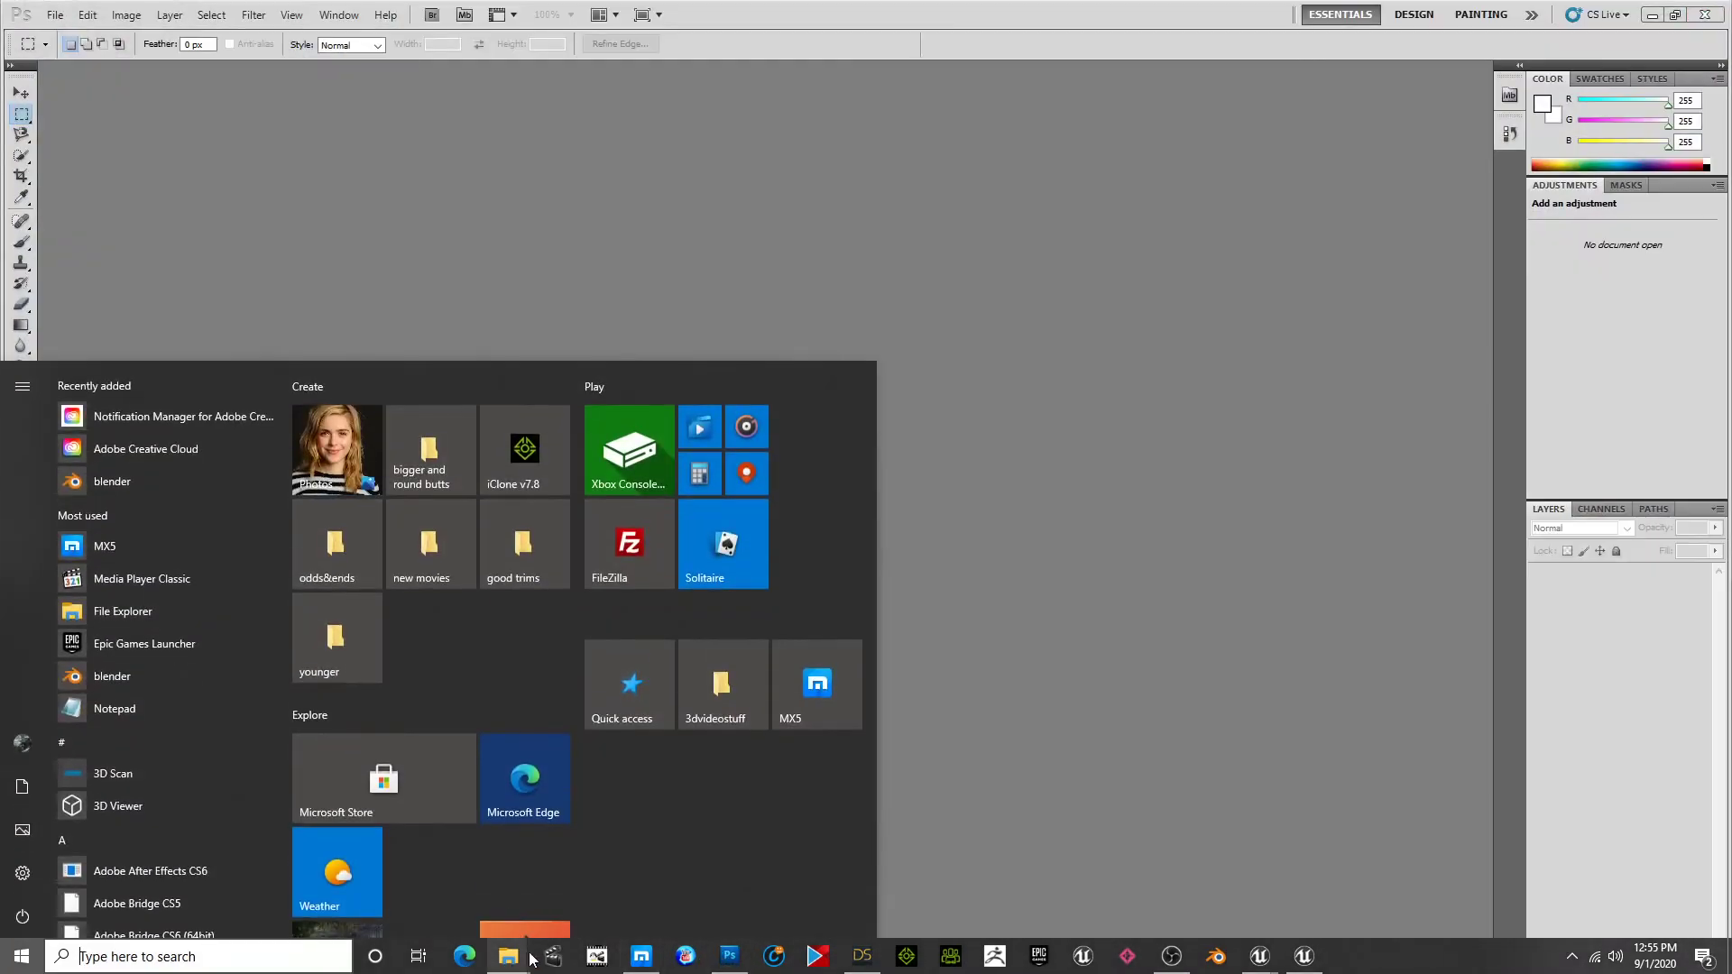
mouse_move(519, 967)
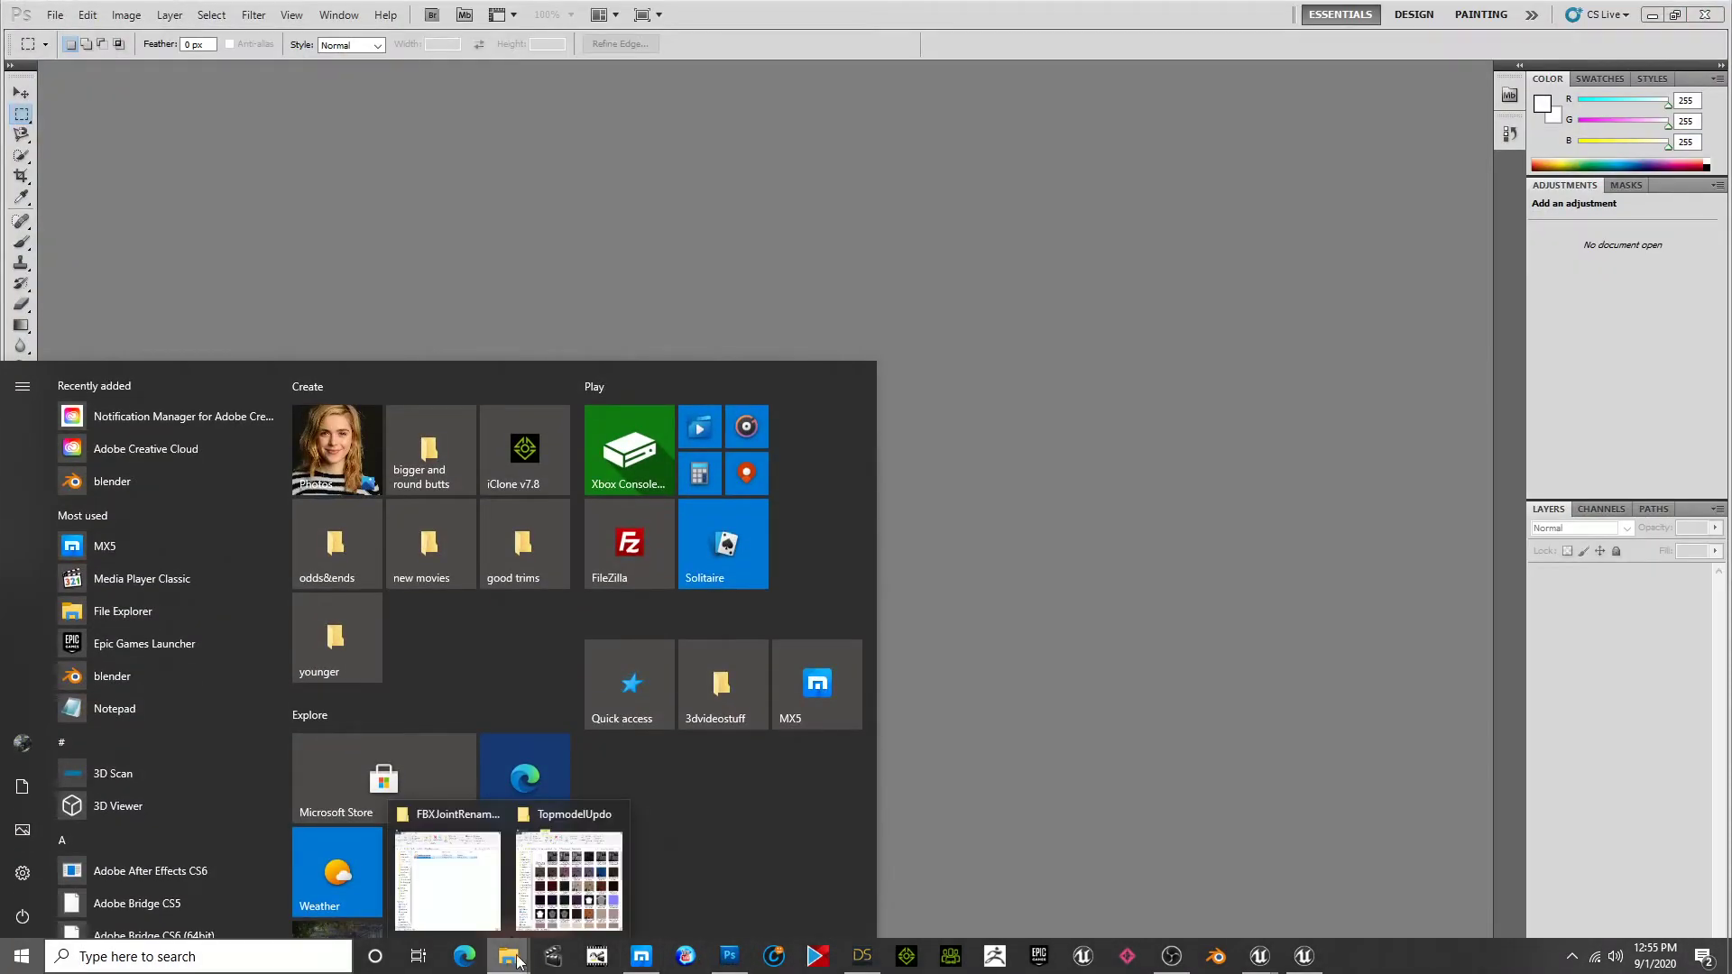
left_click(560, 821)
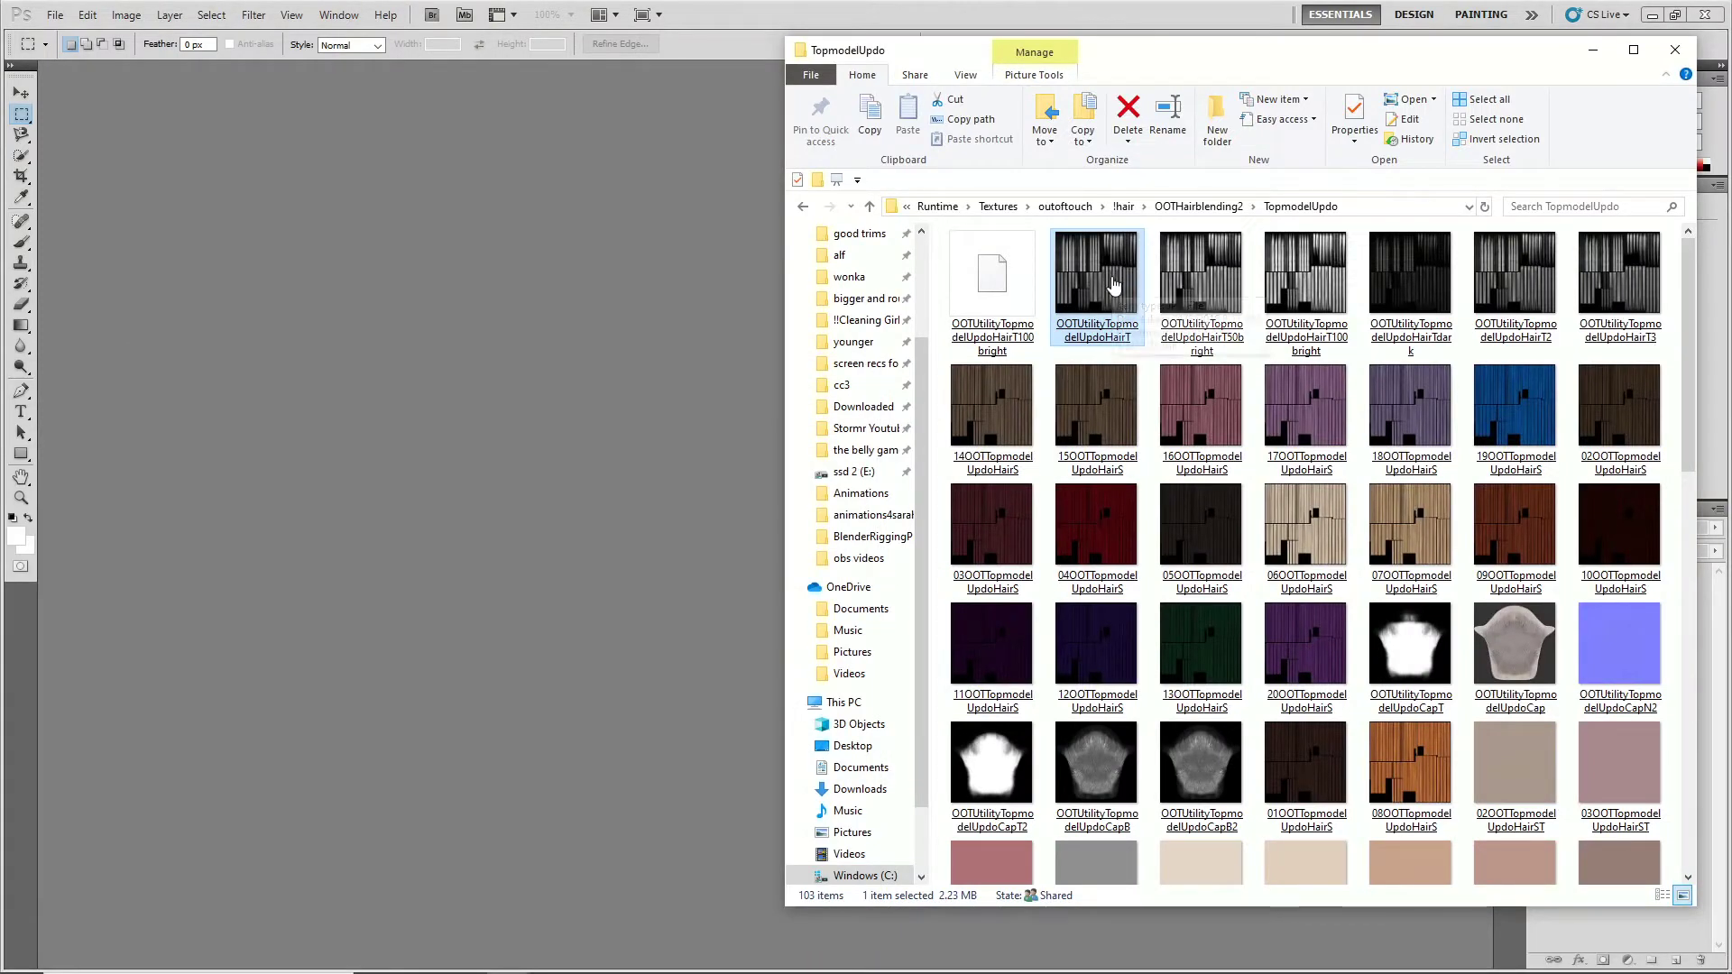
left_click_drag(1115, 284, 453, 355)
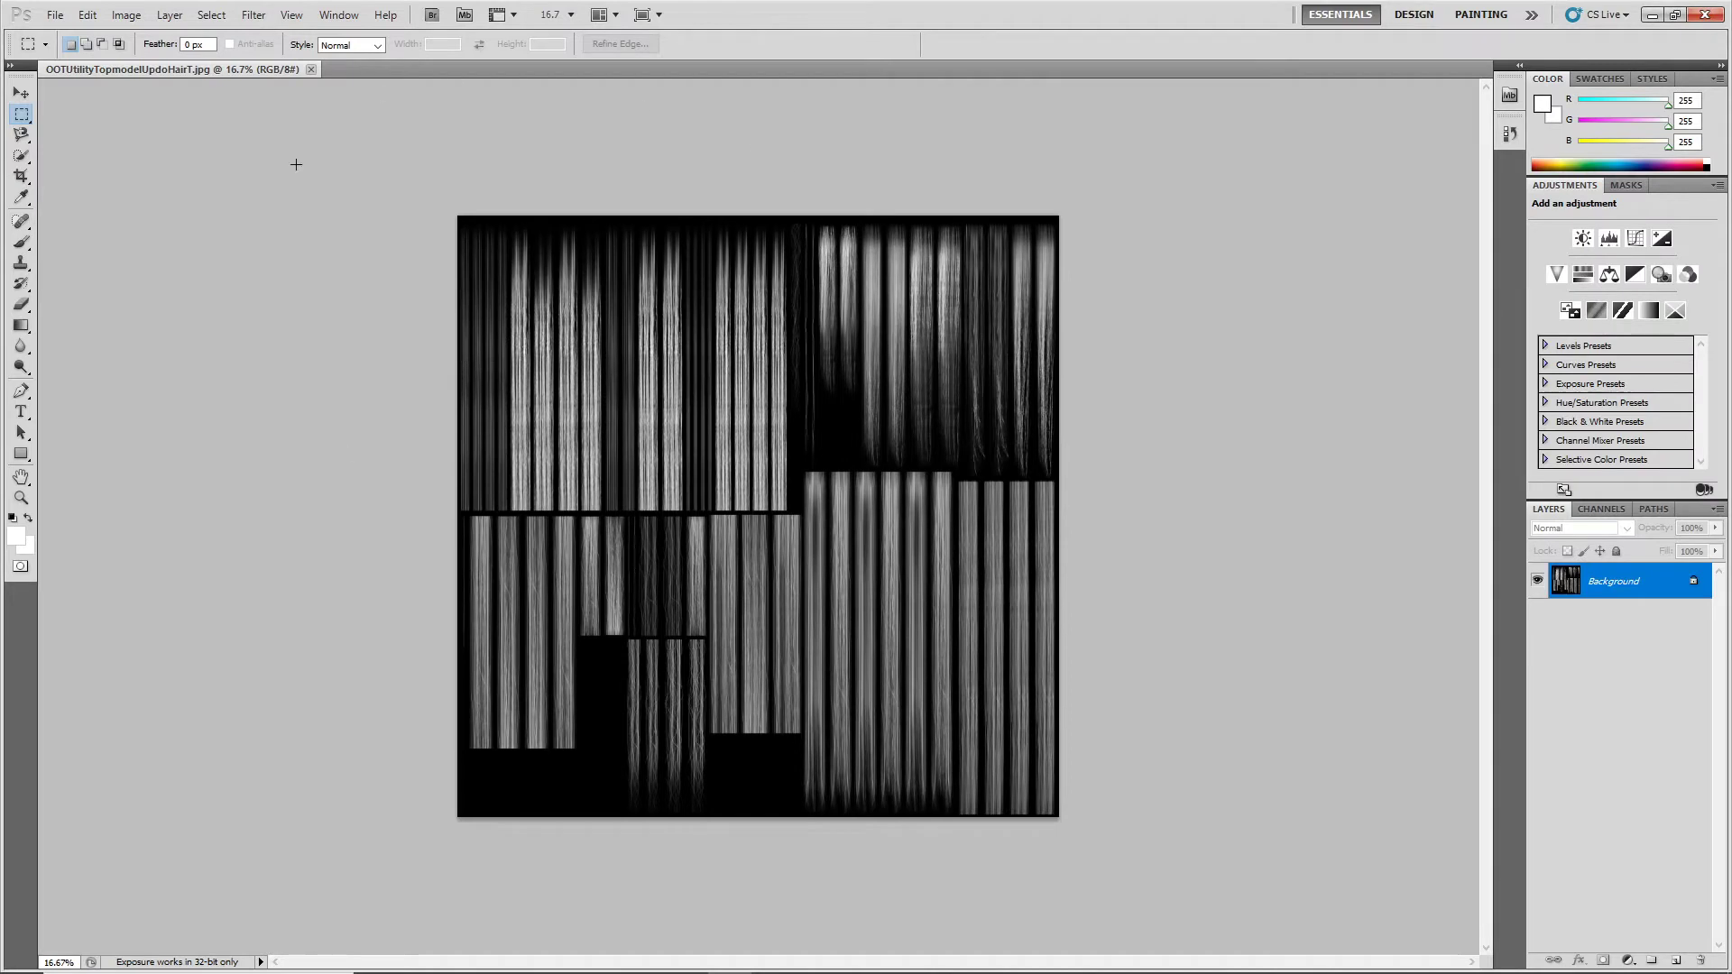
Raise the texture's brightness to 150 with Brightness/Contrast
left_click(126, 15)
mouse_move(143, 62)
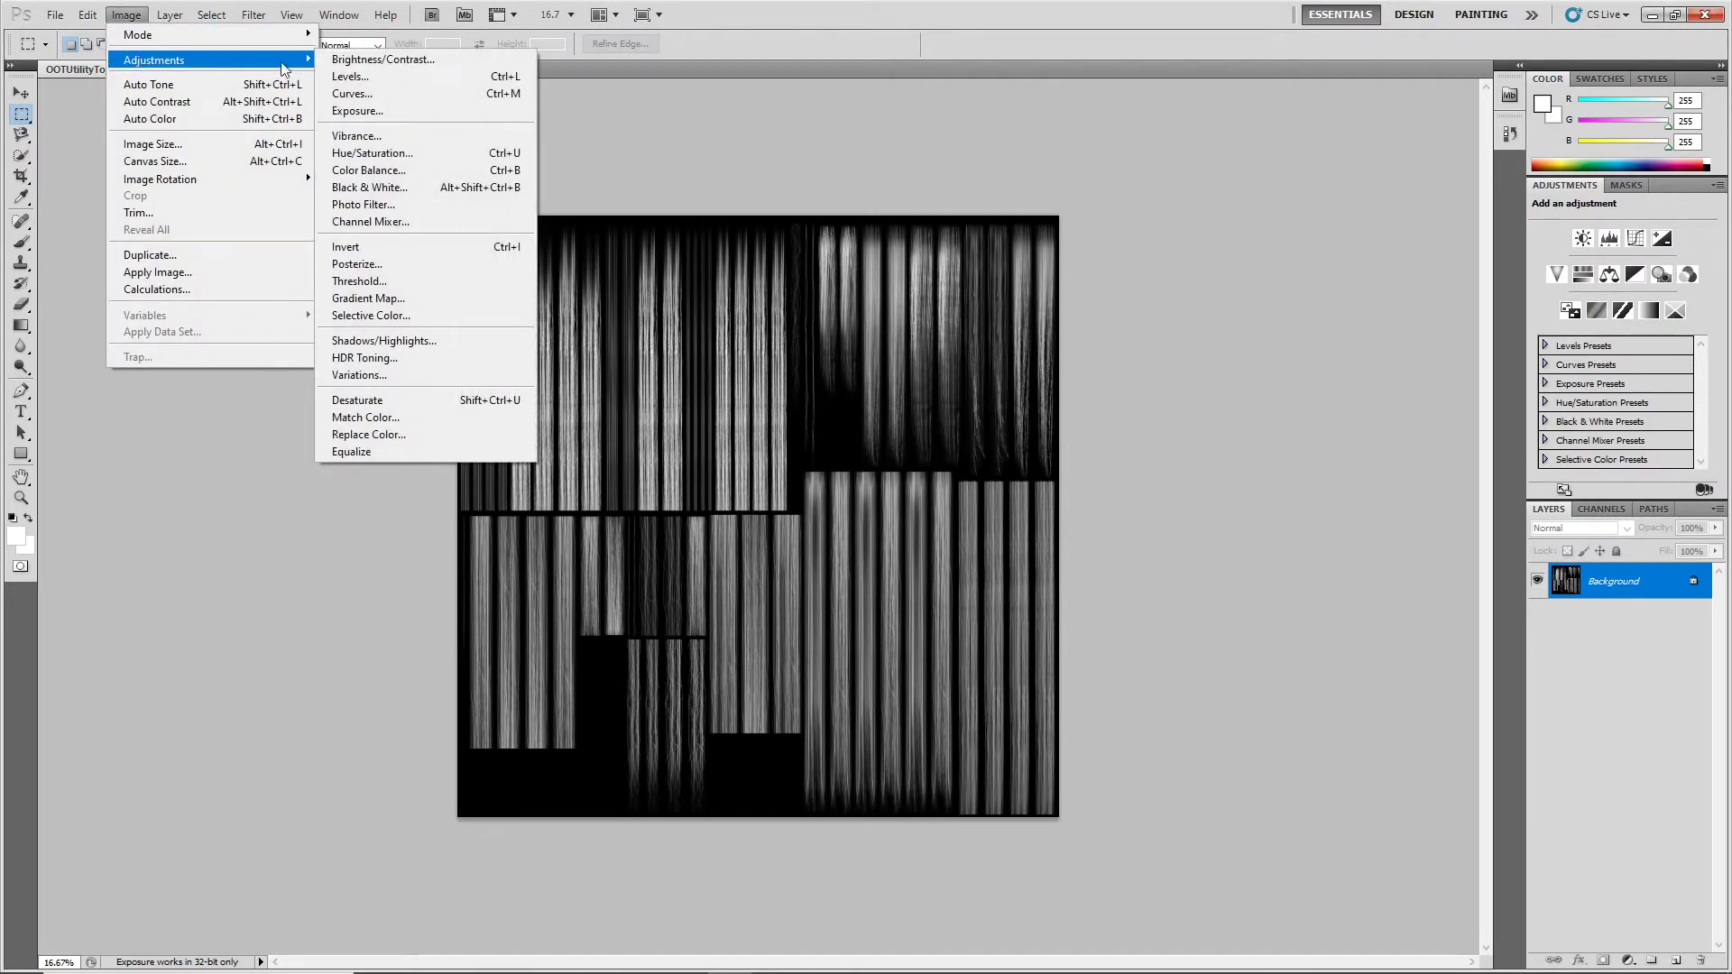
left_click(371, 59)
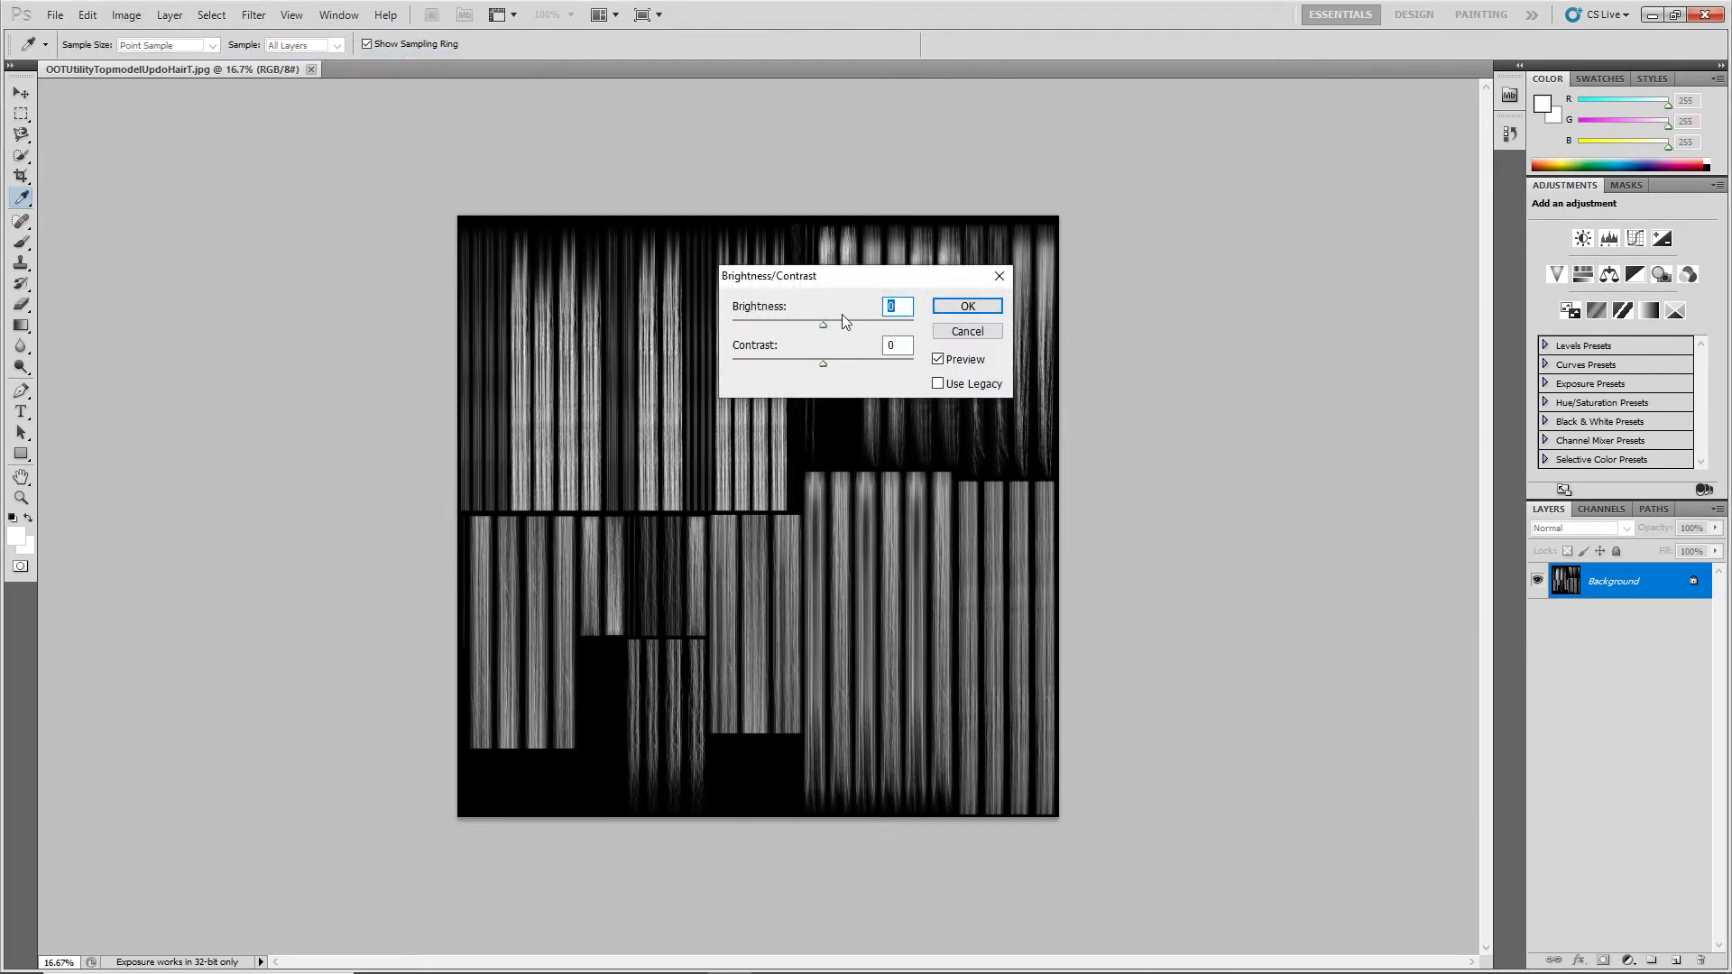
left_click_drag(825, 325, 940, 332)
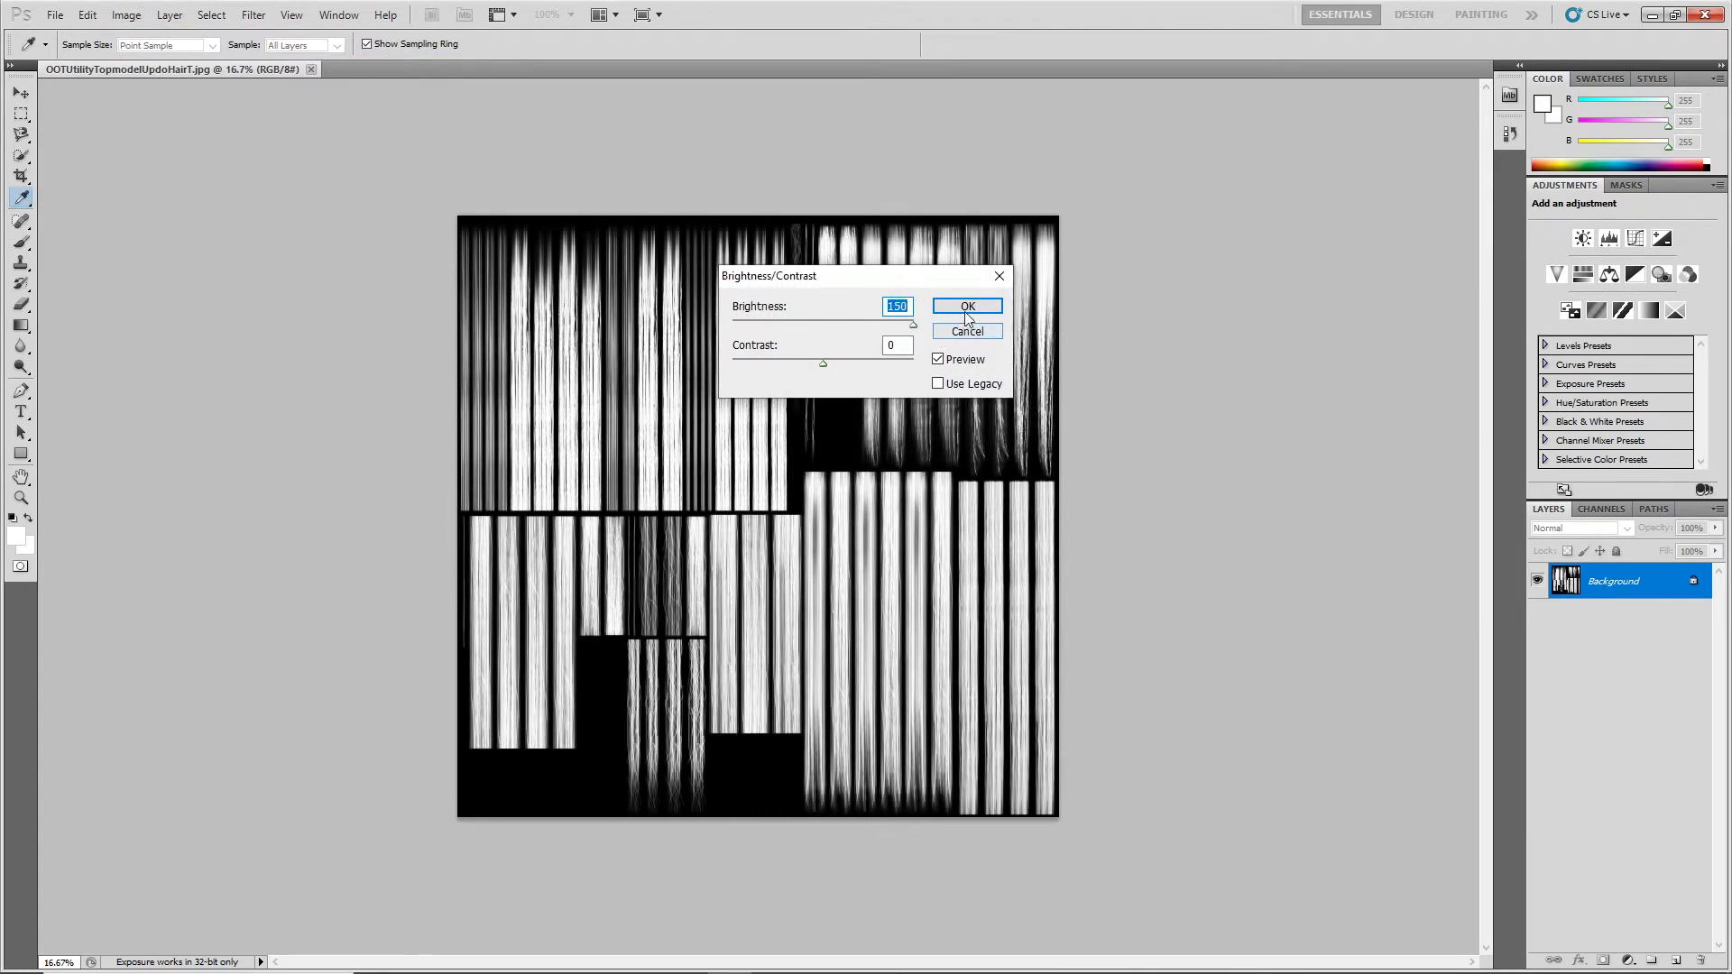
left_click(967, 309)
key("m")
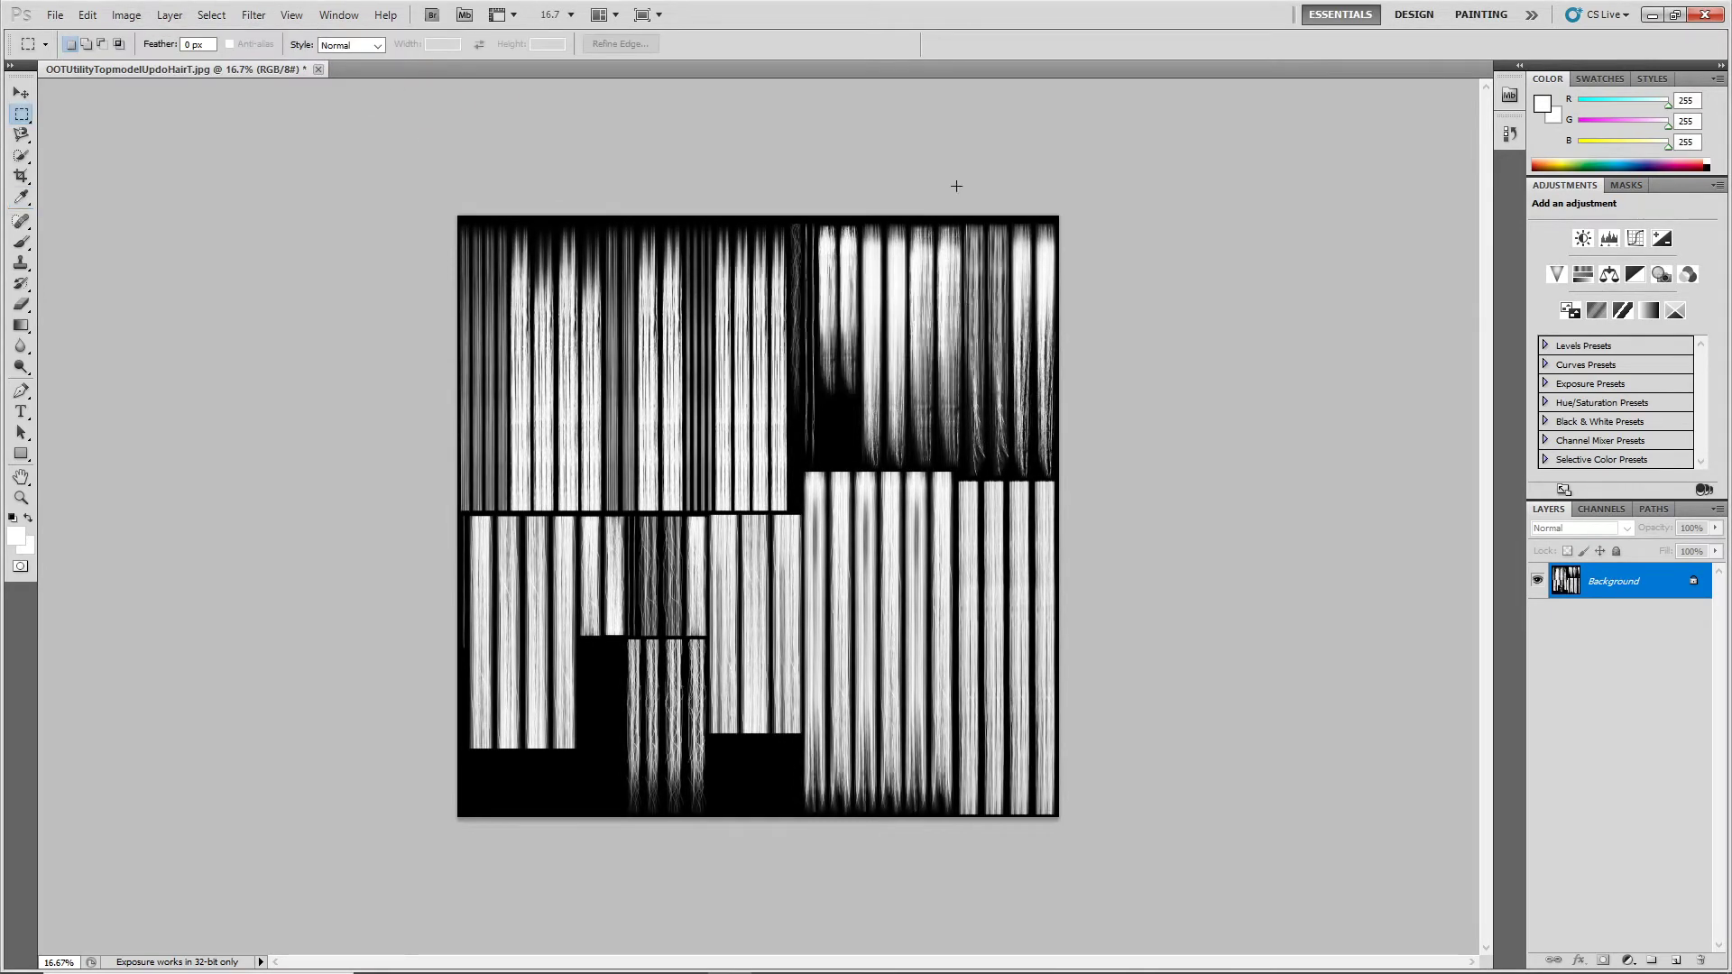
Save the brightened texture as OOTUtilityTopmodelUpdoHairTnew1 JPEG at quality 12 (Maximum)
left_click(56, 15)
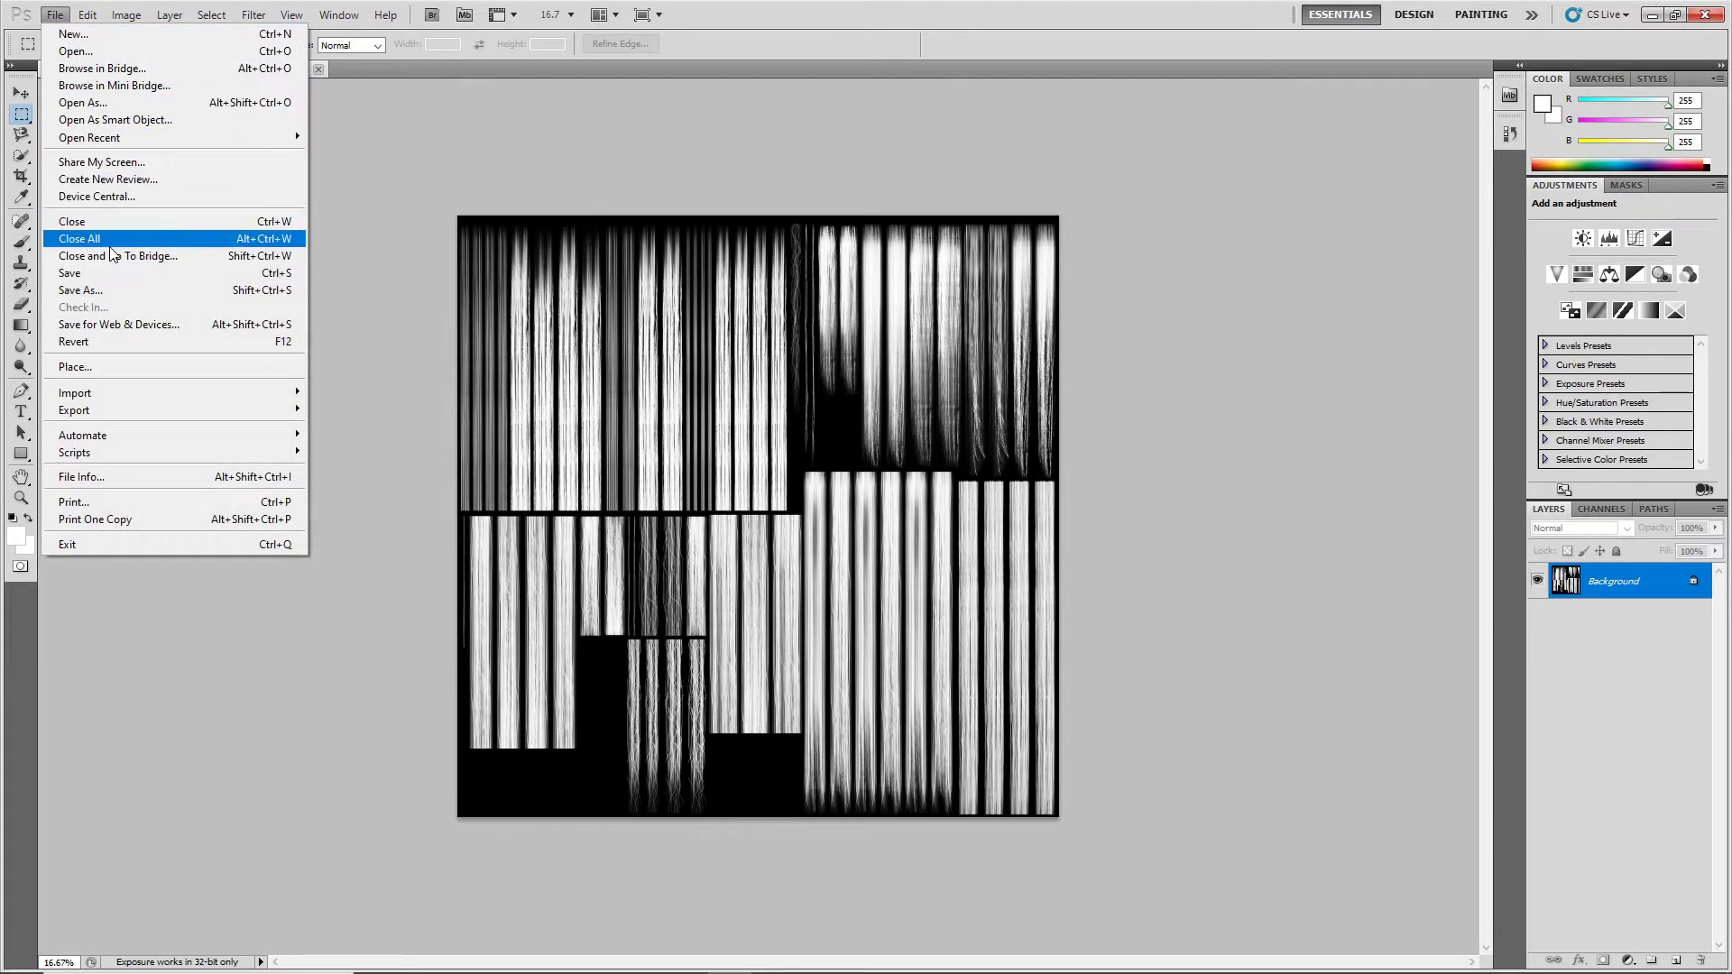
left_click(111, 291)
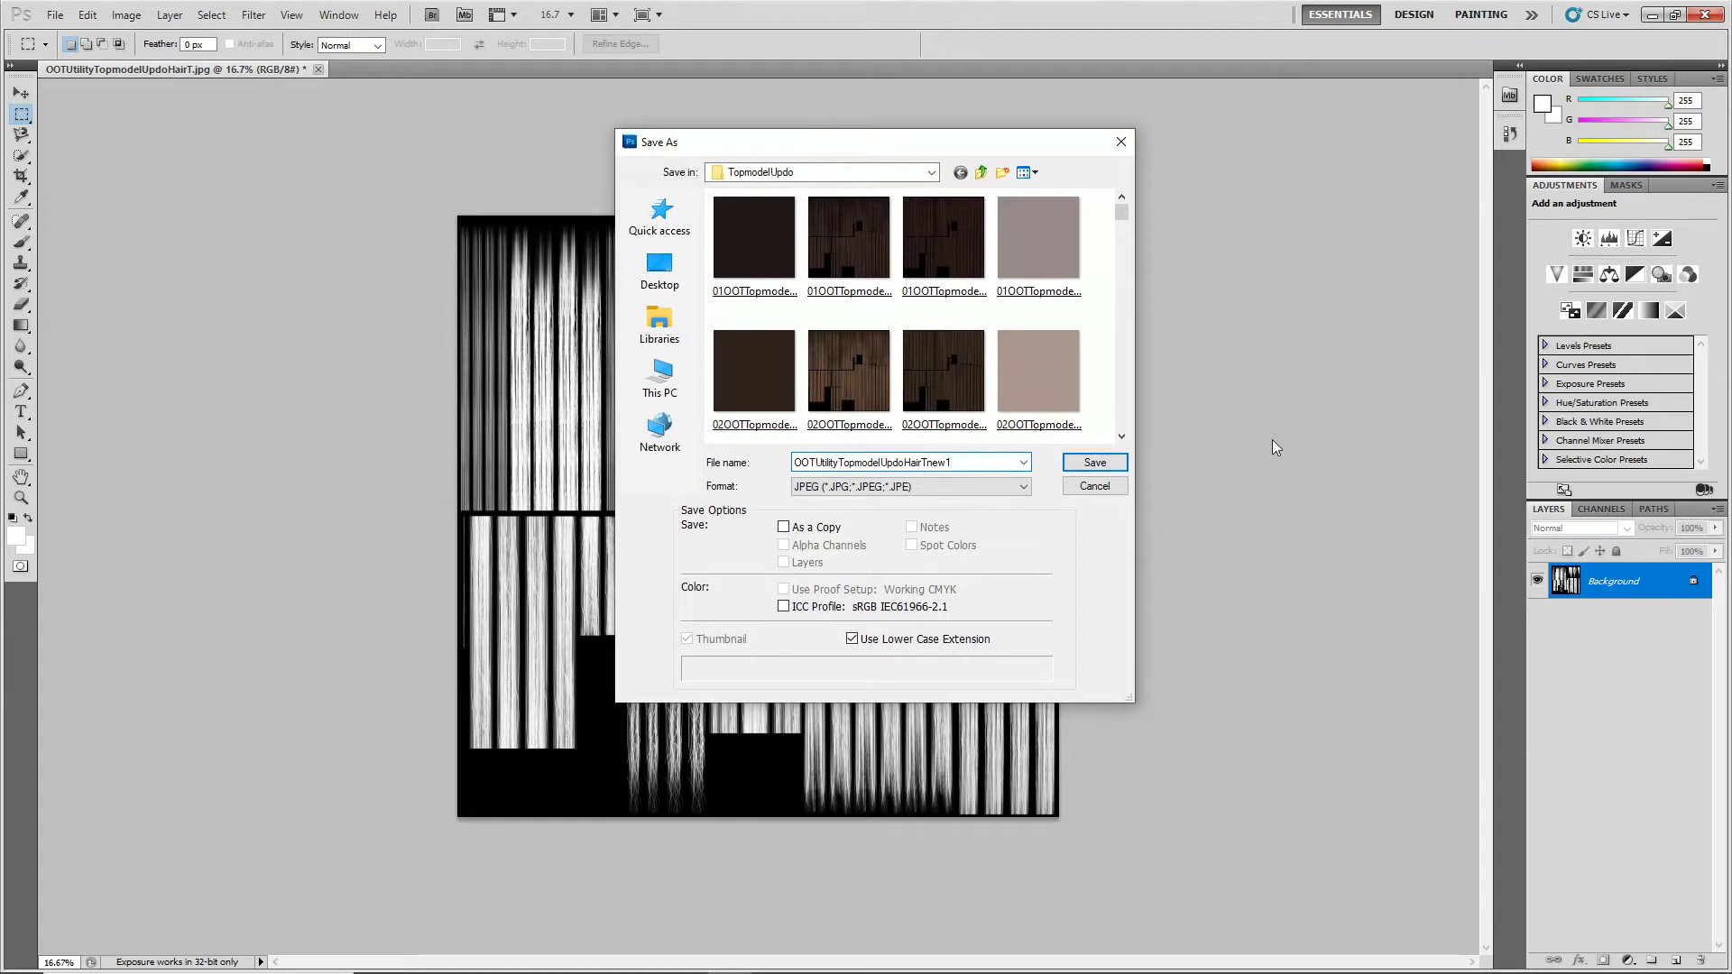
left_click(1097, 462)
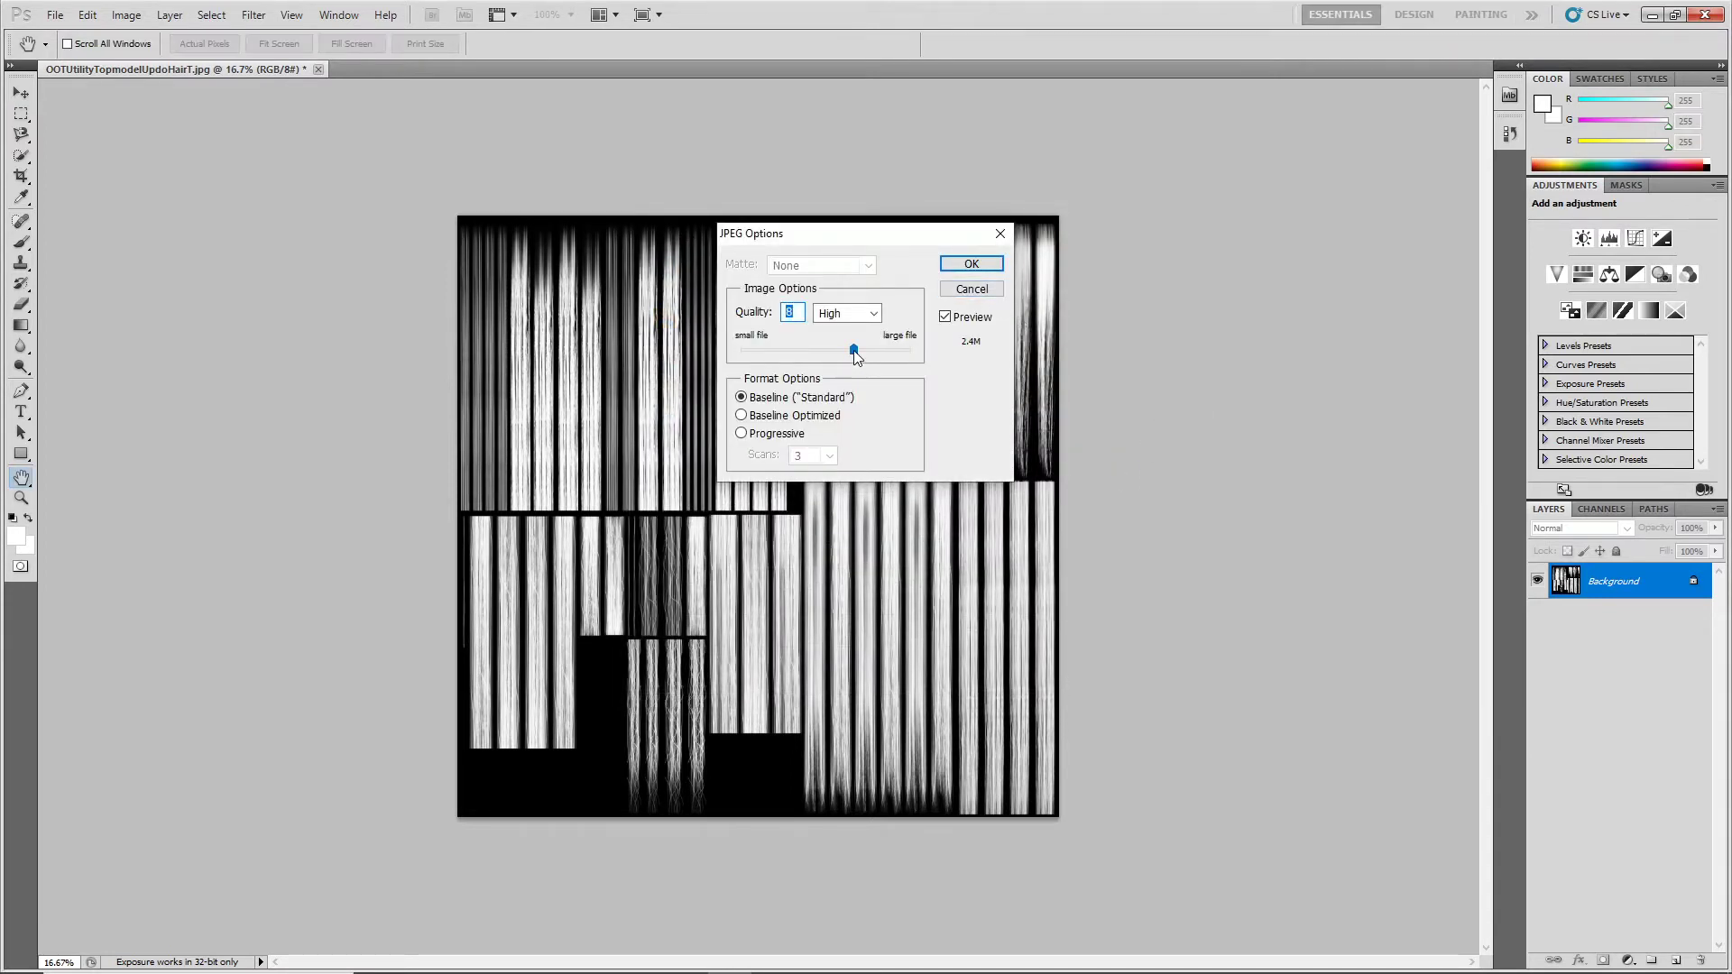
left_click_drag(854, 350, 952, 348)
left_click(989, 261)
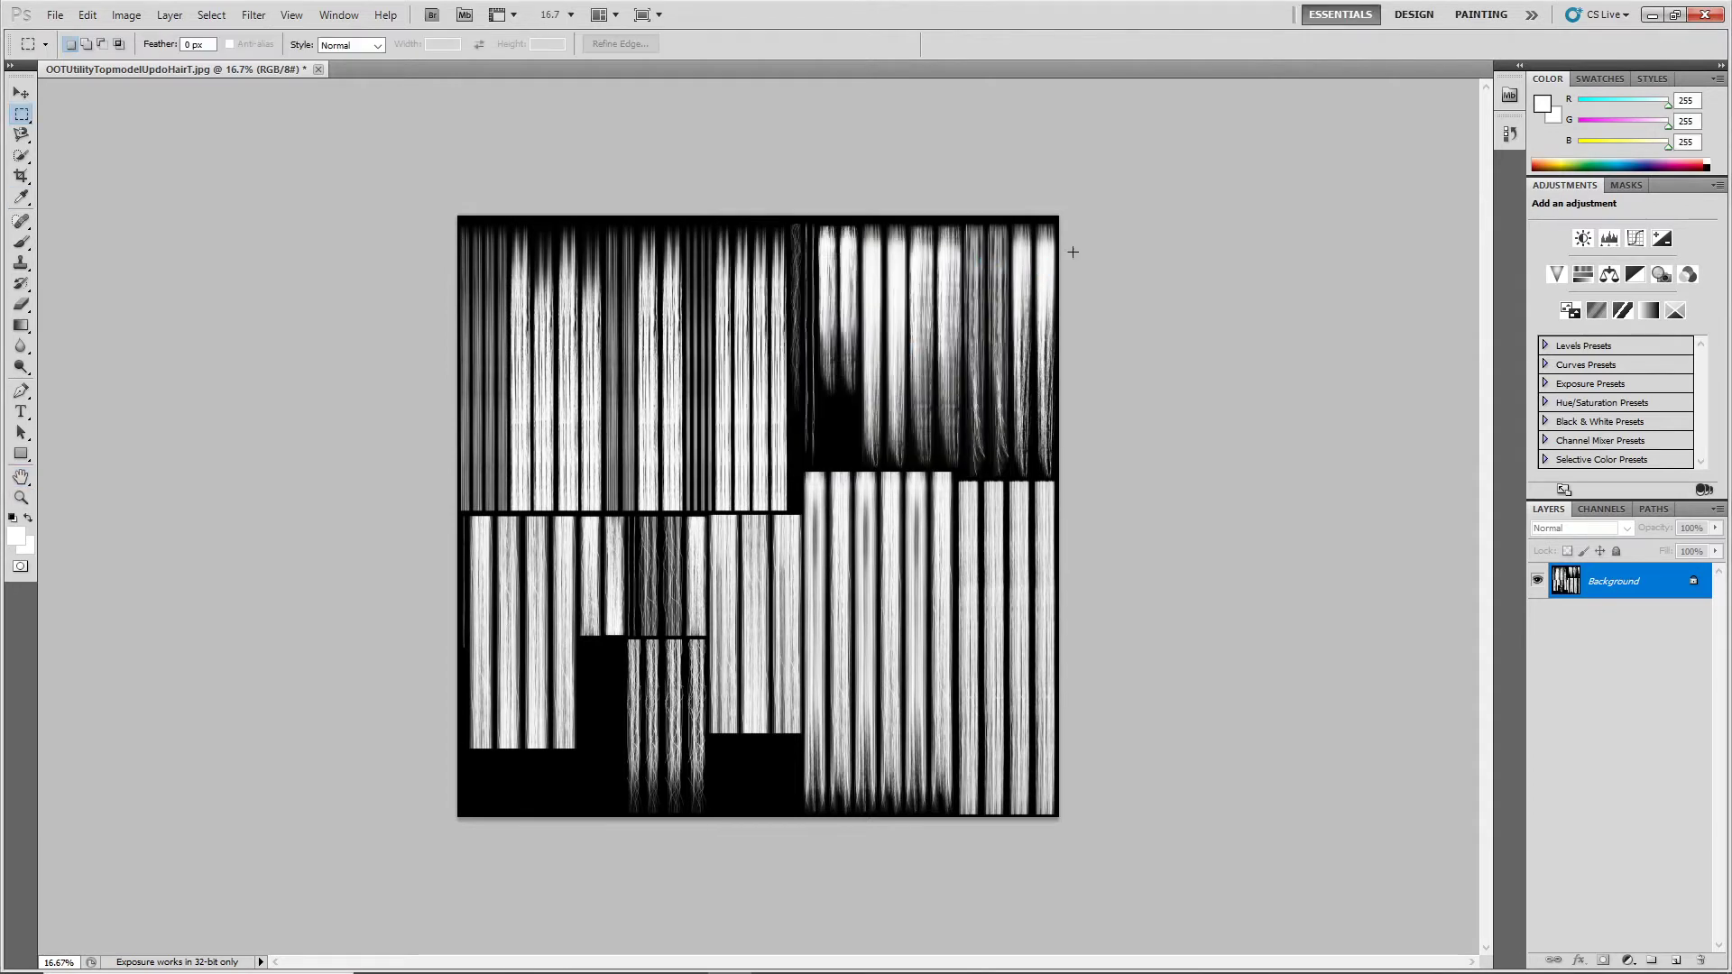
left_click(1652, 15)
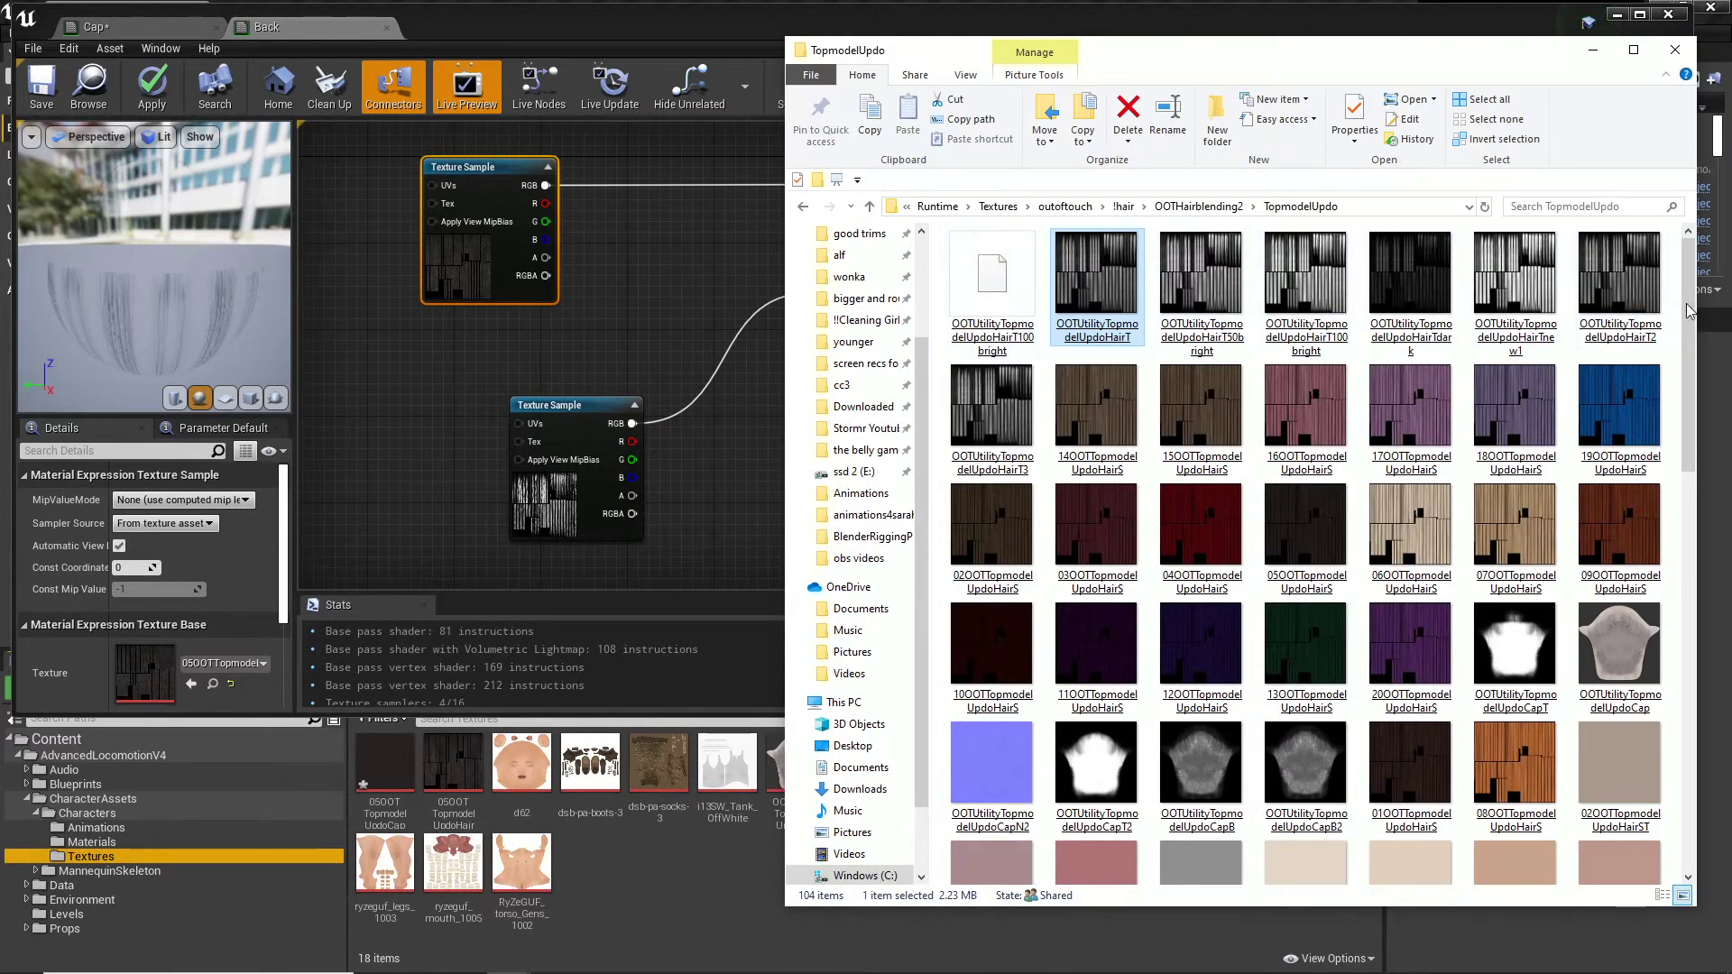
Browse the TopmodelUpdo thumbnails for the new HairTnew1 texture and select the T100bright file
scroll(1533, 361, "down", 10)
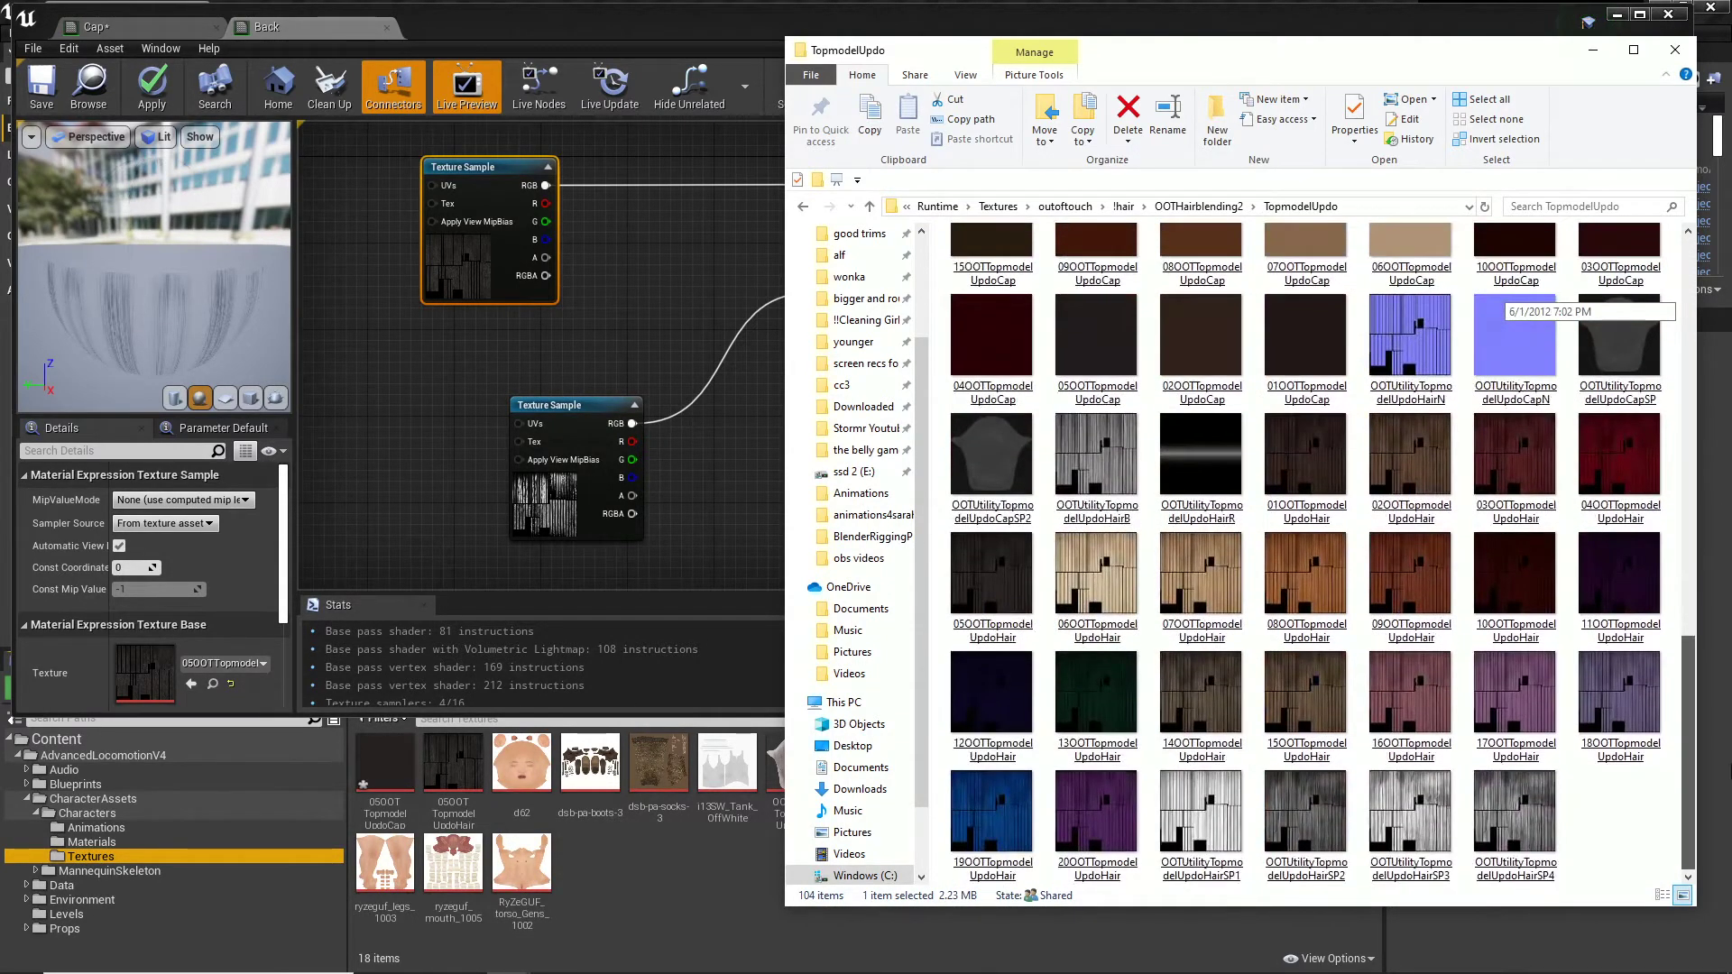
scroll(1646, 275, "up", 10)
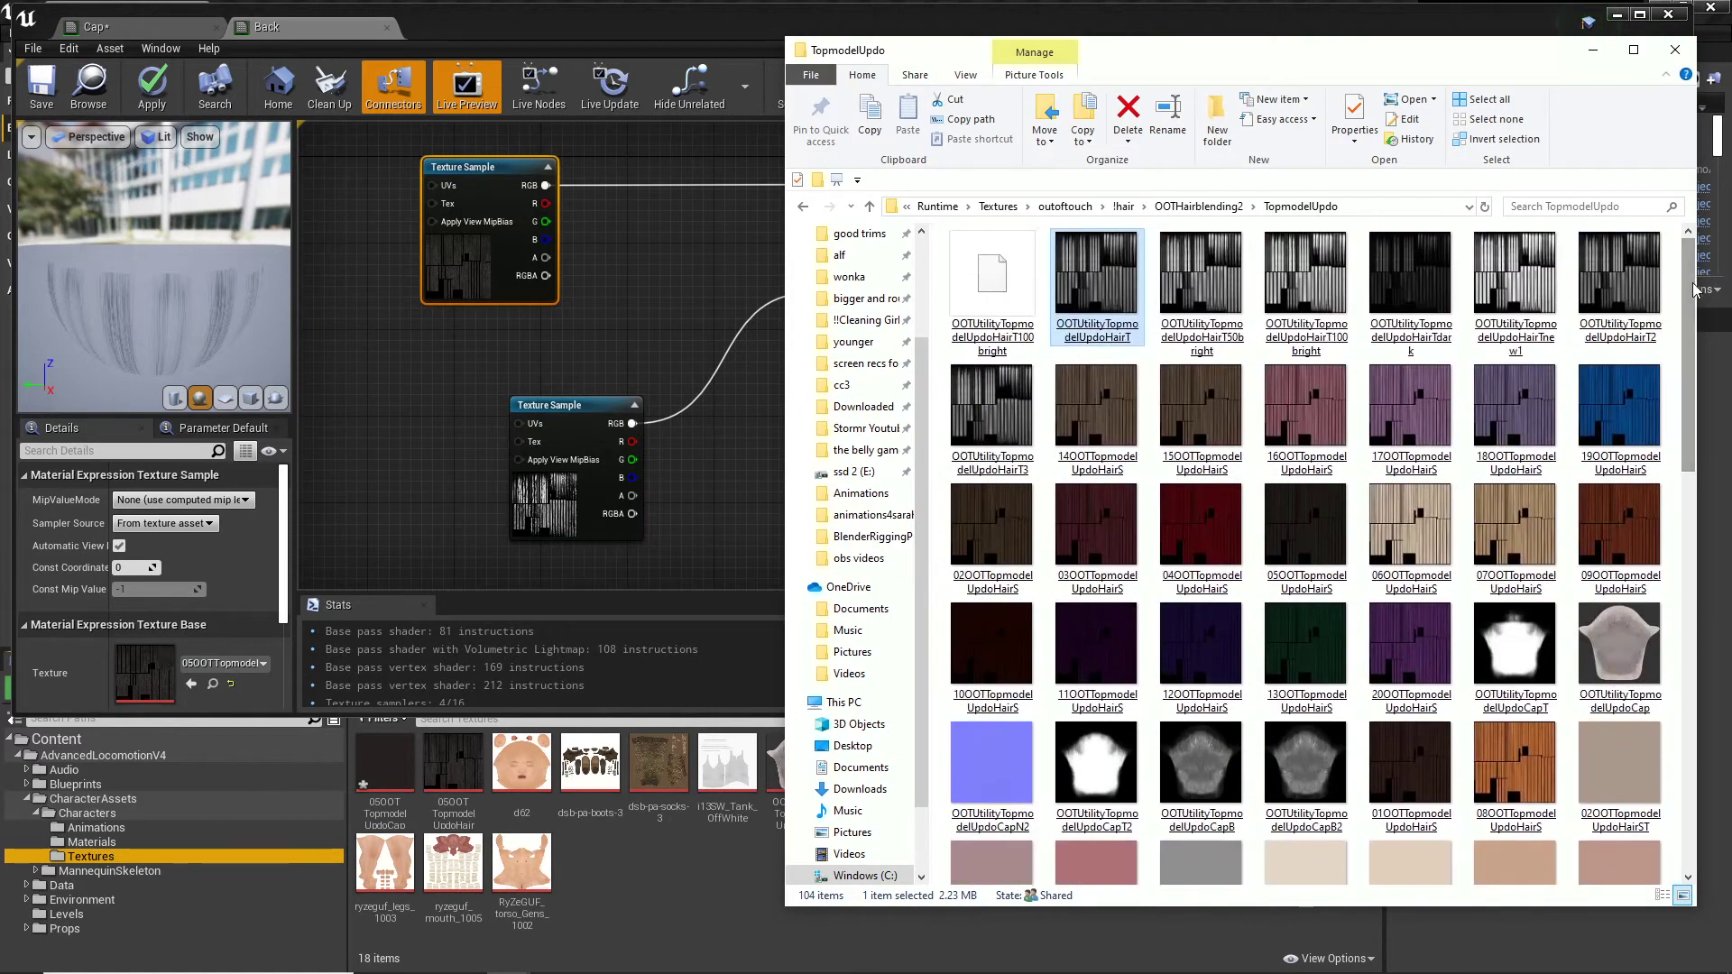
left_click(1025, 327)
In Photoshop's Save As dialog, confirm TopmodelUpdo is the save location, then cancel
key("super")
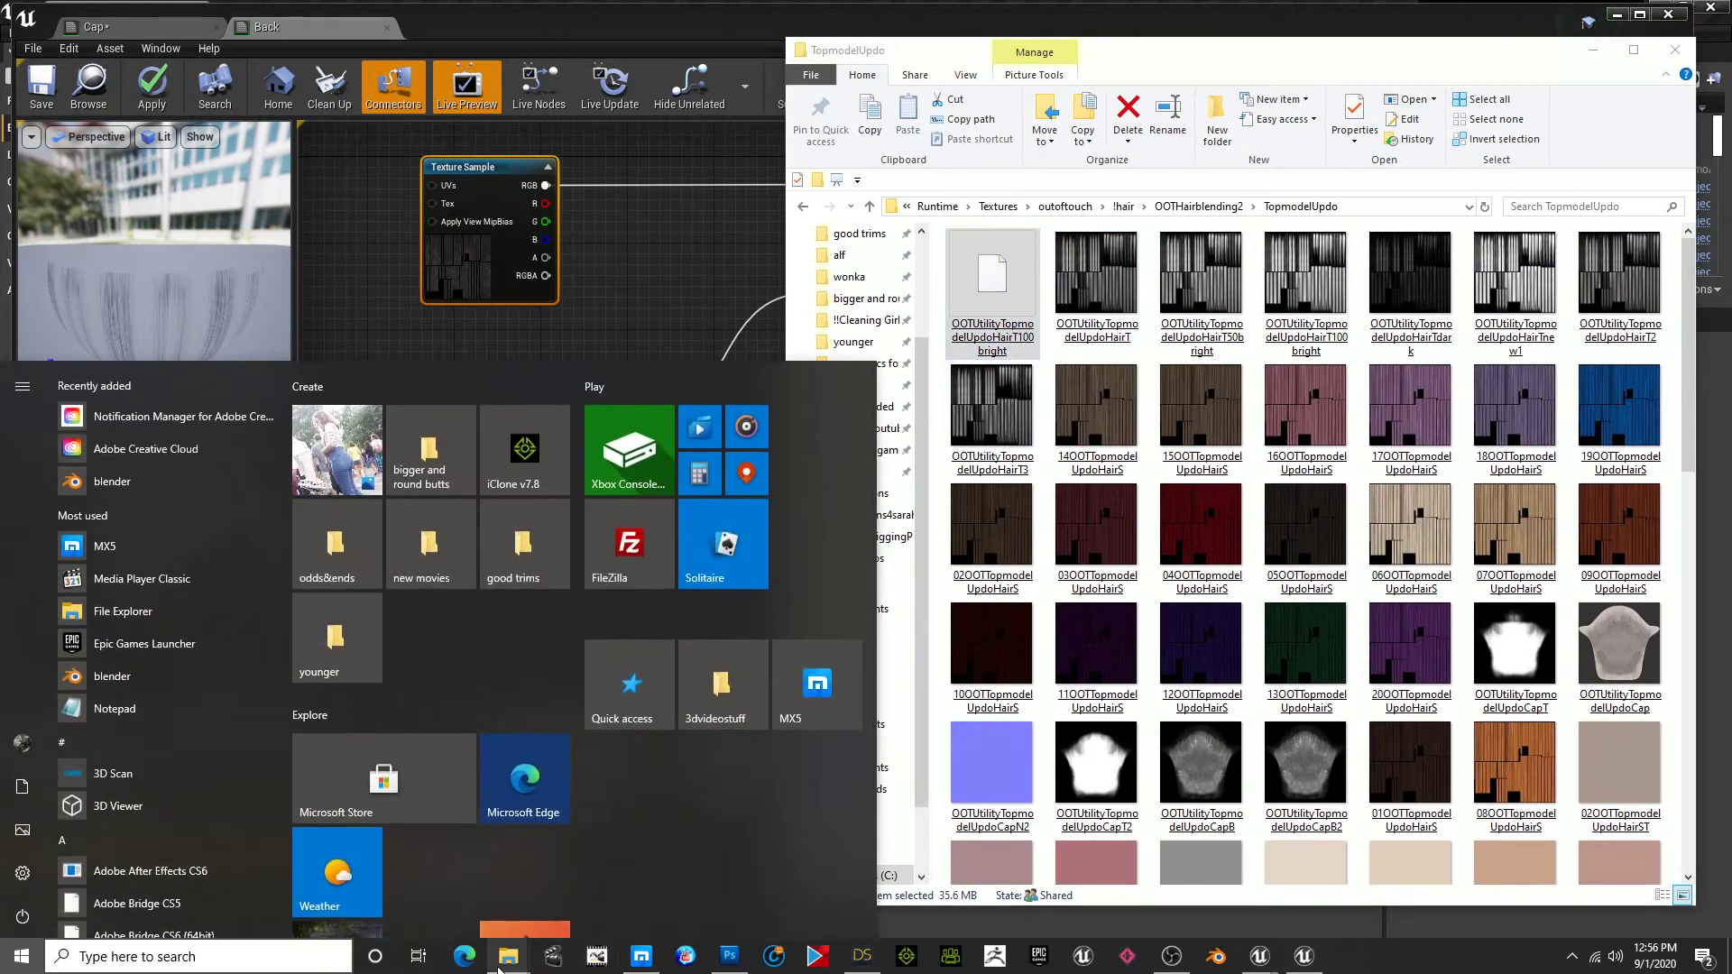
left_click(729, 957)
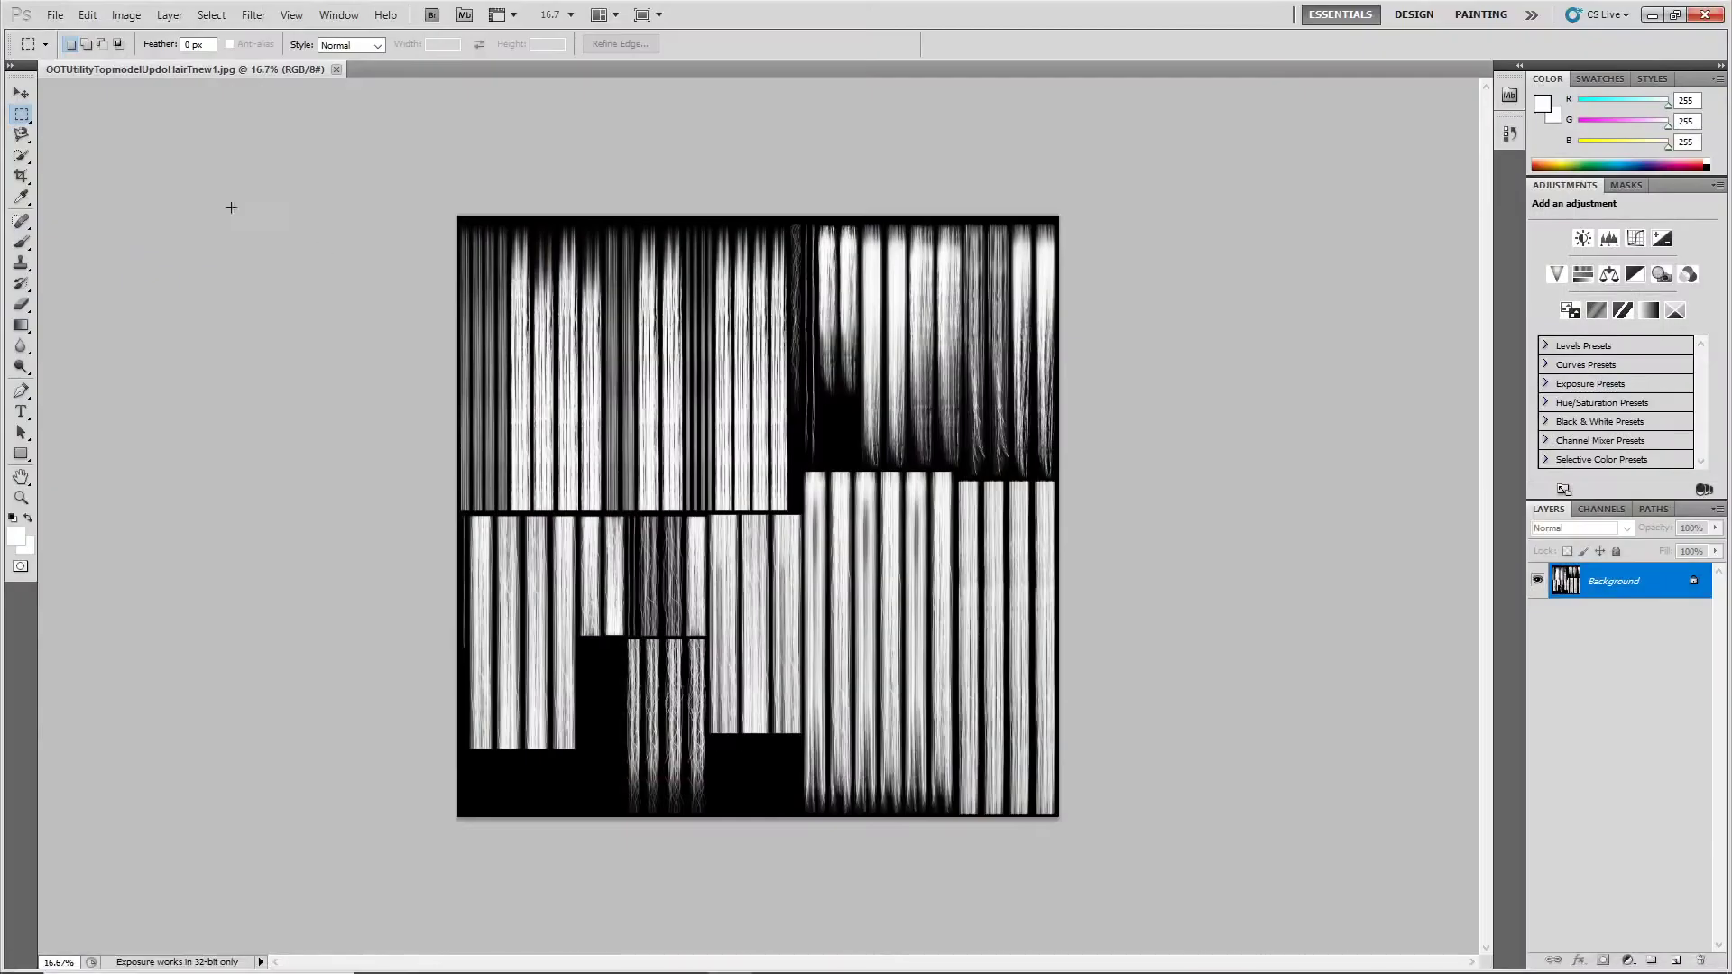
left_click(55, 14)
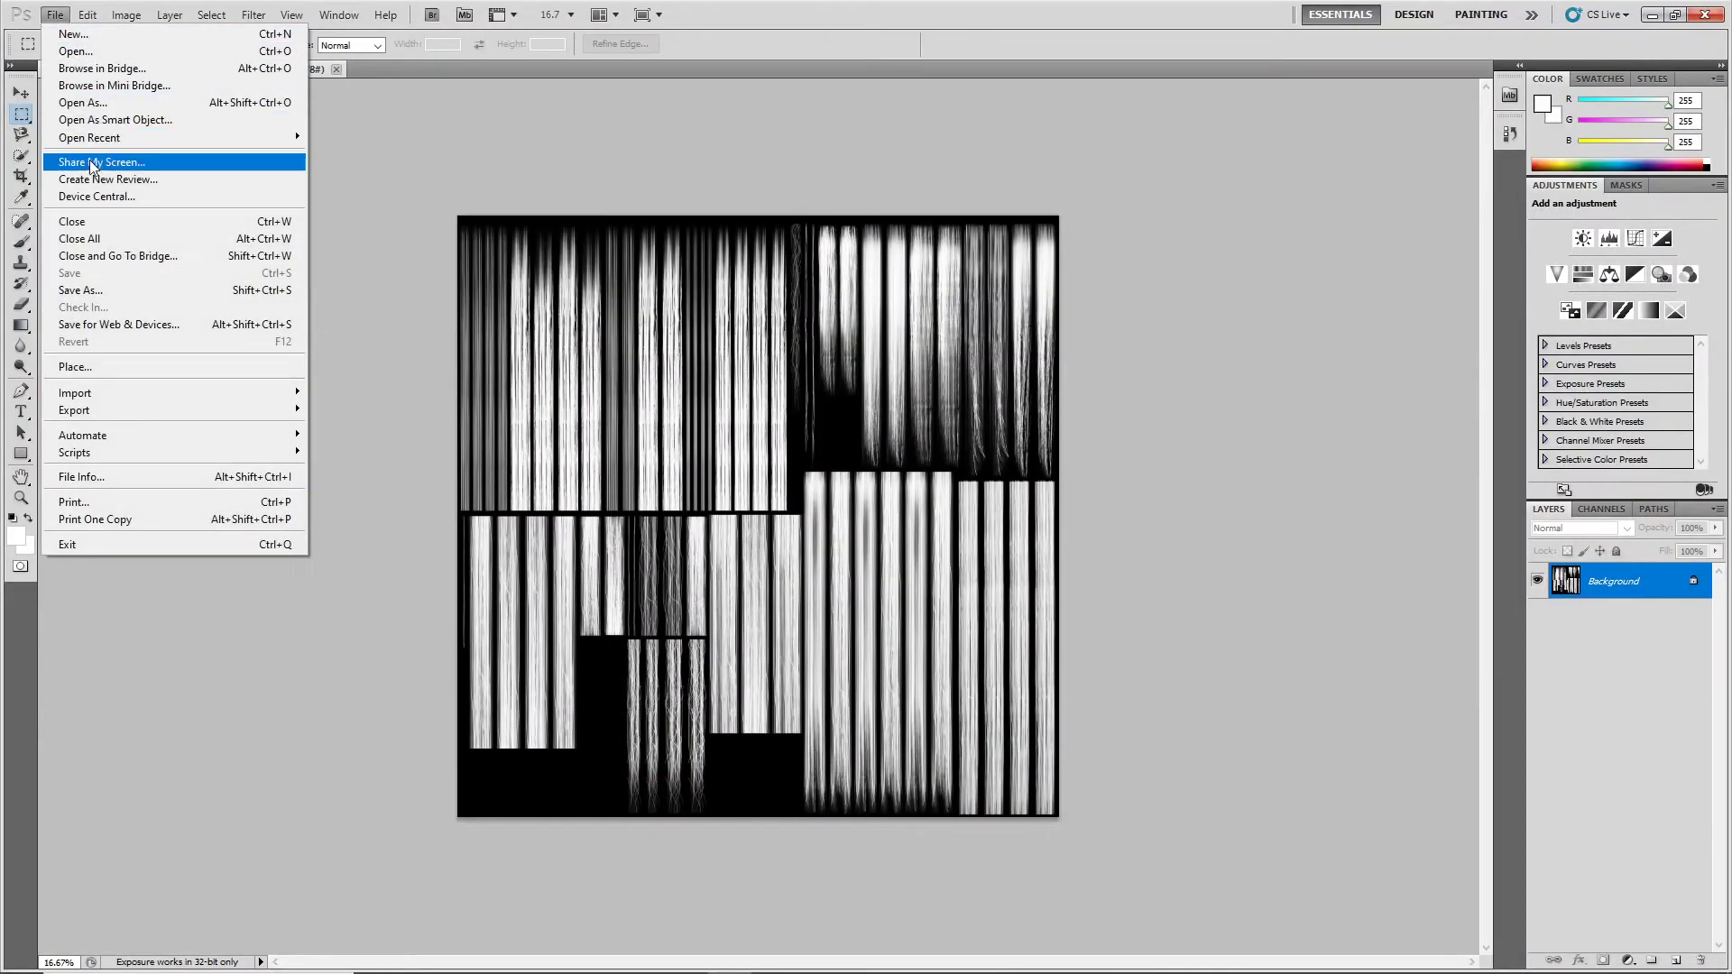
left_click(114, 290)
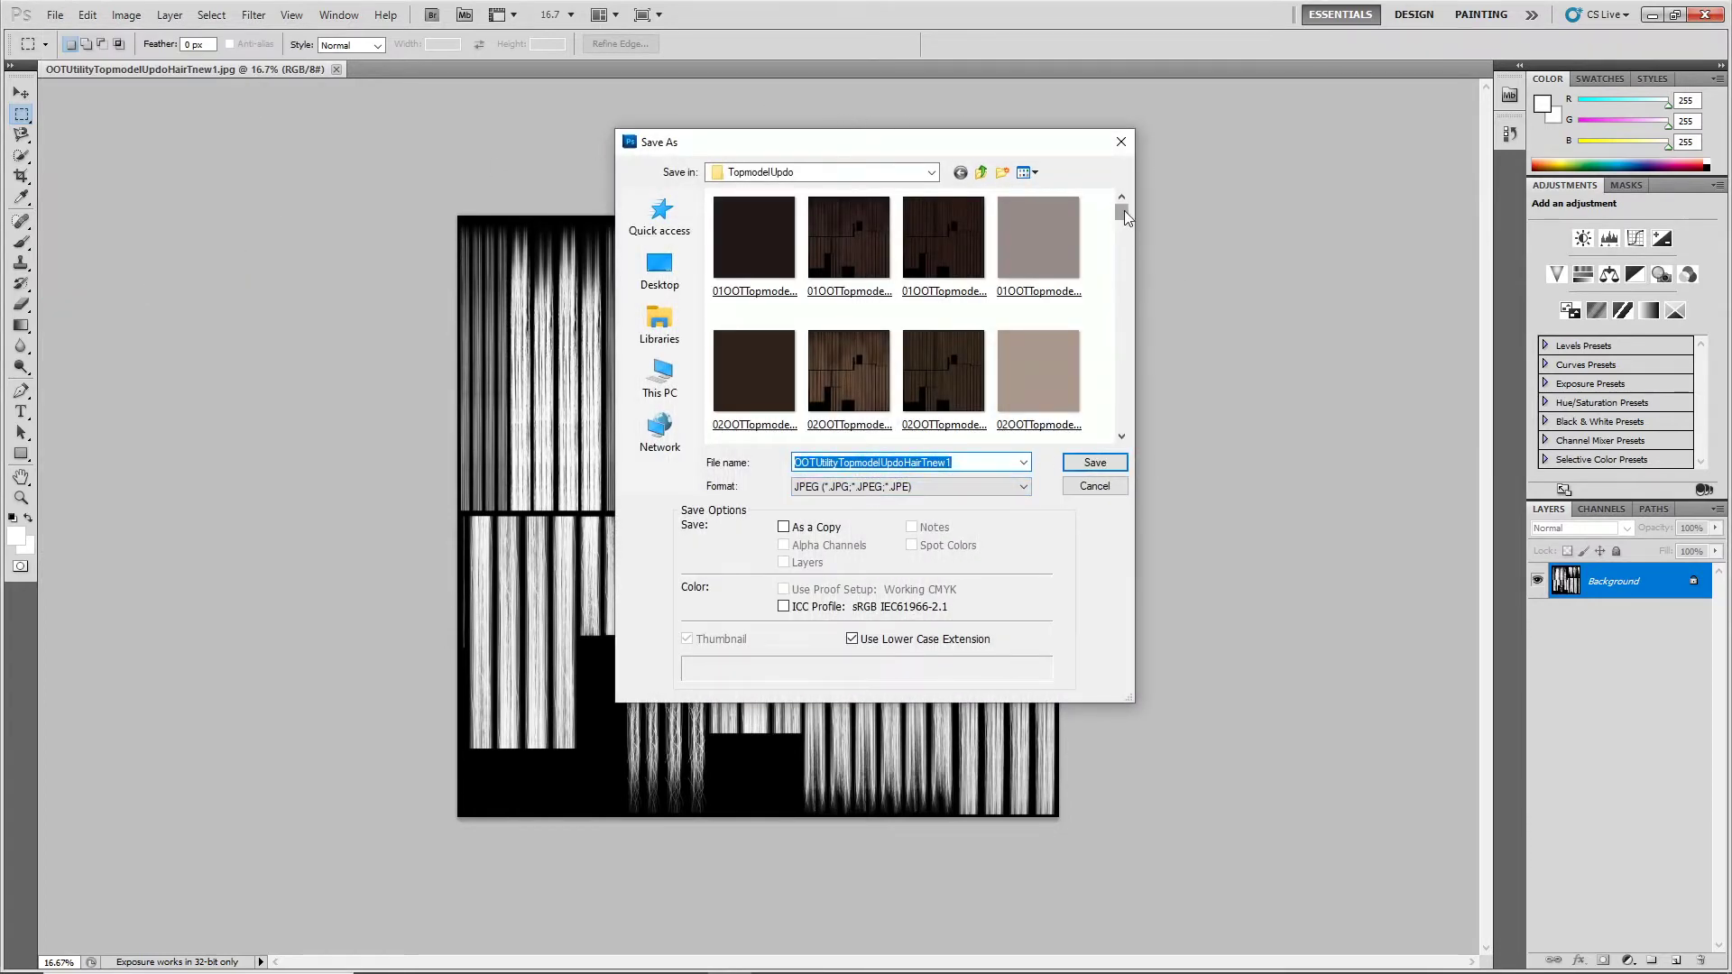
mouse_move(1123, 213)
left_mouse_down()
mouse_move(1148, 447)
mouse_move(1129, 207)
left_mouse_up()
left_click(980, 172)
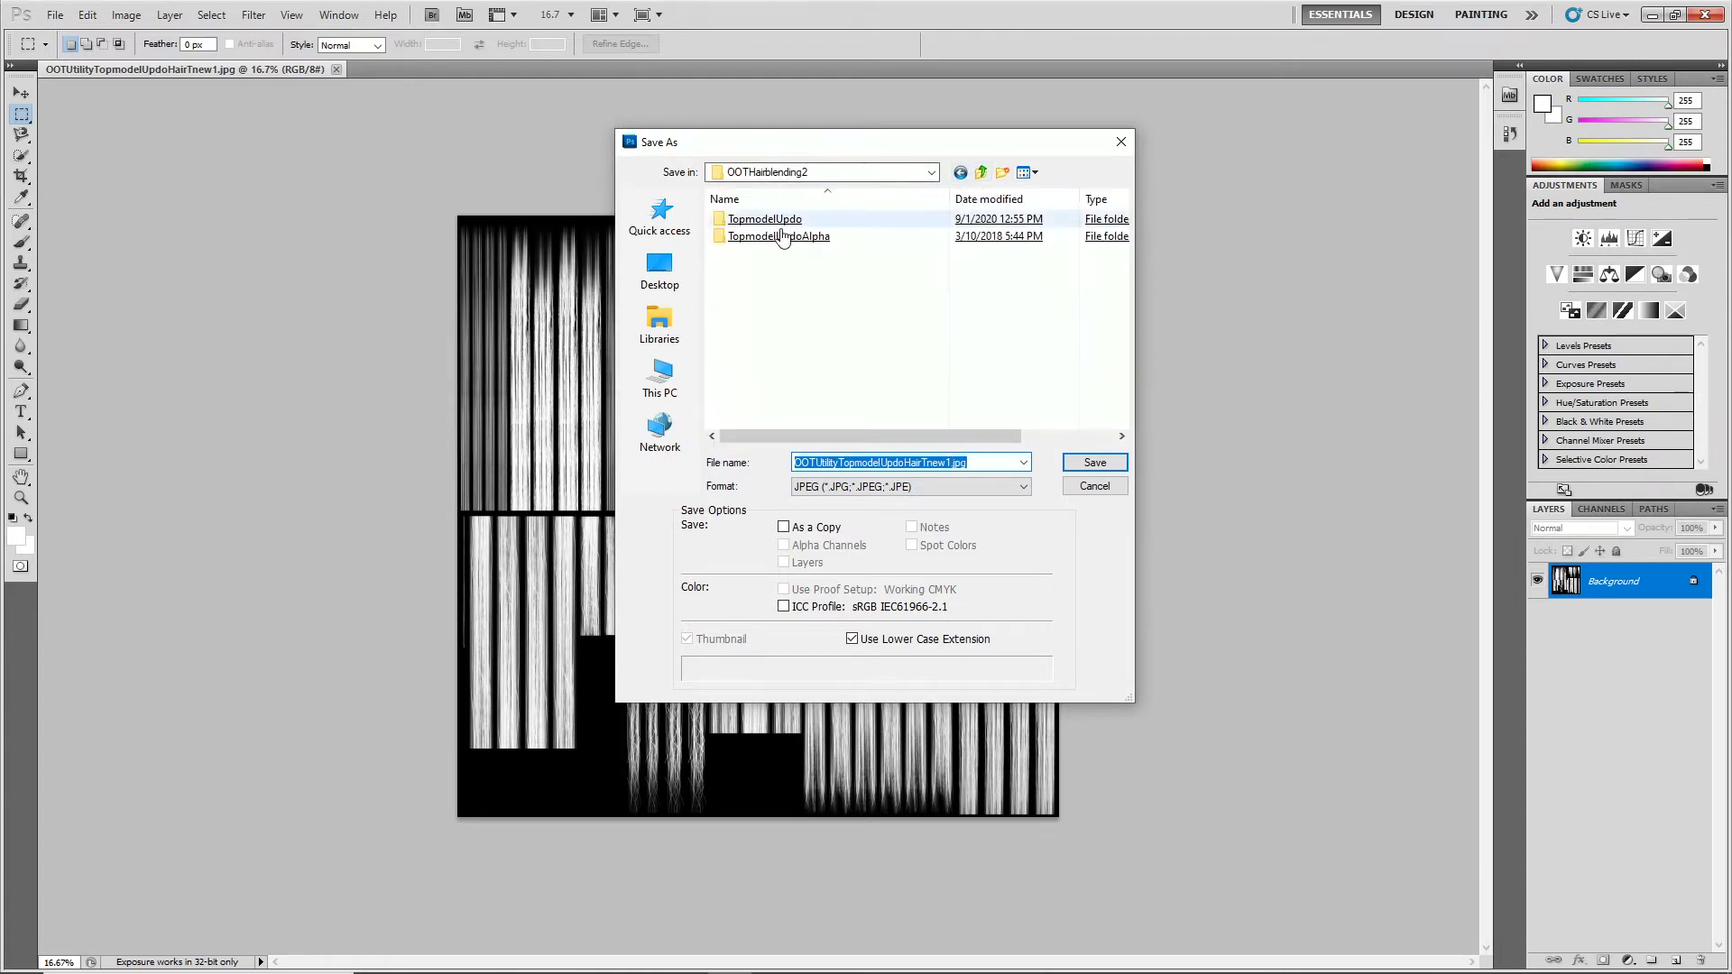
left_click(898, 222)
double_click(900, 228)
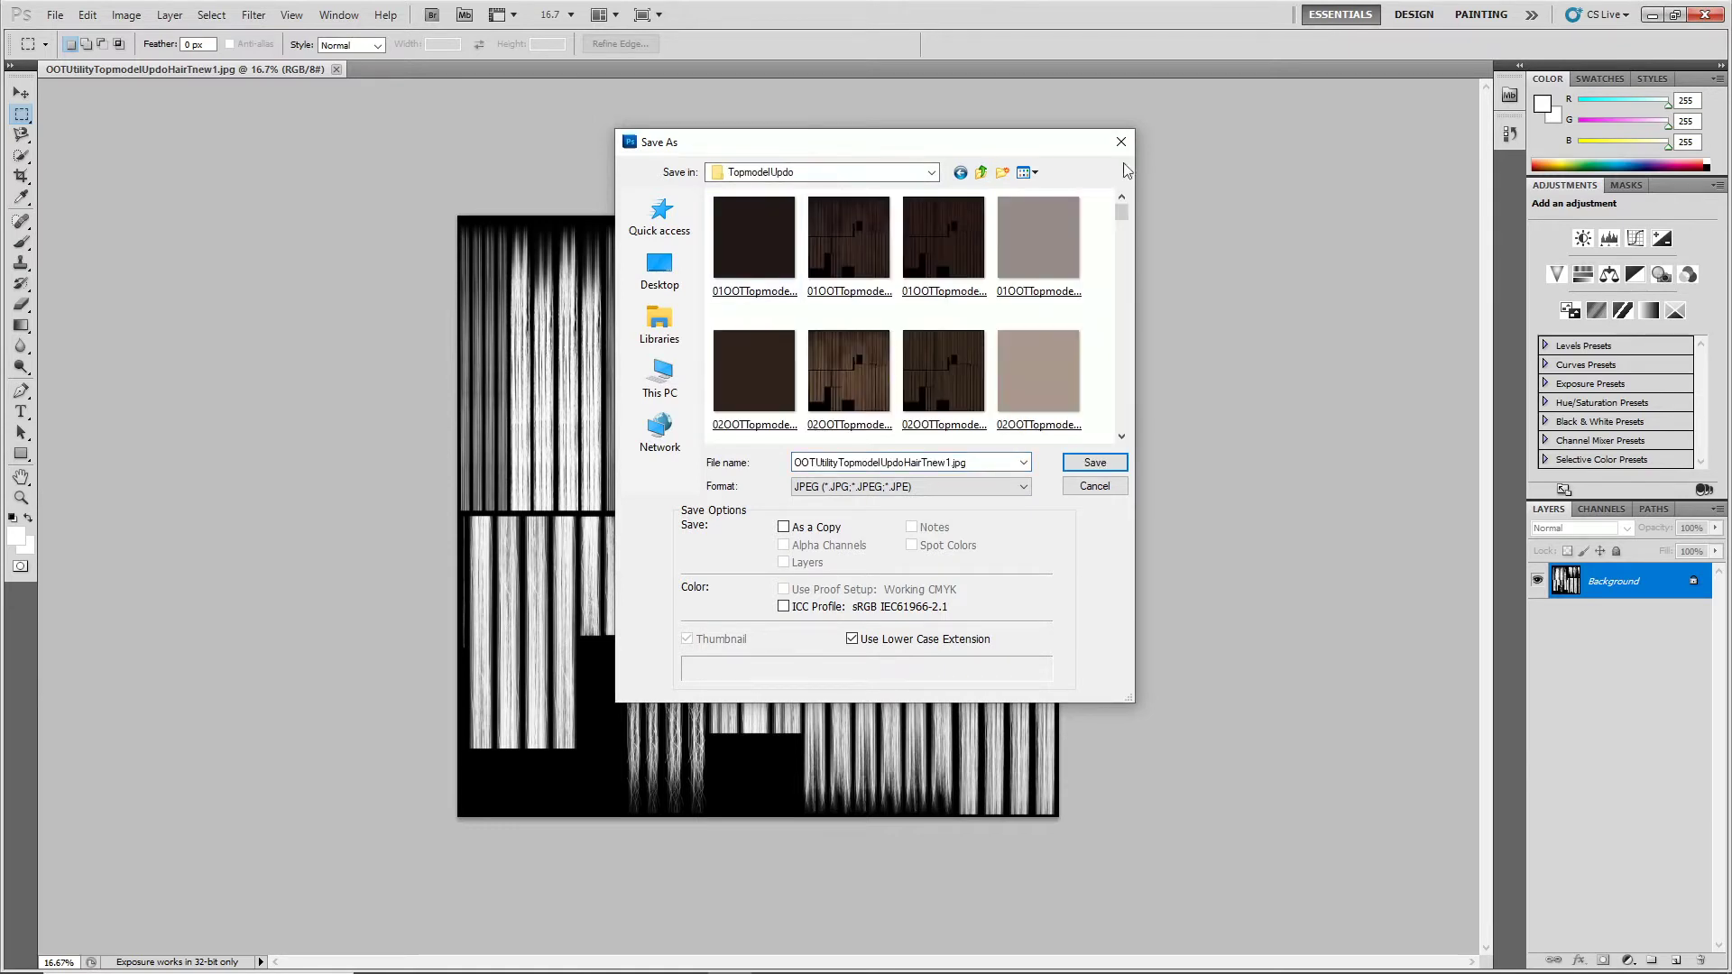
left_click(1094, 486)
left_click(1651, 16)
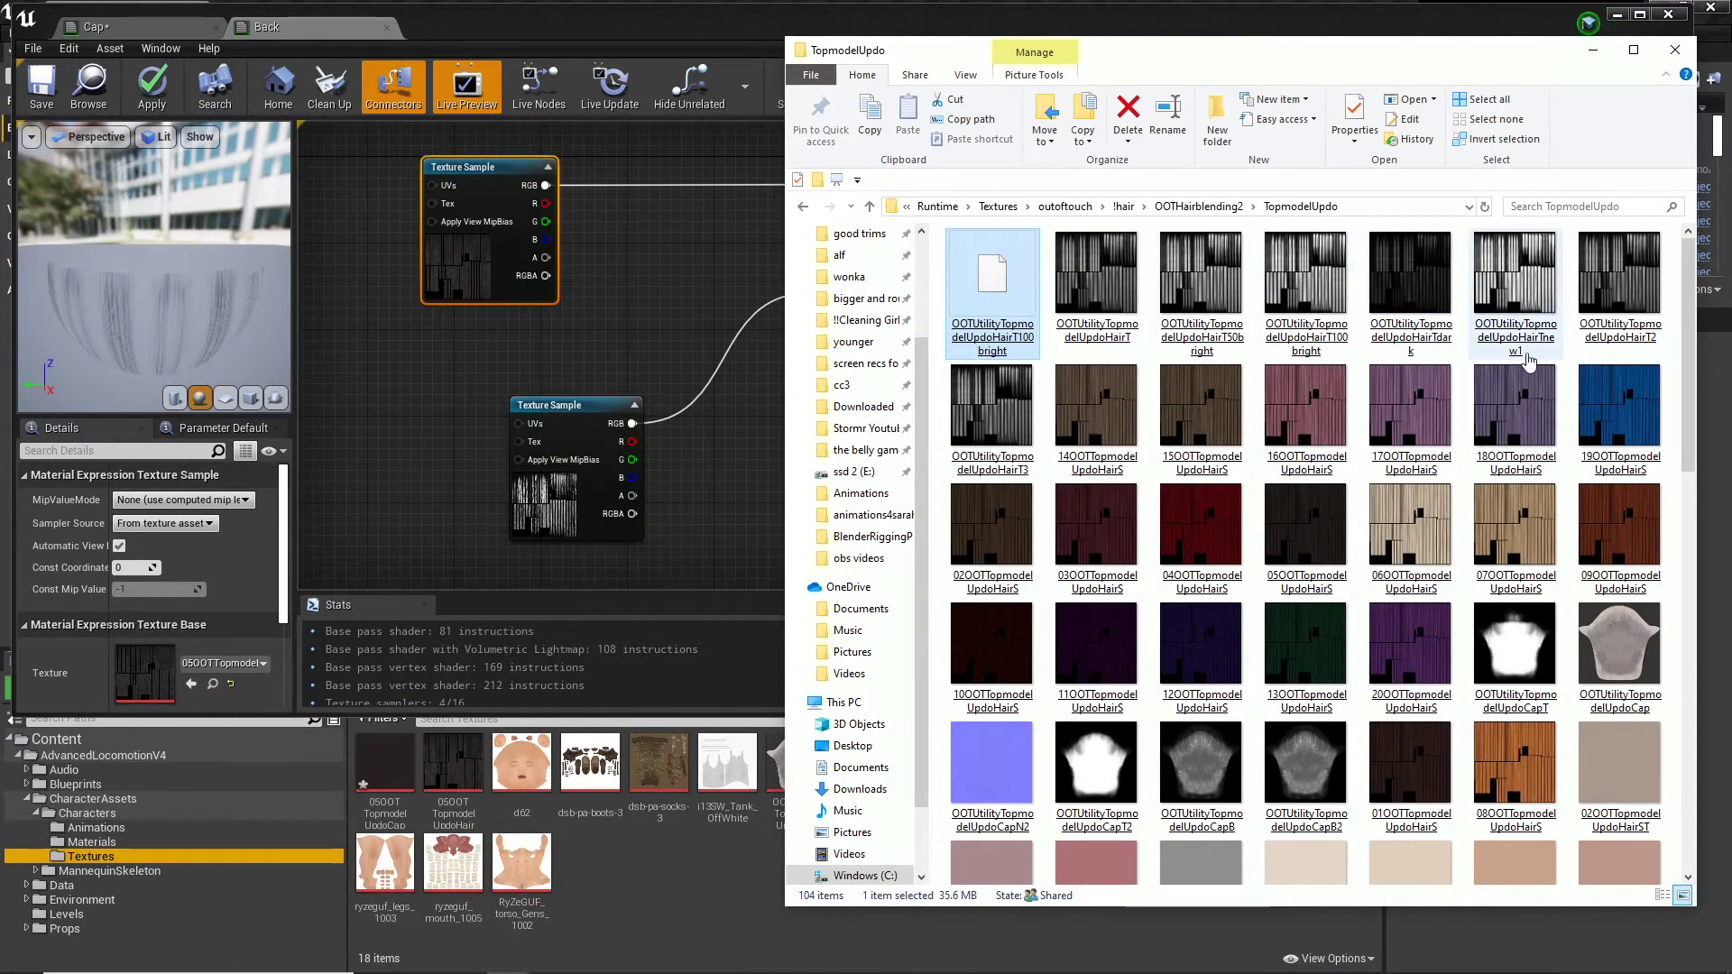
Sort the TopmodelUpdo textures by date and scroll through the list
right_click(1675, 358)
mouse_move(1619, 397)
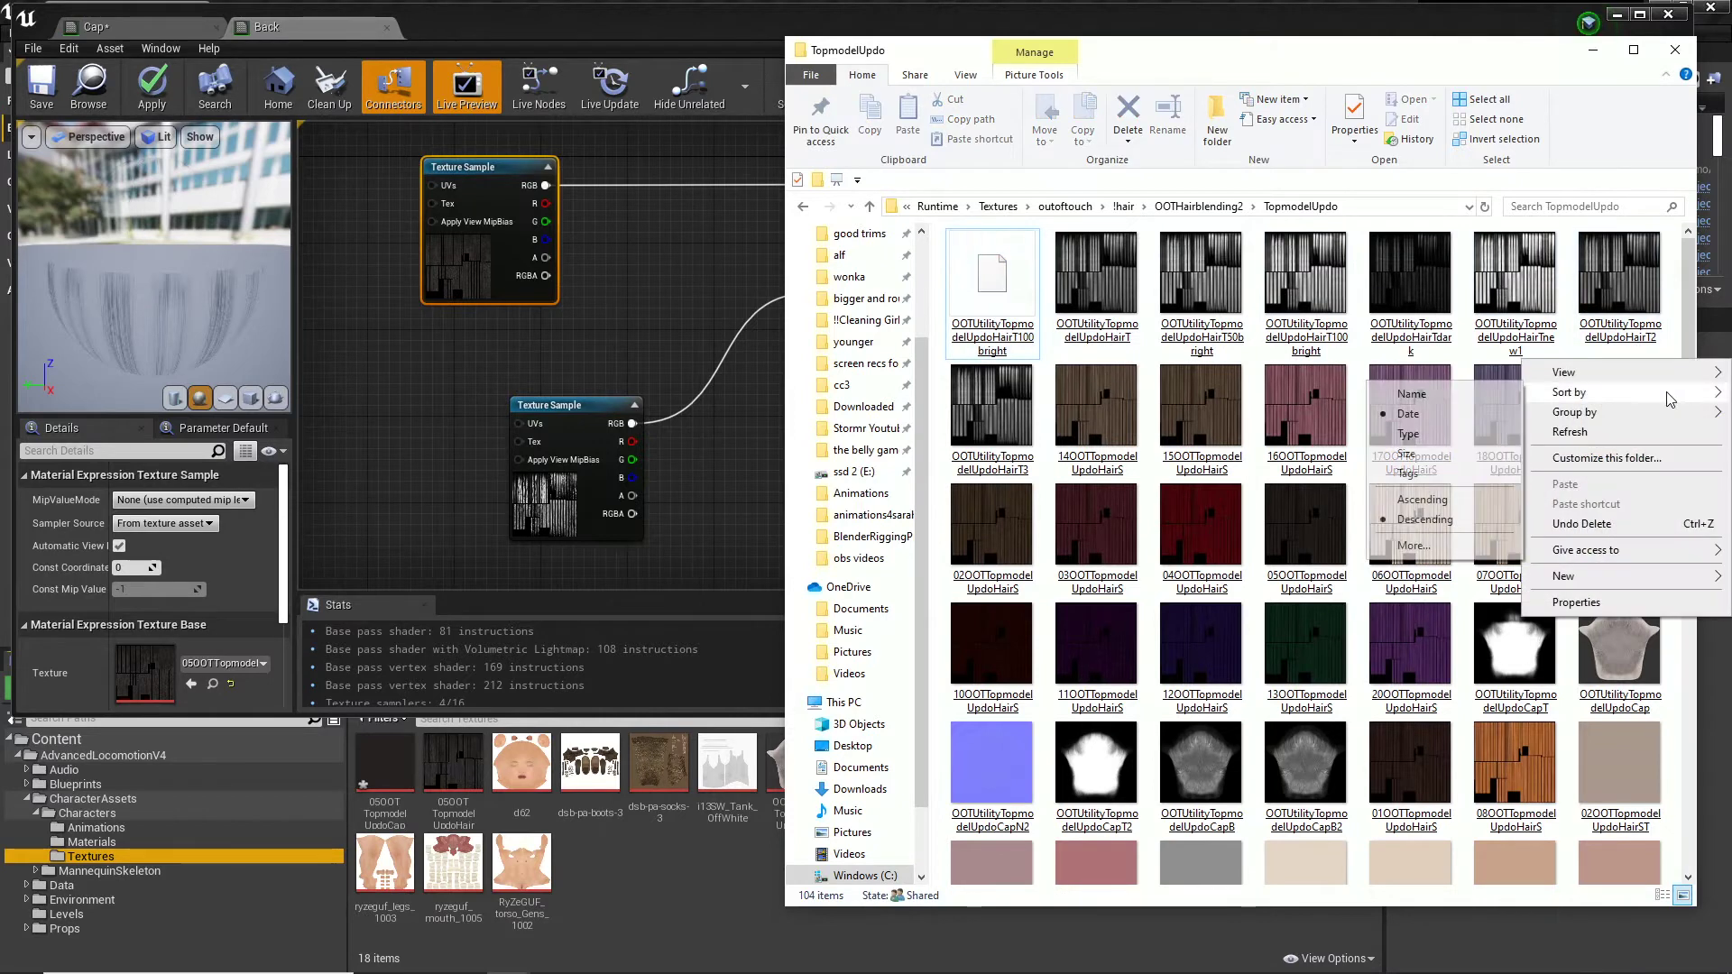
left_click(1409, 433)
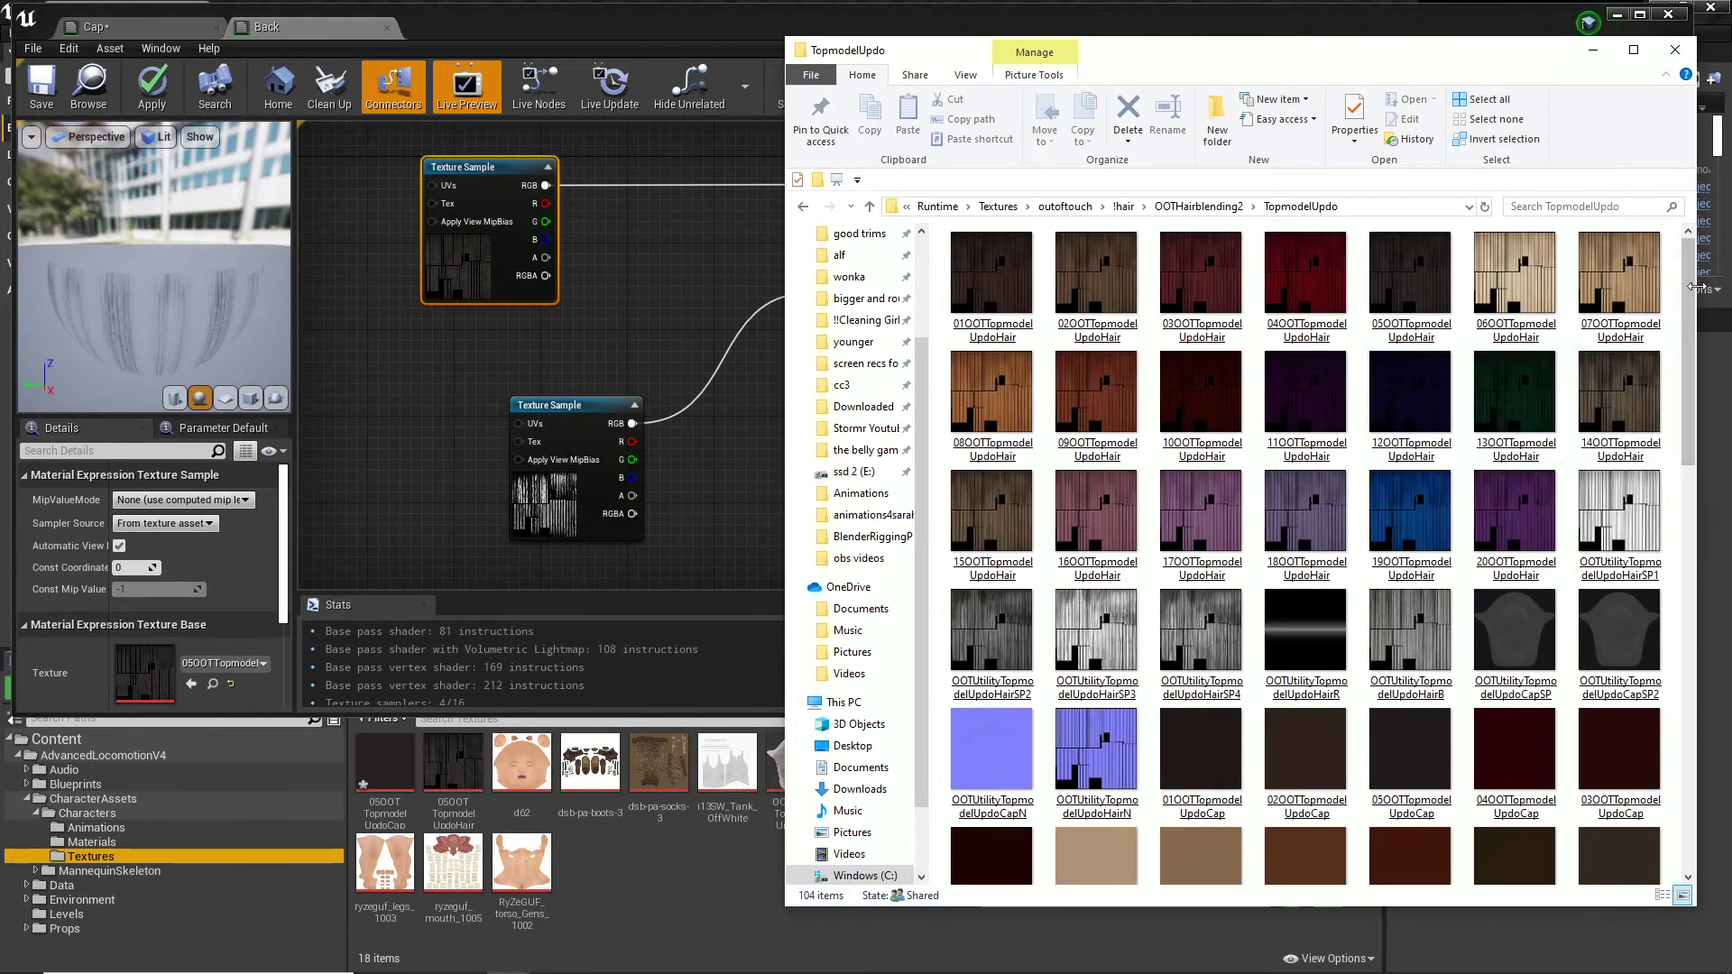
scroll(1498, 302, "down", 3)
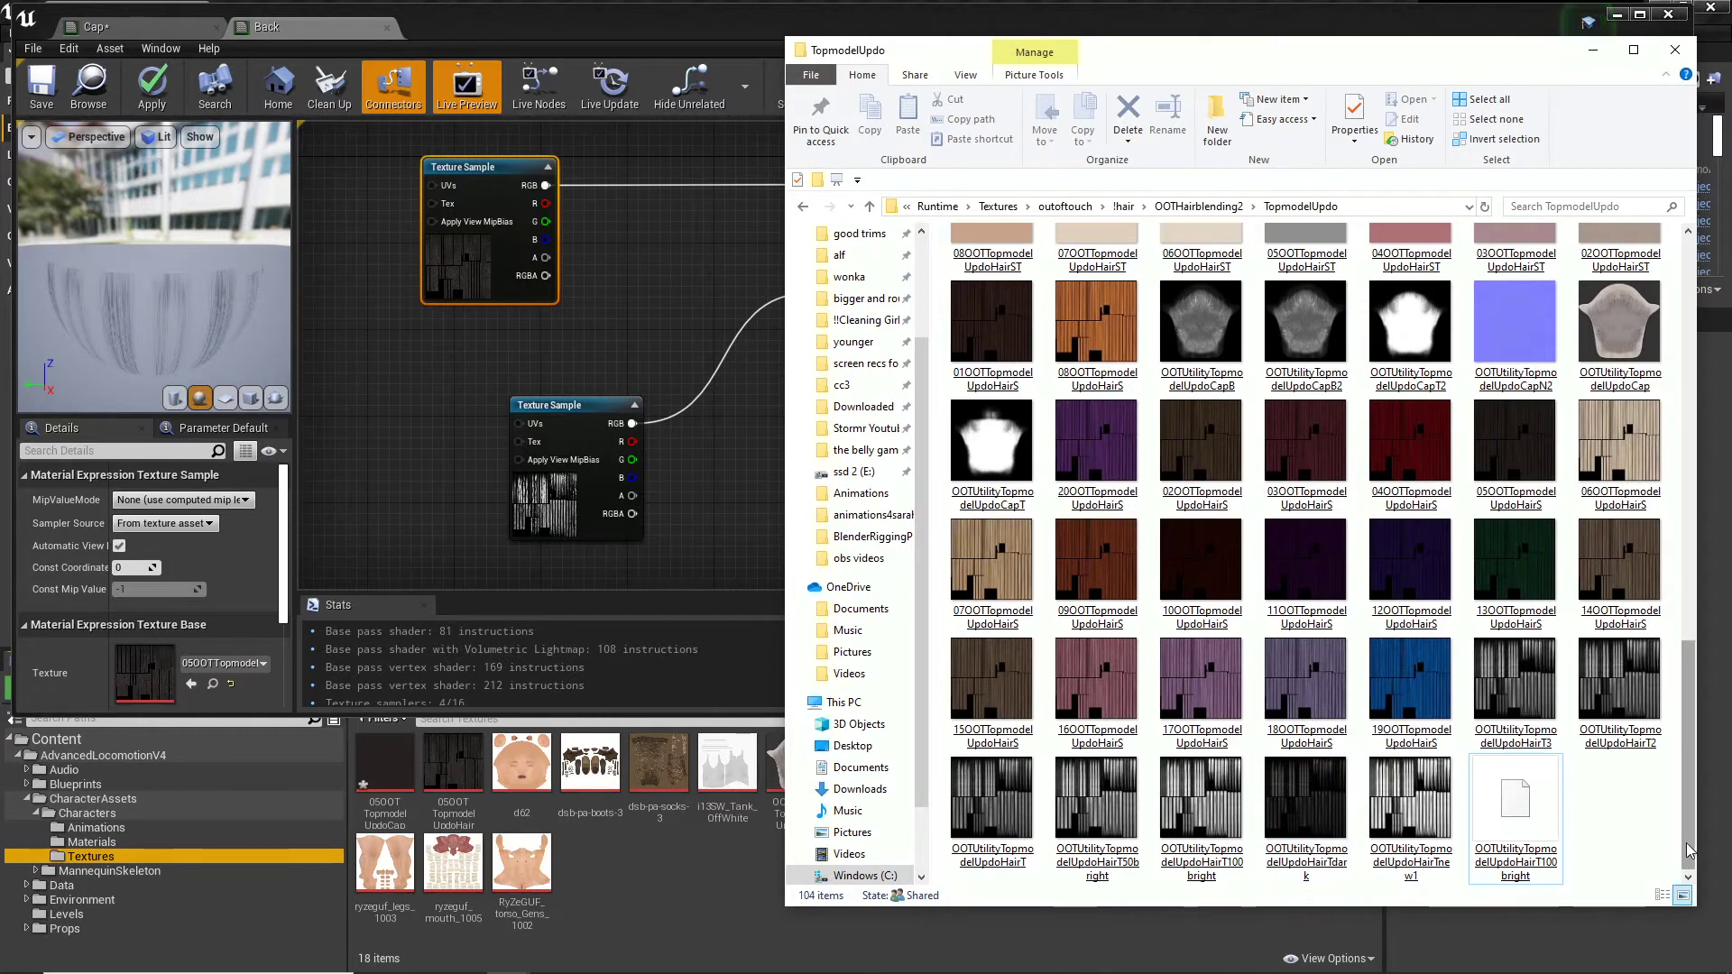
left_click_drag(1689, 850, 1721, 447)
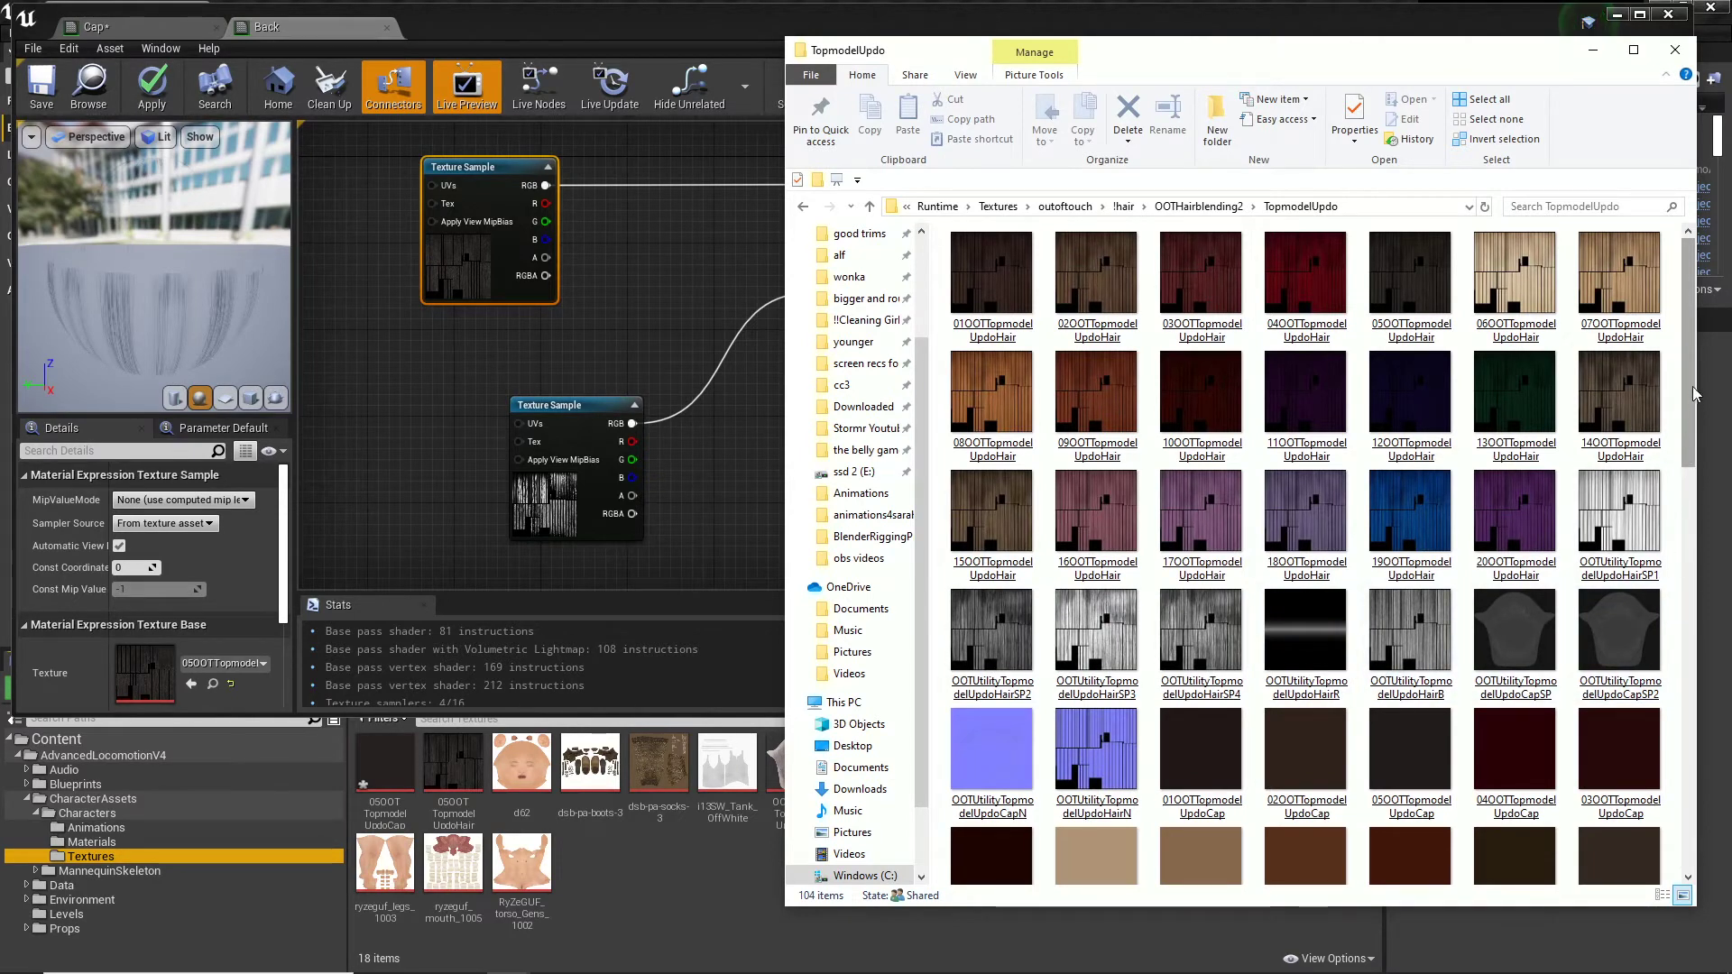
Re-sort by name and import OOTUtilityTopmodelUpdoHairTnew1 into Unreal's Textures folder
right_click(1670, 307)
mouse_move(1650, 341)
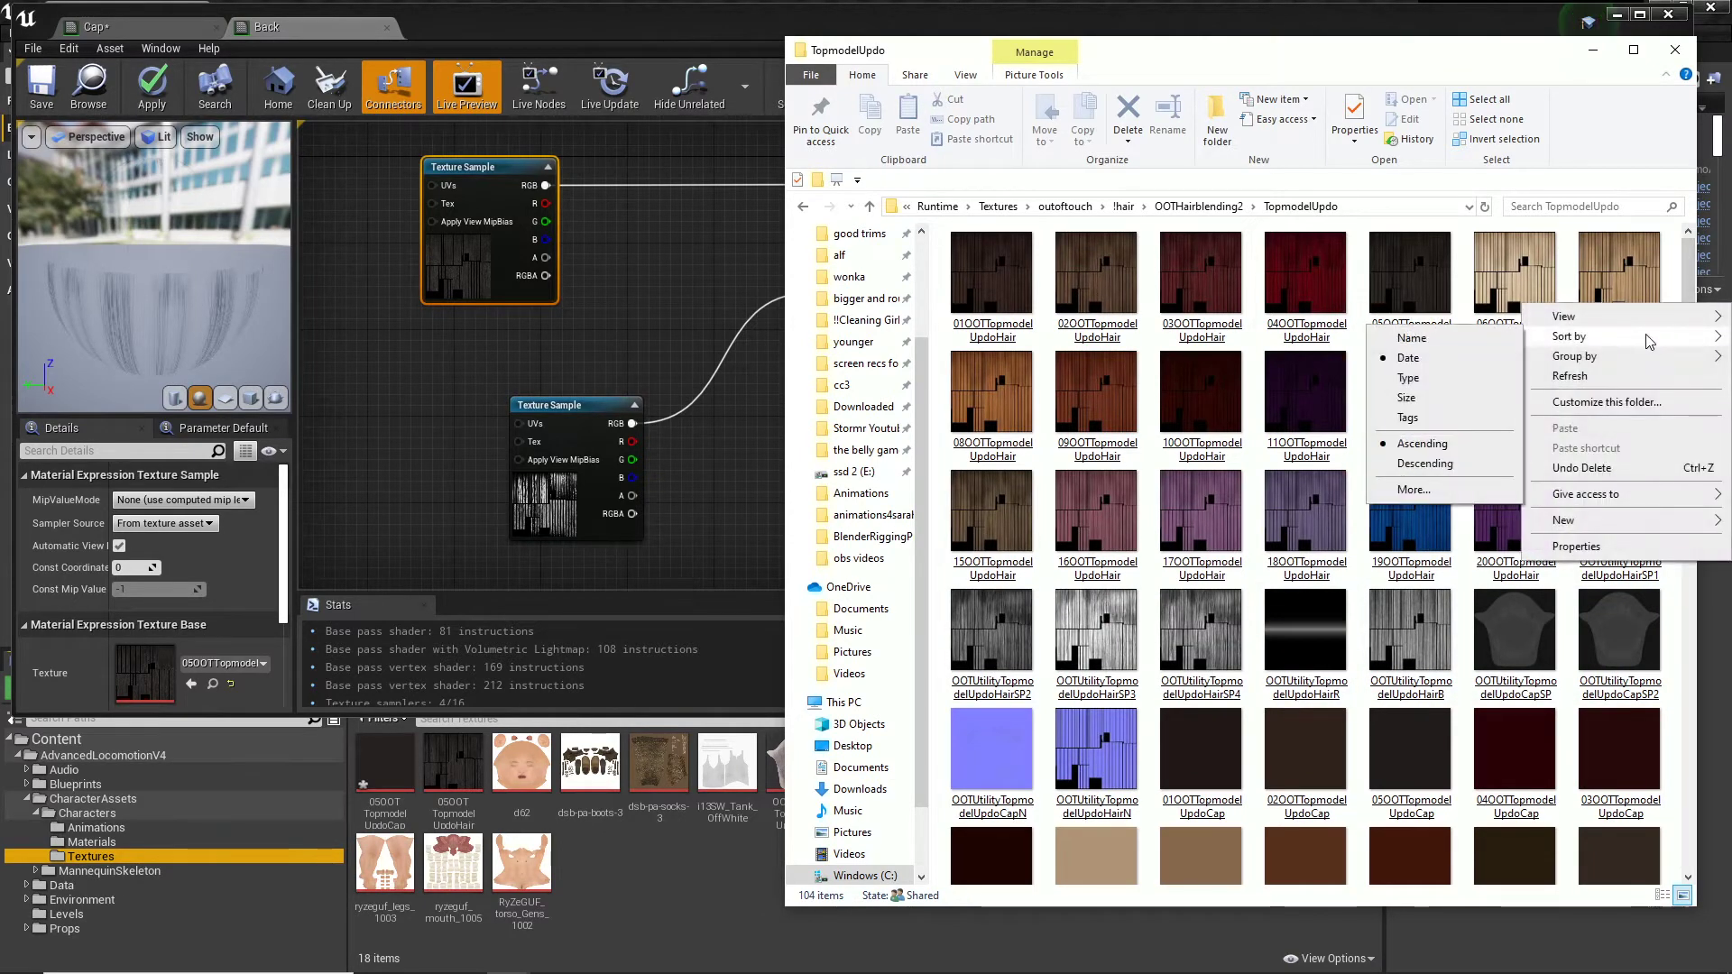
left_click(1412, 339)
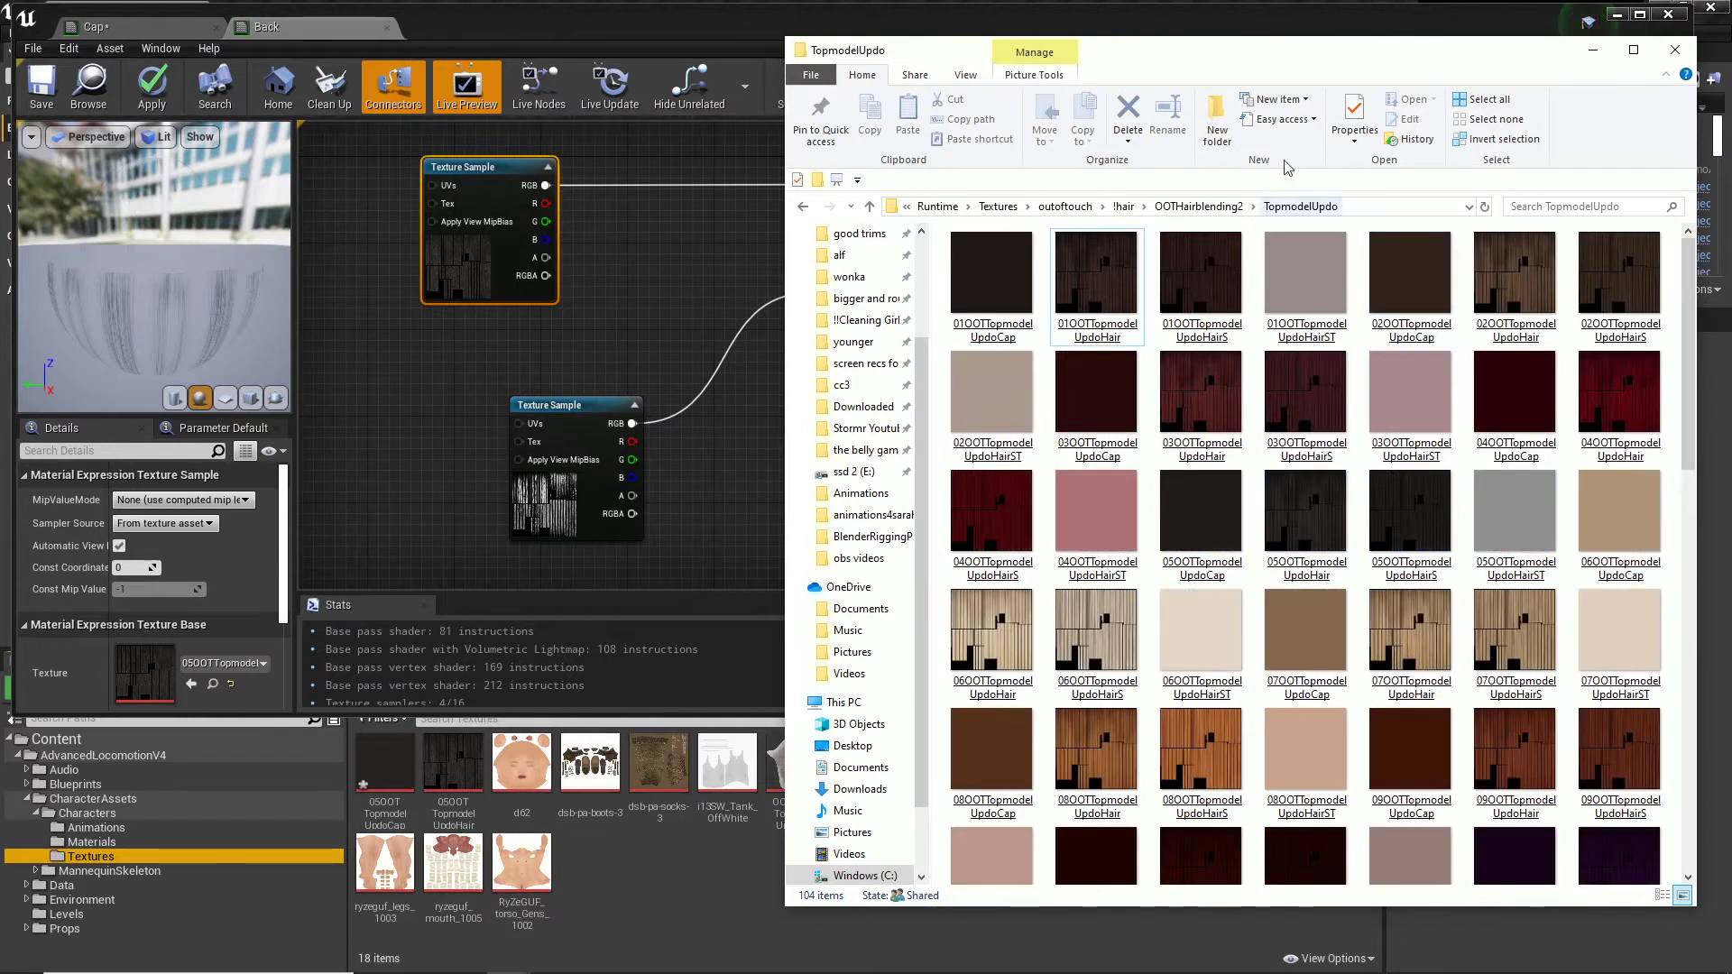
left_click_drag(1688, 336, 1723, 812)
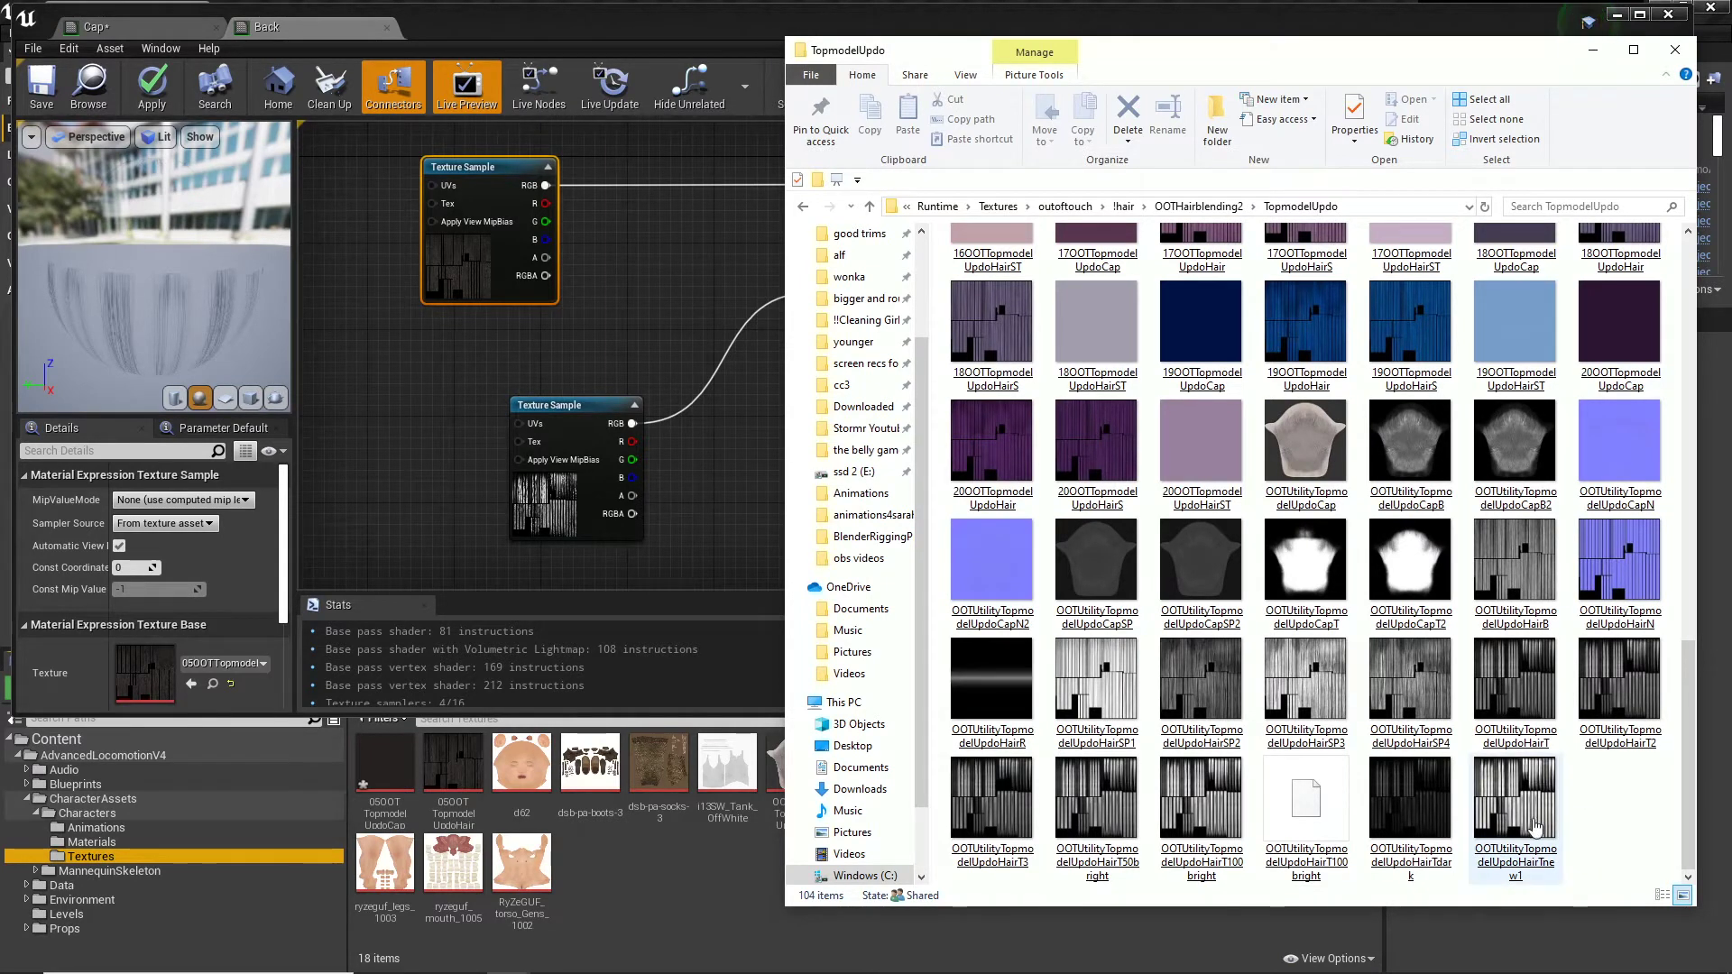
left_click_drag(1523, 812, 639, 882)
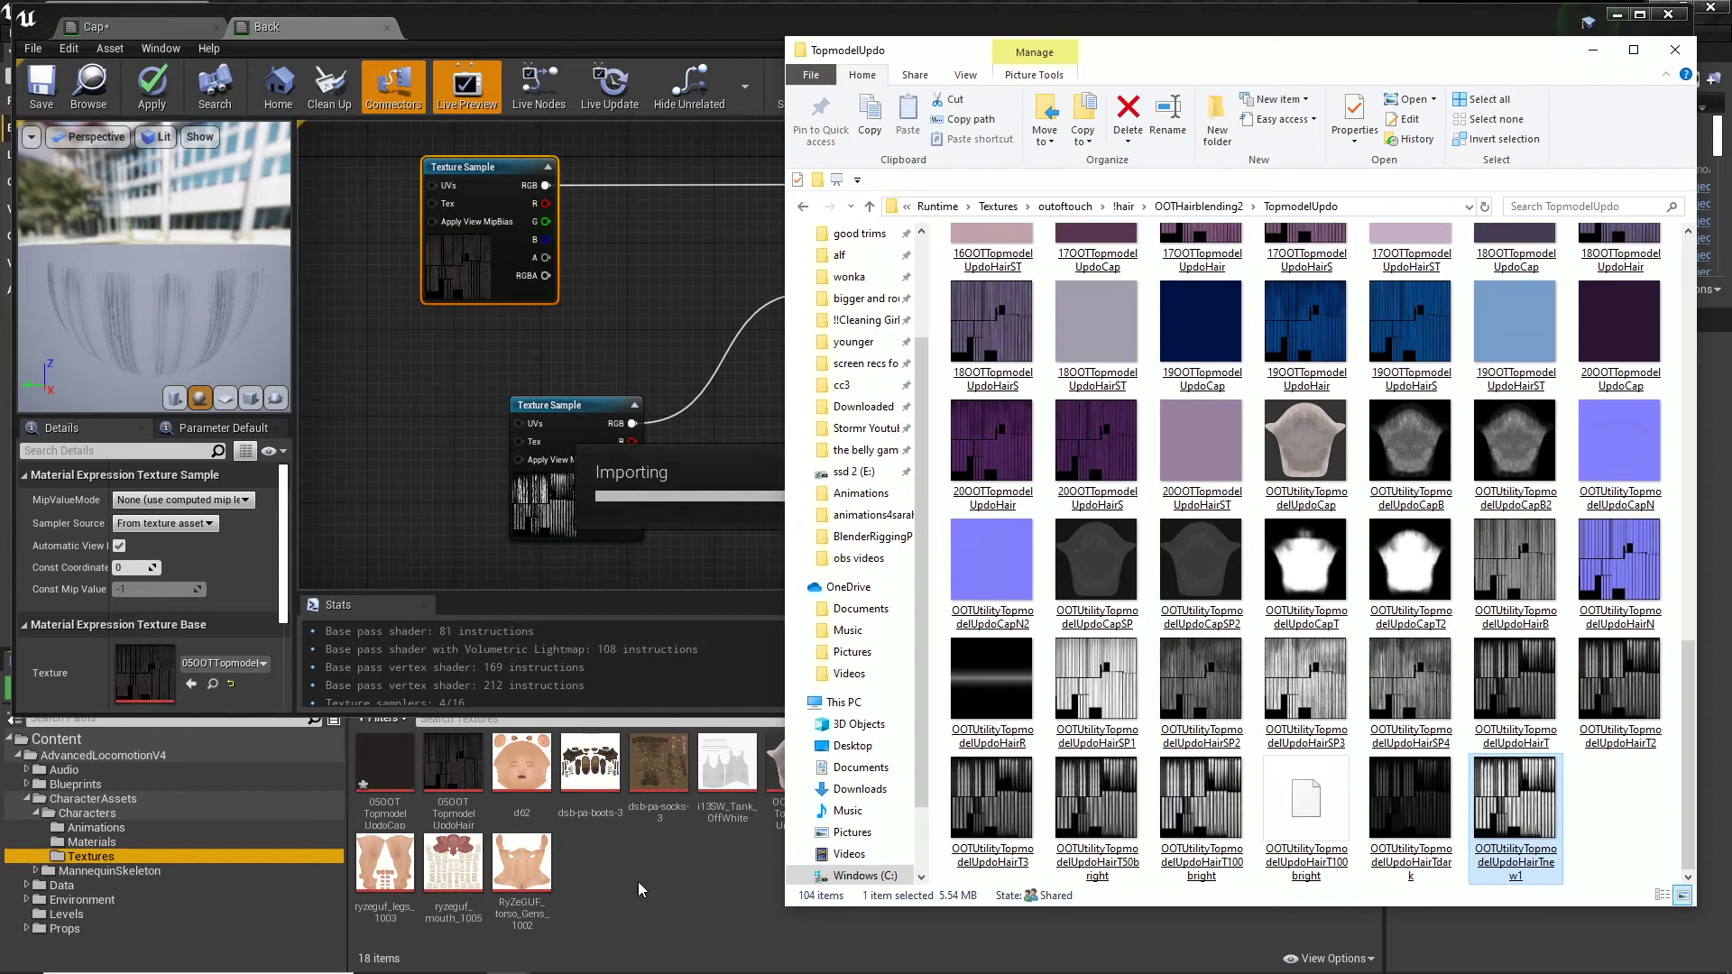
Swap the Back material's opacity texture for HairTnew1, wire it to Opacity, and apply
left_click(689, 885)
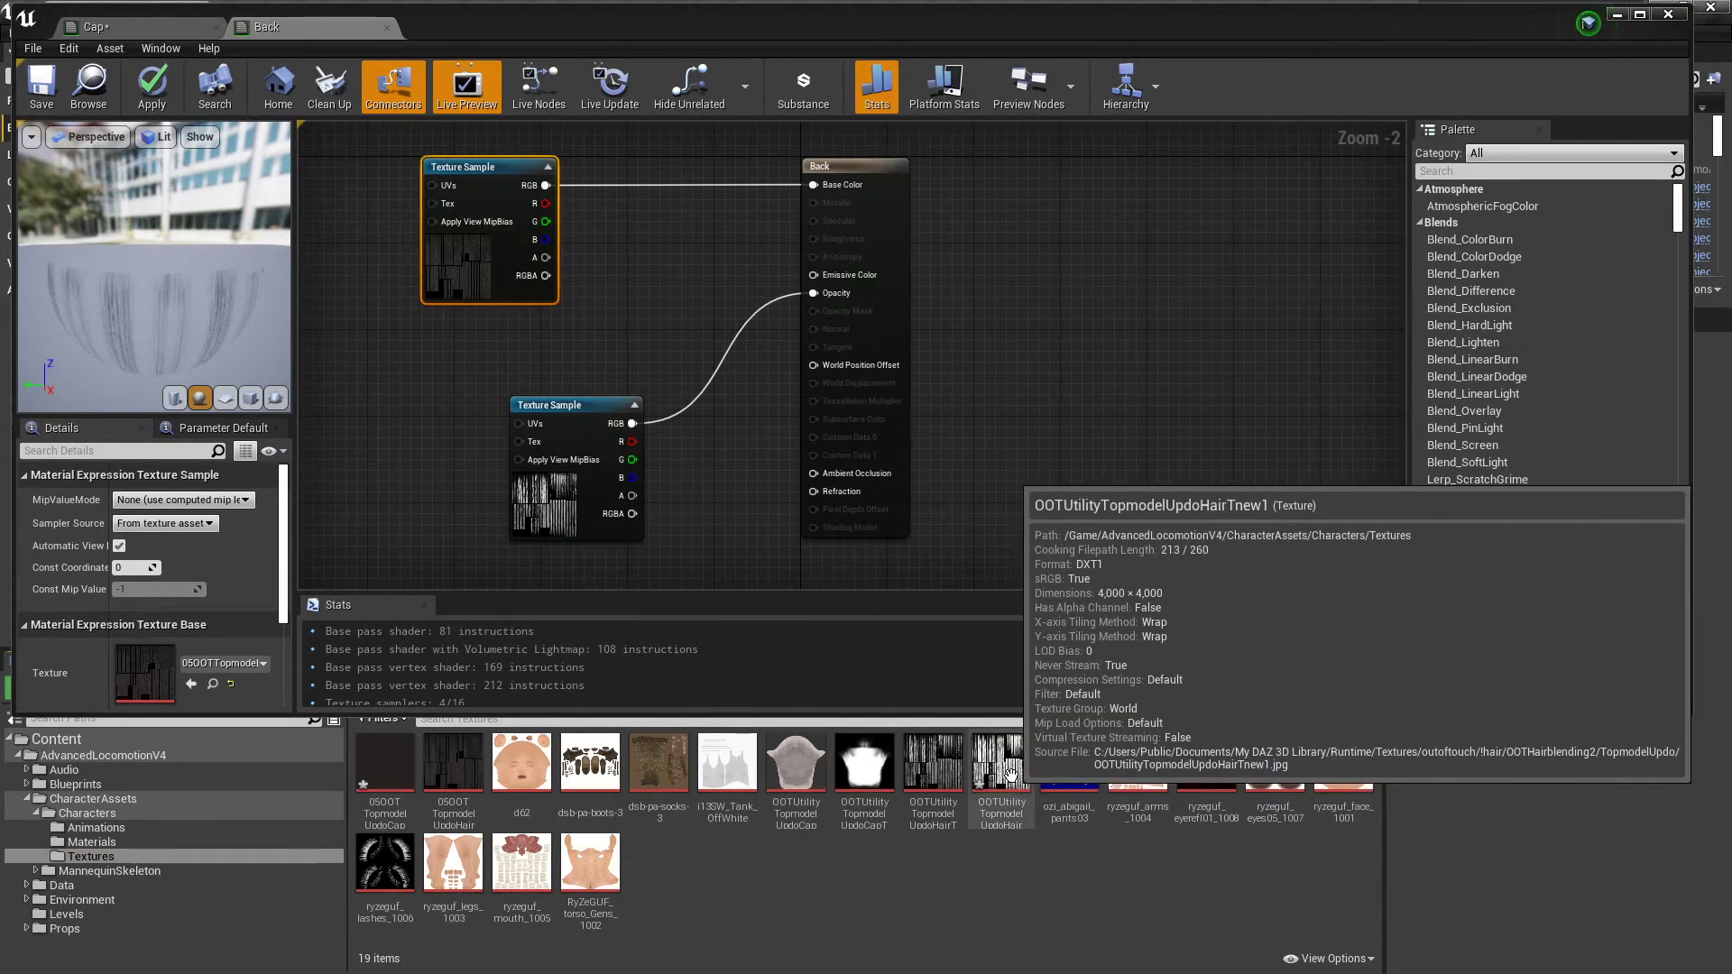
left_click_drag(572, 410, 366, 411)
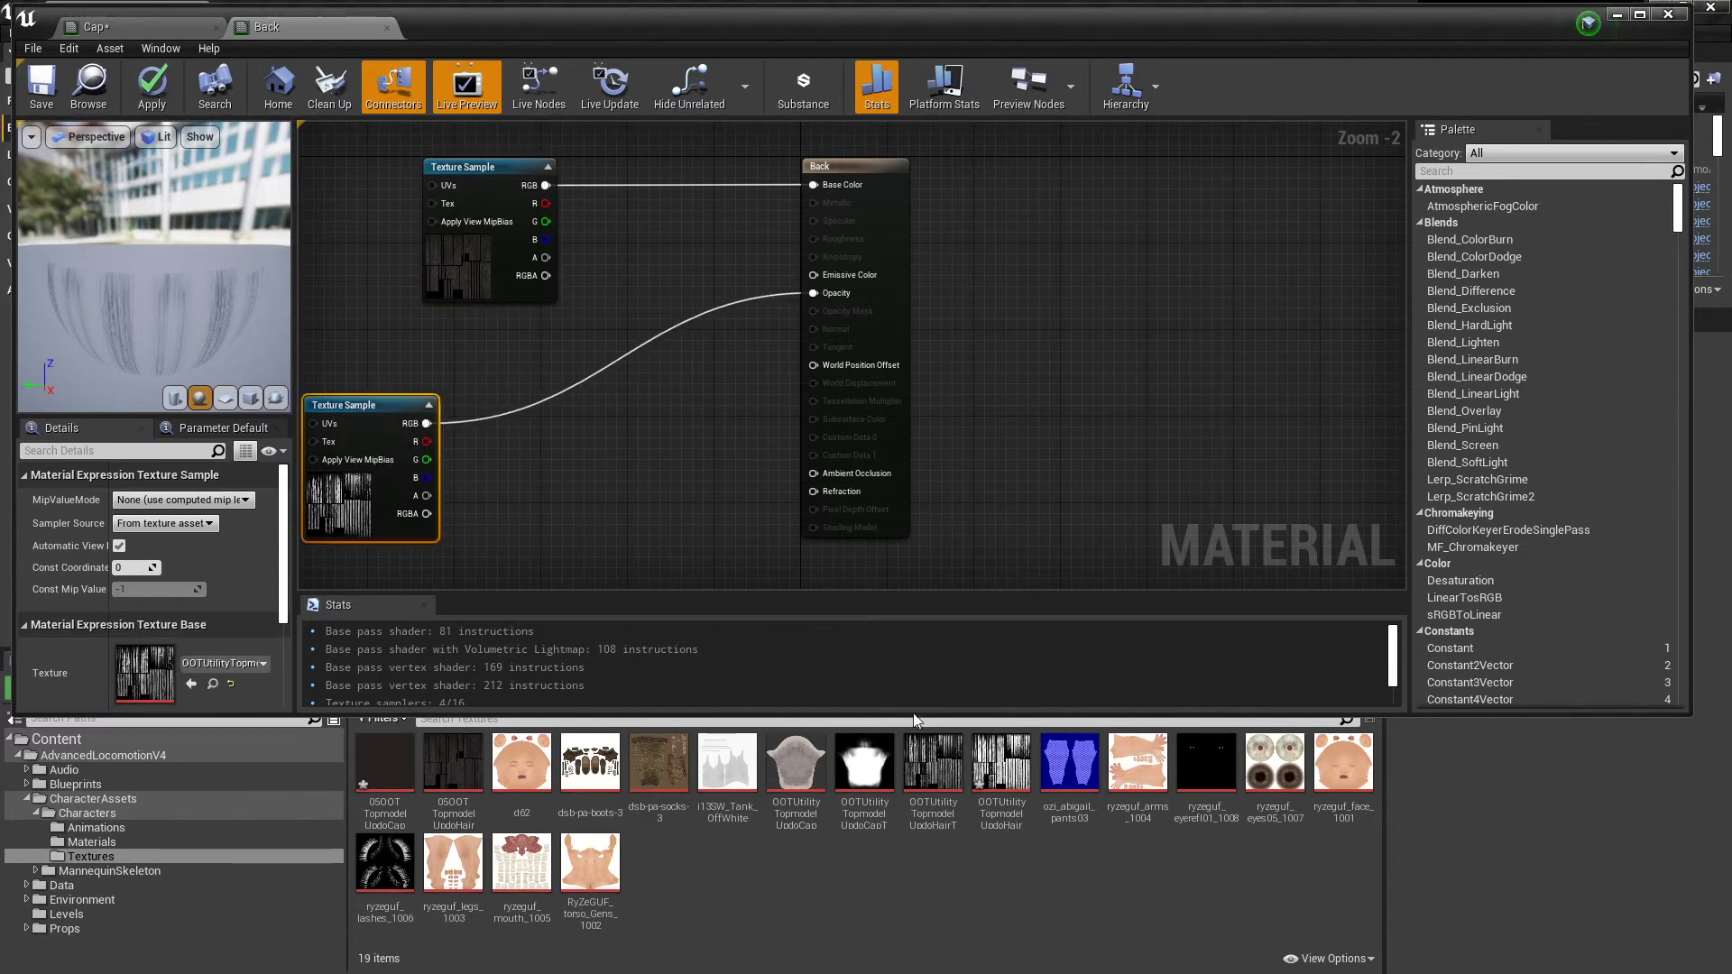
left_click_drag(1002, 767, 815, 293)
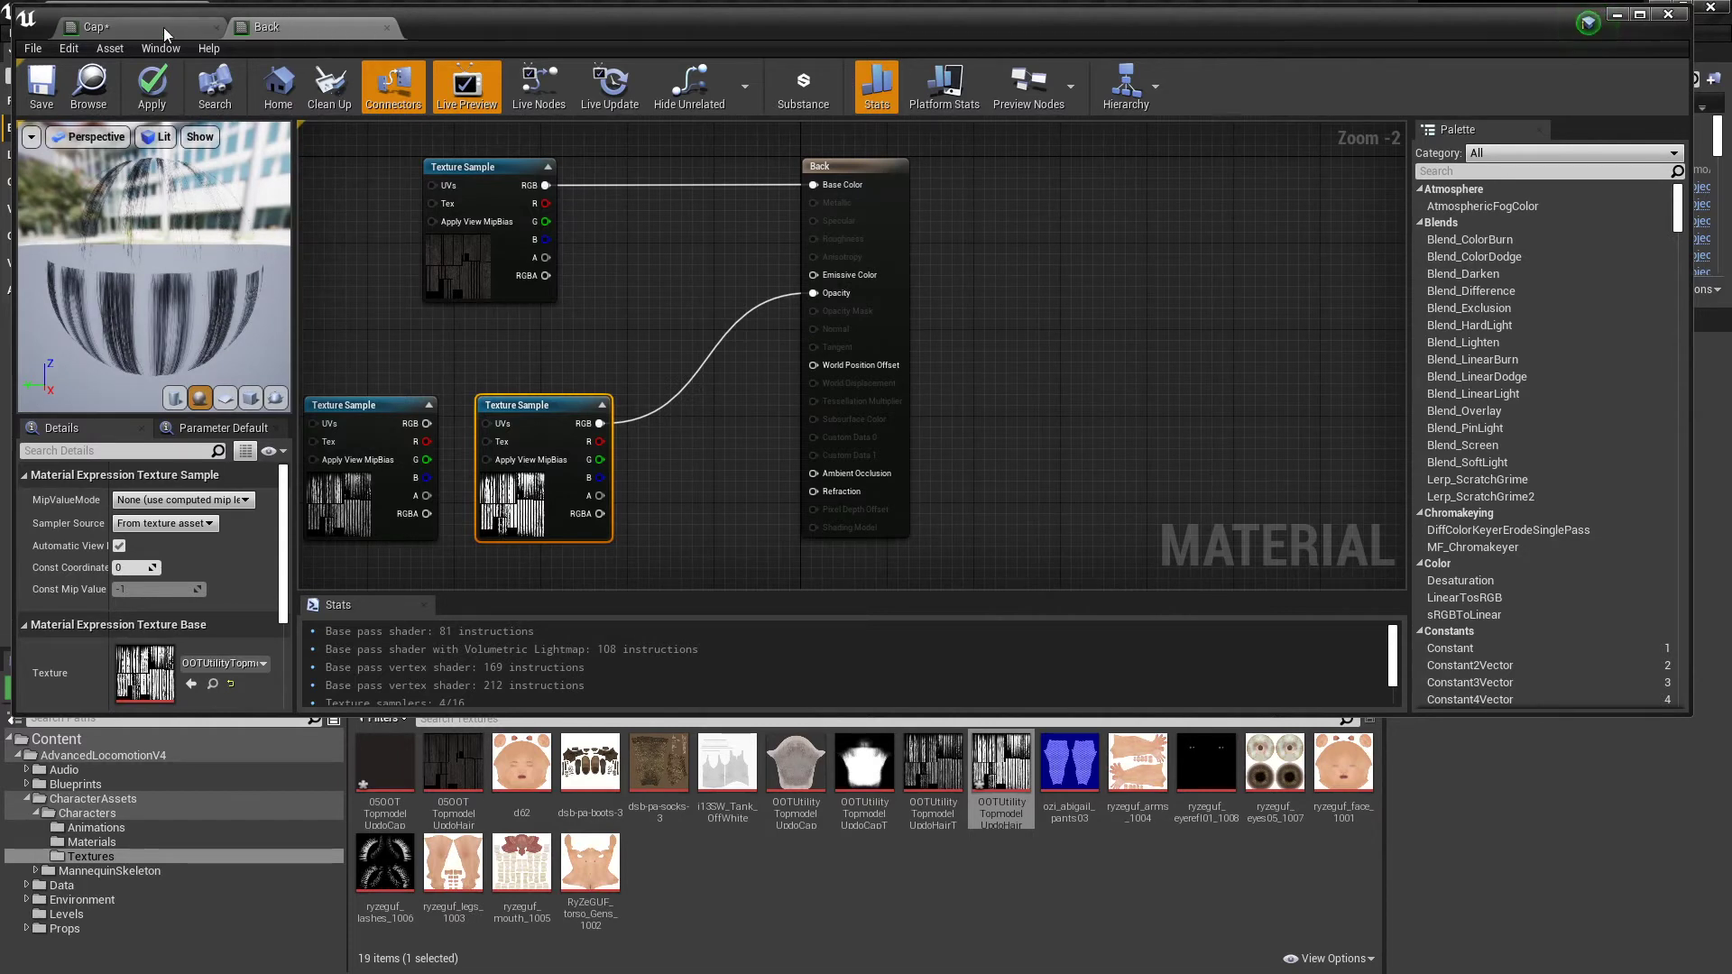
left_click(150, 88)
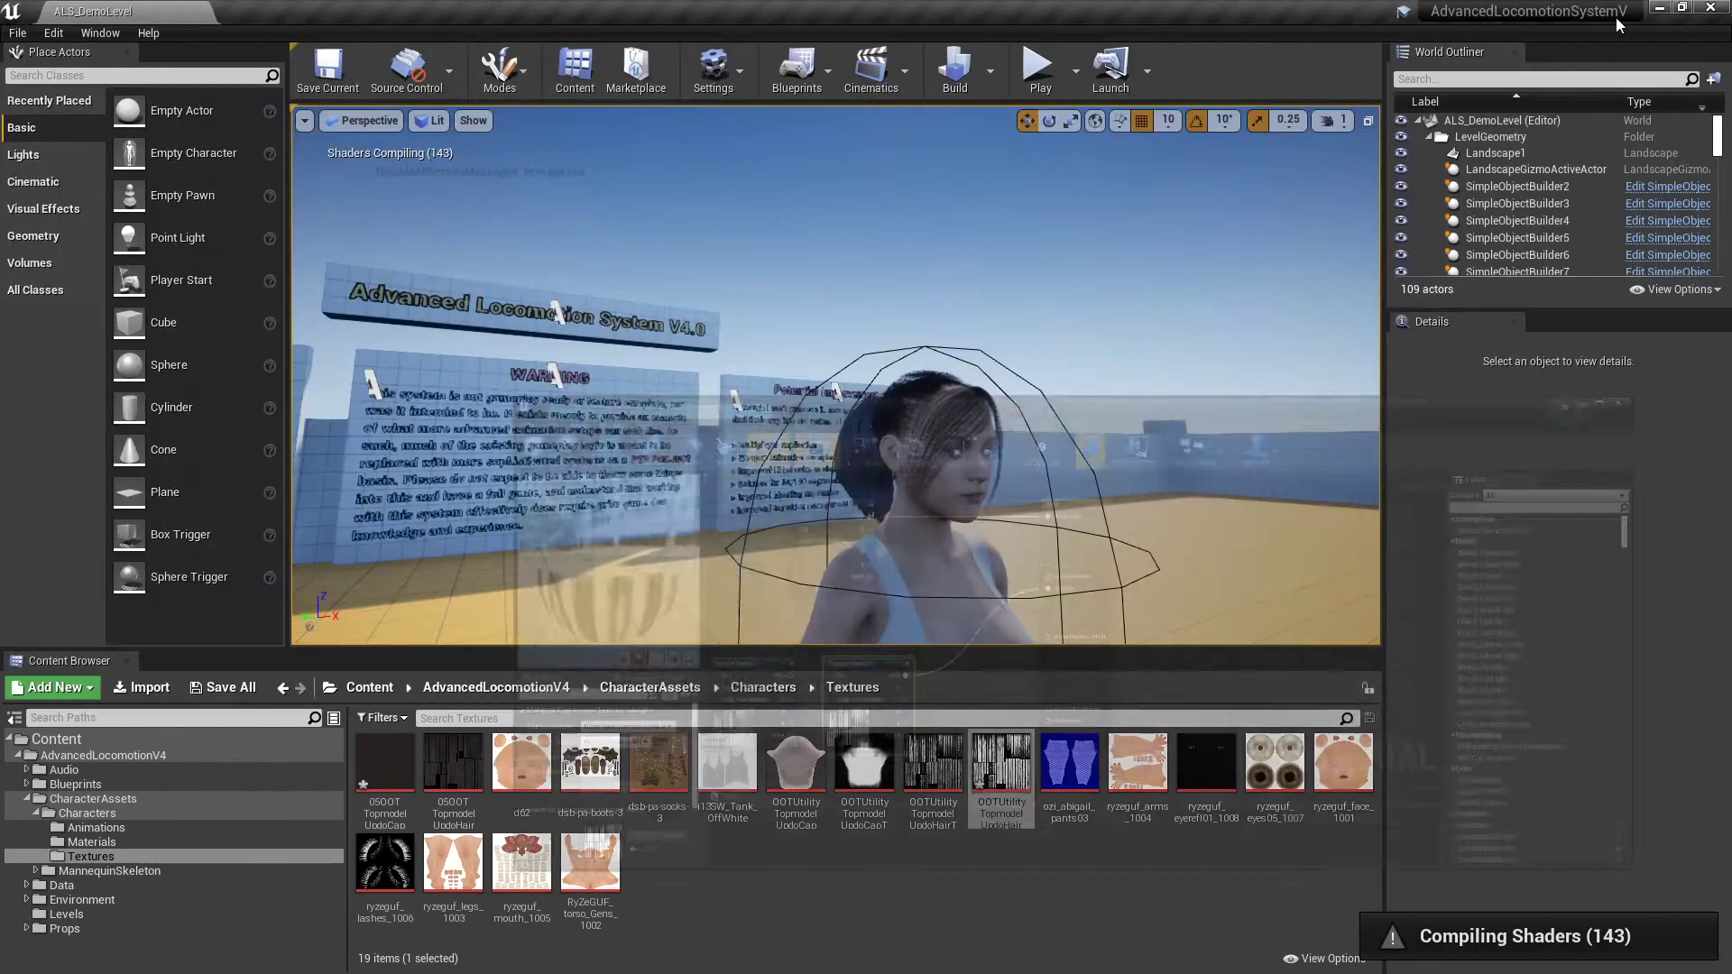
Orbit the level viewport to inspect the character's new hair, then browse to the Characters folder
left_click(1618, 13)
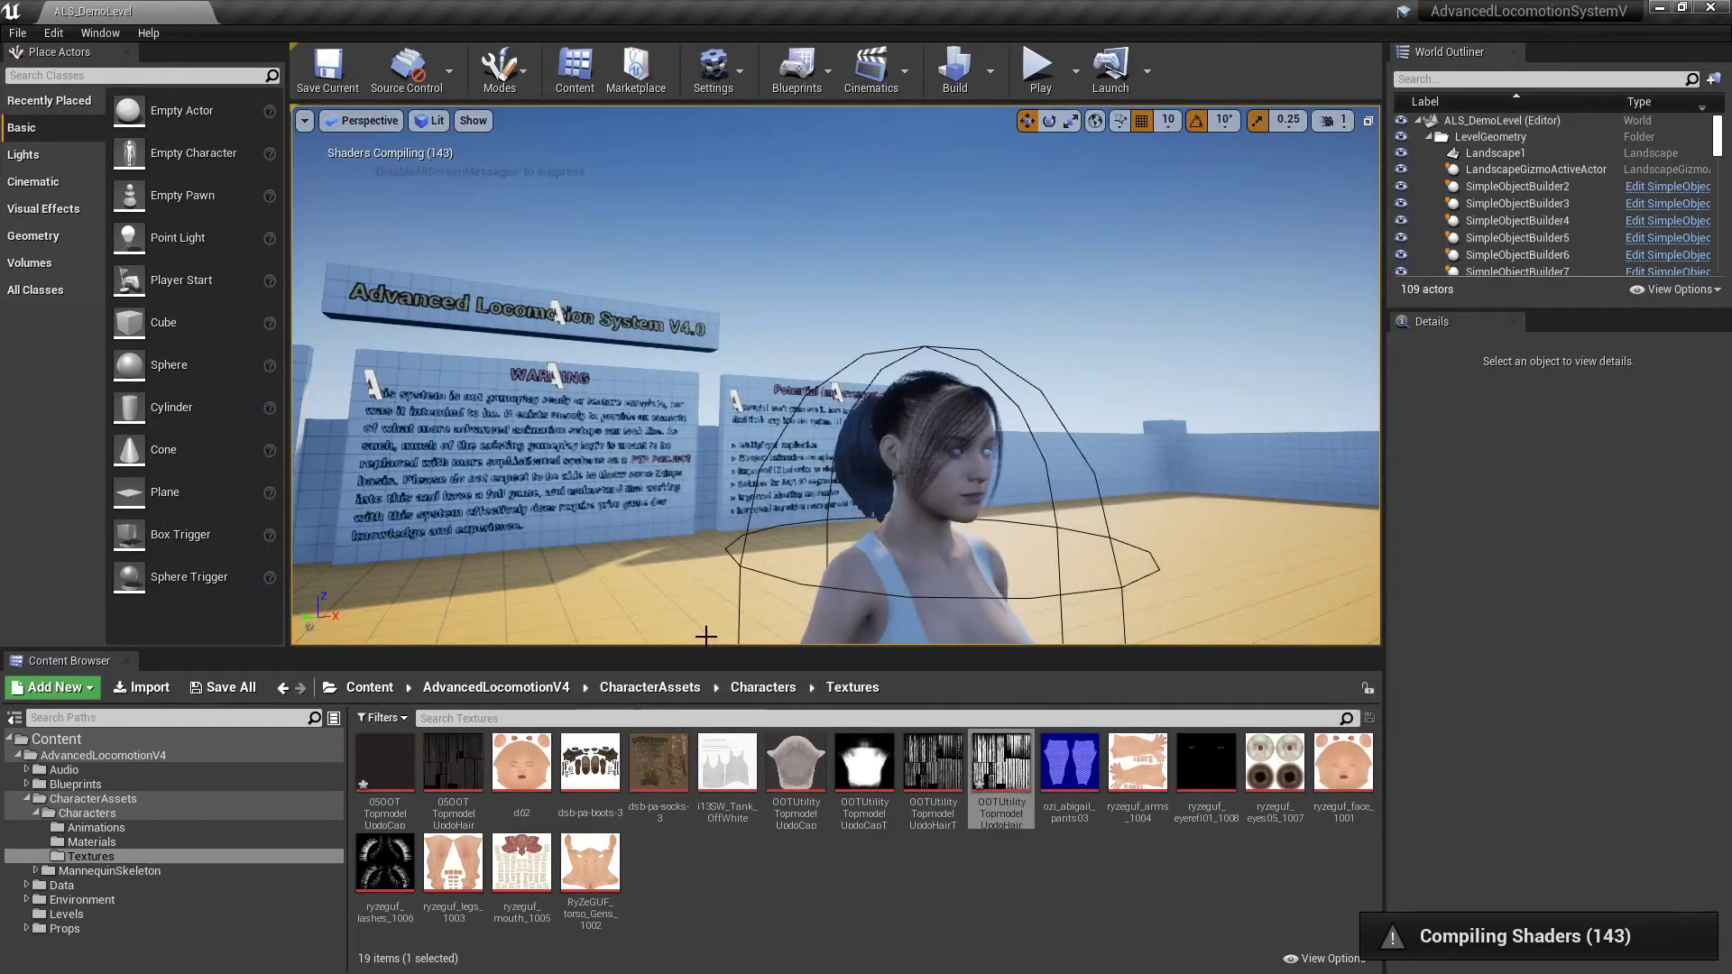
right_click_drag(785, 554, 818, 521)
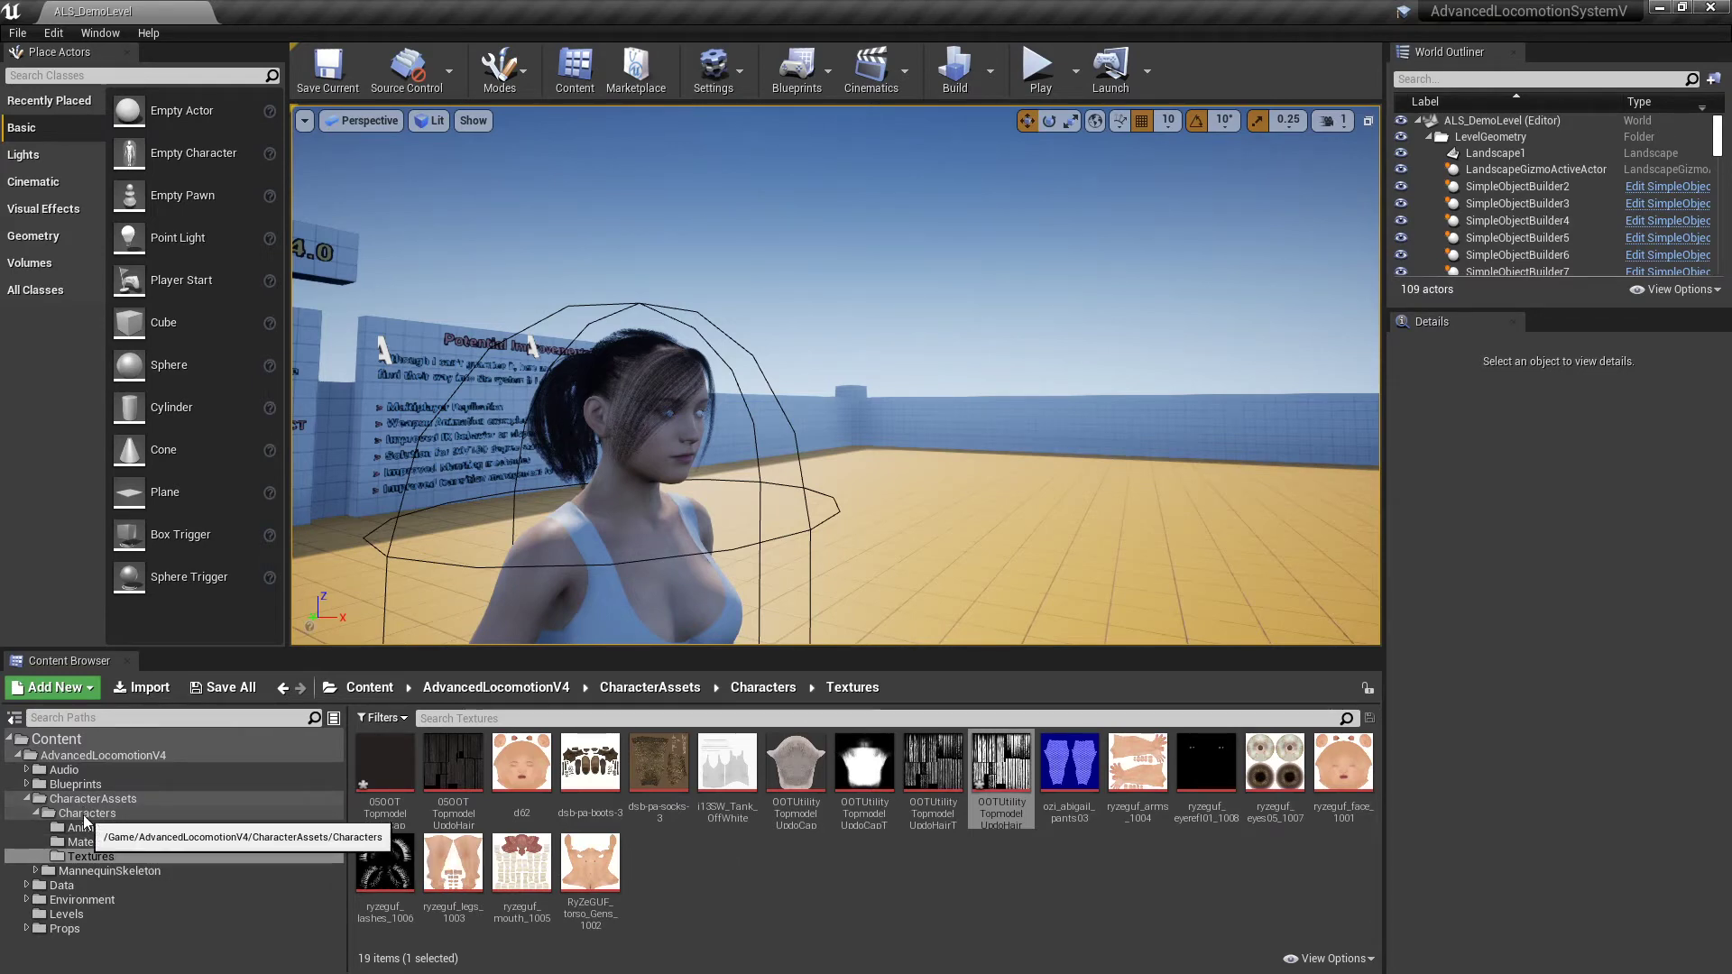
mouse_move(431, 521)
right_mouse_down()
mouse_move(541, 518)
mouse_move(370, 522)
mouse_move(439, 528)
right_mouse_up()
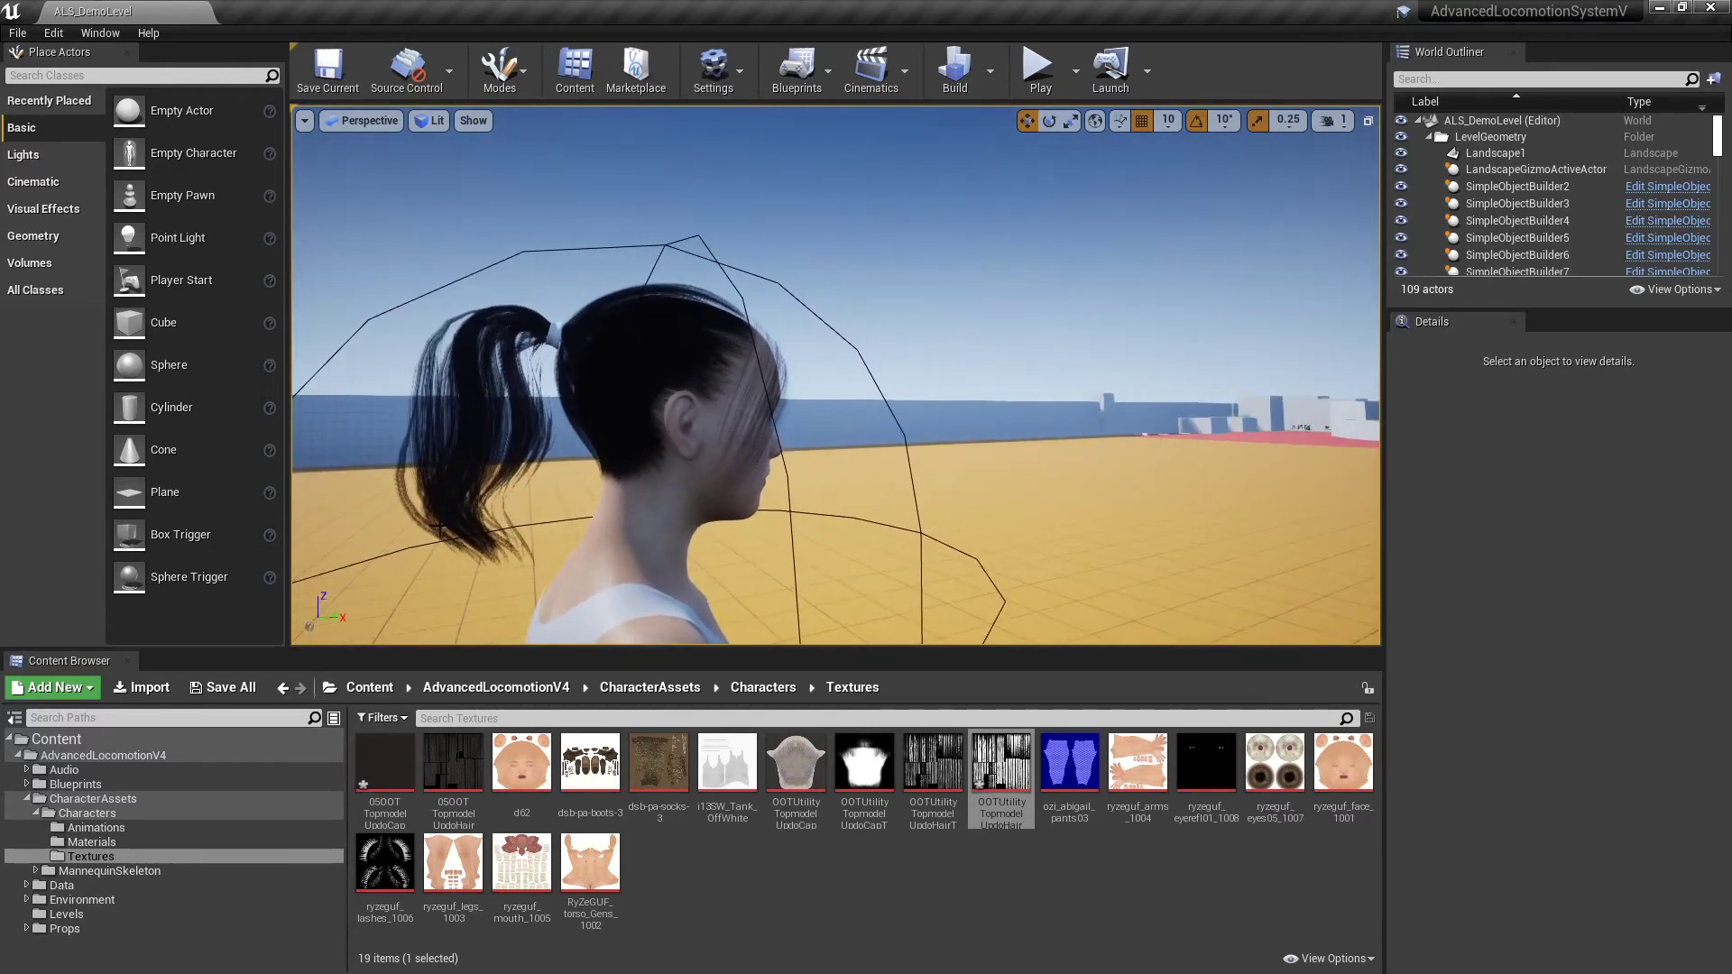
left_click(87, 813)
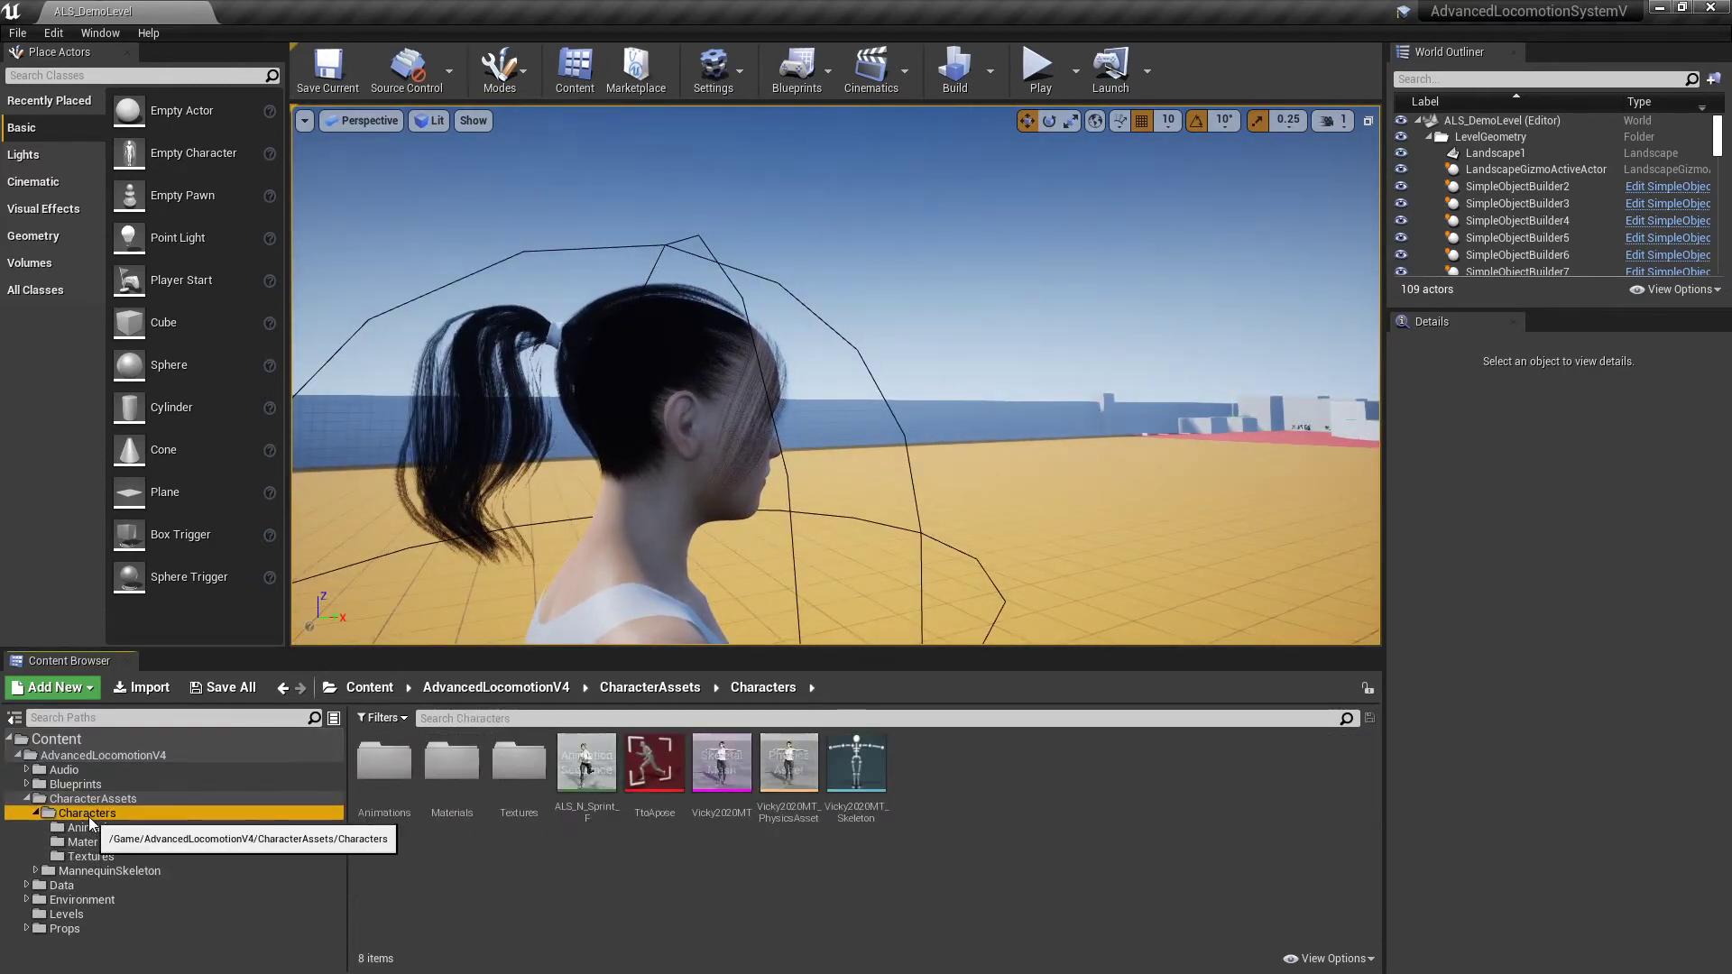
Open the Vicky2020MT skeletal mesh and show its material slots
double_click(740, 794)
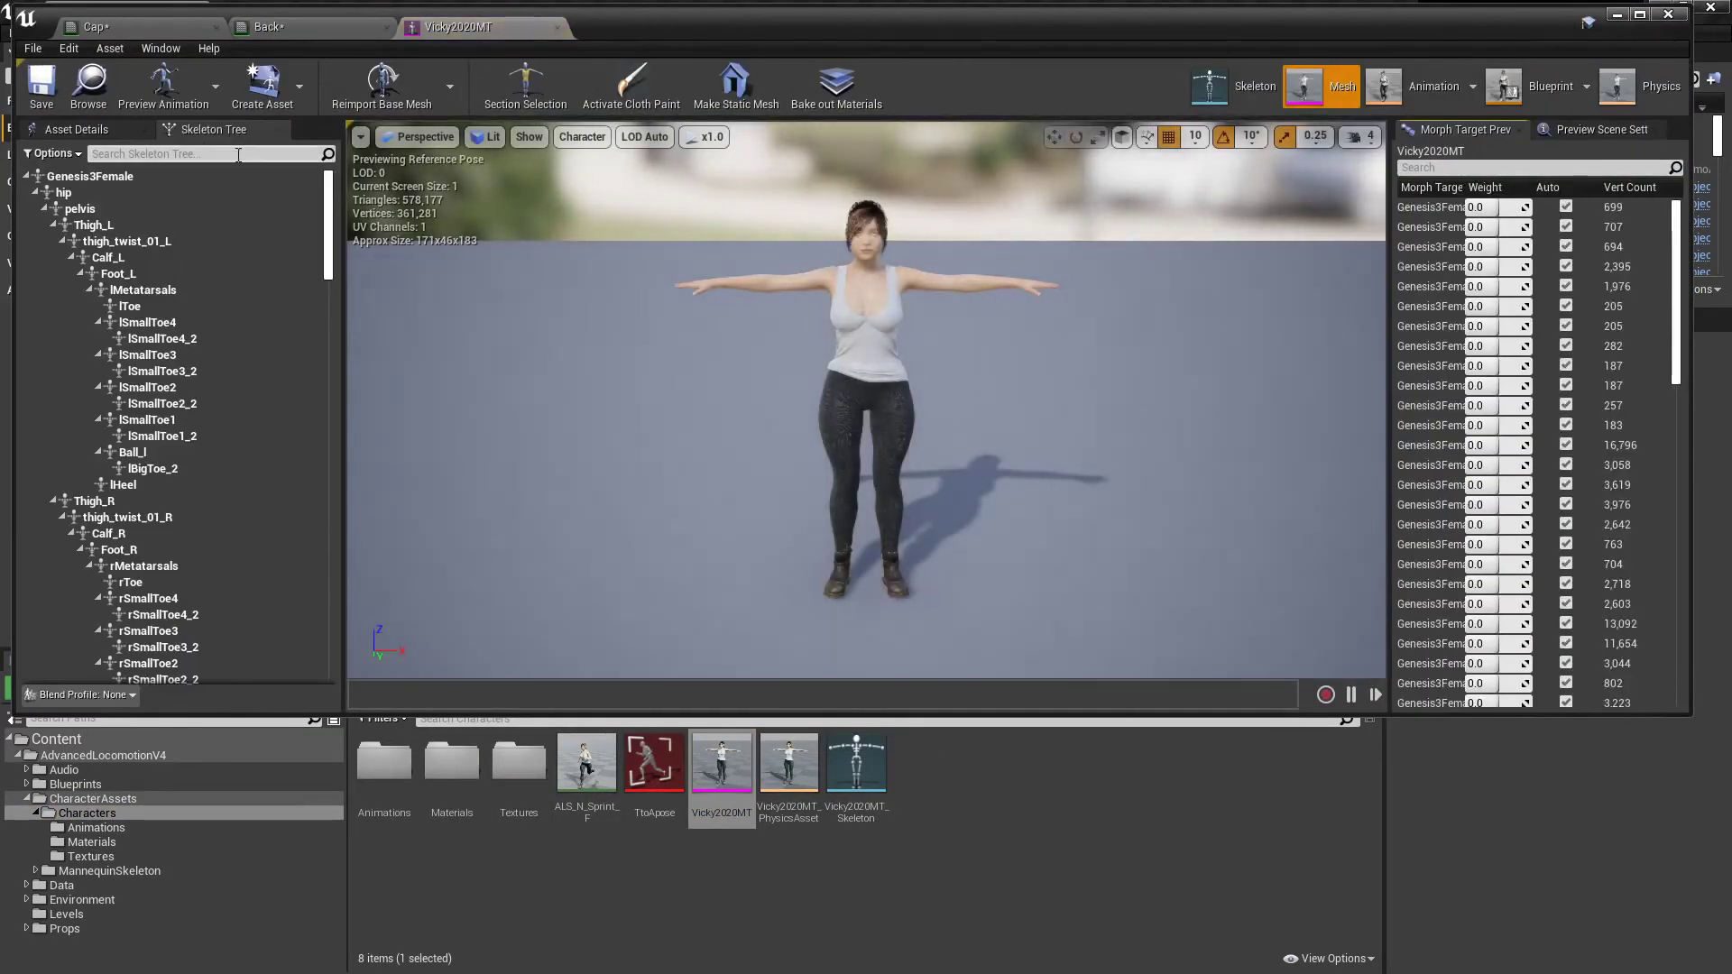
left_click(77, 129)
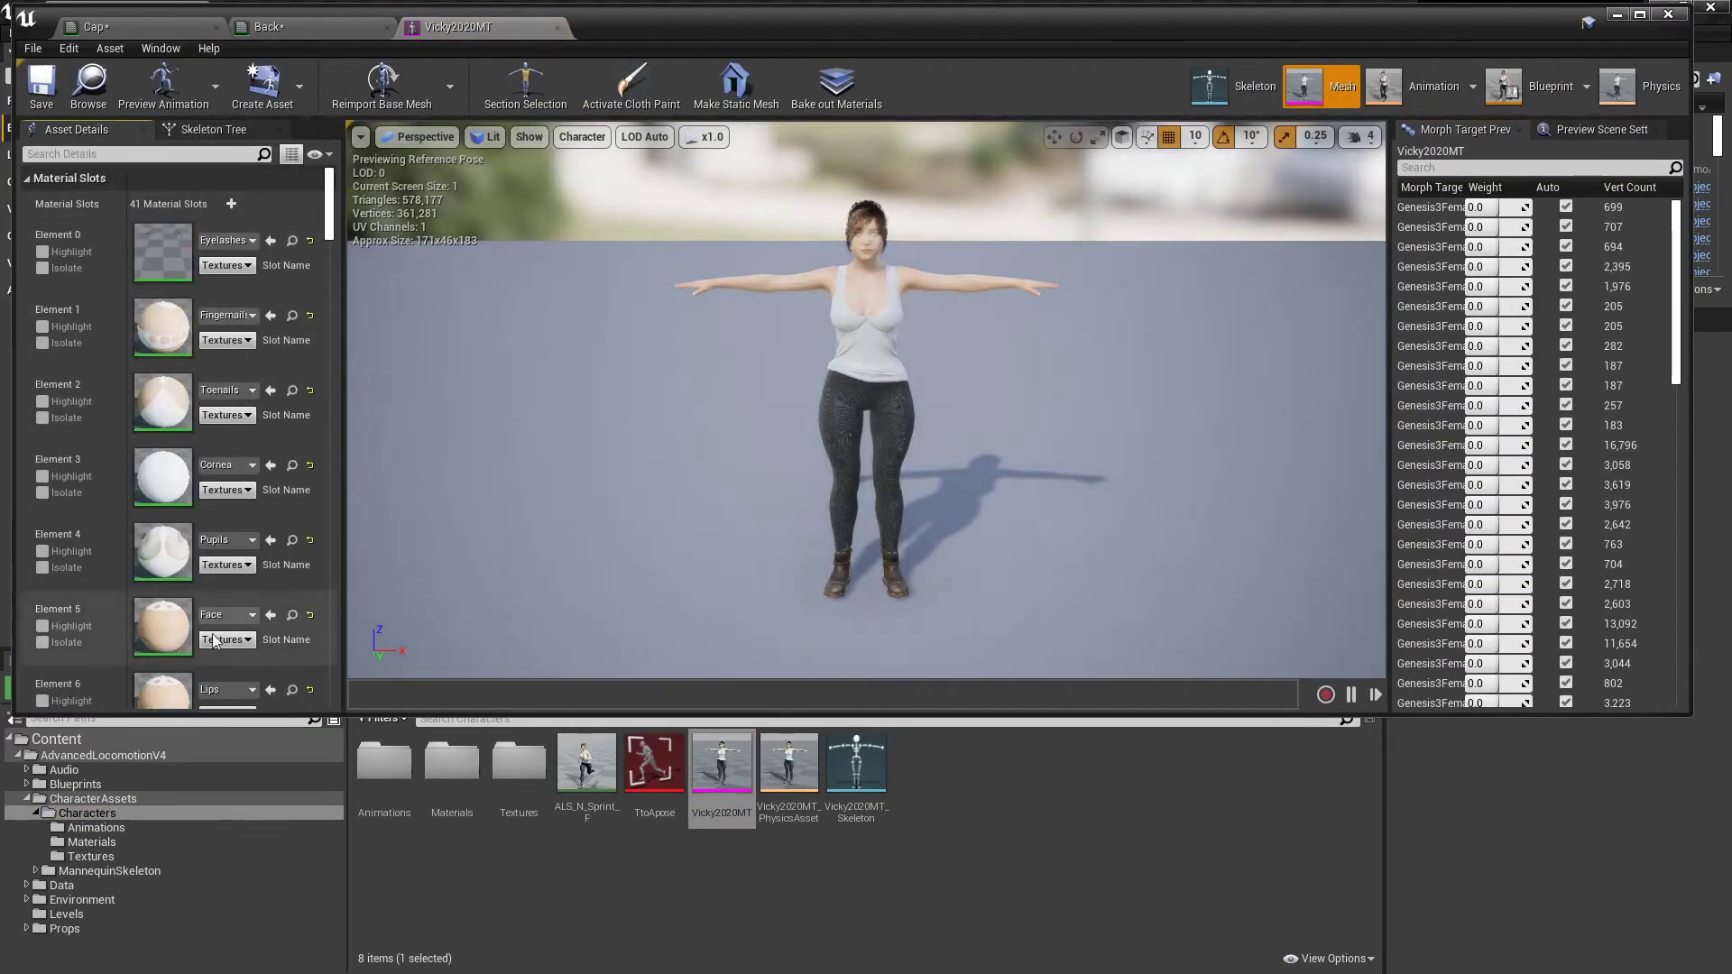
scroll(898, 273, "up", 2)
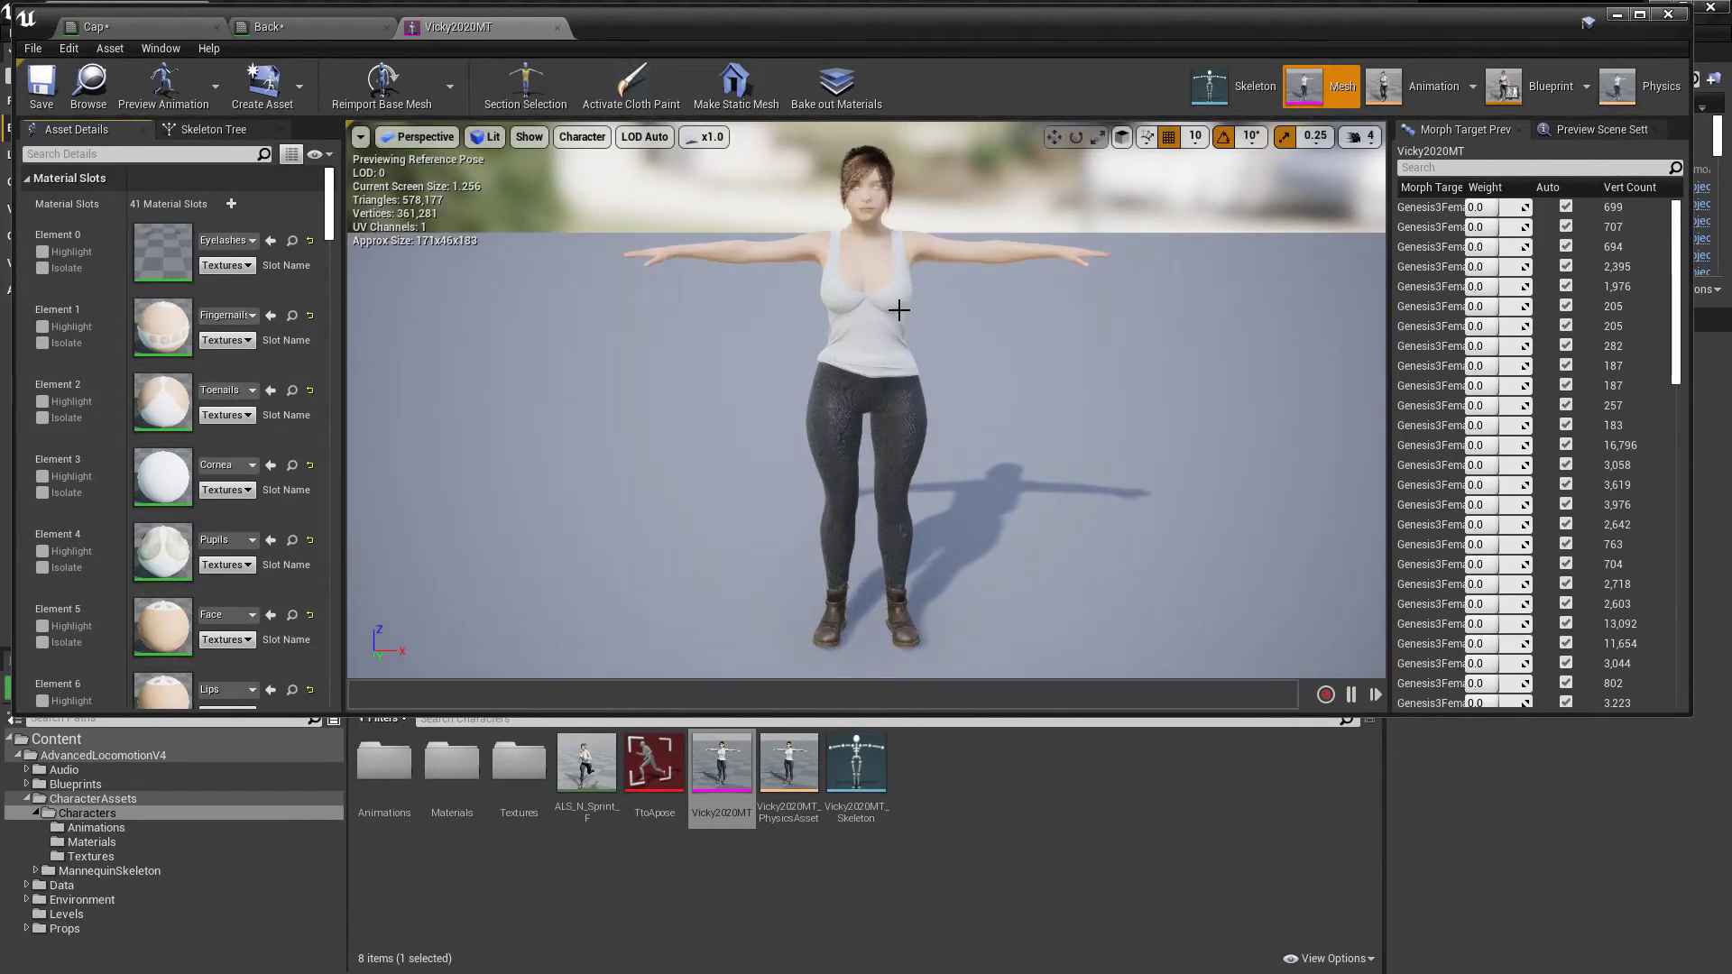
Zoom onto the head, set camera speed to 1, and orbit around the hair
mouse_move(919, 298)
right_mouse_down()
mouse_move(918, 262)
mouse_move(916, 312)
right_mouse_up()
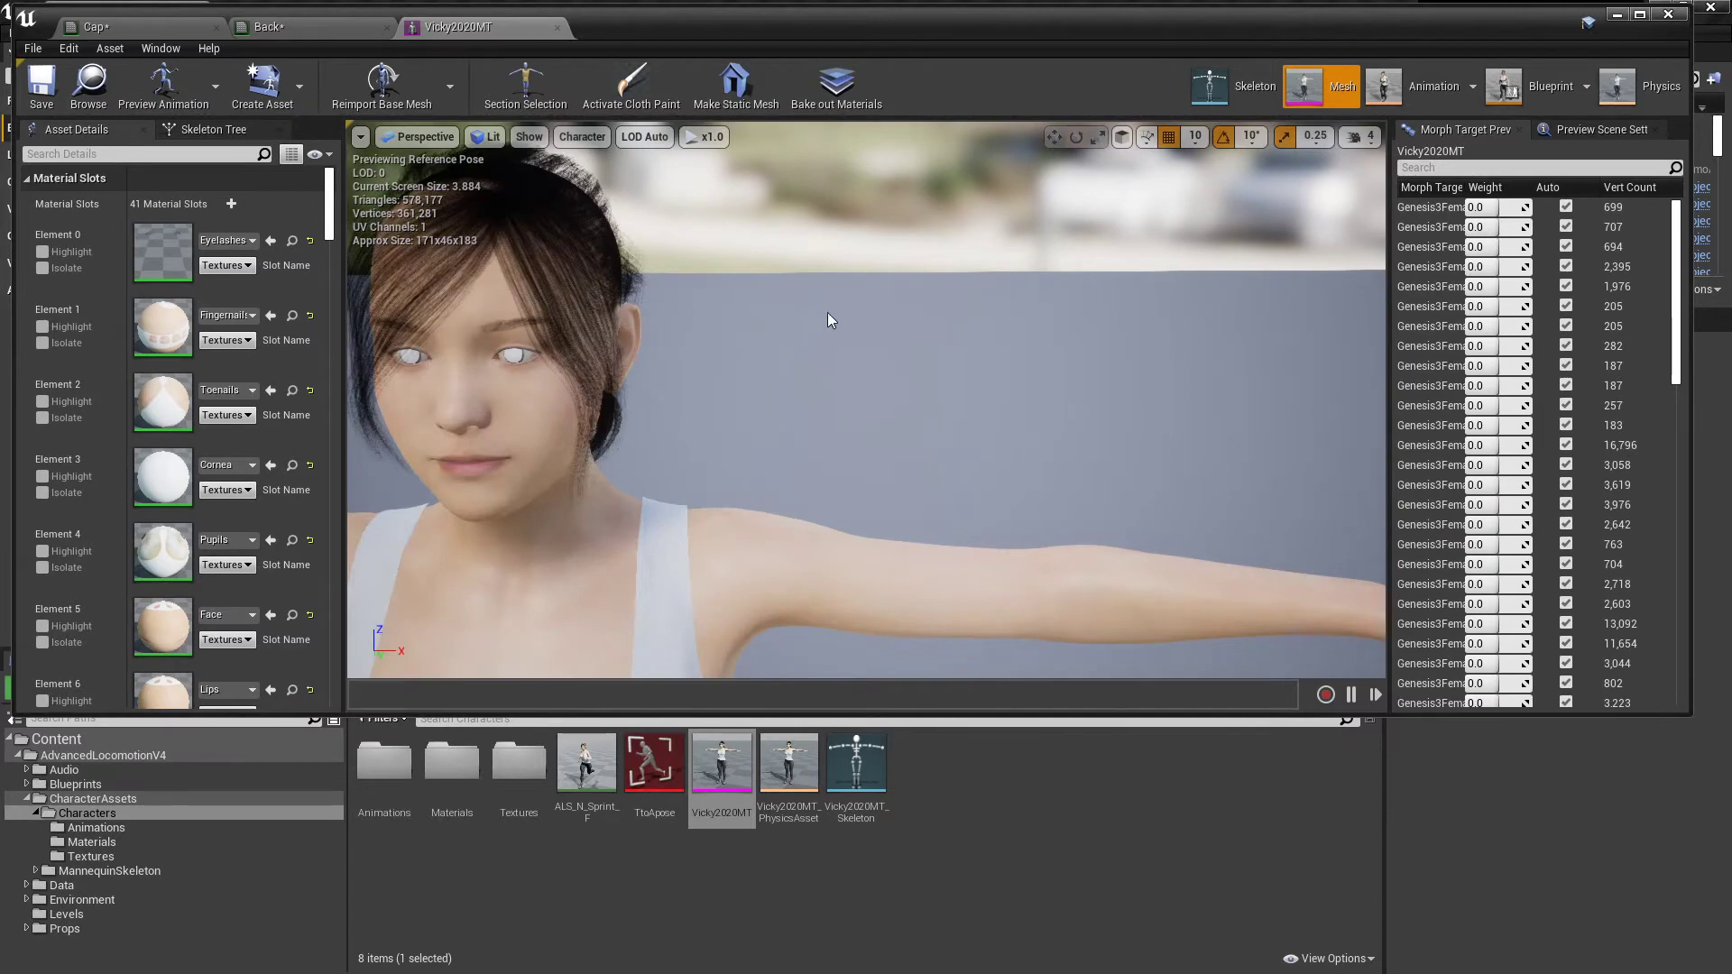
mouse_move(1310, 214)
right_mouse_down()
mouse_move(1263, 215)
mouse_move(1311, 214)
right_mouse_up()
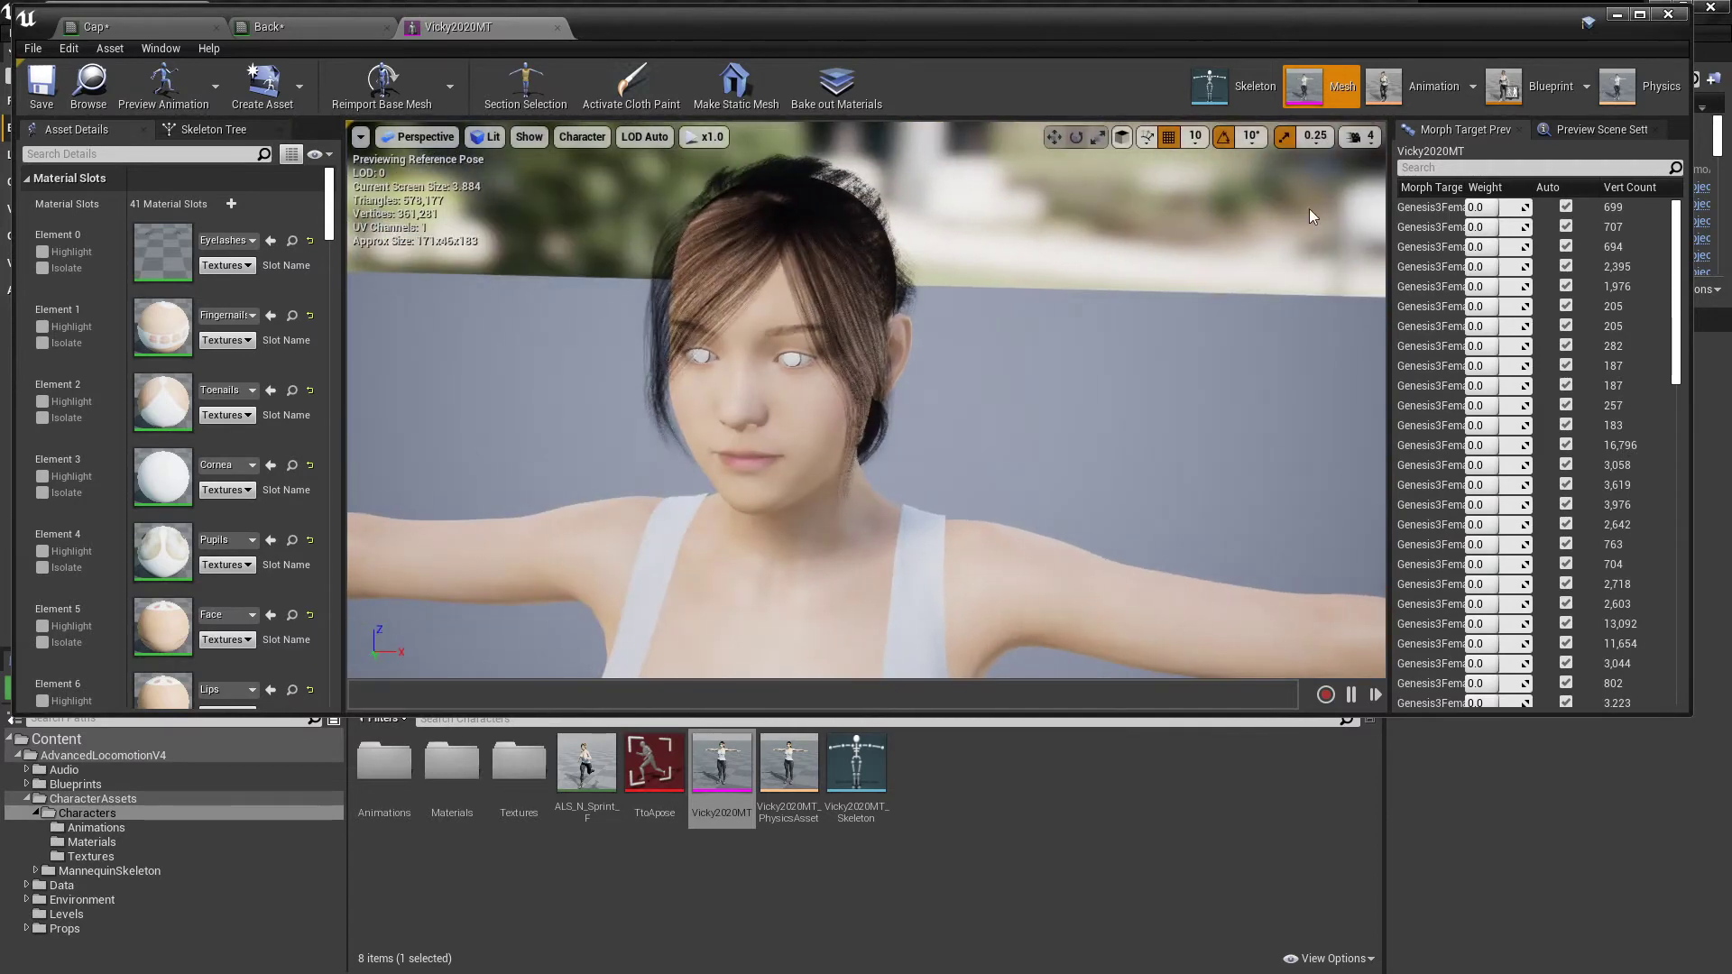
left_click(1375, 138)
left_click_drag(1410, 180, 1315, 224)
right_click_drag(1075, 345, 1001, 348)
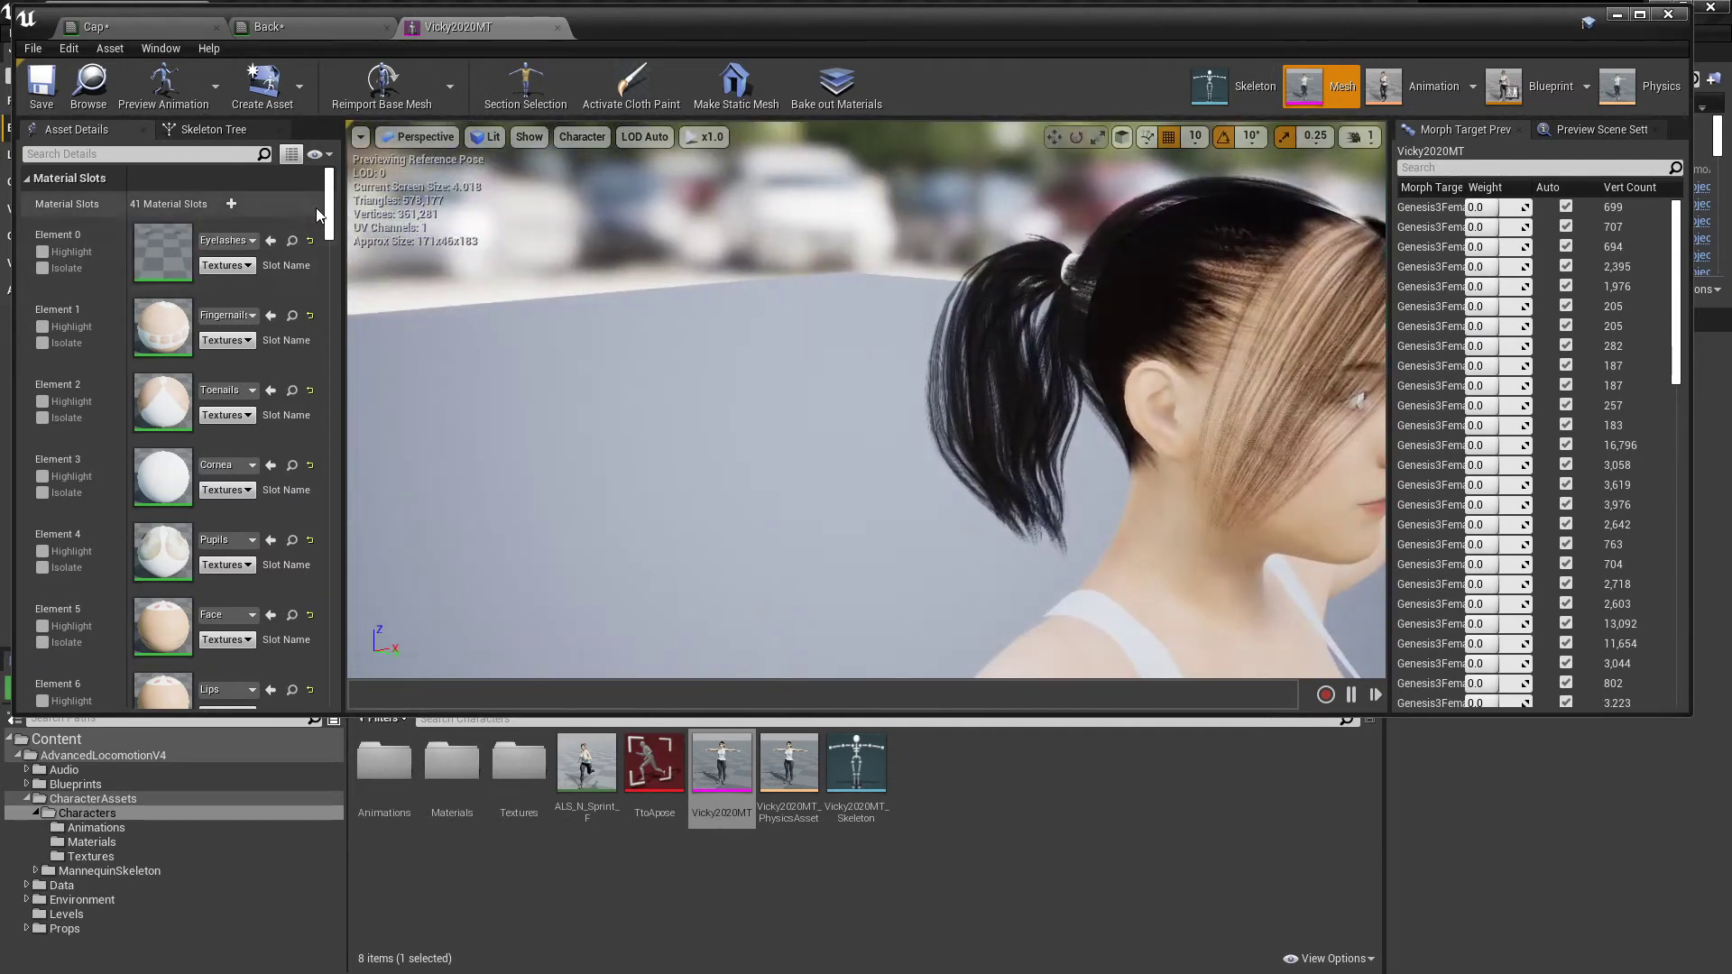
left_click_drag(327, 212, 339, 300)
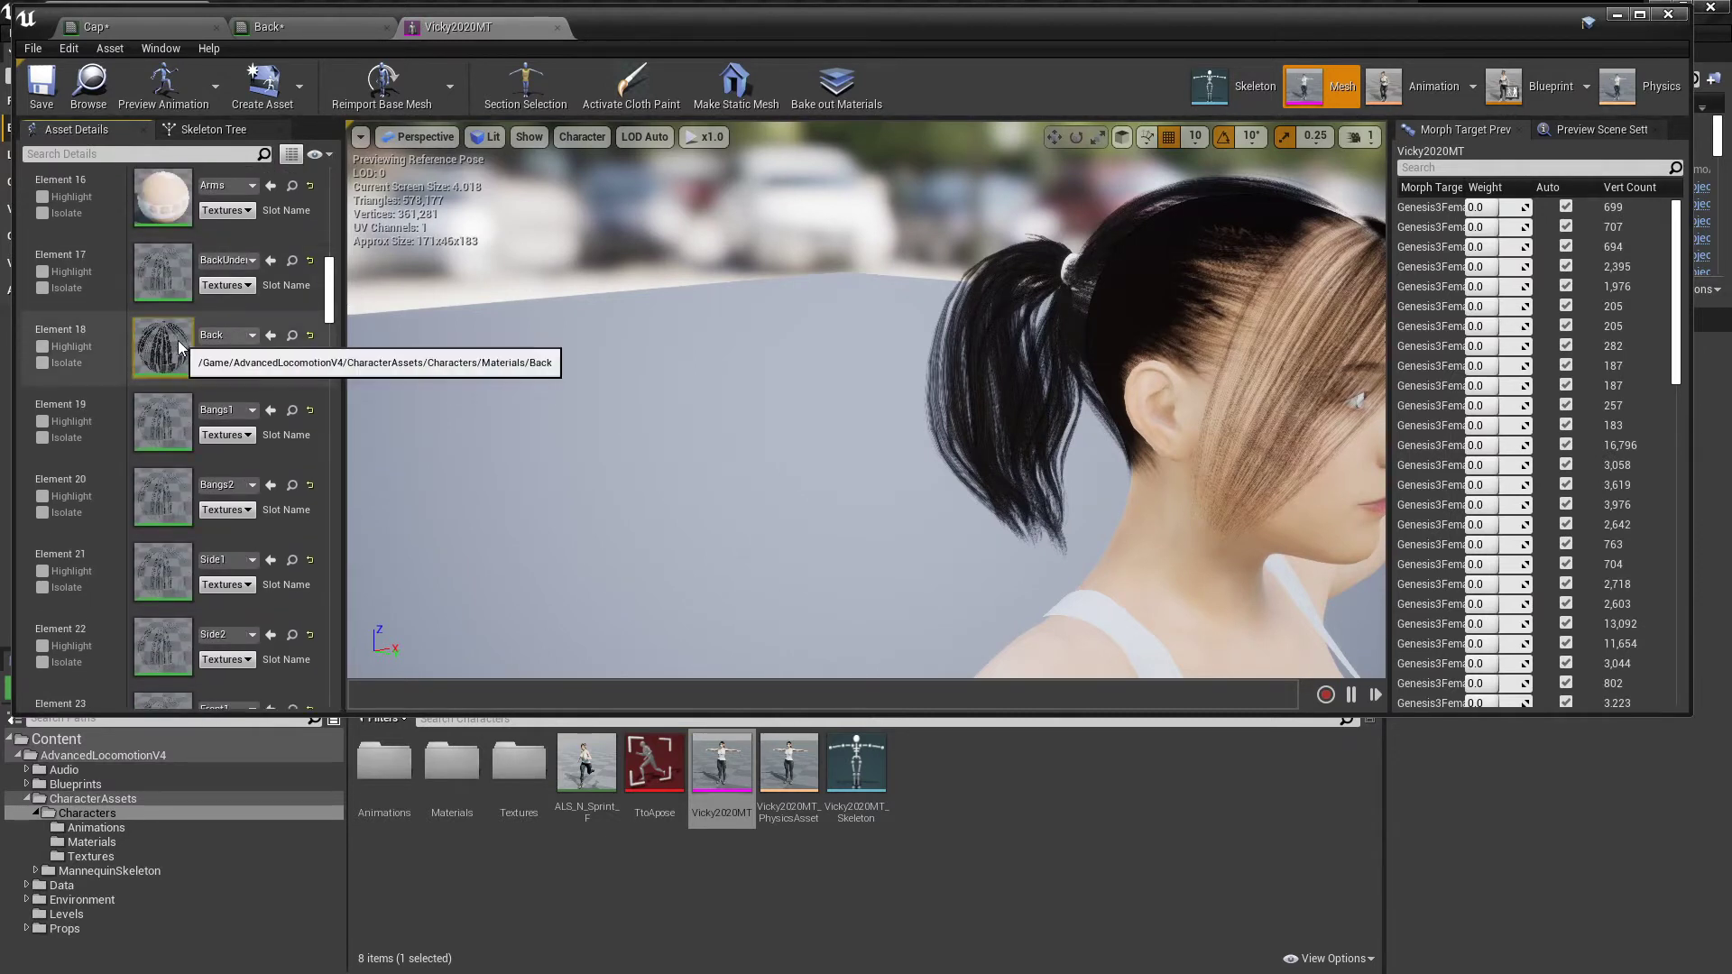
Assign the Back material to the BackUnder, Bangs1 and Bangs2 slots
left_click(242, 266)
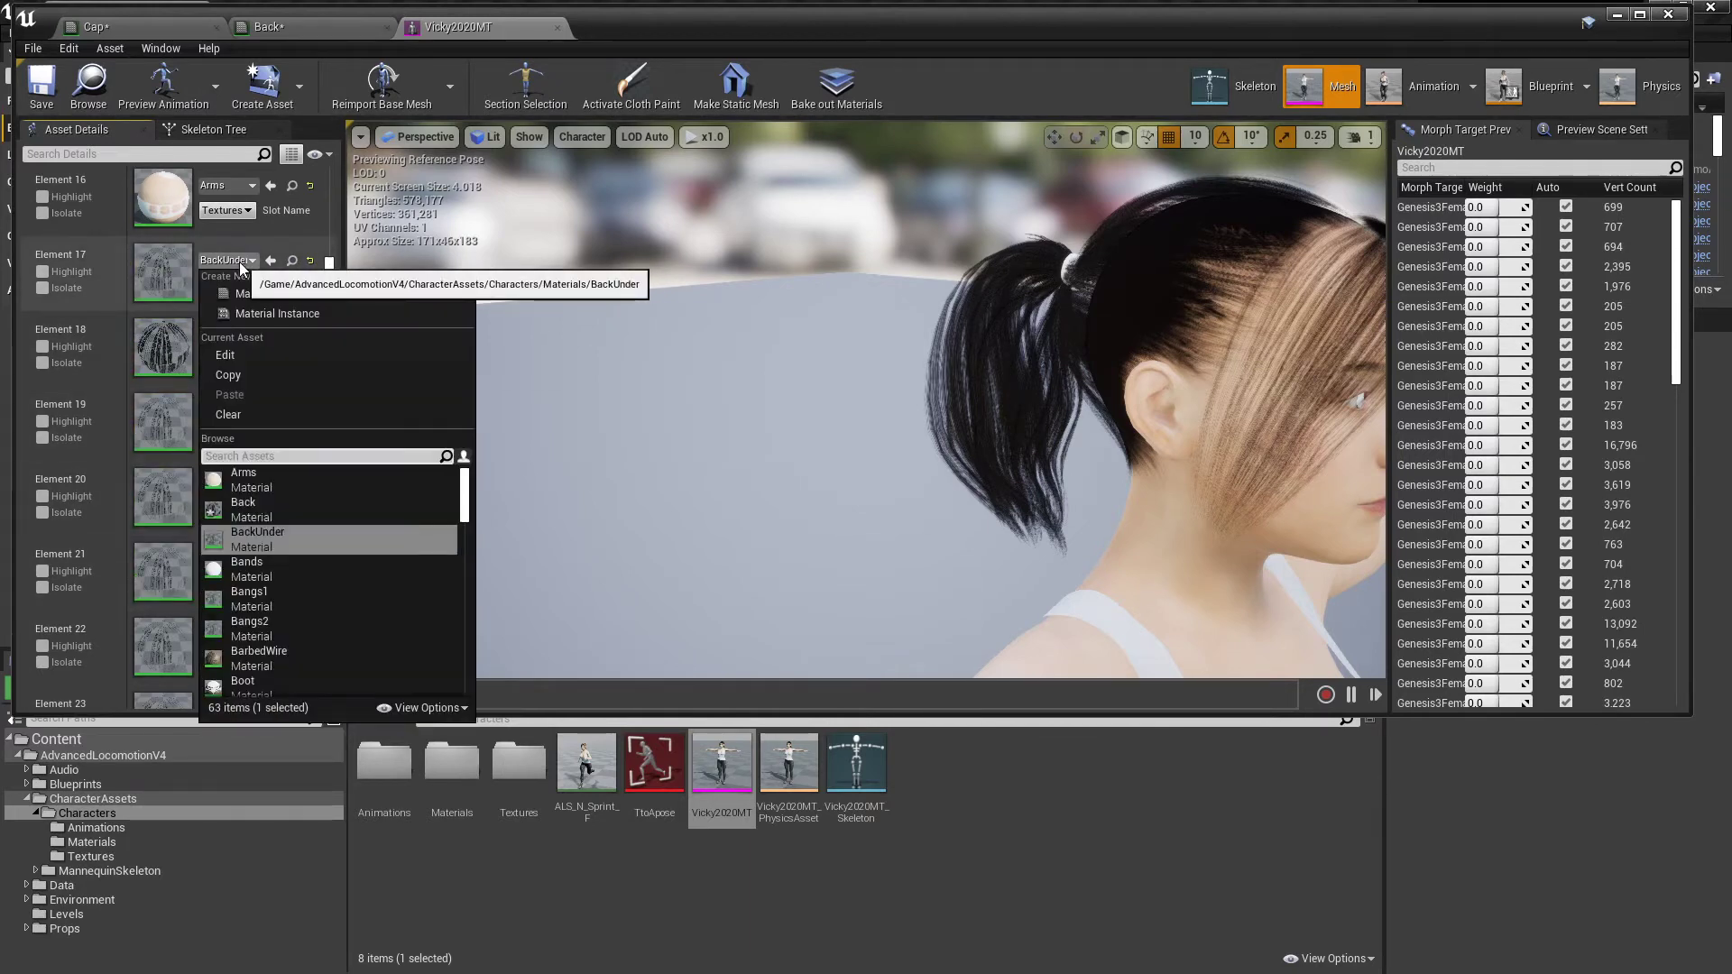
left_click(342, 475)
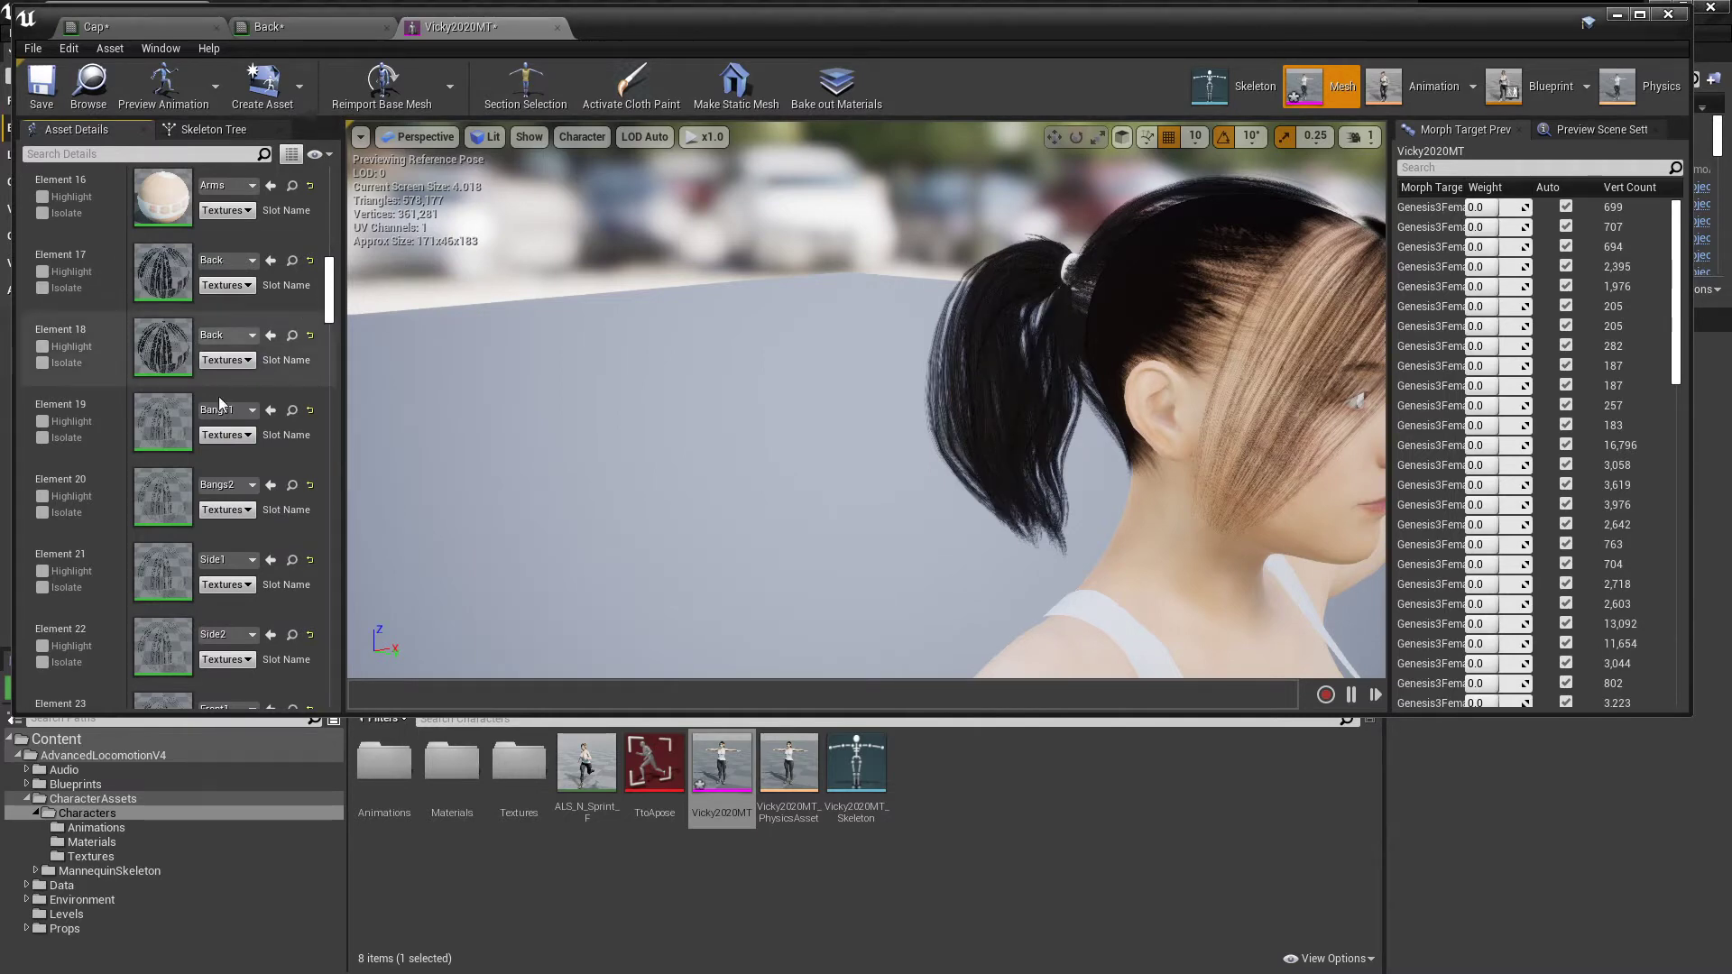
left_click(236, 413)
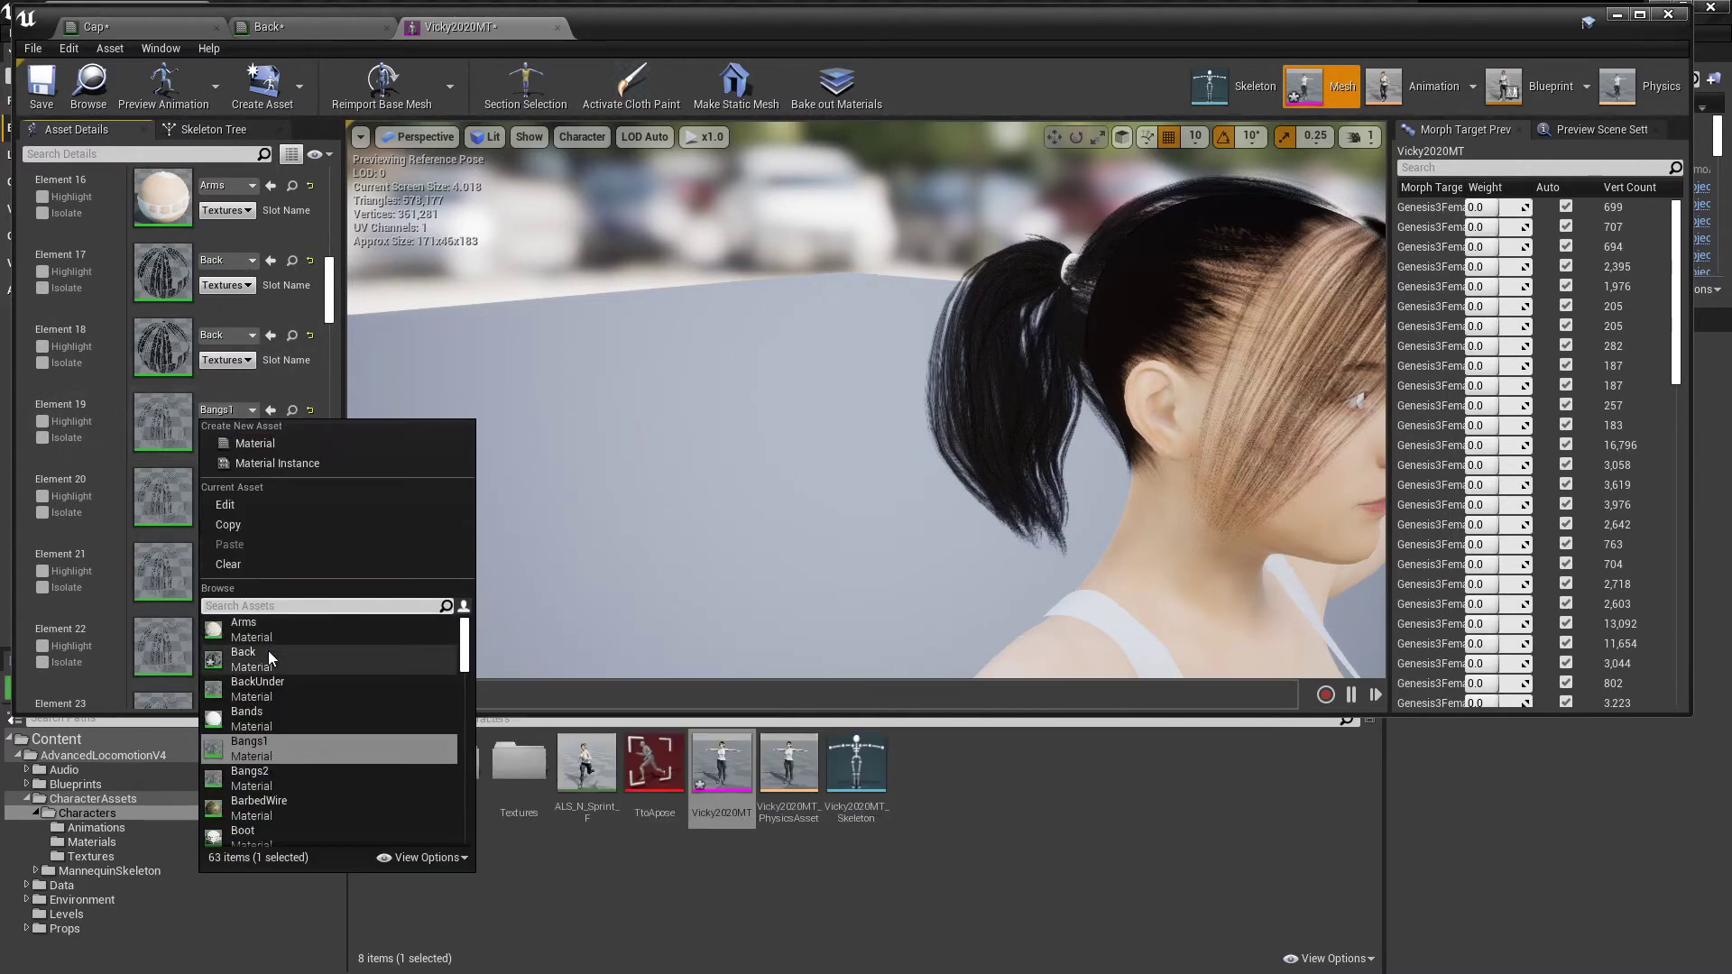
left_click(269, 655)
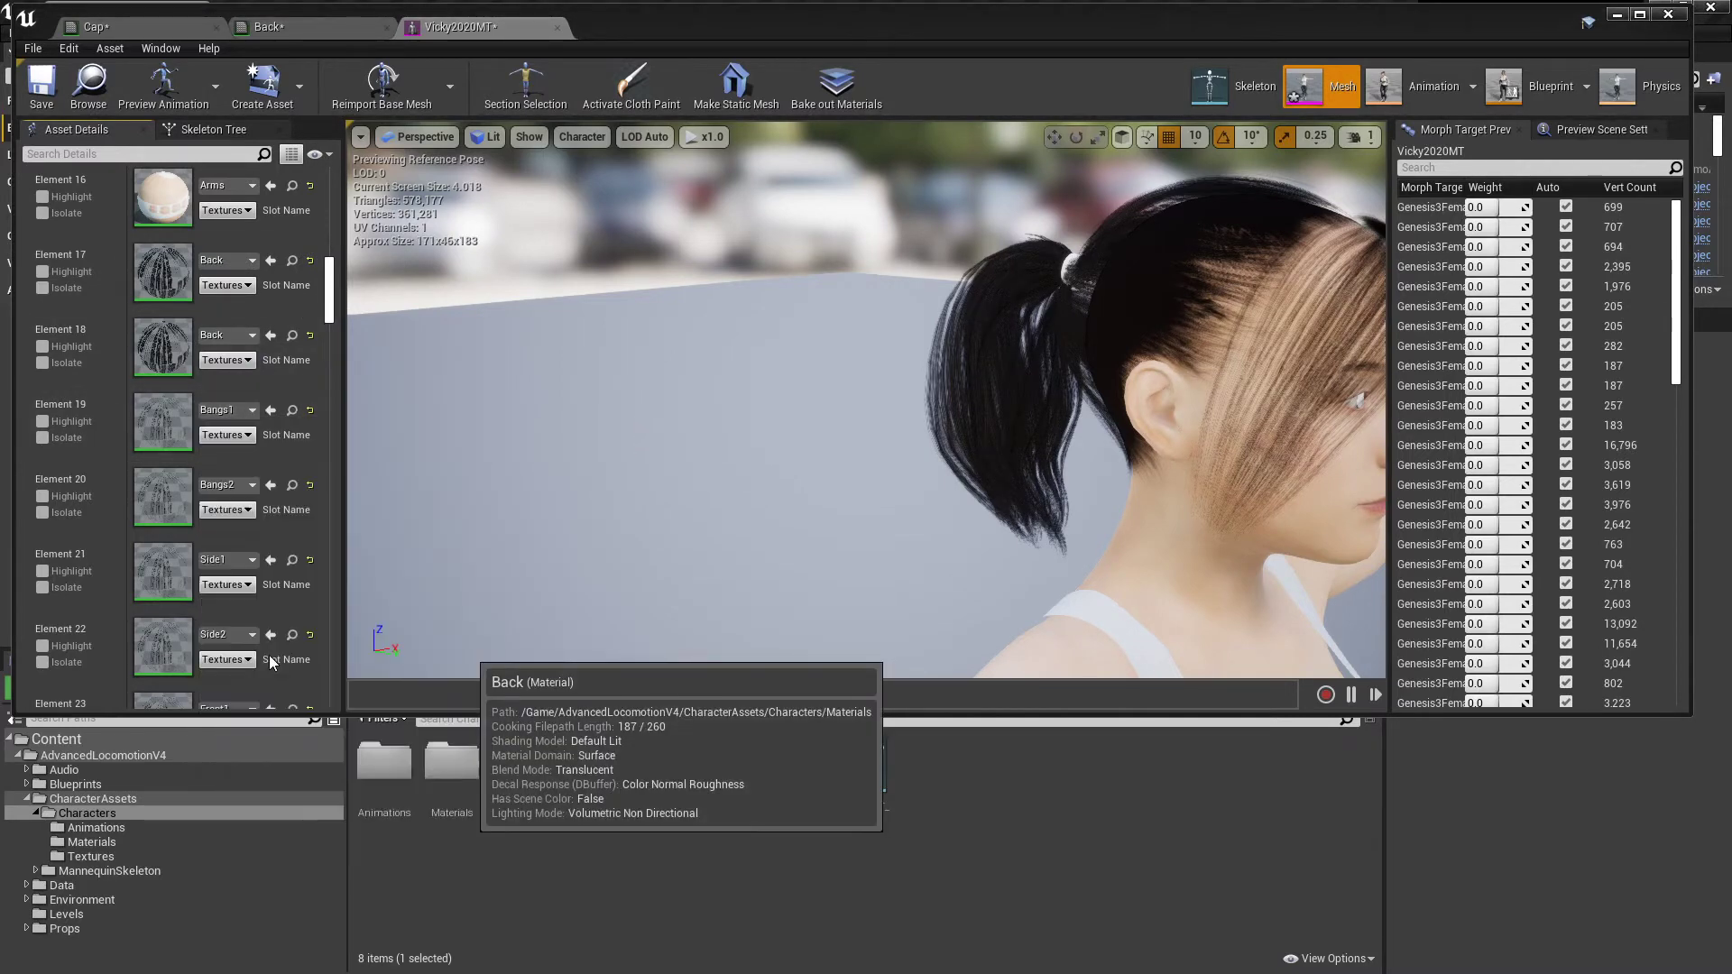
left_click(241, 488)
left_click(235, 734)
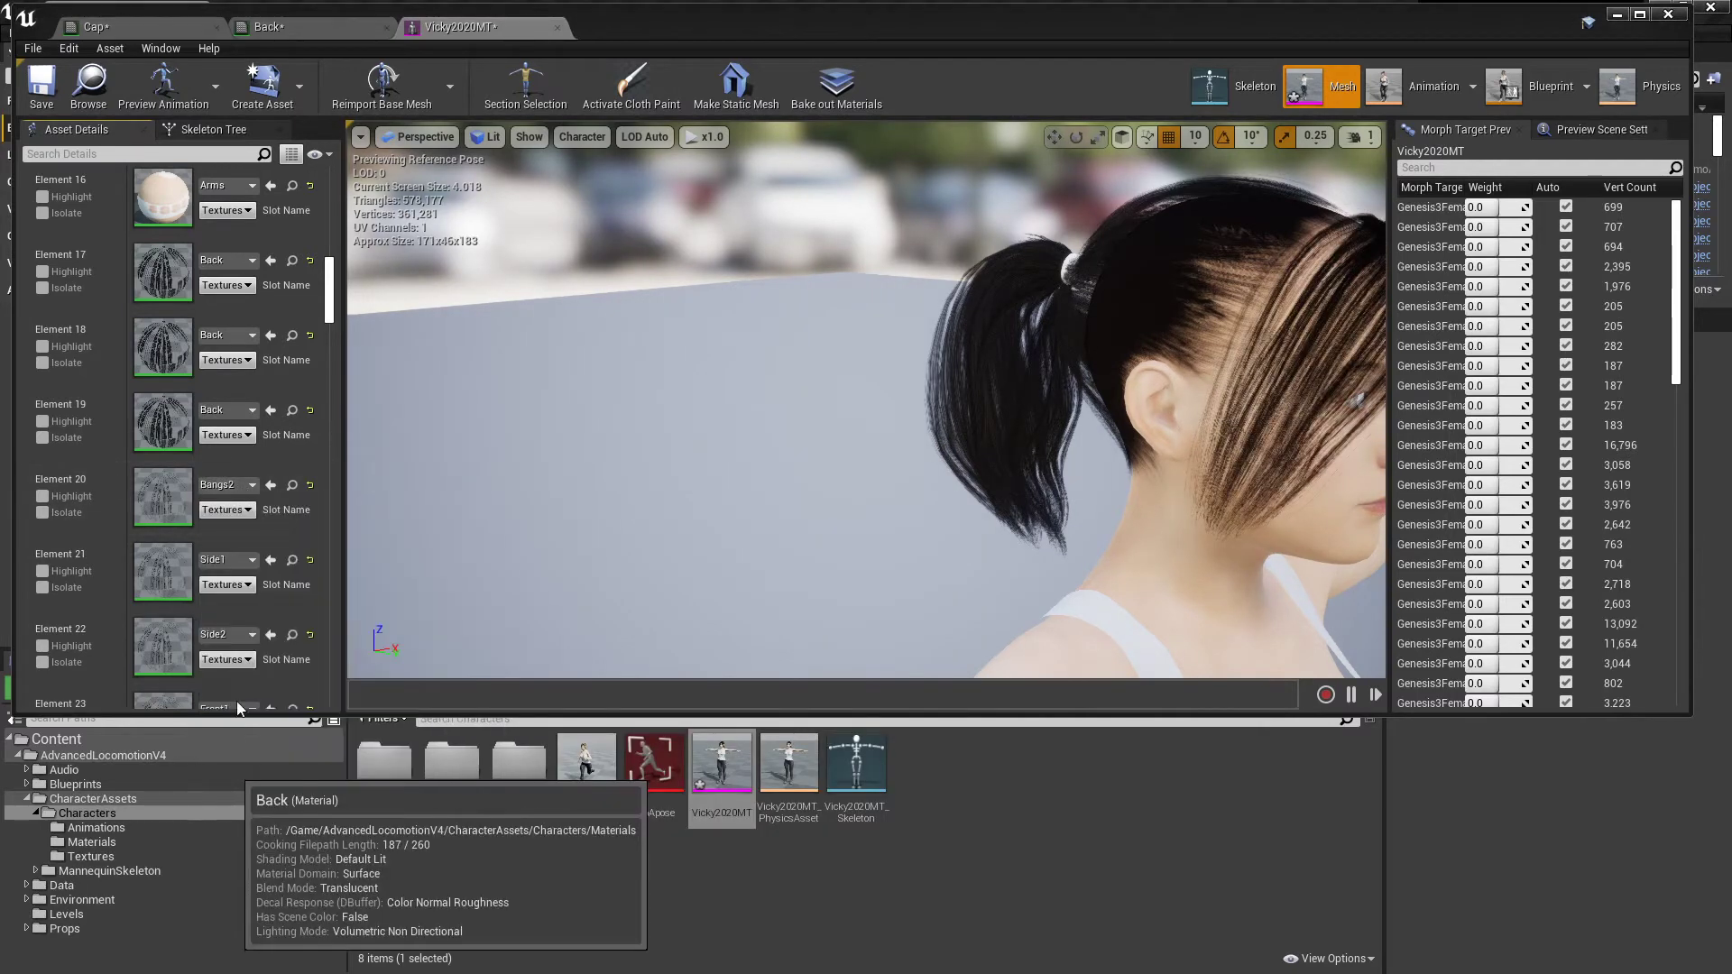
Assign the Back material to the Side1 and Side2 slots
left_click(240, 561)
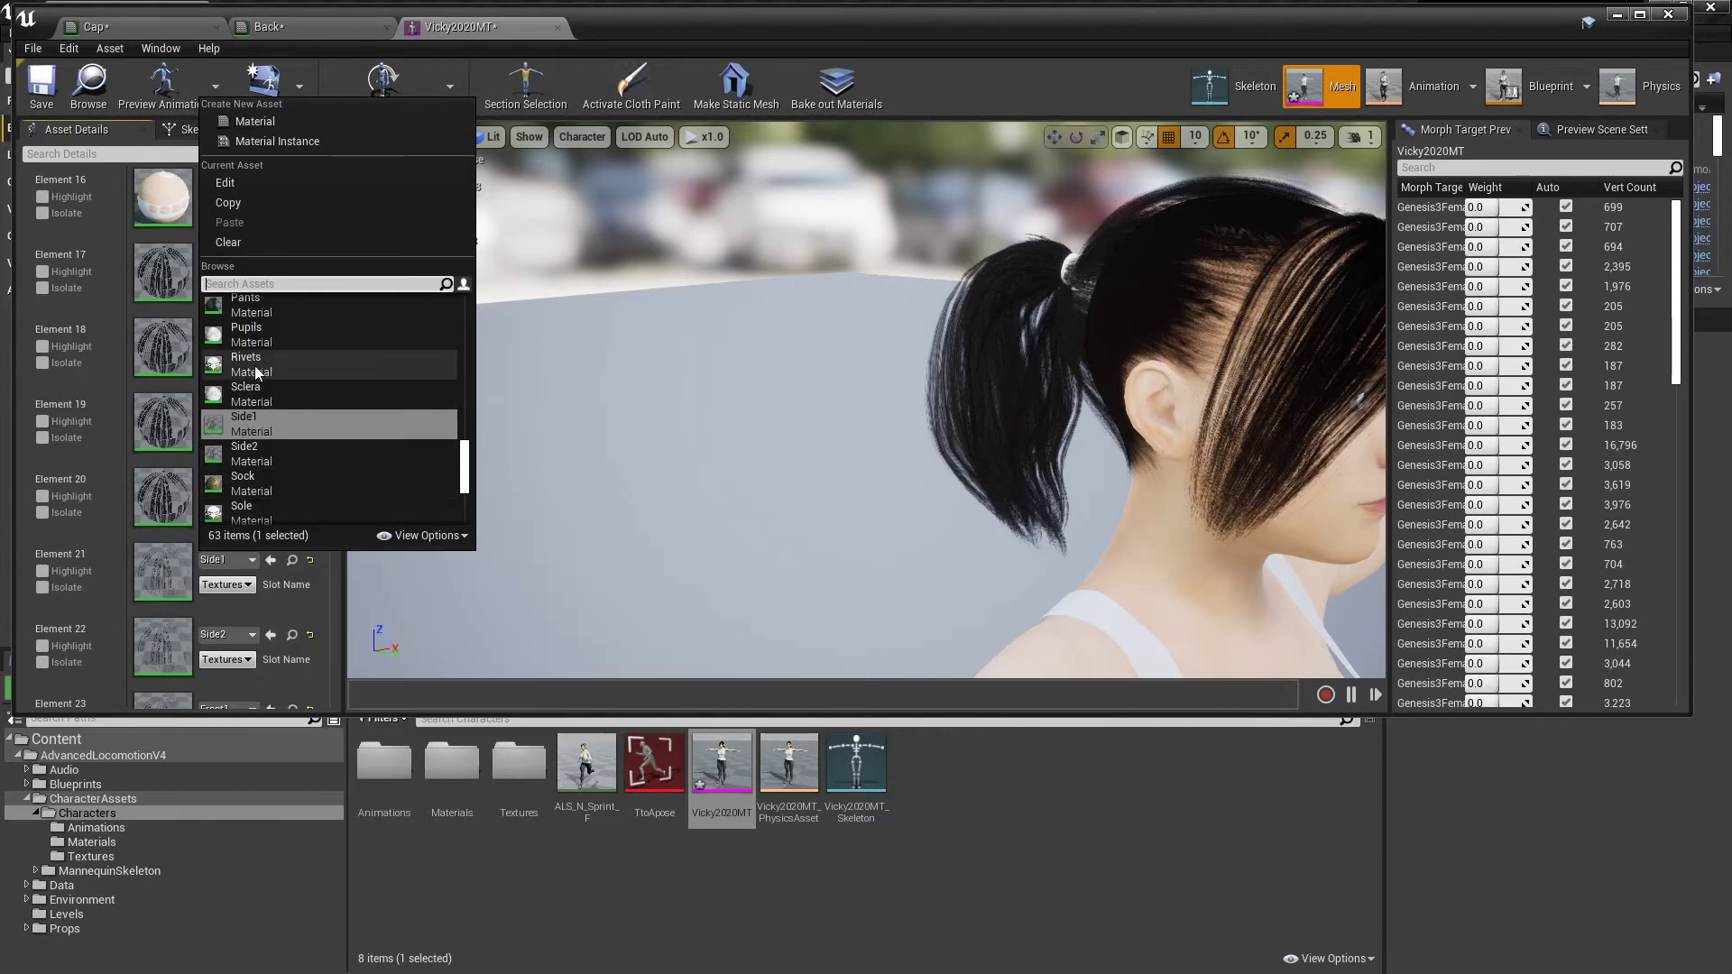
left_click_drag(464, 465, 463, 285)
left_click(226, 336)
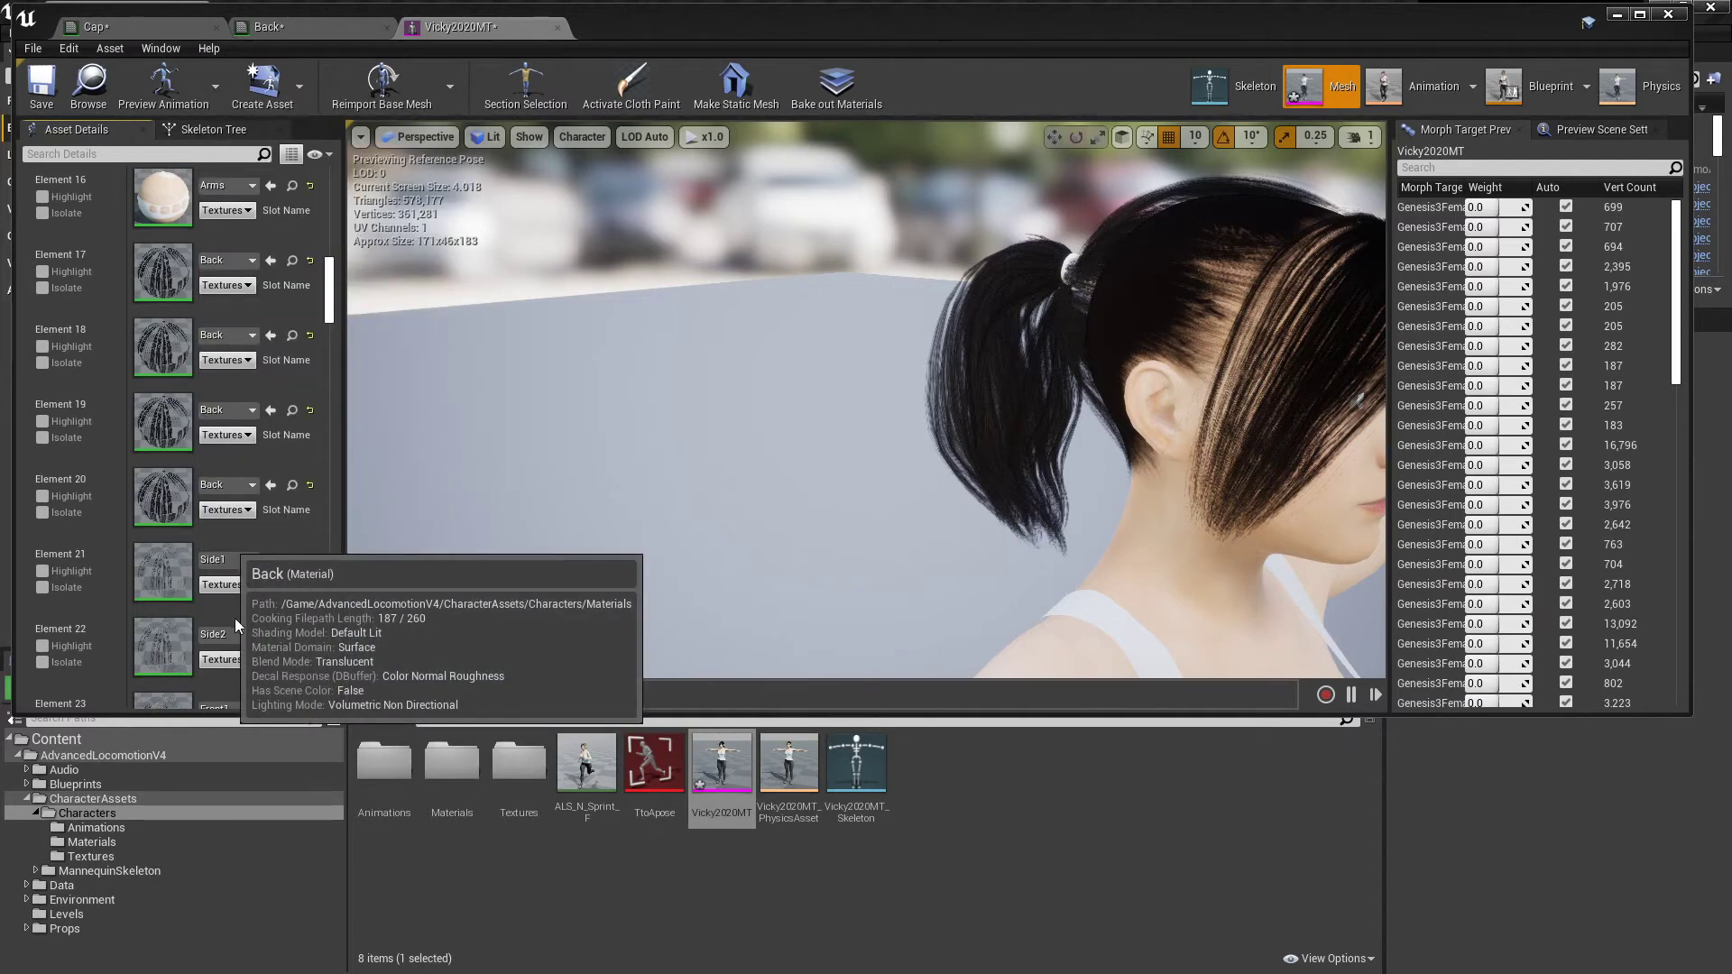
left_click(243, 636)
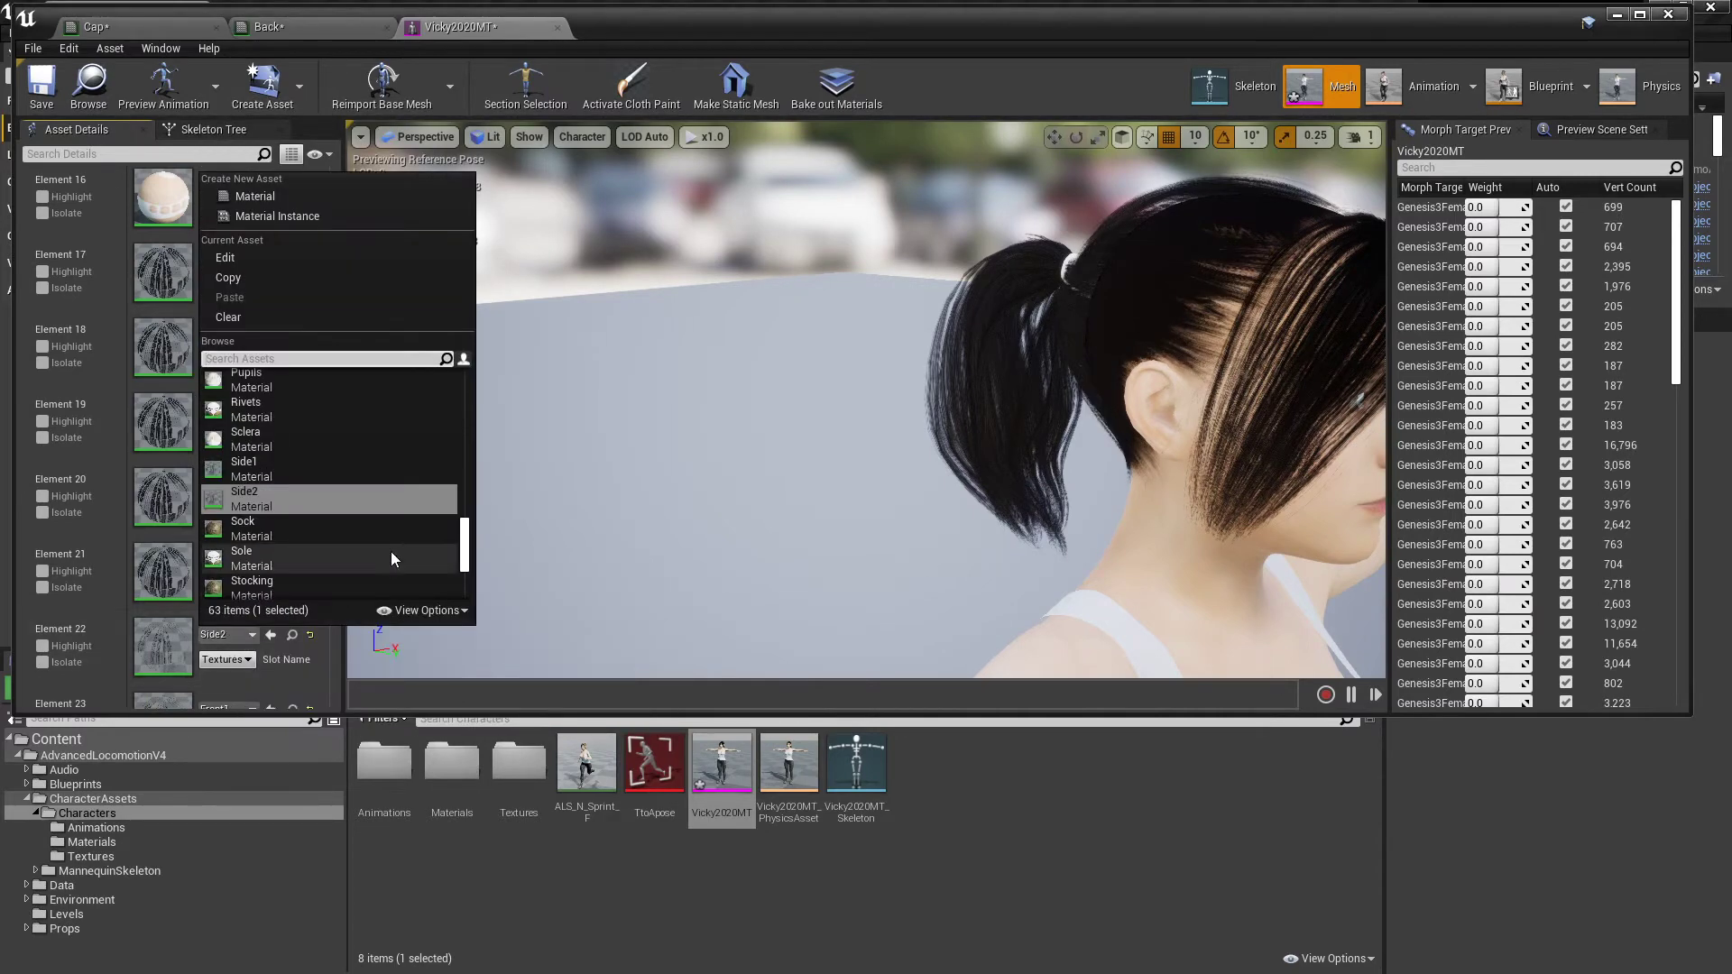
left_click_drag(463, 539, 463, 388)
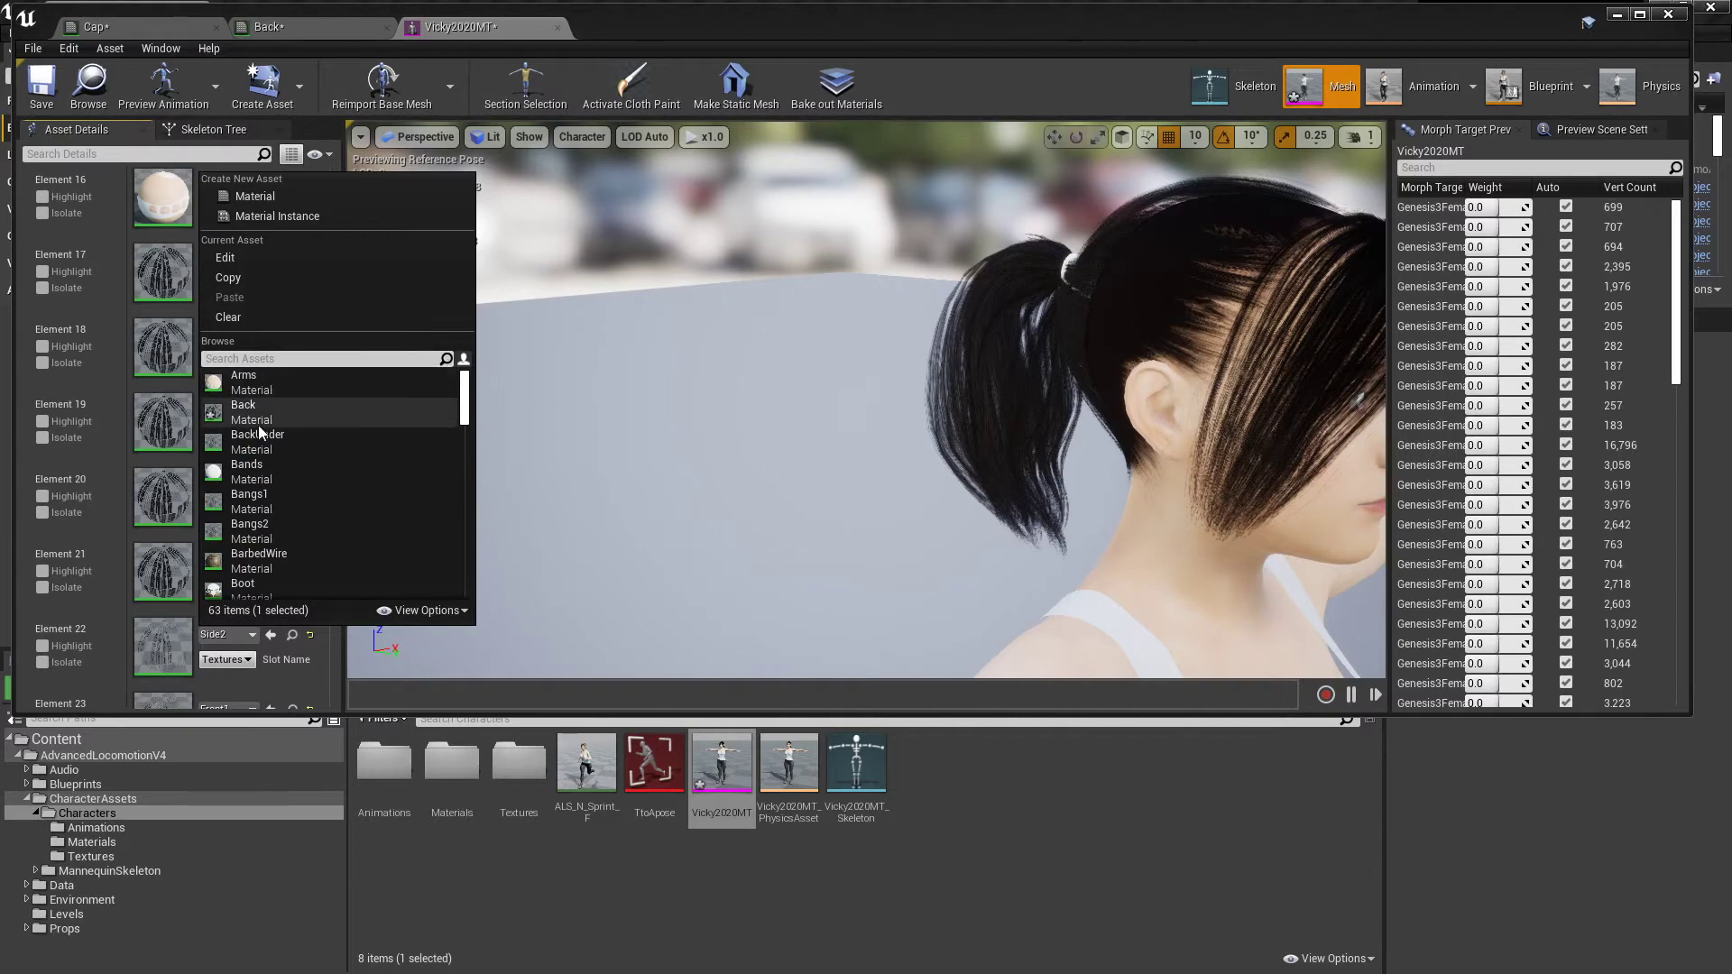
left_click(253, 425)
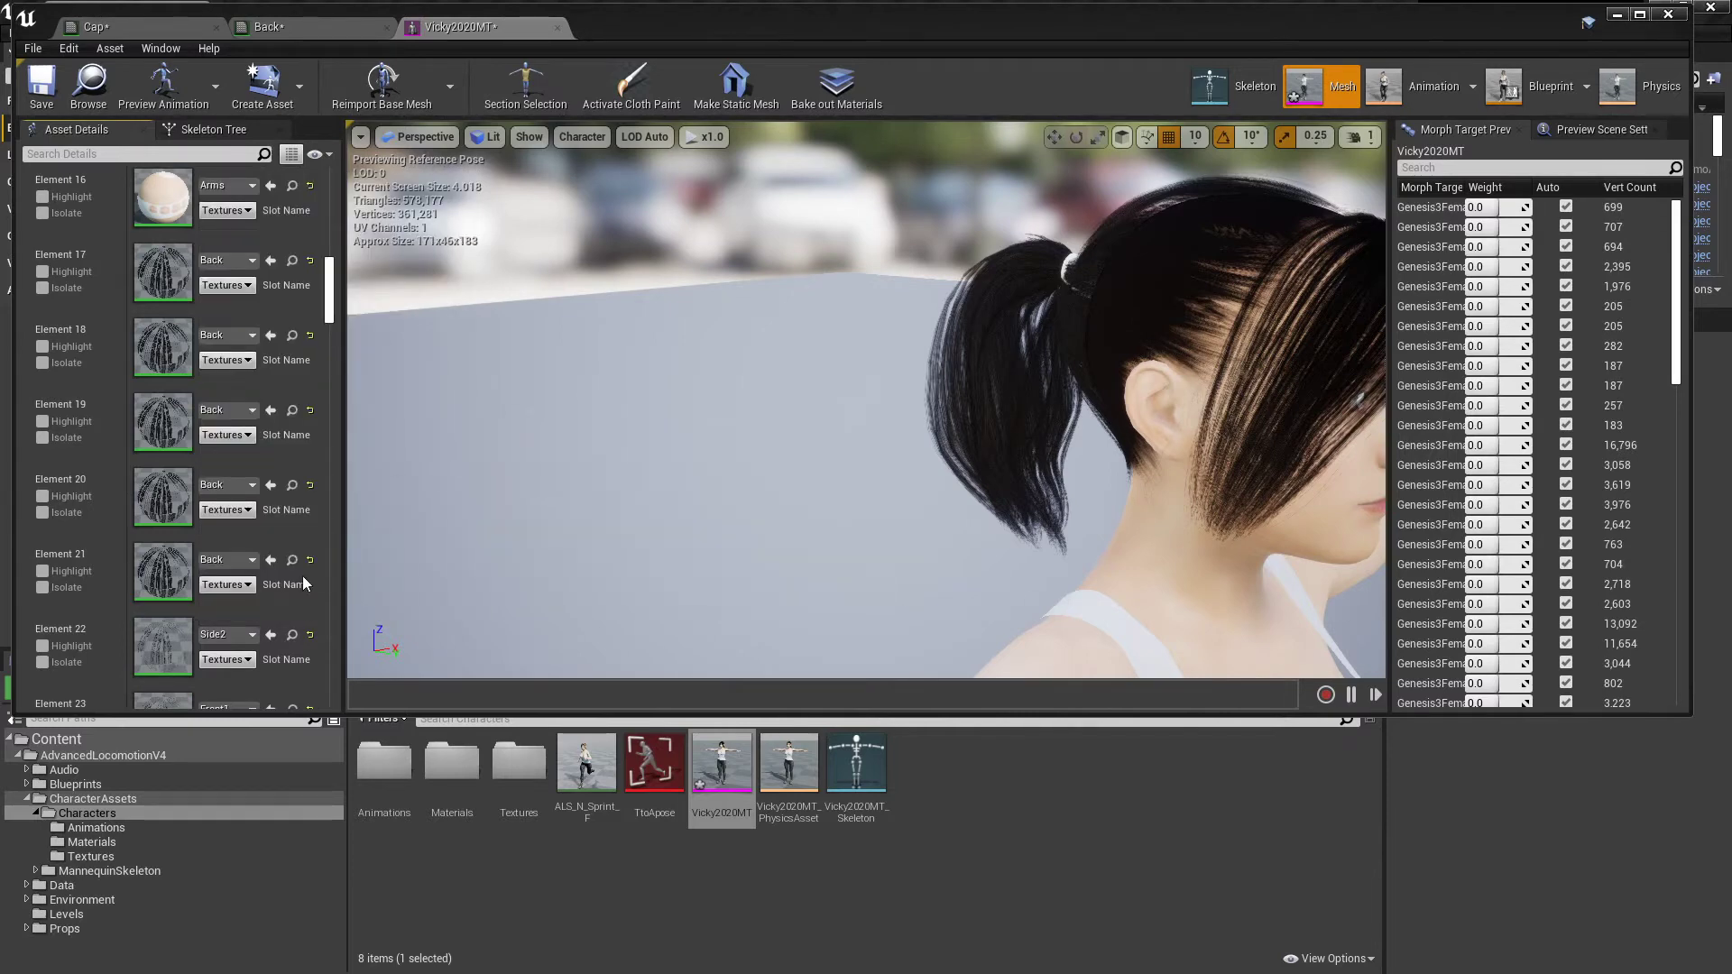
Assign the Back material to the Front1 and Front2 slots and orbit to check the hair
scroll(301, 575, "down", 5)
scroll(303, 581, "down", 3)
left_click(244, 448)
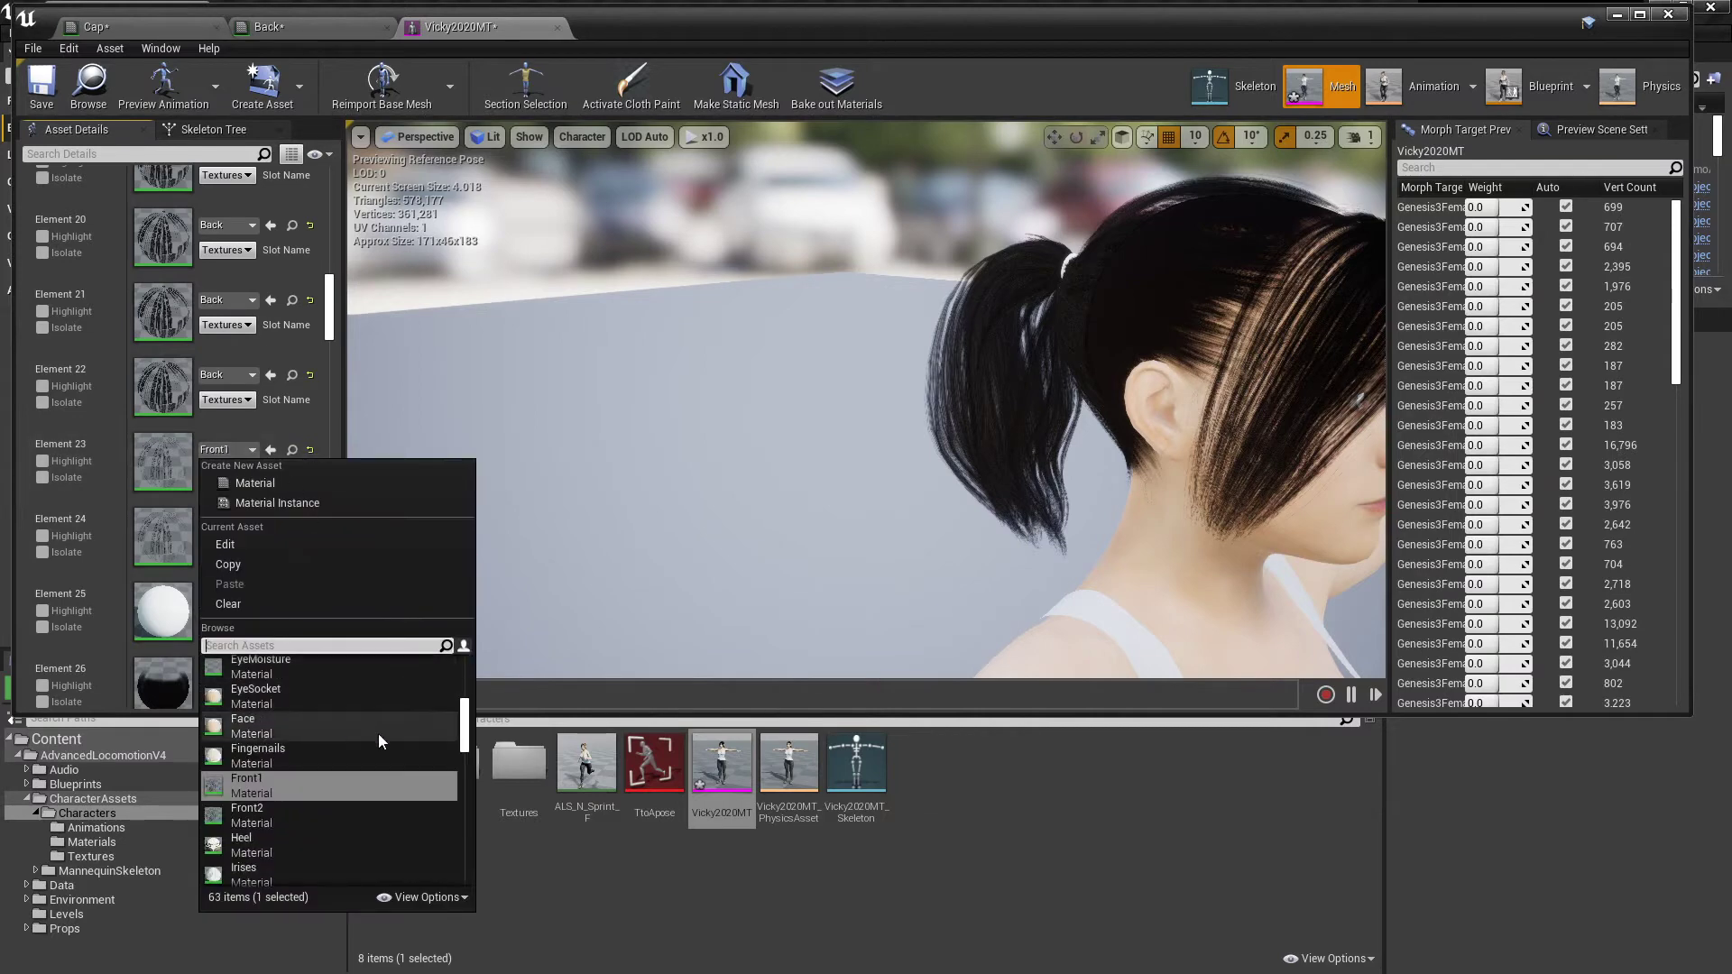
scroll(404, 668, "up", 8)
left_click(195, 613)
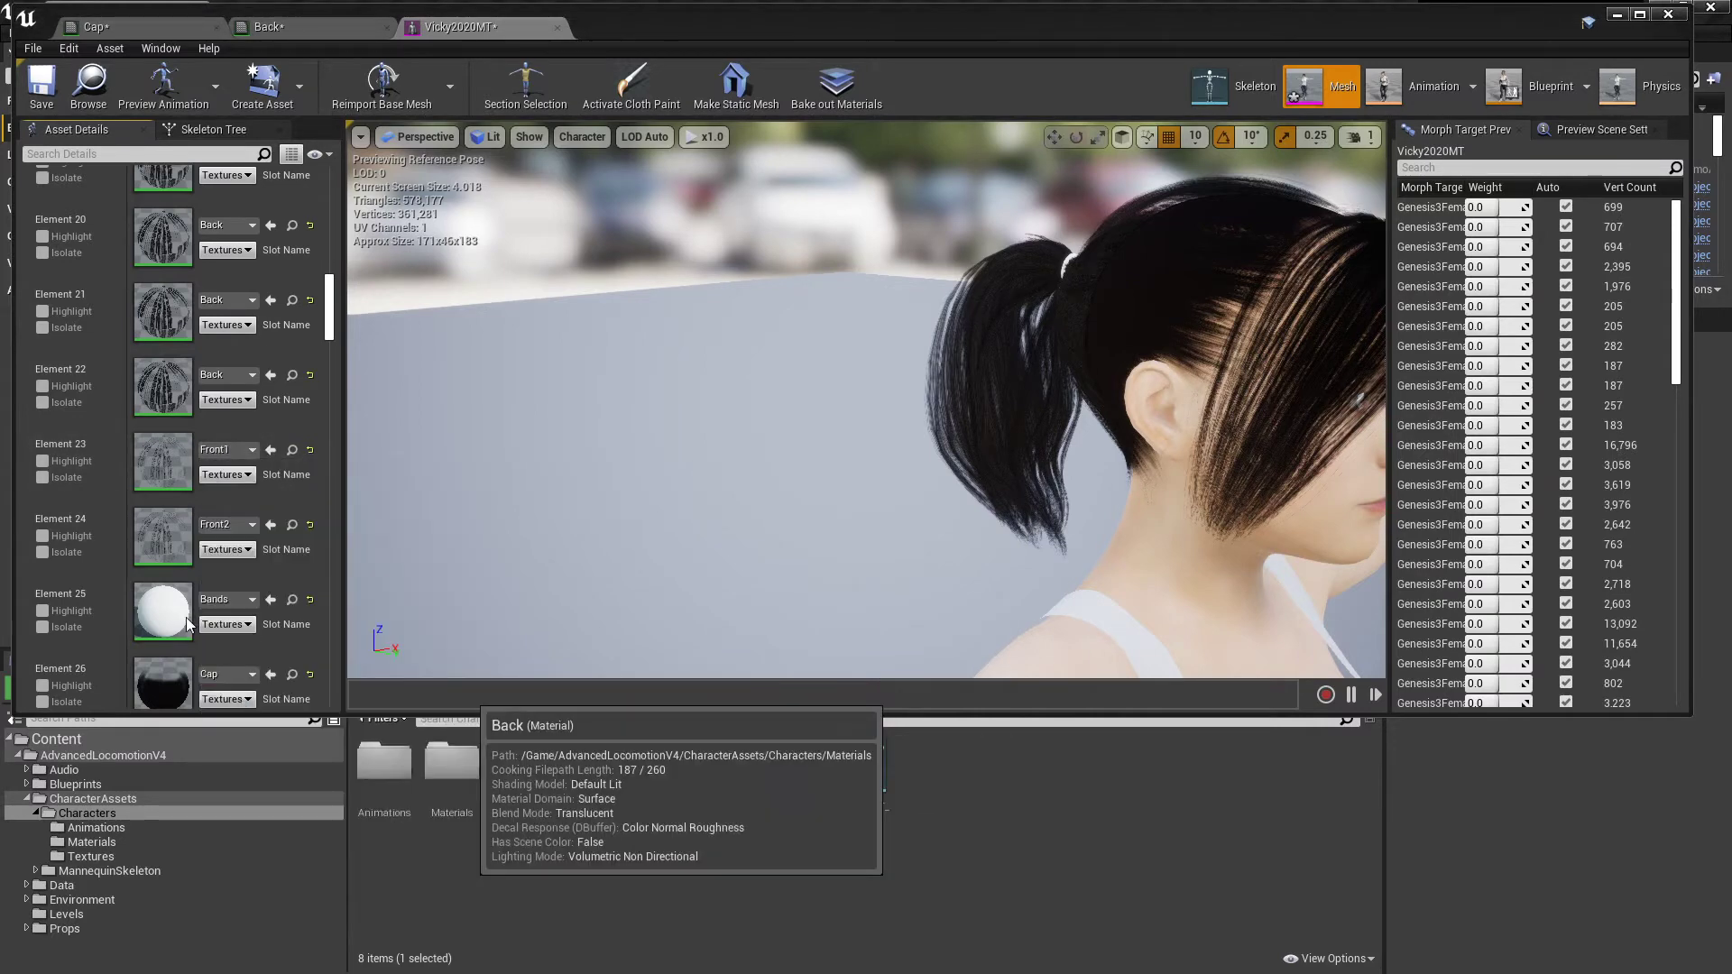
left_click(249, 525)
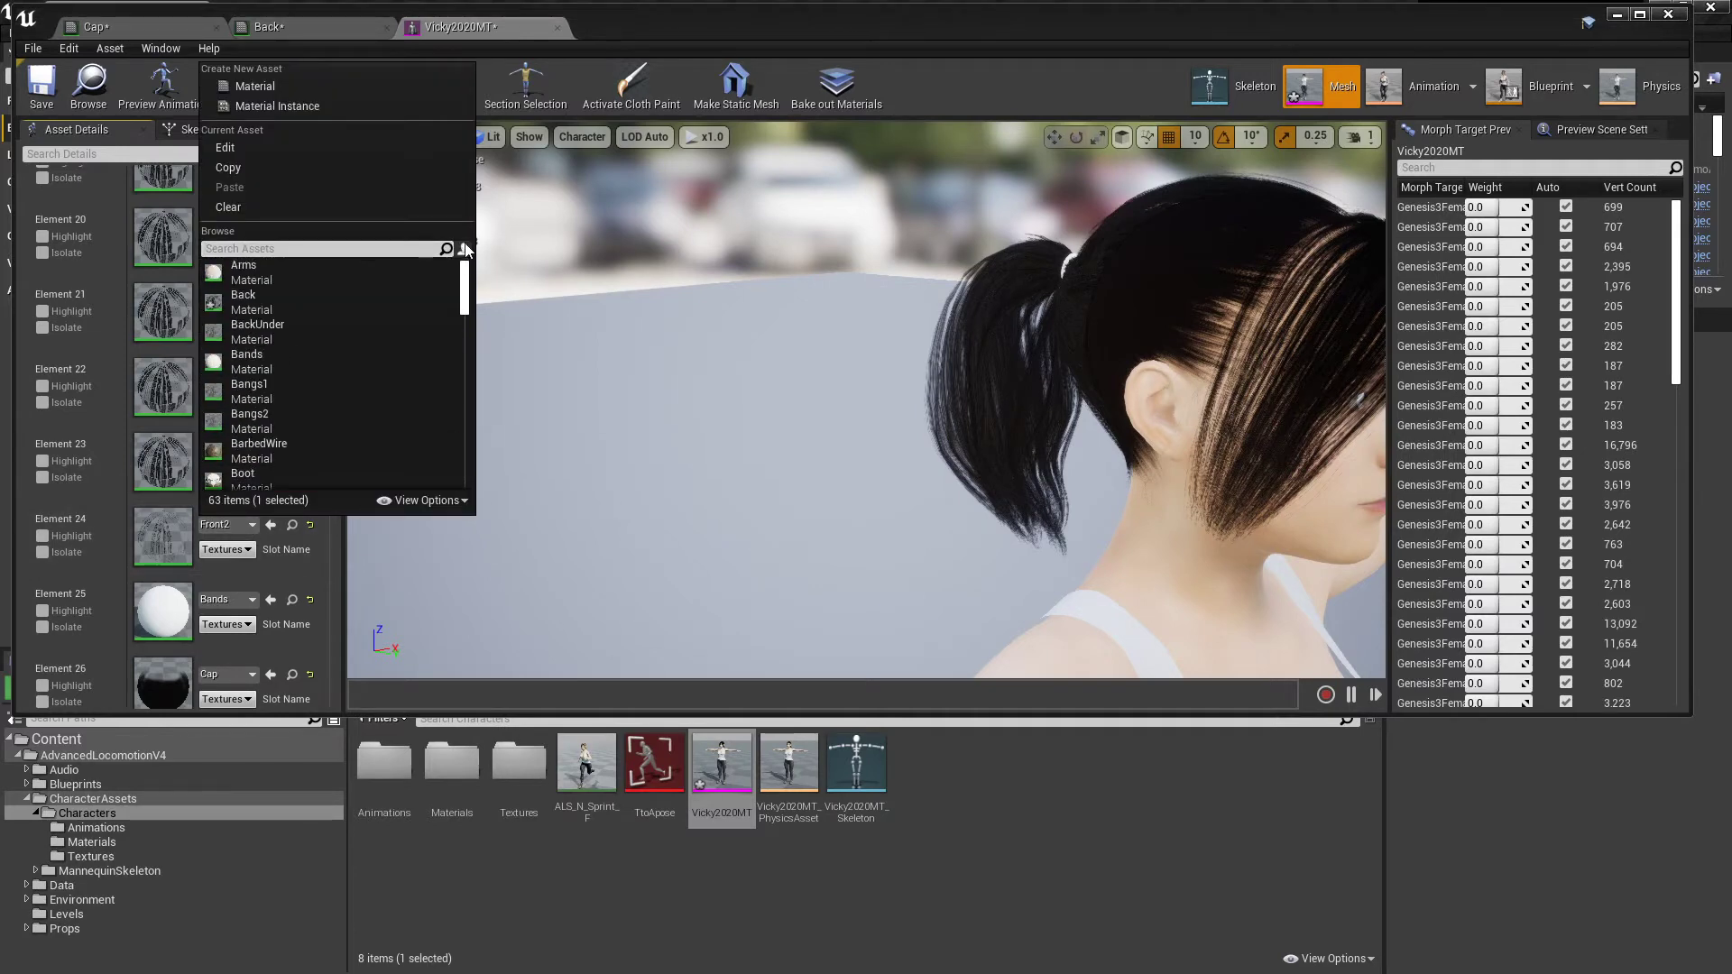
left_click(269, 294)
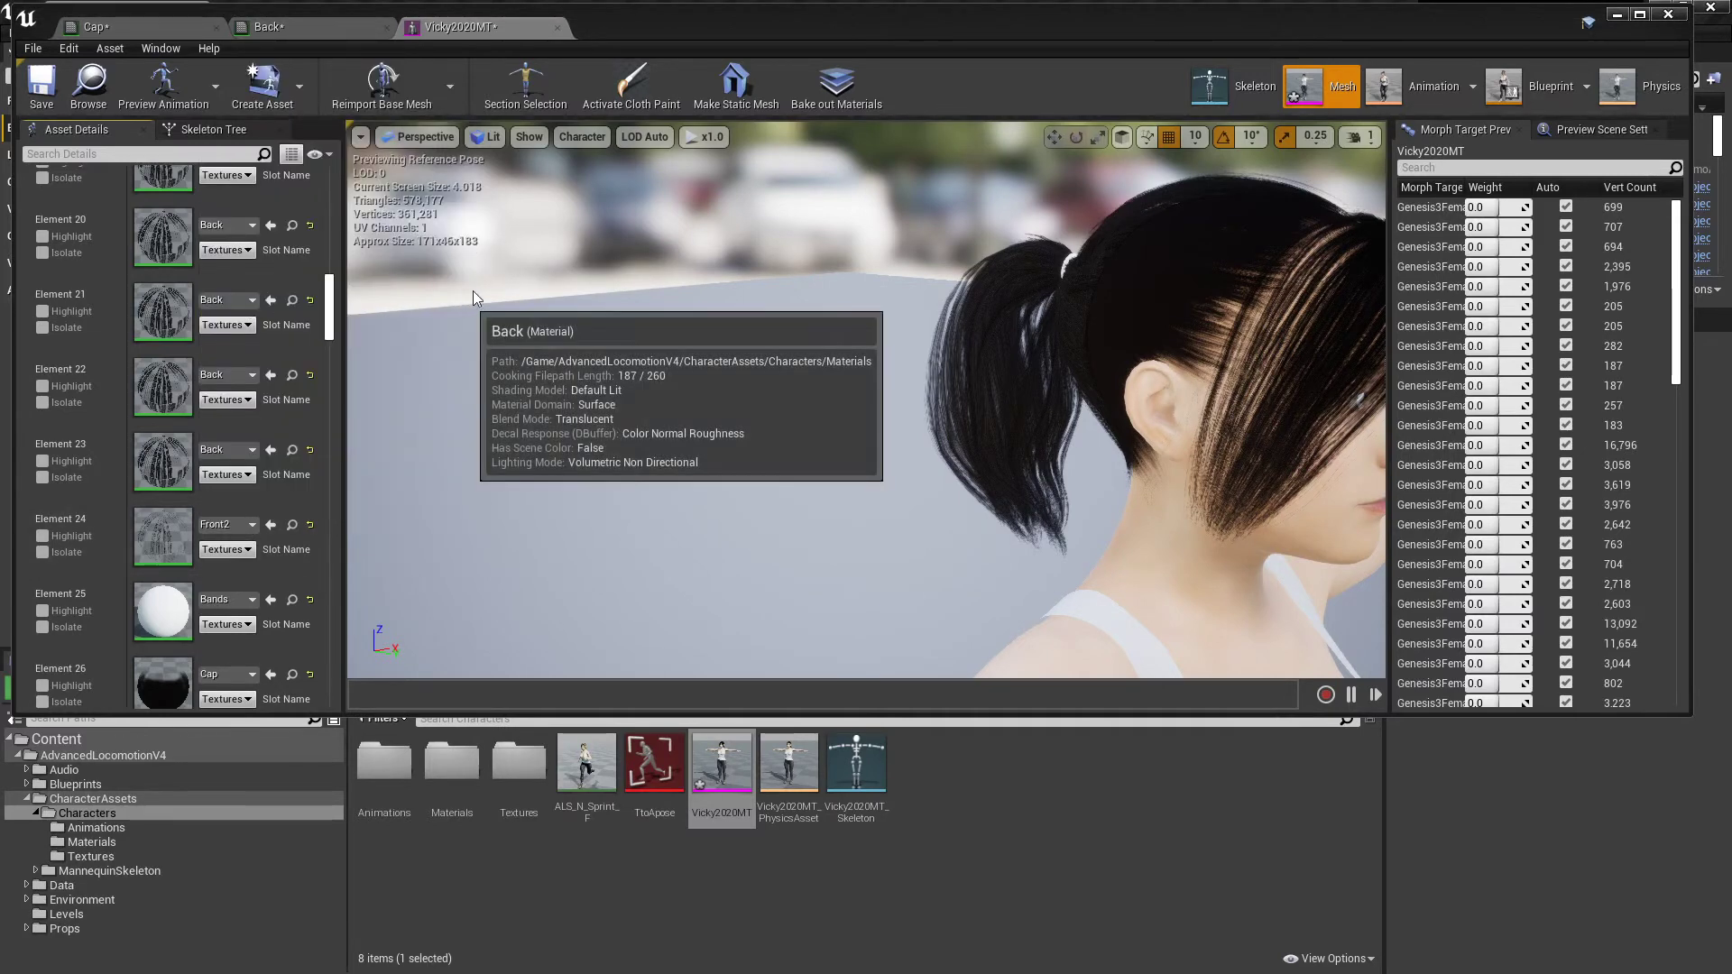
left_click_drag(890, 447, 812, 424)
mouse_move(1235, 408)
left_mouse_down()
mouse_move(1191, 406)
mouse_move(1234, 408)
left_mouse_up()
left_click_drag(1209, 316, 1386, 308)
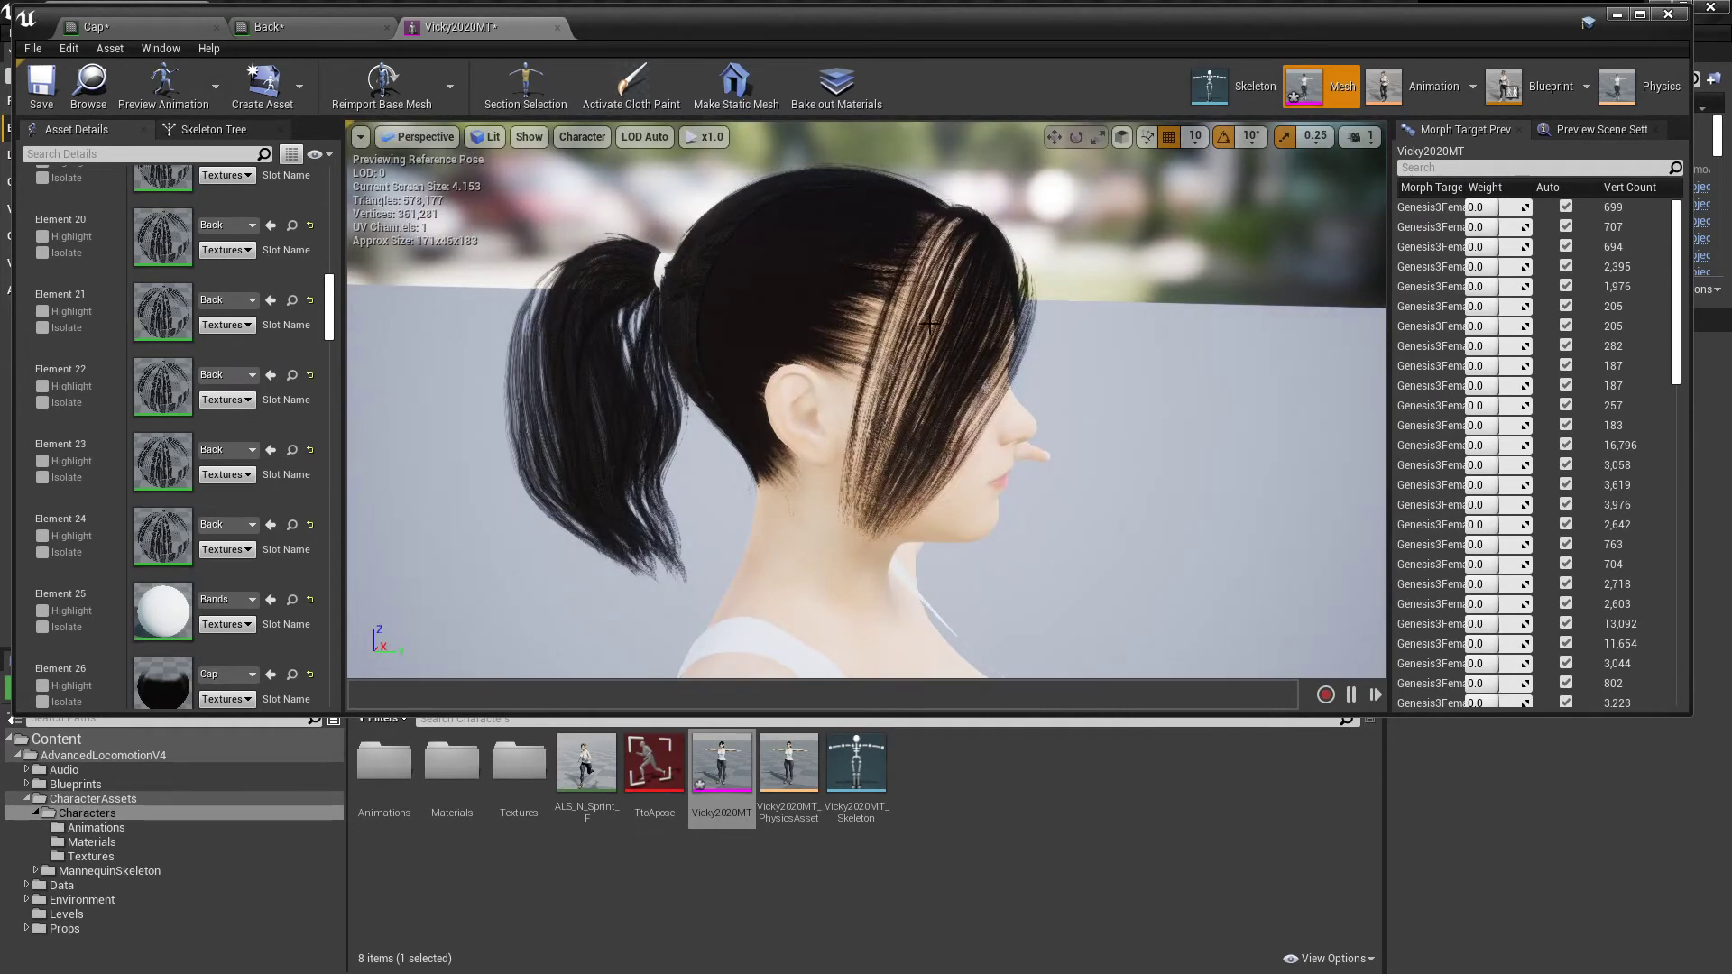
Inspect the reassigned hair from the front, save Vicky2020MT, and return to the Back material graph
mouse_move(1164, 382)
left_mouse_down()
mouse_move(1407, 377)
mouse_move(1169, 375)
left_mouse_up()
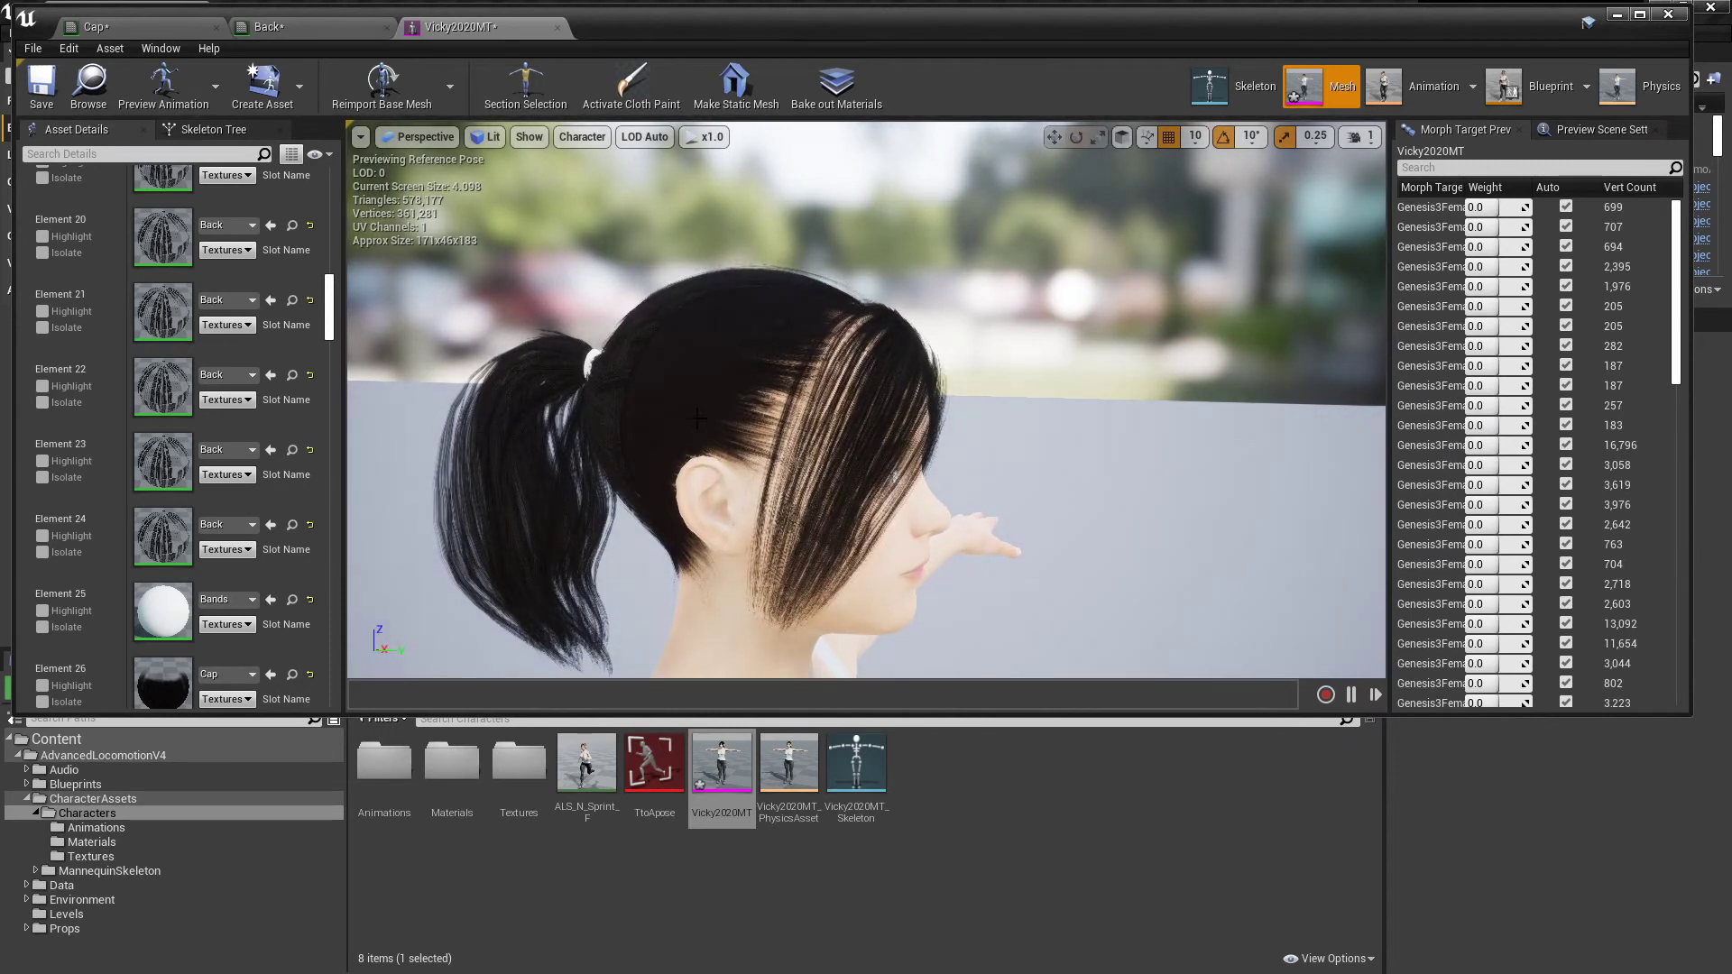
scroll(869, 413, "down", 4)
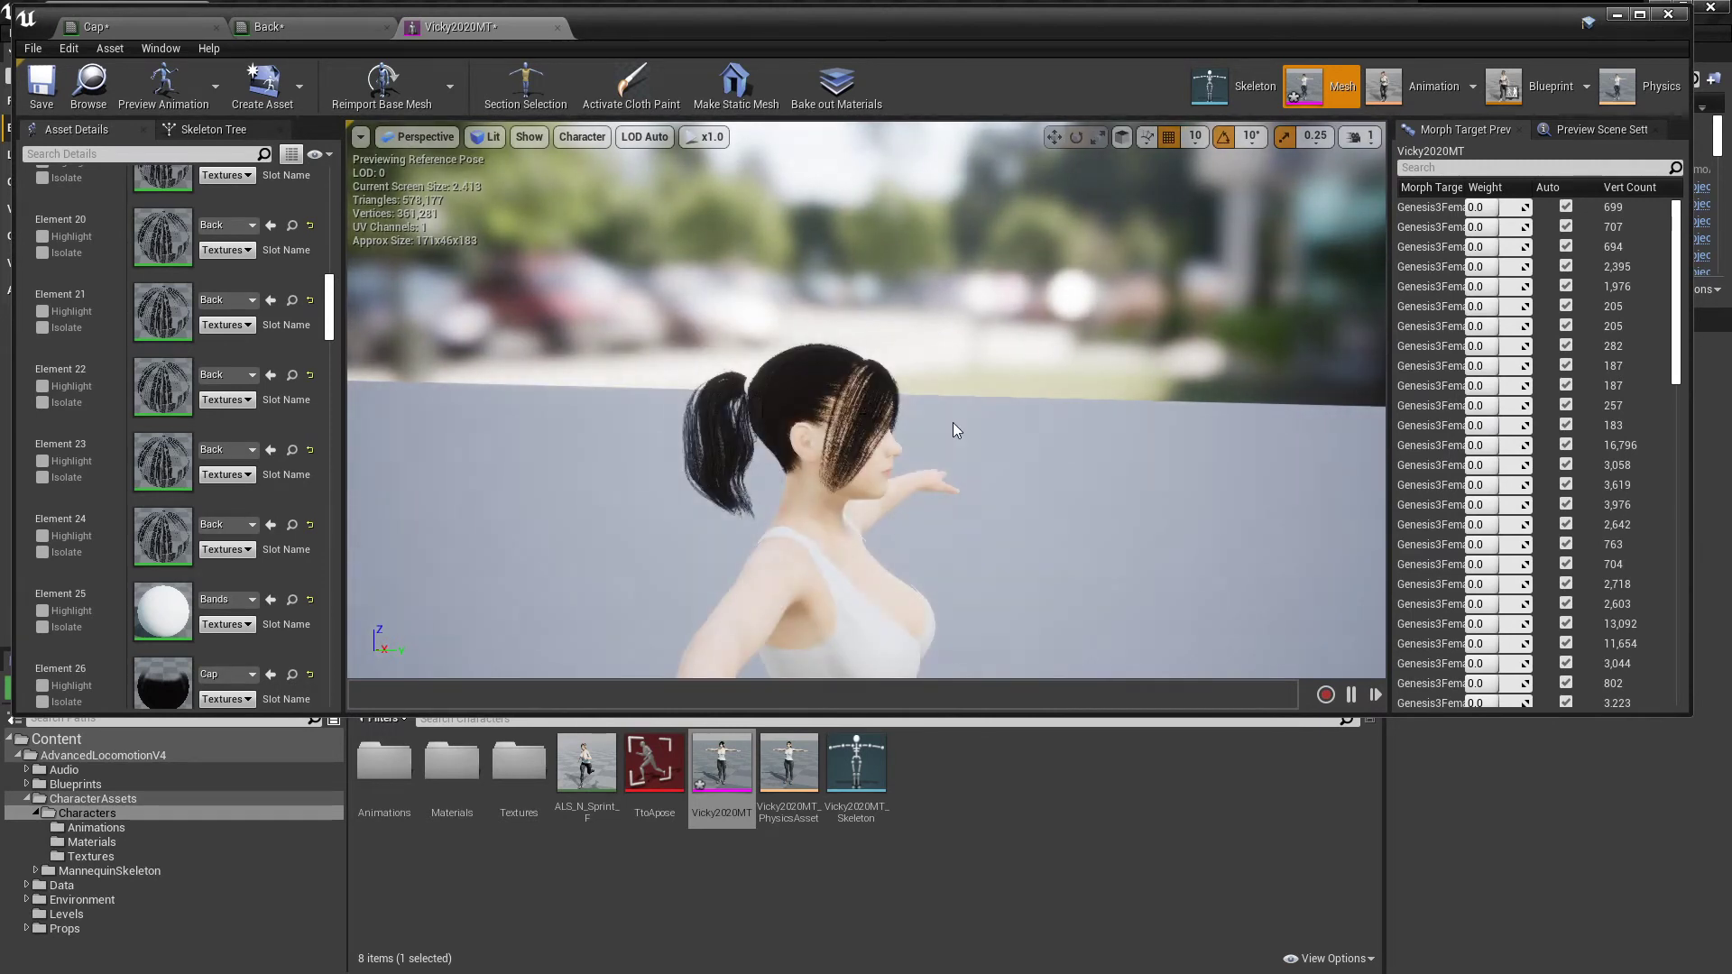
left_click_drag(1015, 444, 1425, 444)
left_click_drag(848, 360, 889, 360)
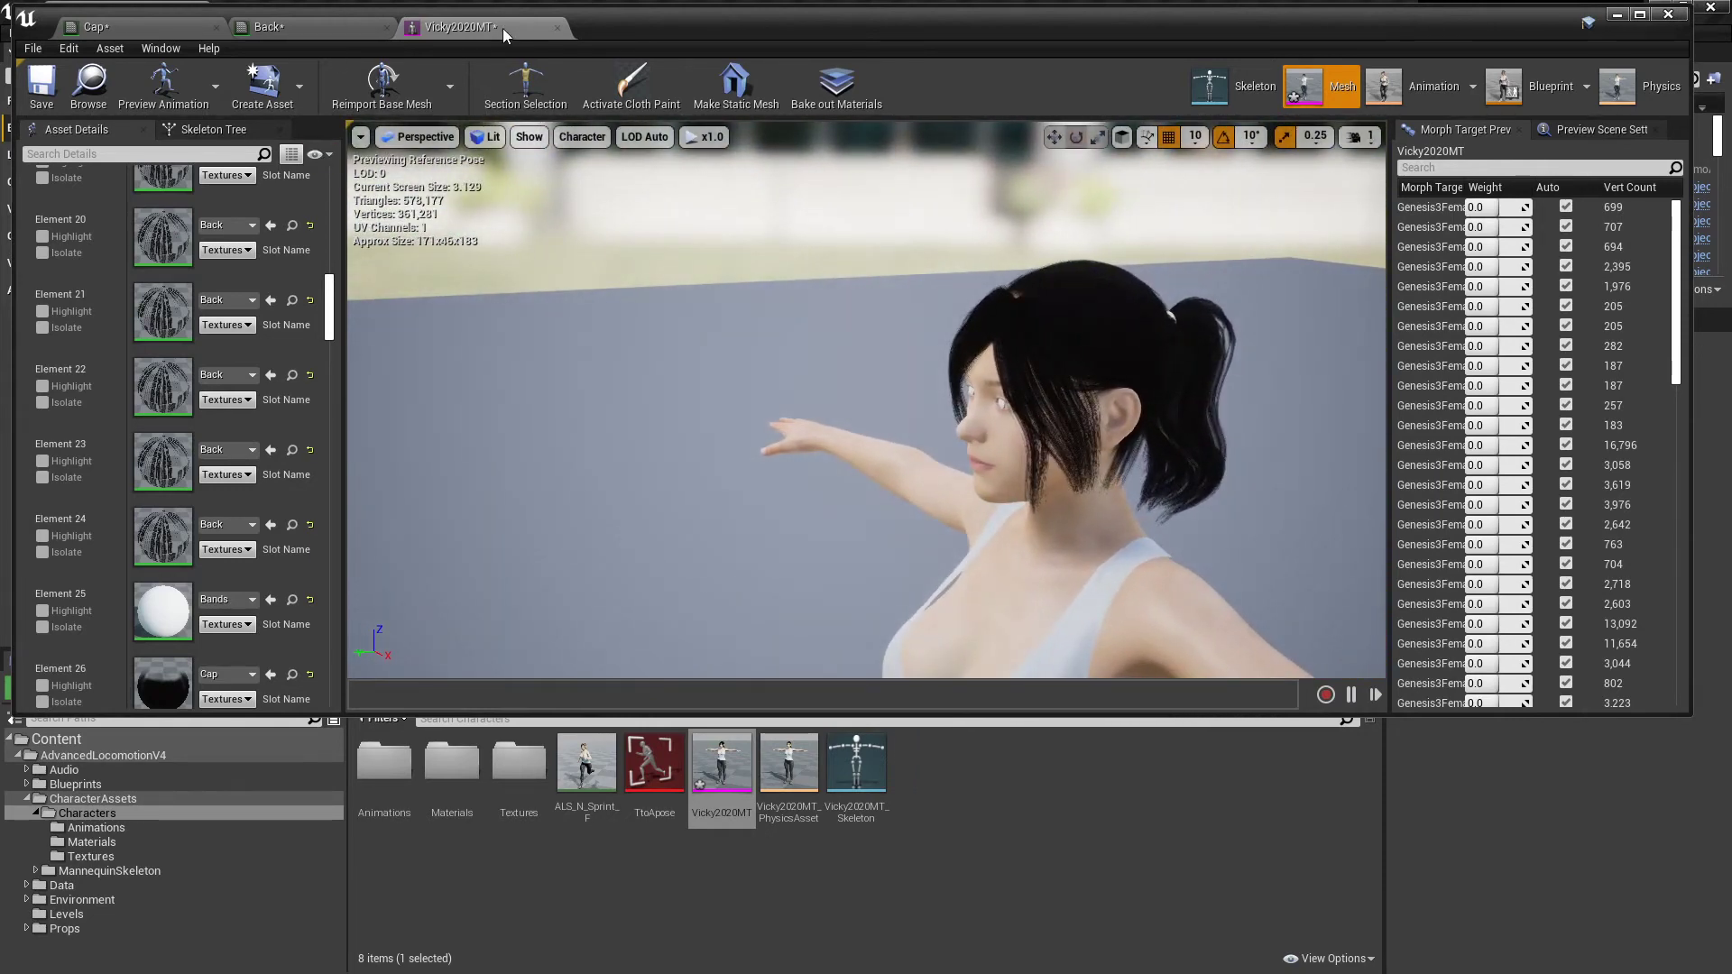
left_click(42, 86)
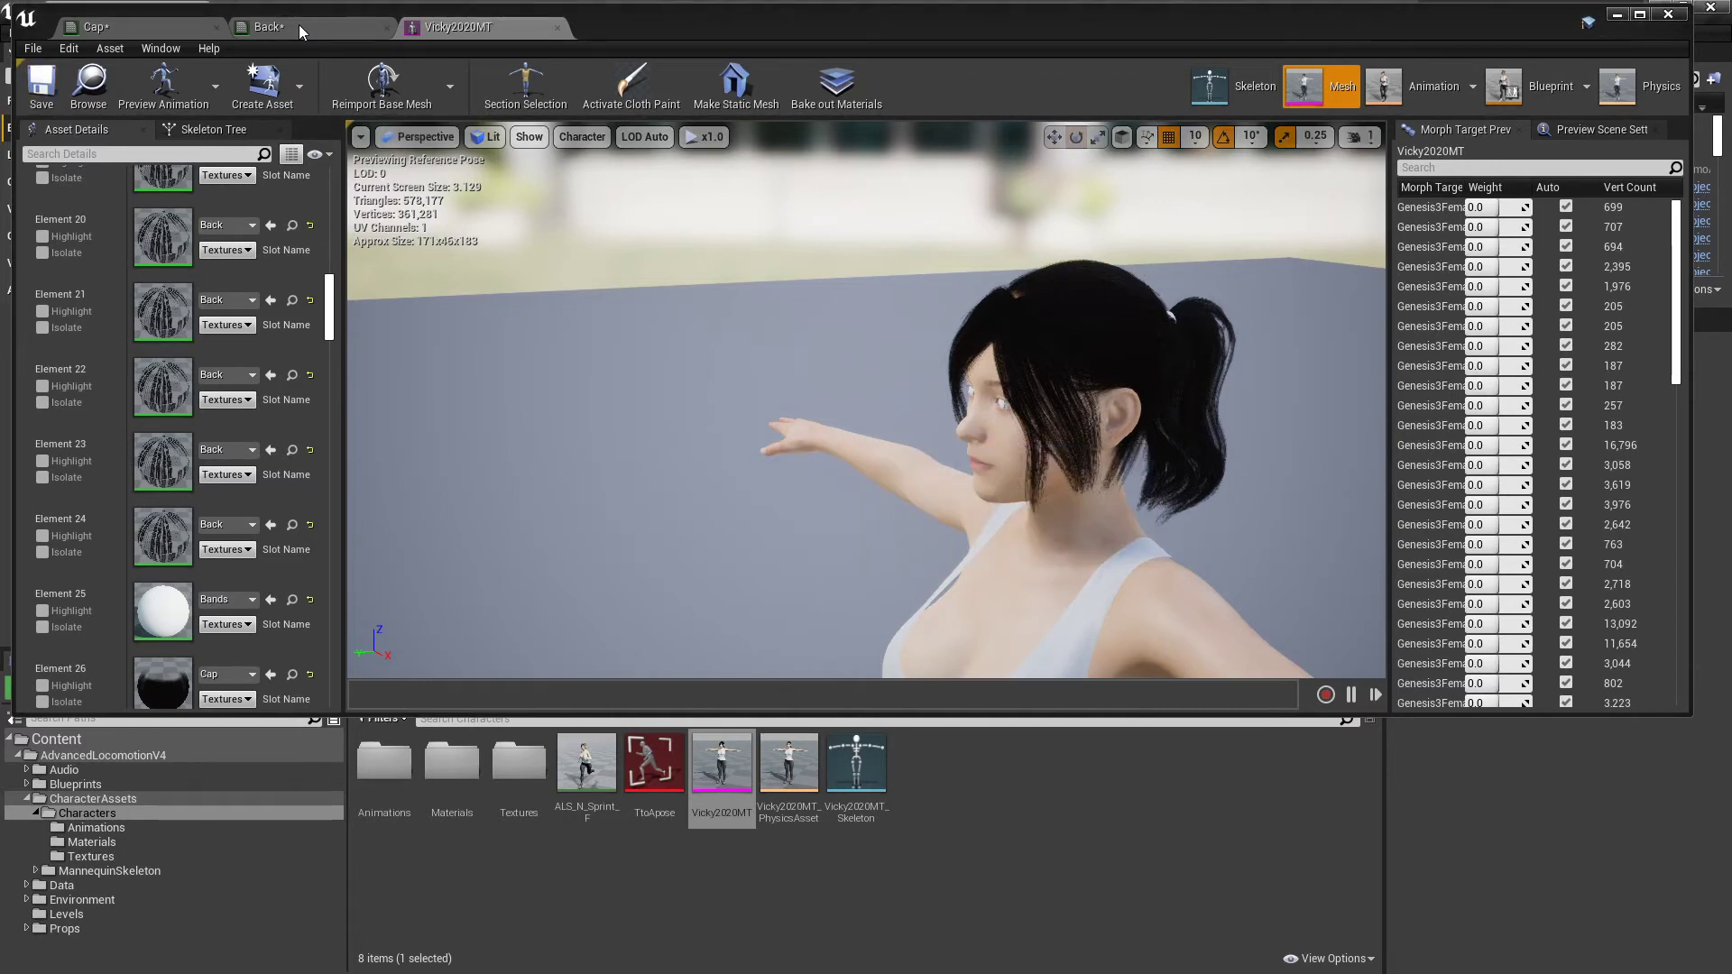
left_click(305, 26)
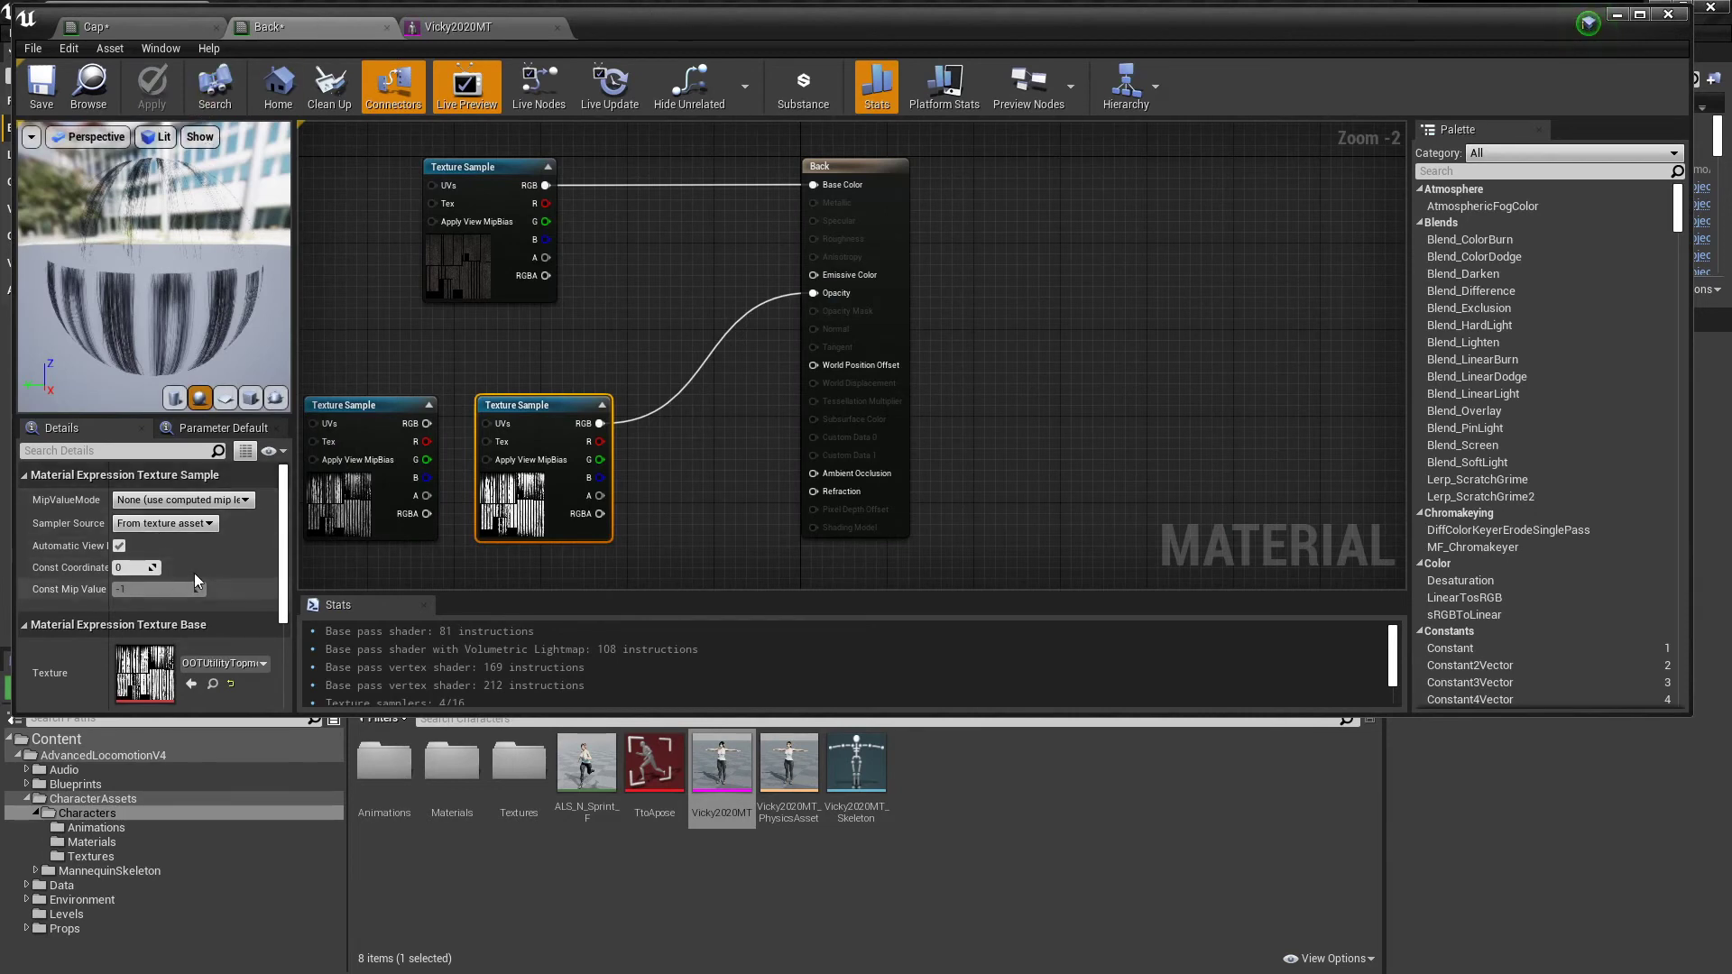
Save the Back and Cap hair materials and nudge the Cap's upper texture node up
left_click(42, 85)
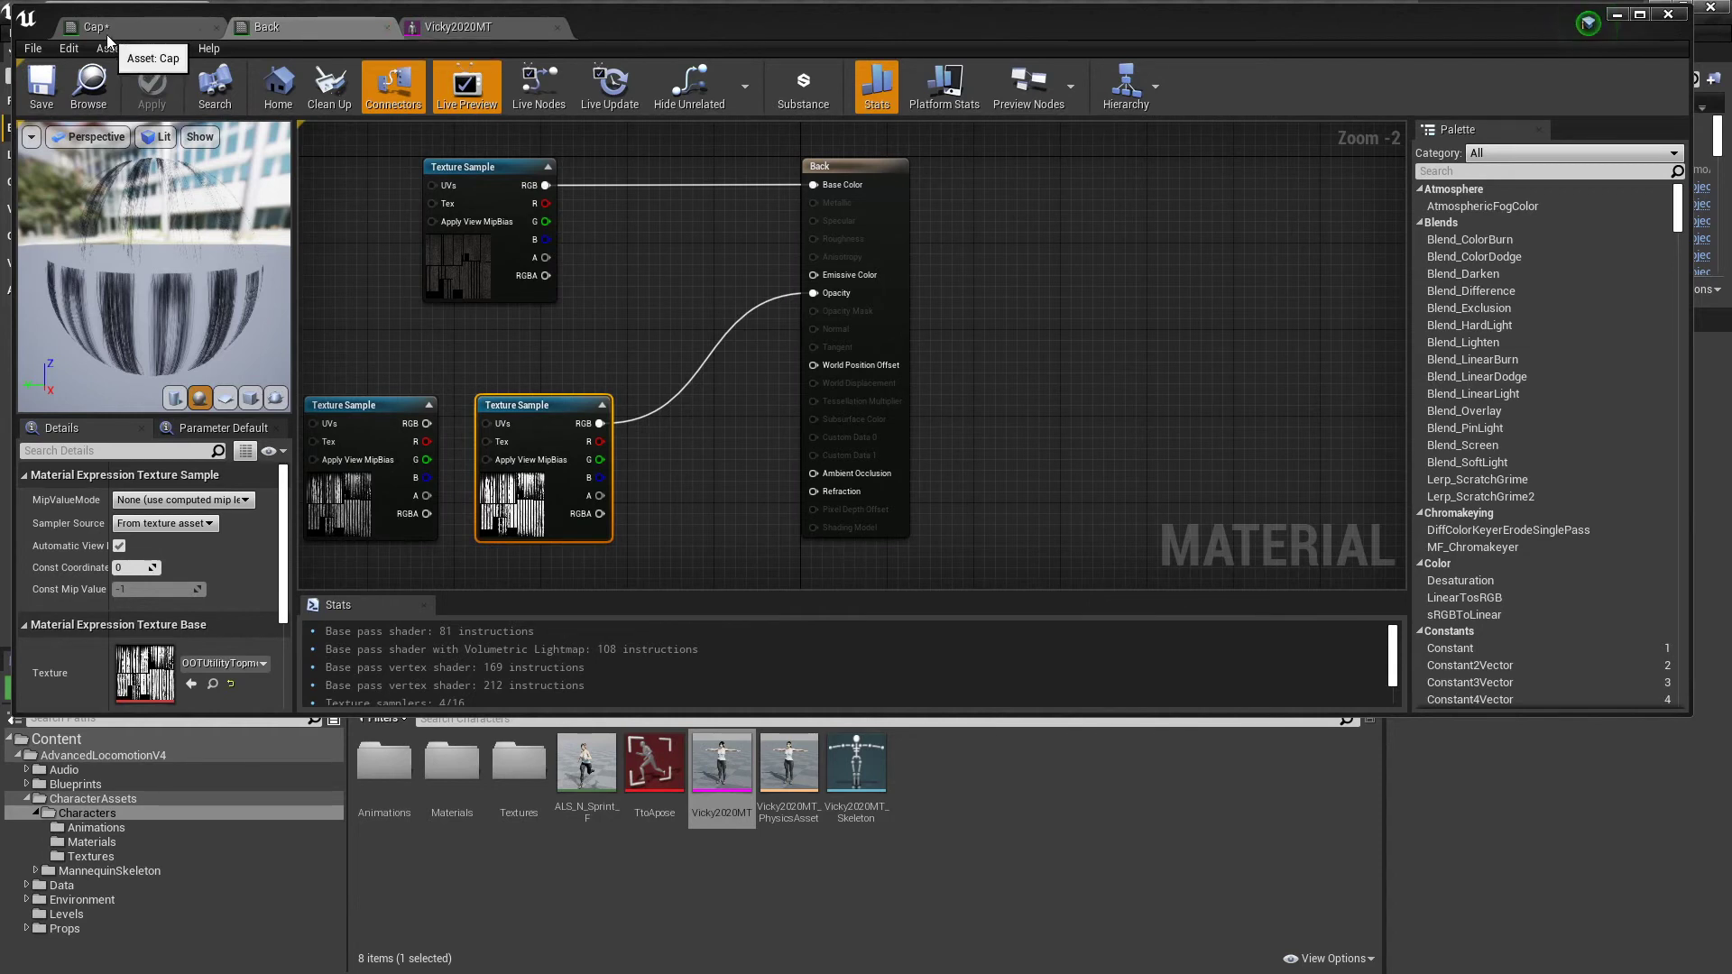
left_click(147, 29)
left_click(42, 85)
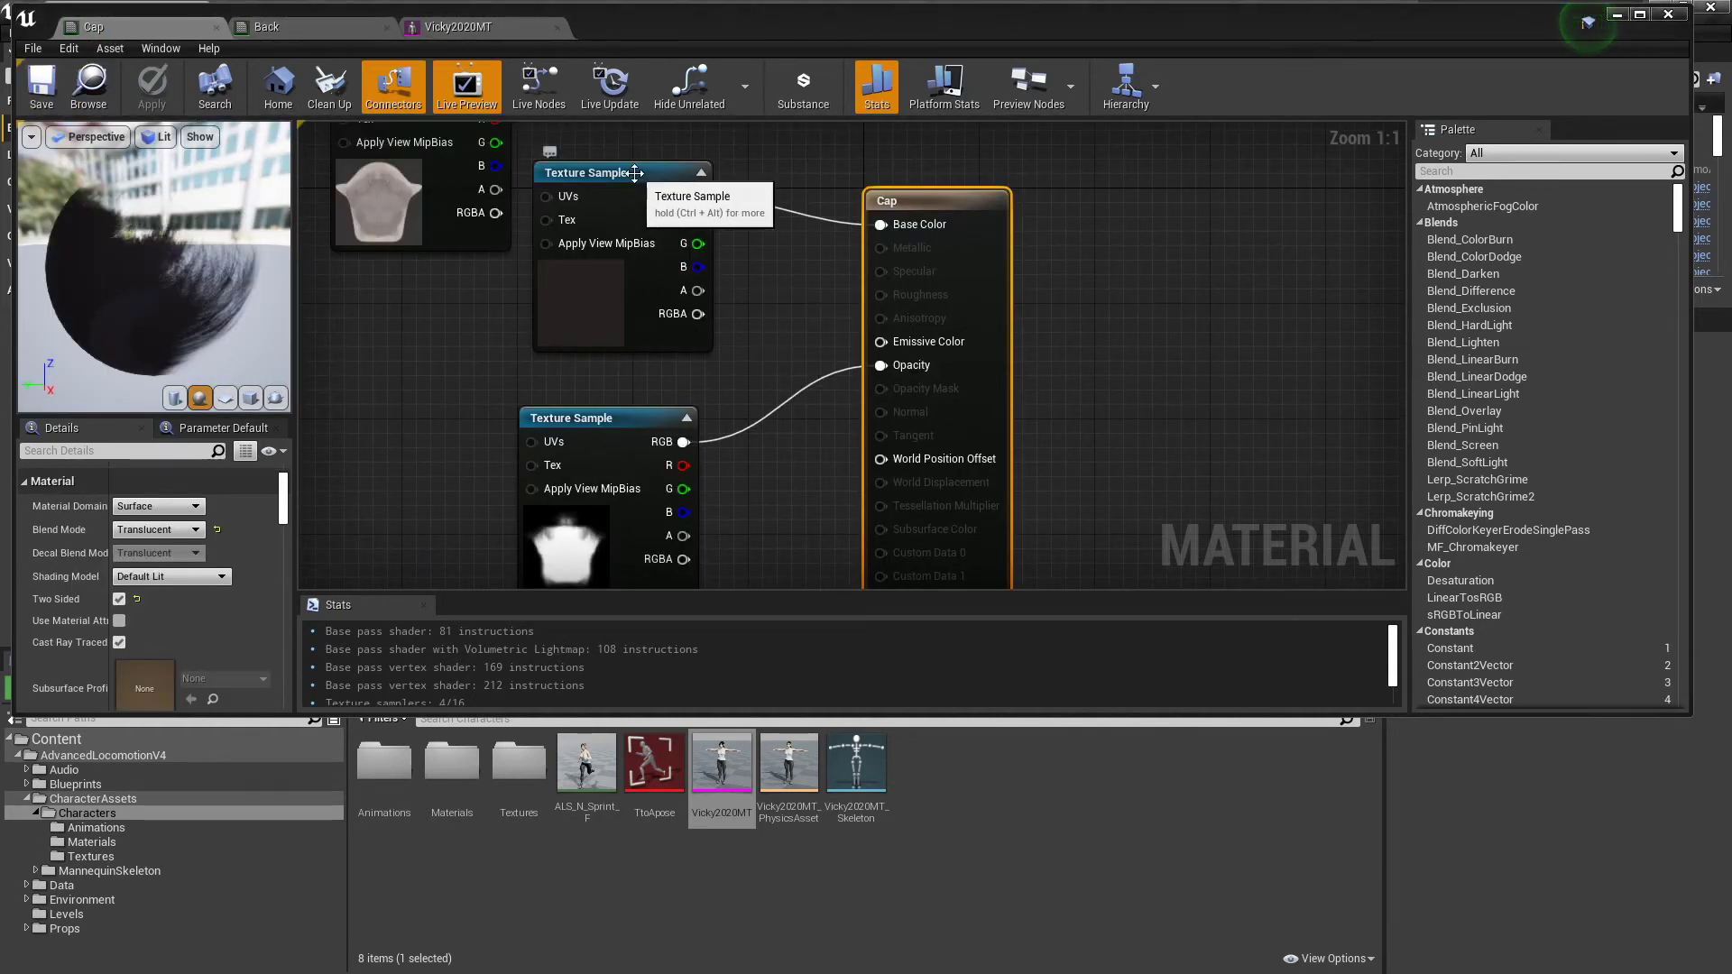
left_click_drag(667, 172, 668, 144)
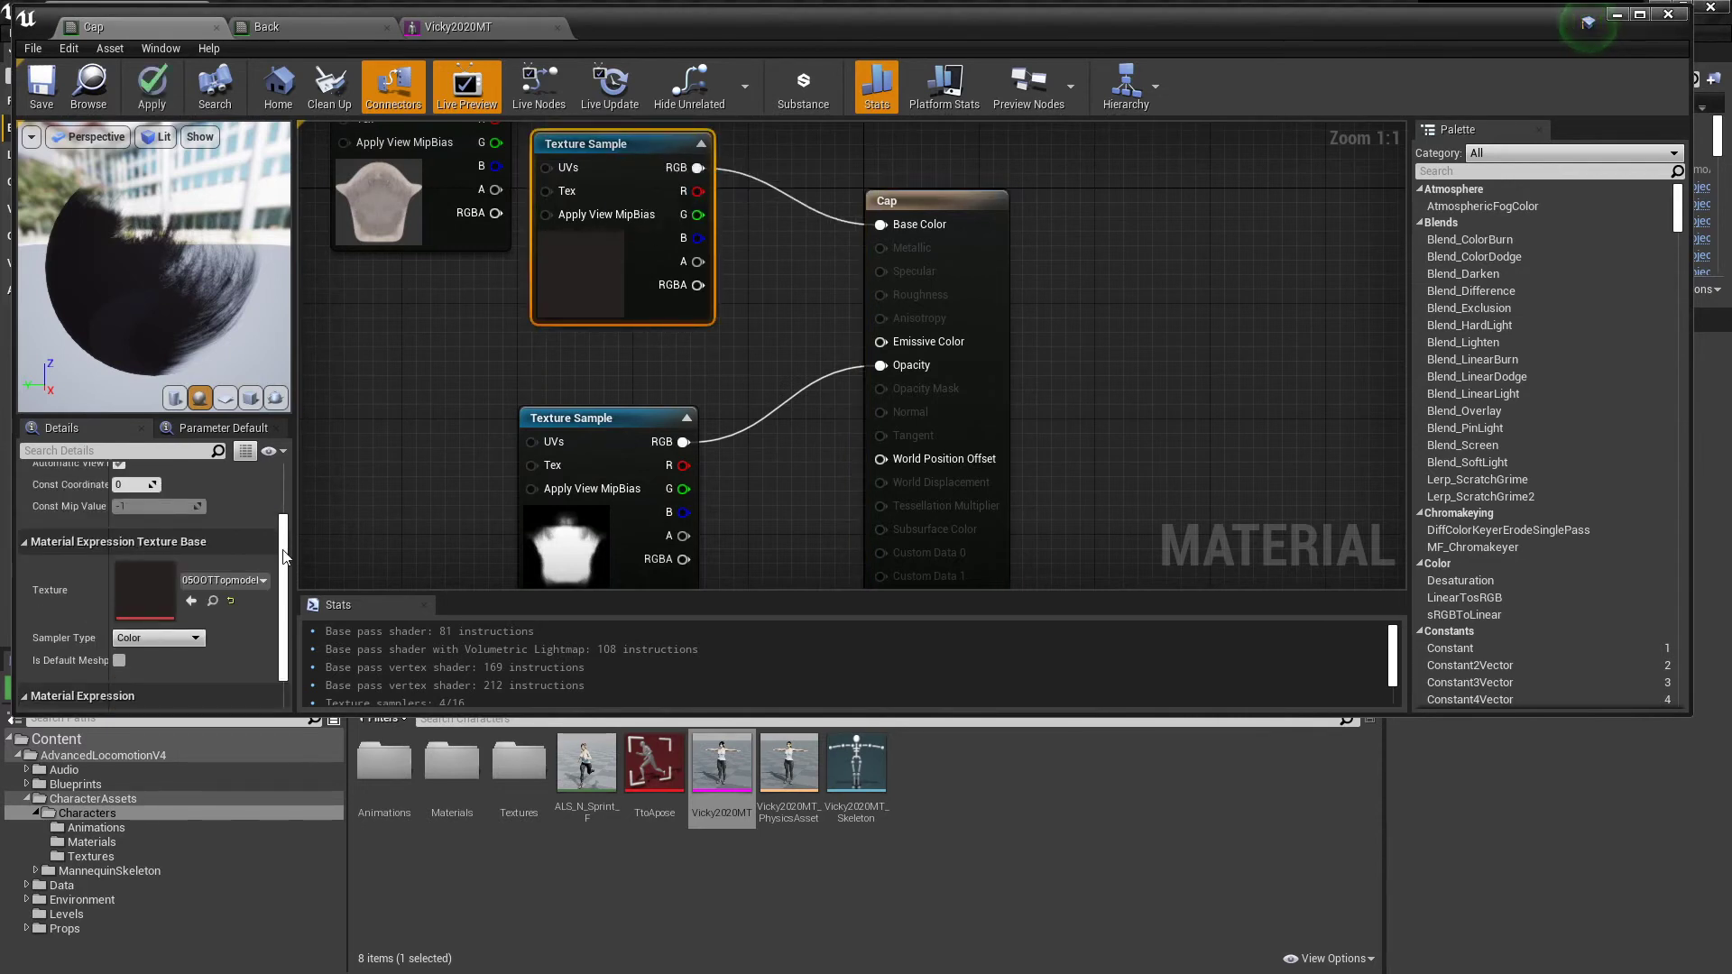
left_click_drag(282, 555, 282, 456)
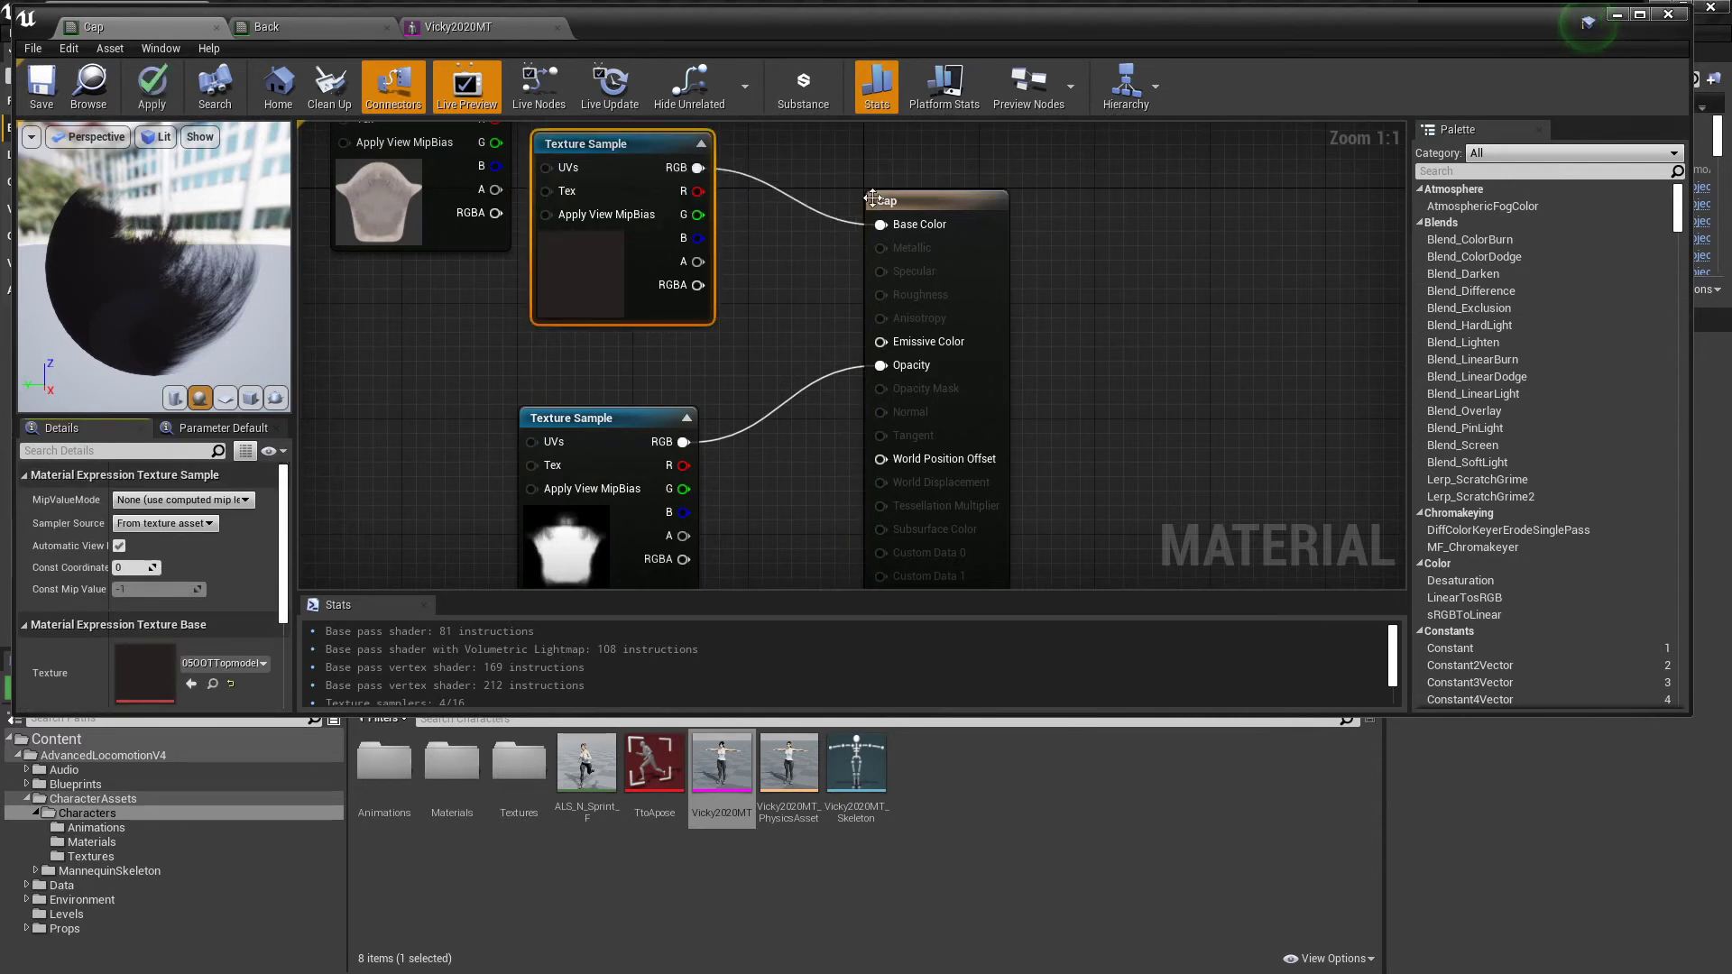
Untick Two Sided on the Cap result node, apply it, and view Vicky2020MT
left_click(884, 203)
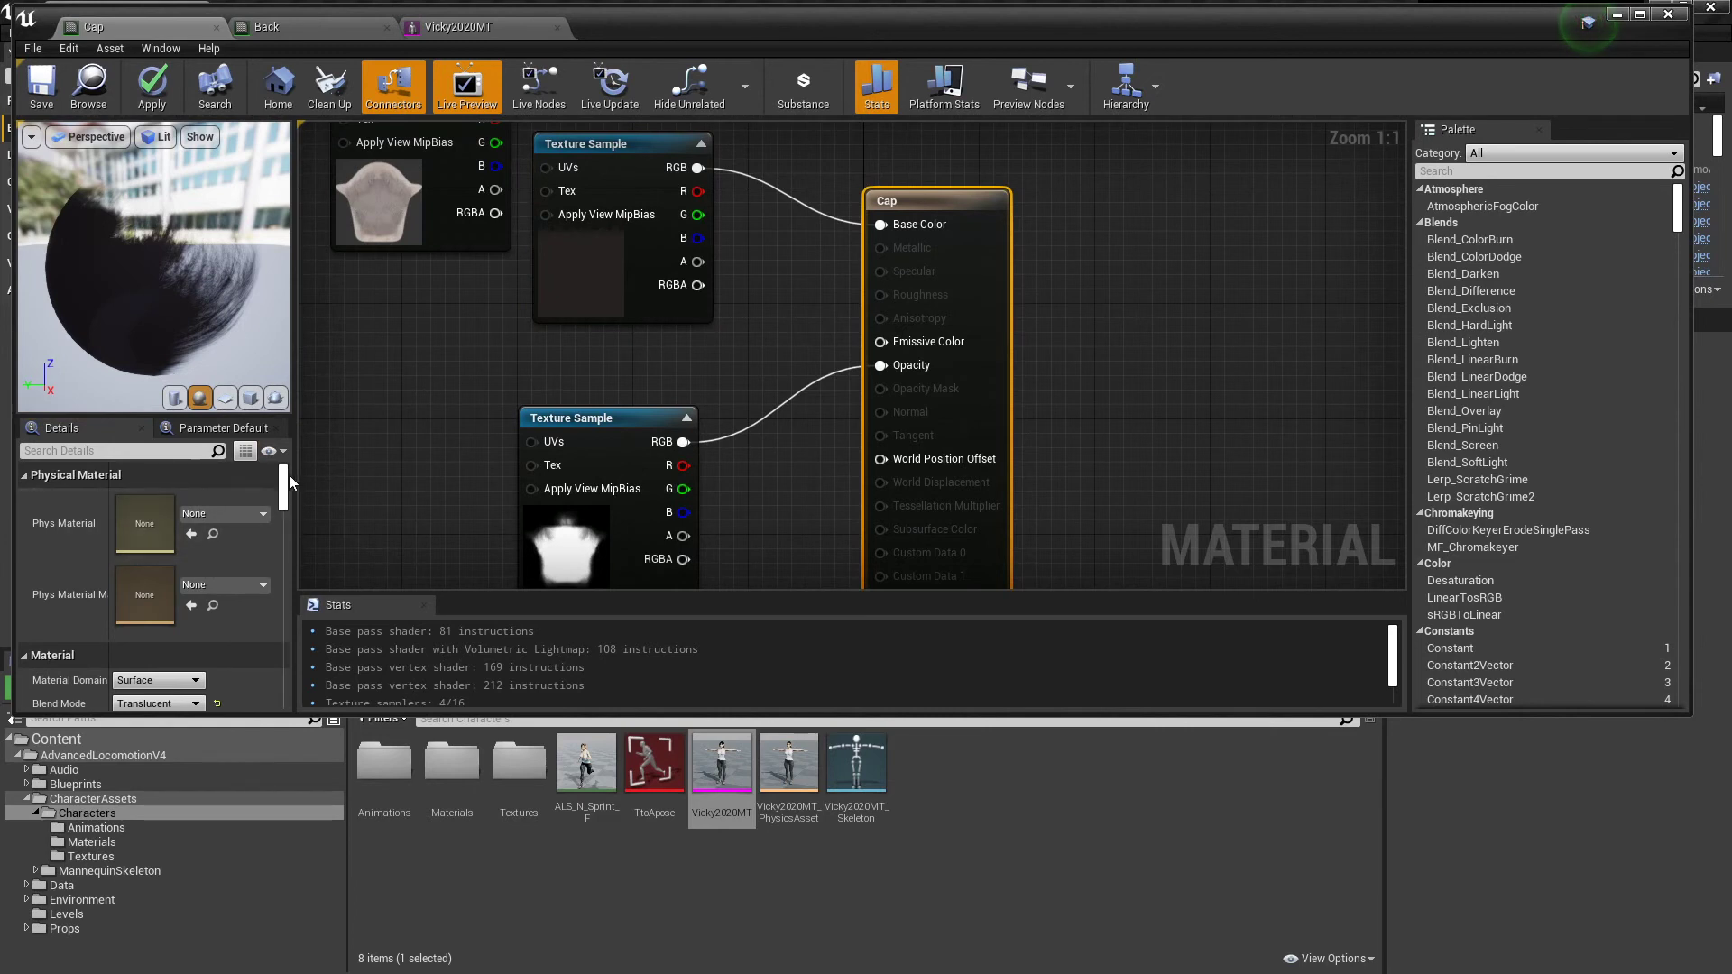
left_click_drag(284, 487, 282, 508)
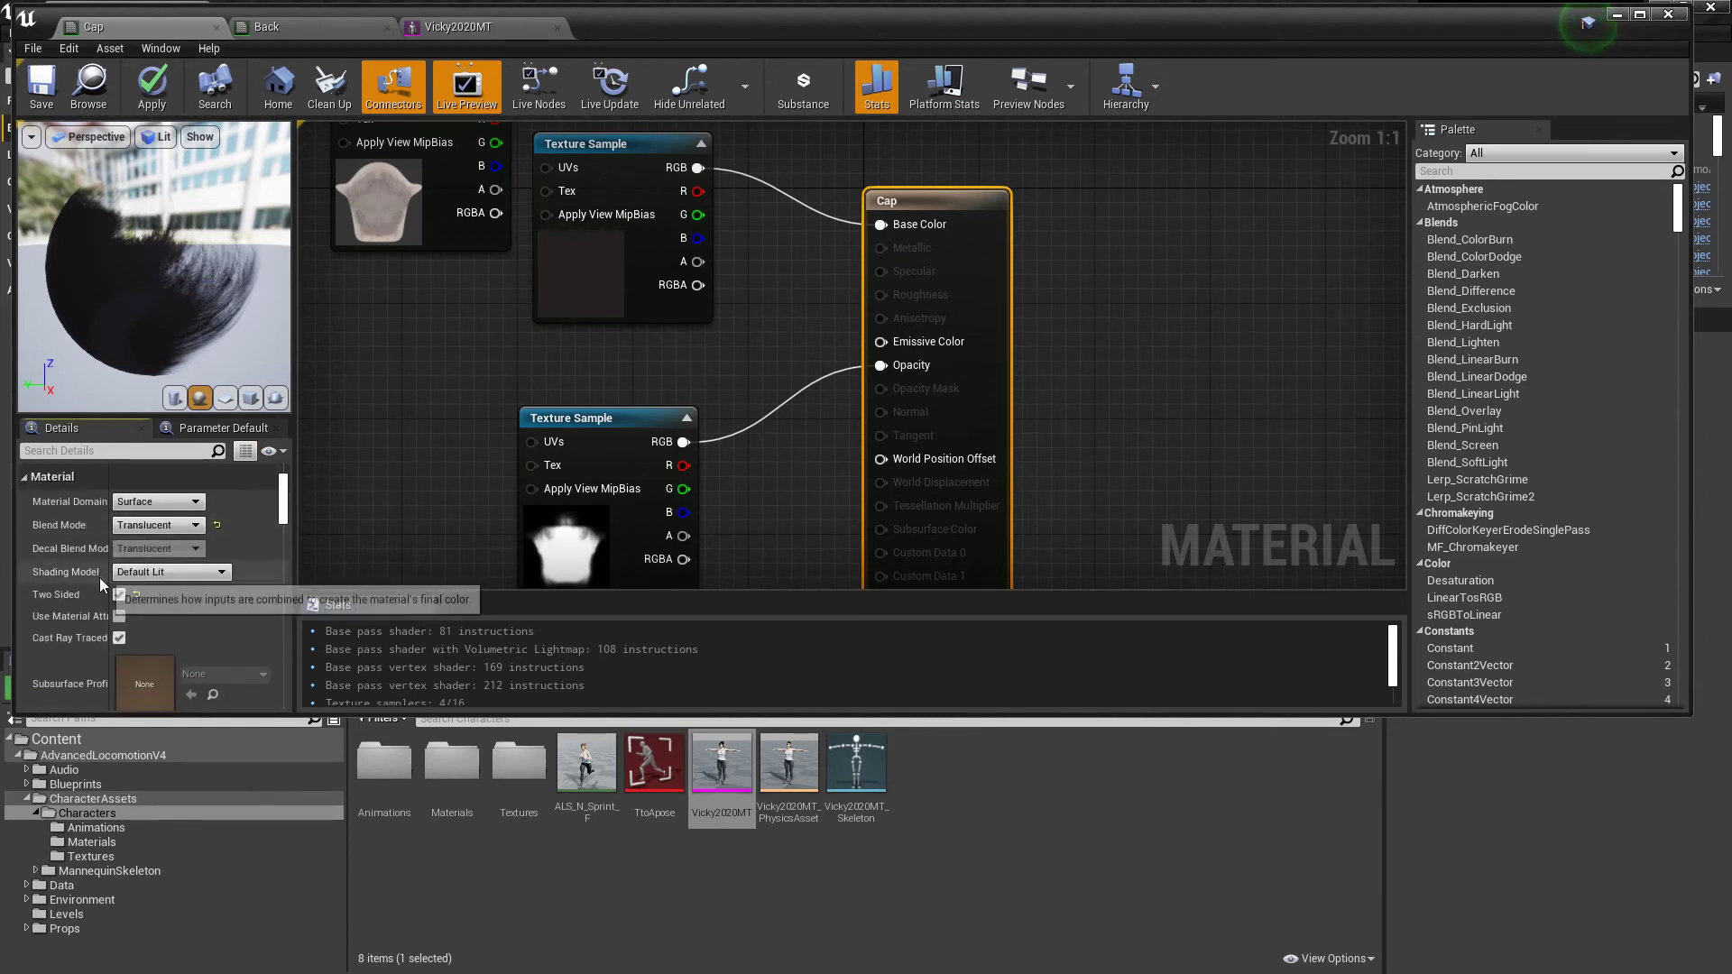
left_click(119, 595)
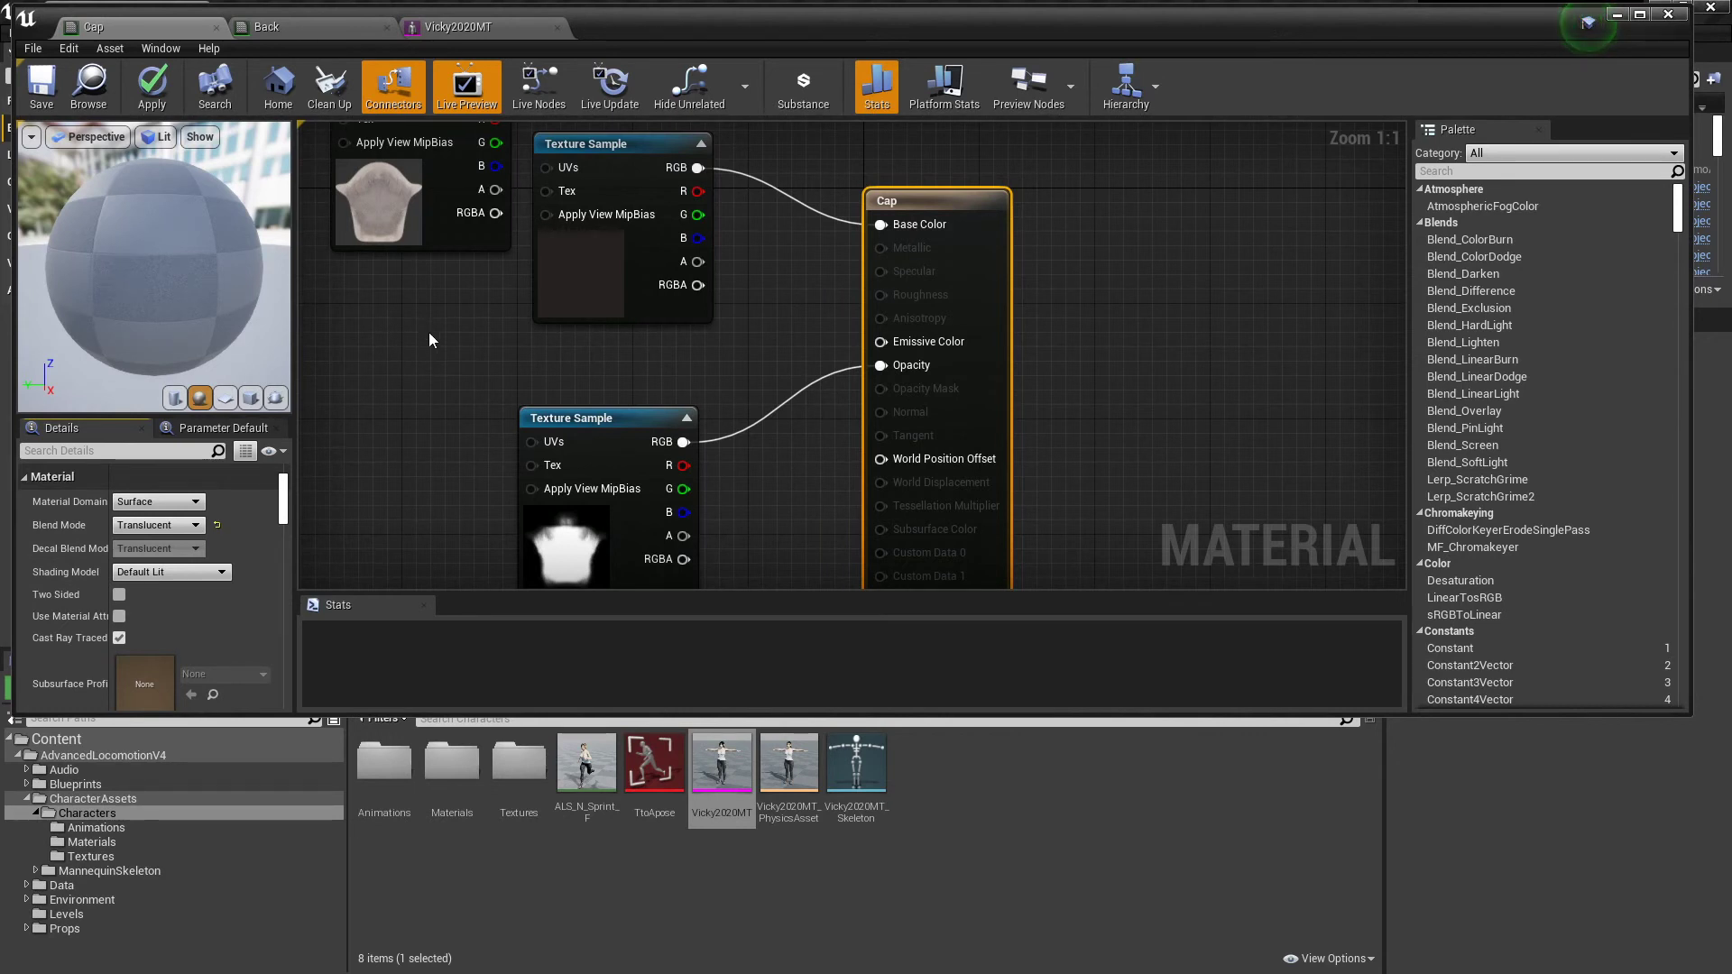
left_click(153, 87)
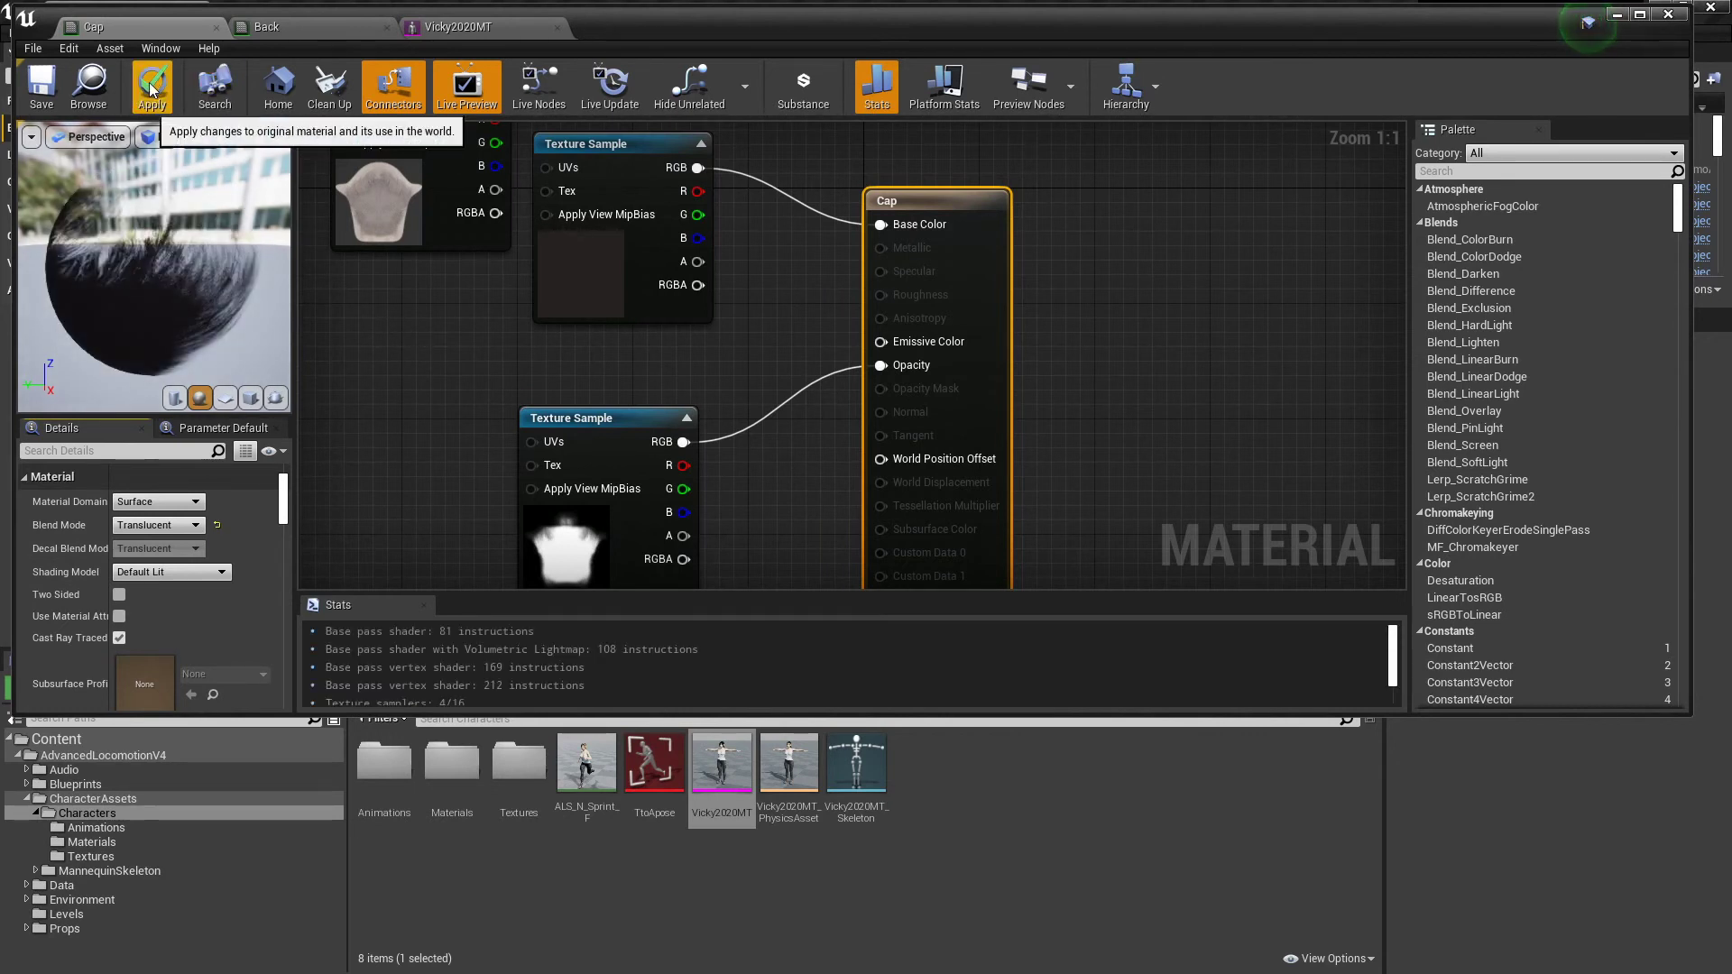
left_click(151, 87)
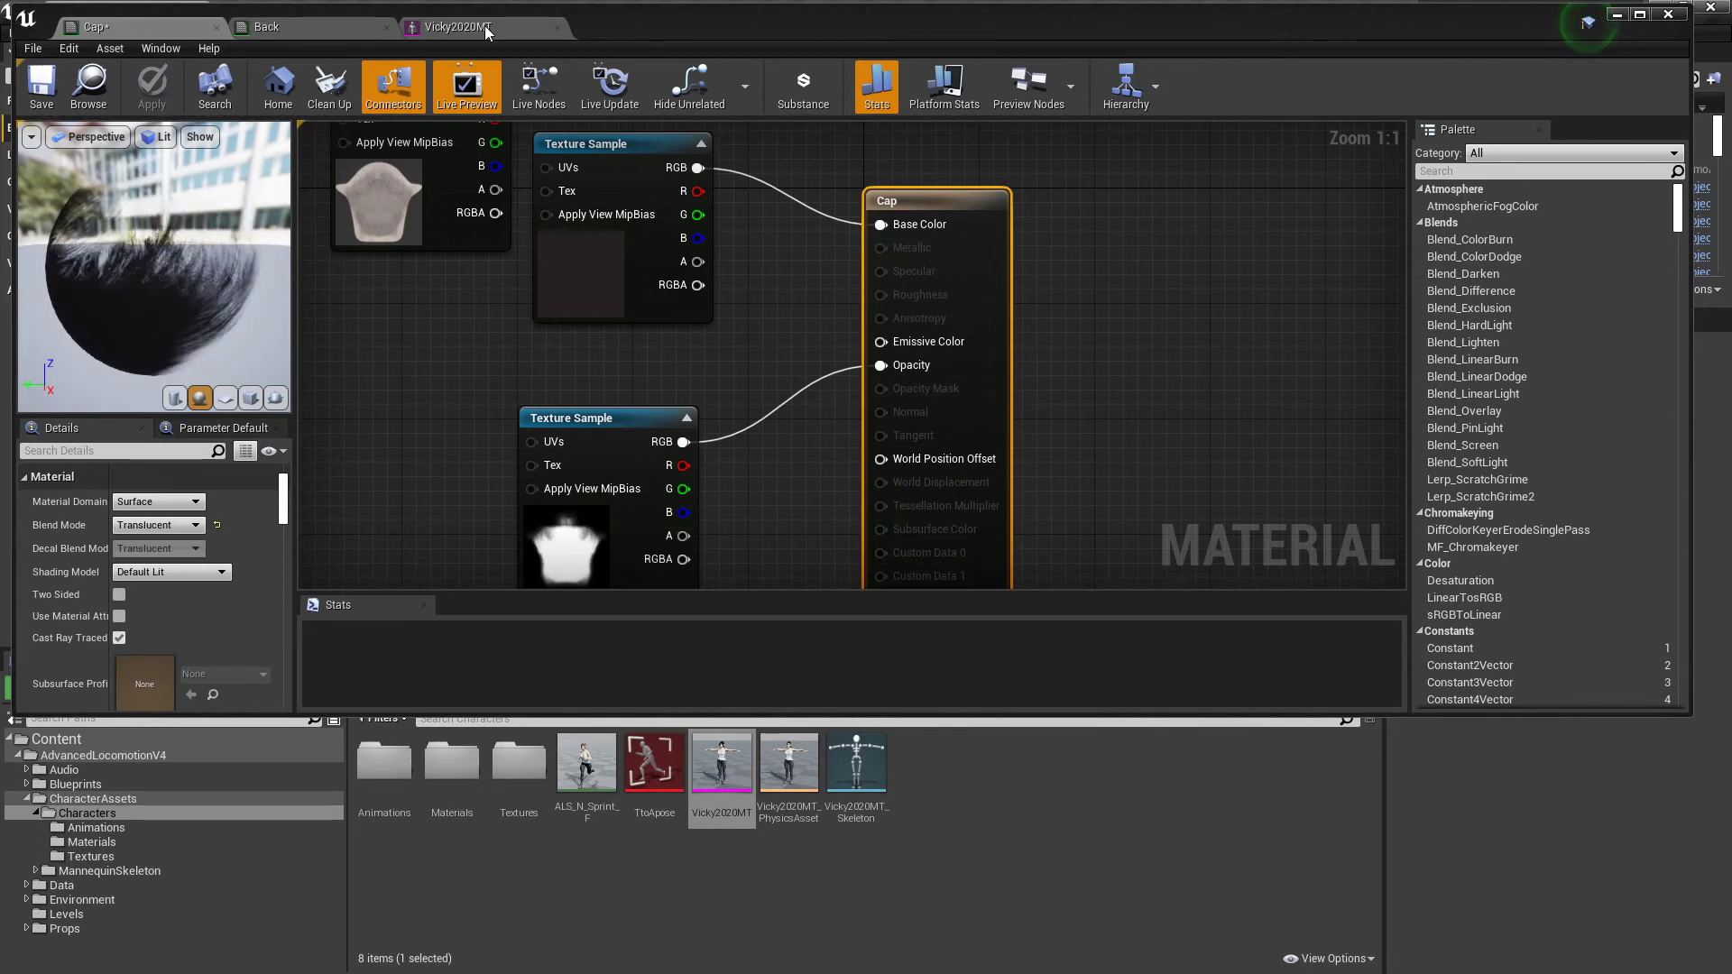
left_click(460, 27)
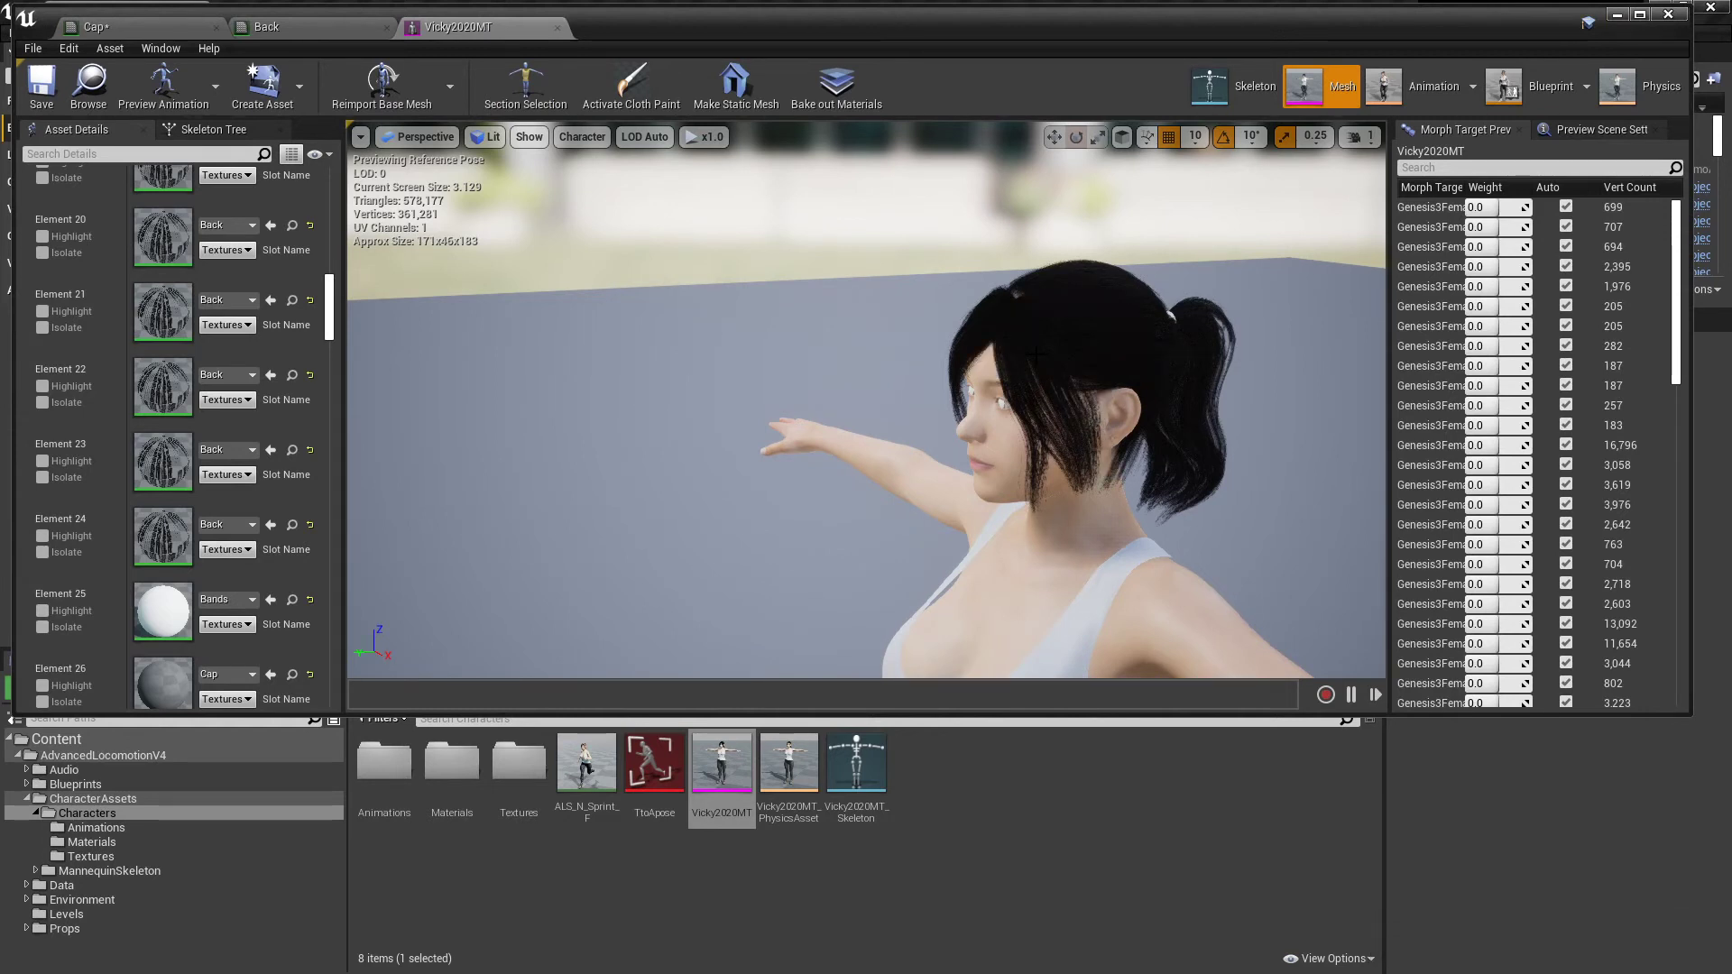
Orbit around Vicky2020MT to check the darker hair from the side and toward her face
left_click_drag(964, 321, 812, 322)
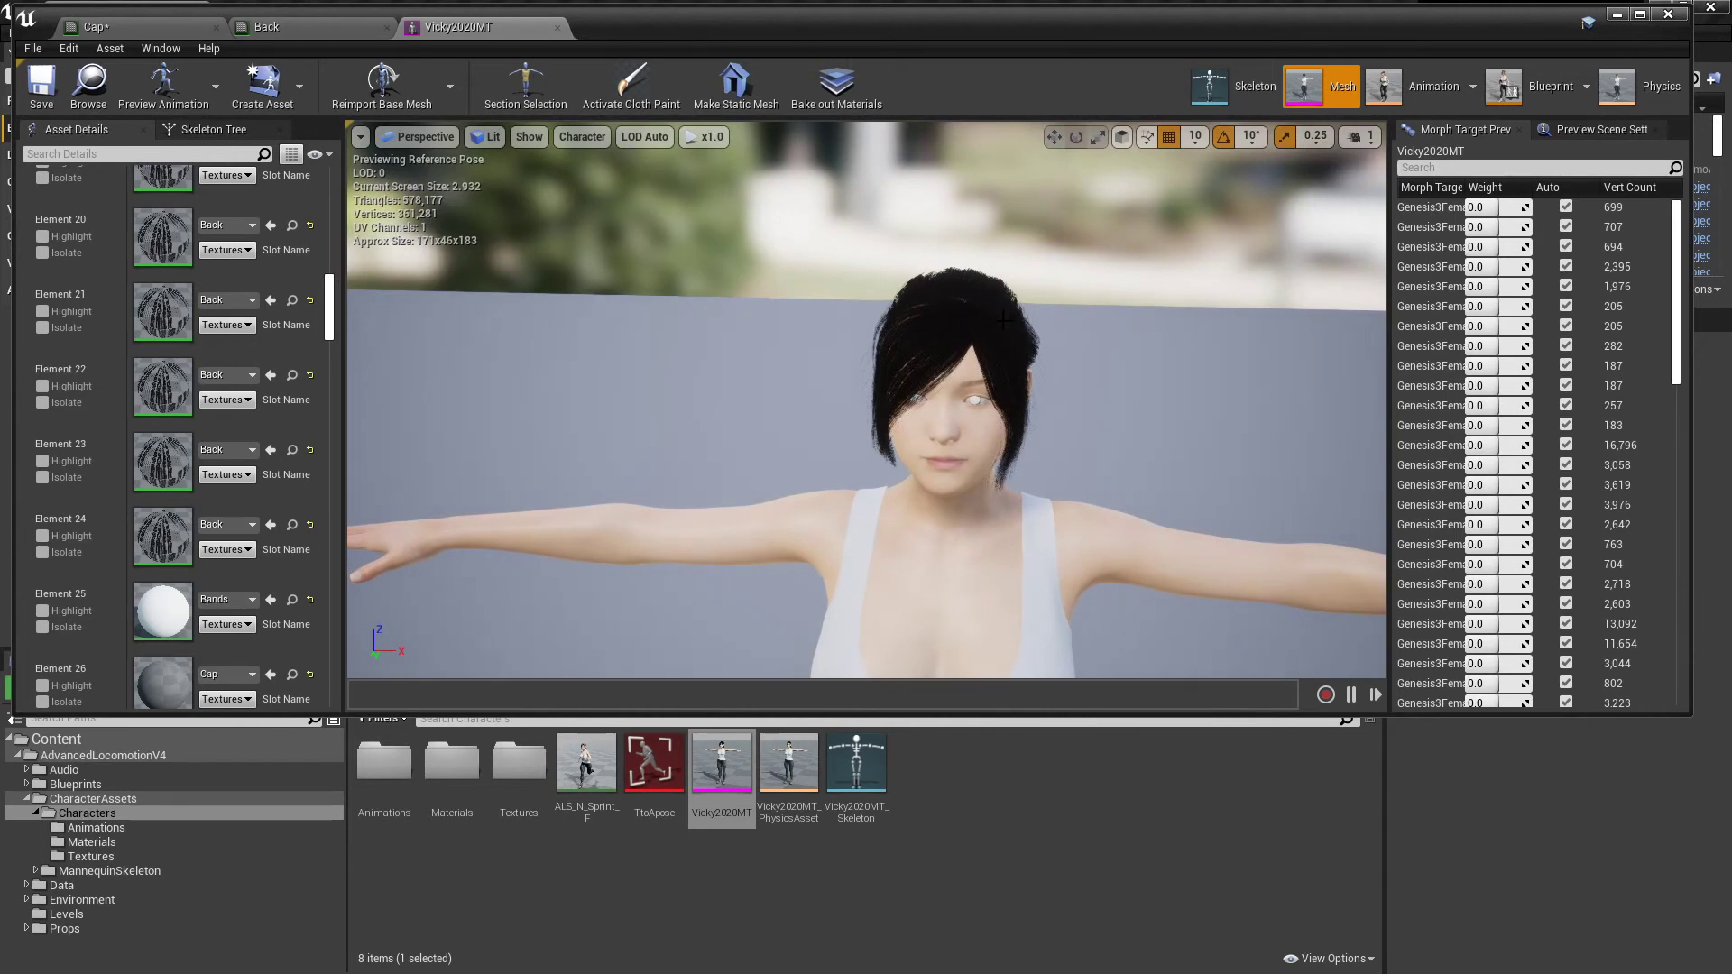
left_click_drag(812, 323, 347, 323)
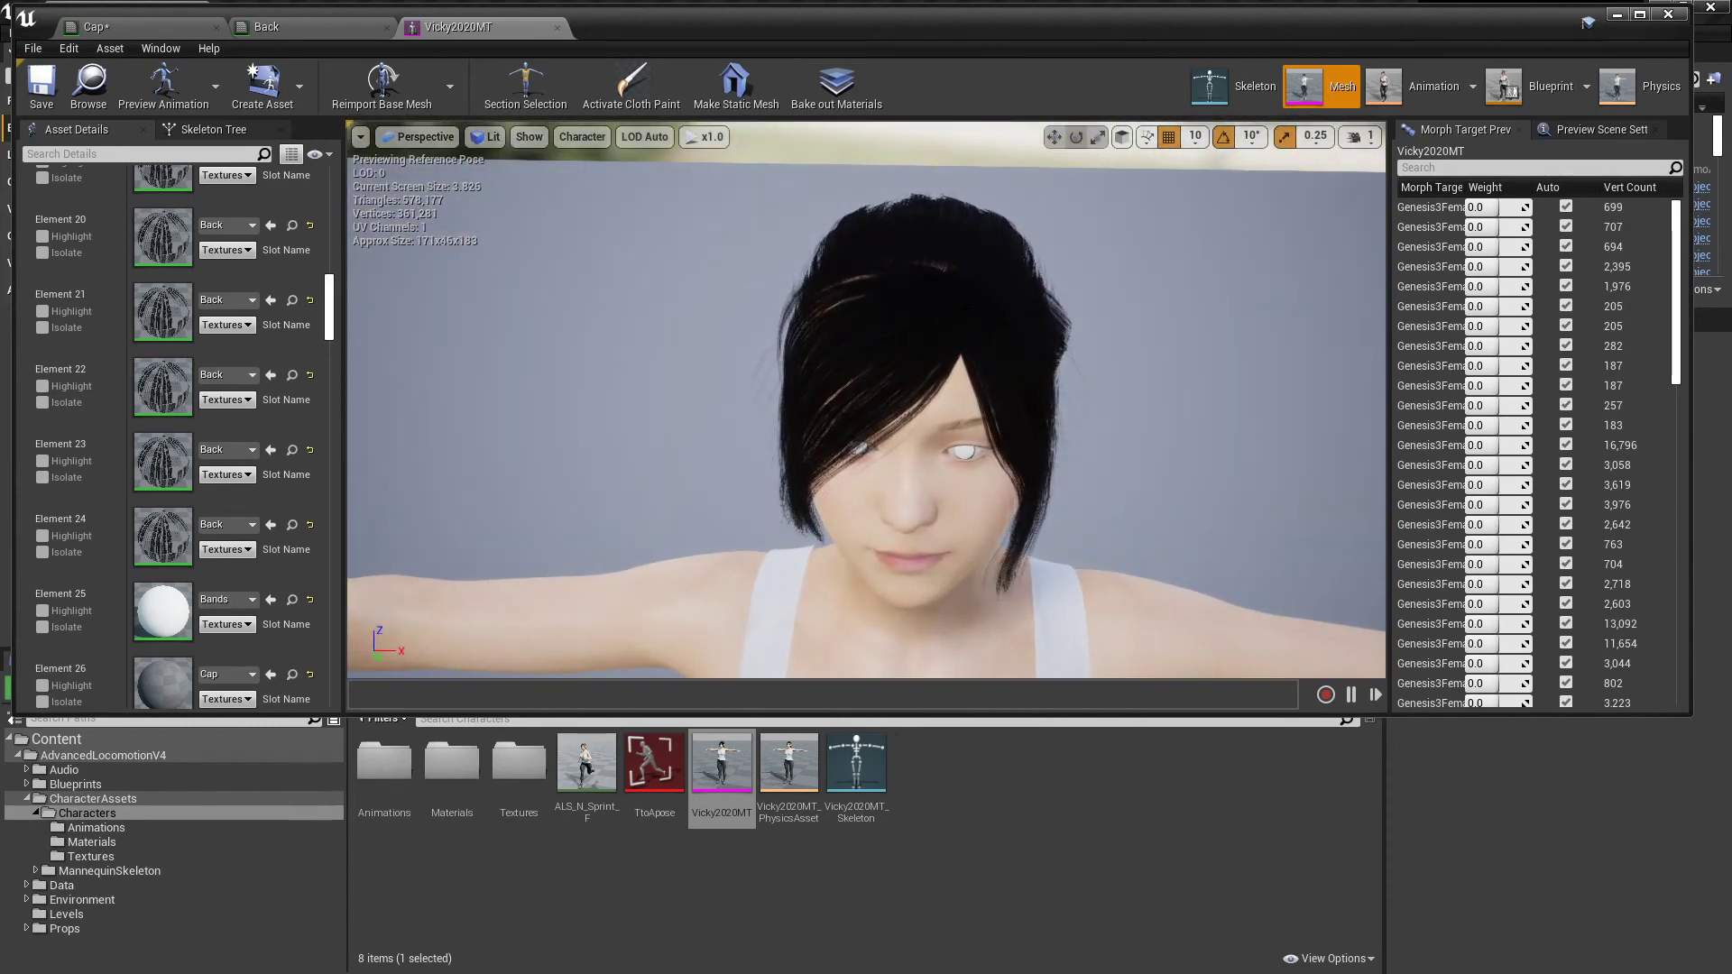
left_click_drag(866, 401, 900, 401)
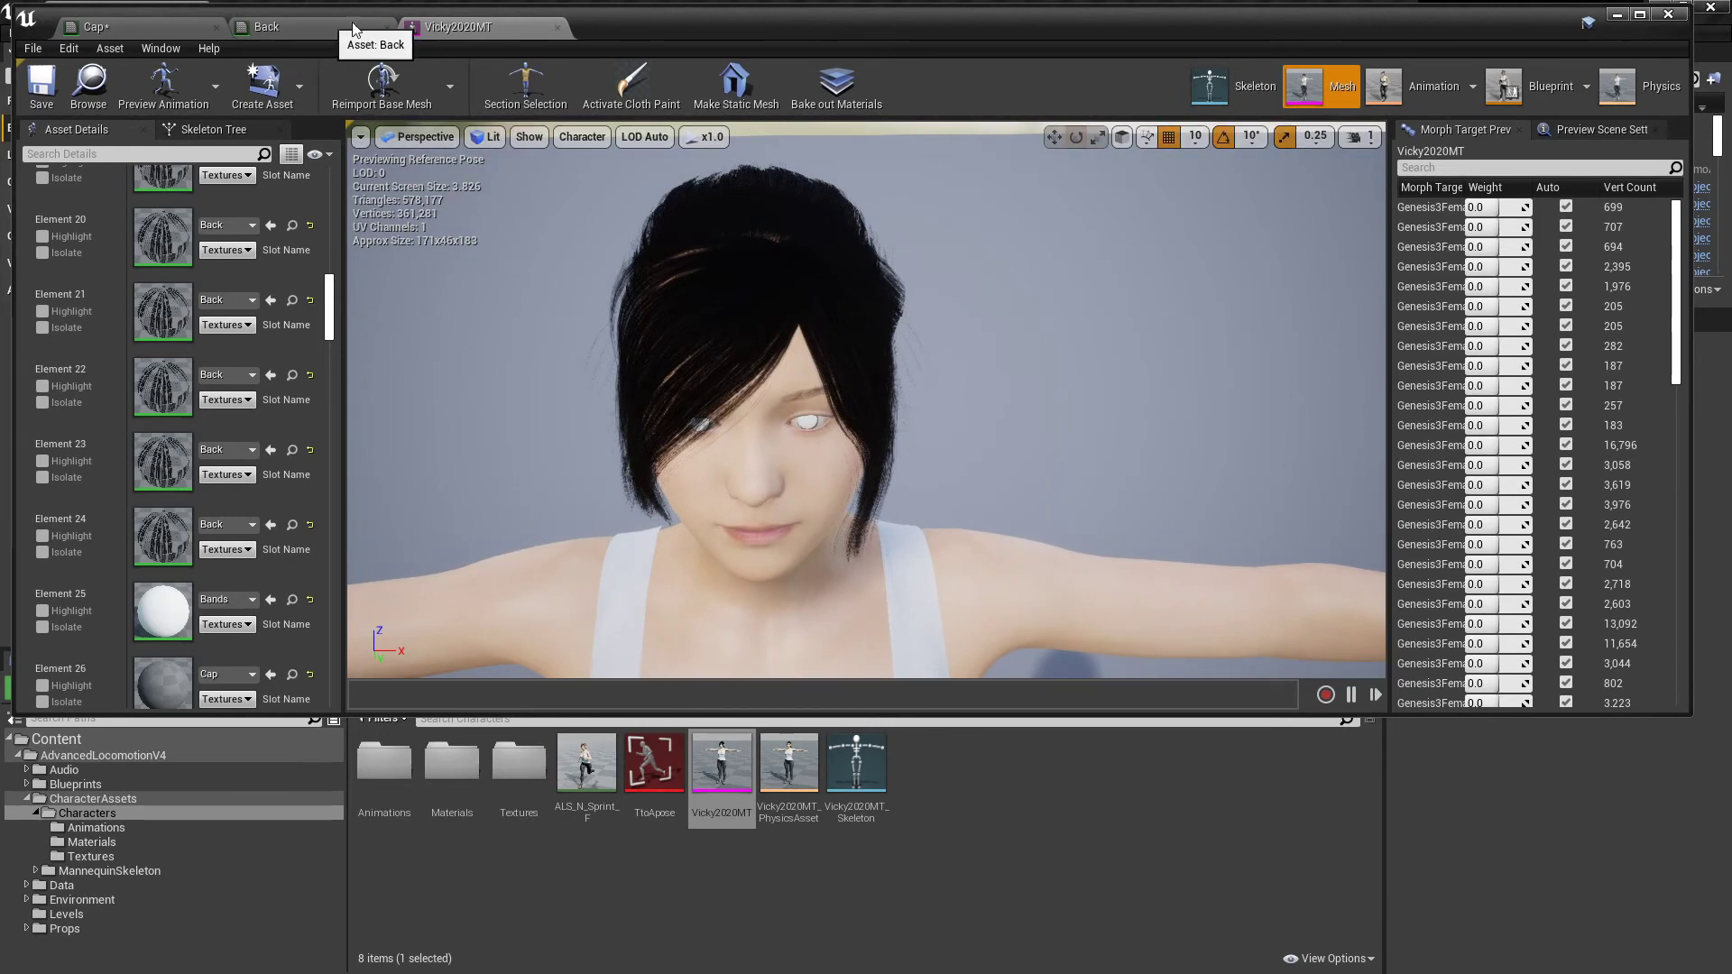
Close the mesh editor and open the BackUnder hair material from the Content Browser
left_click(1669, 16)
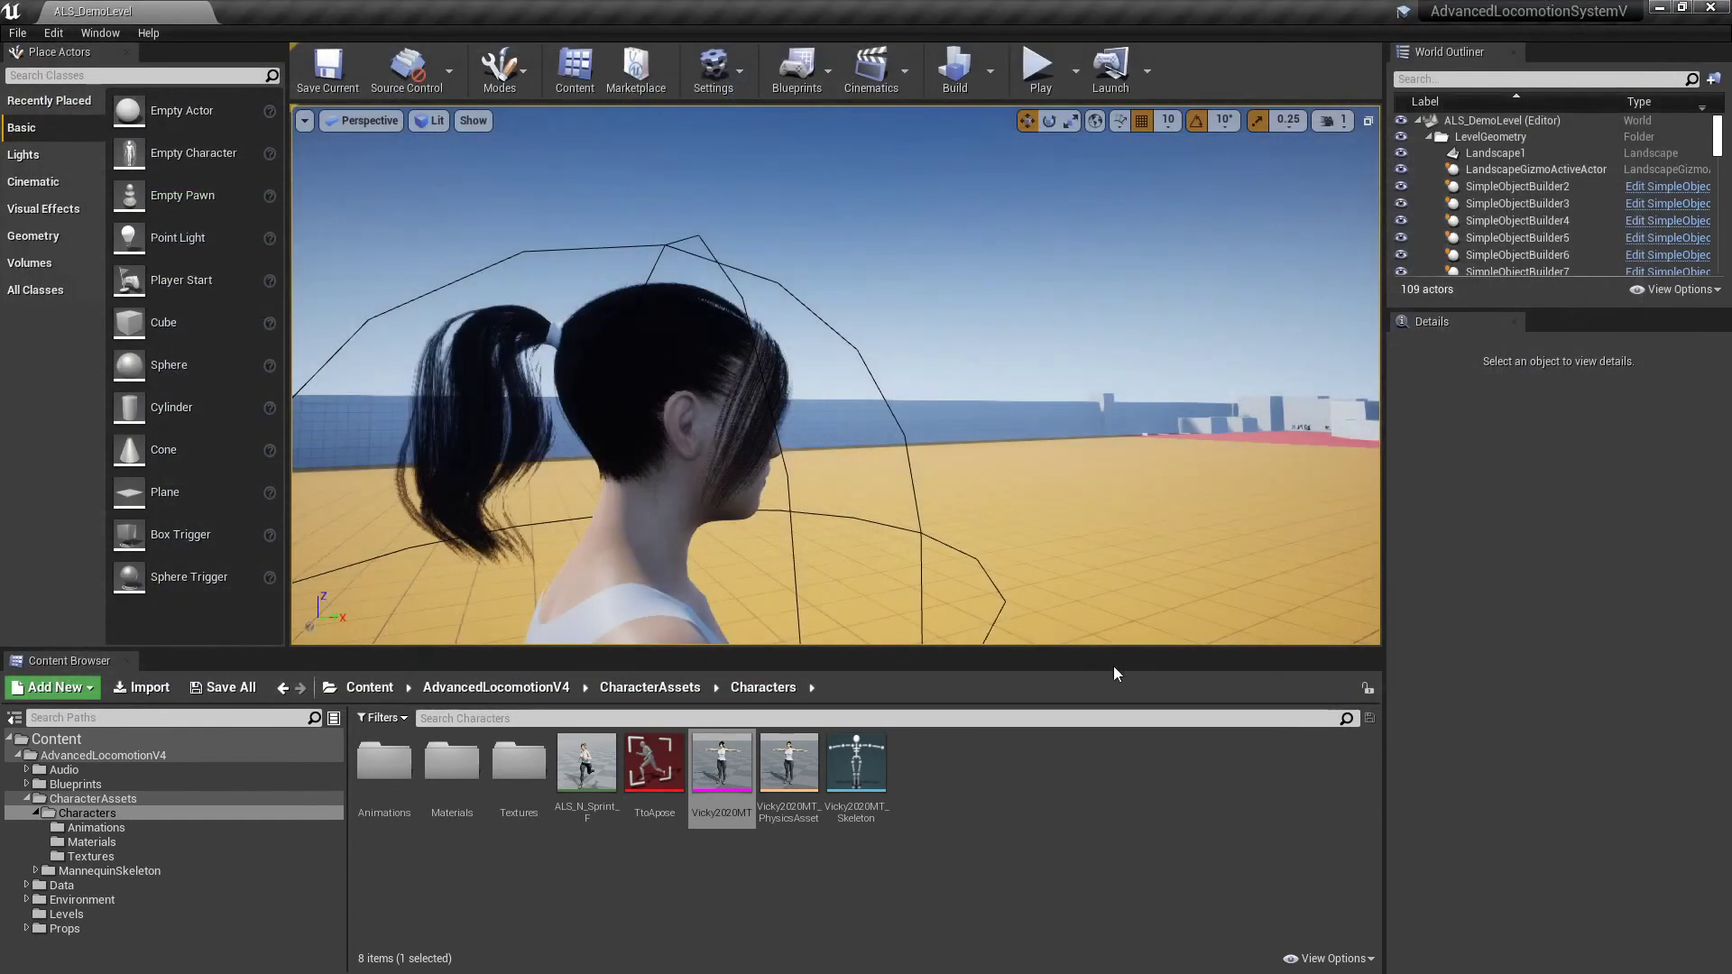
left_click(532, 790)
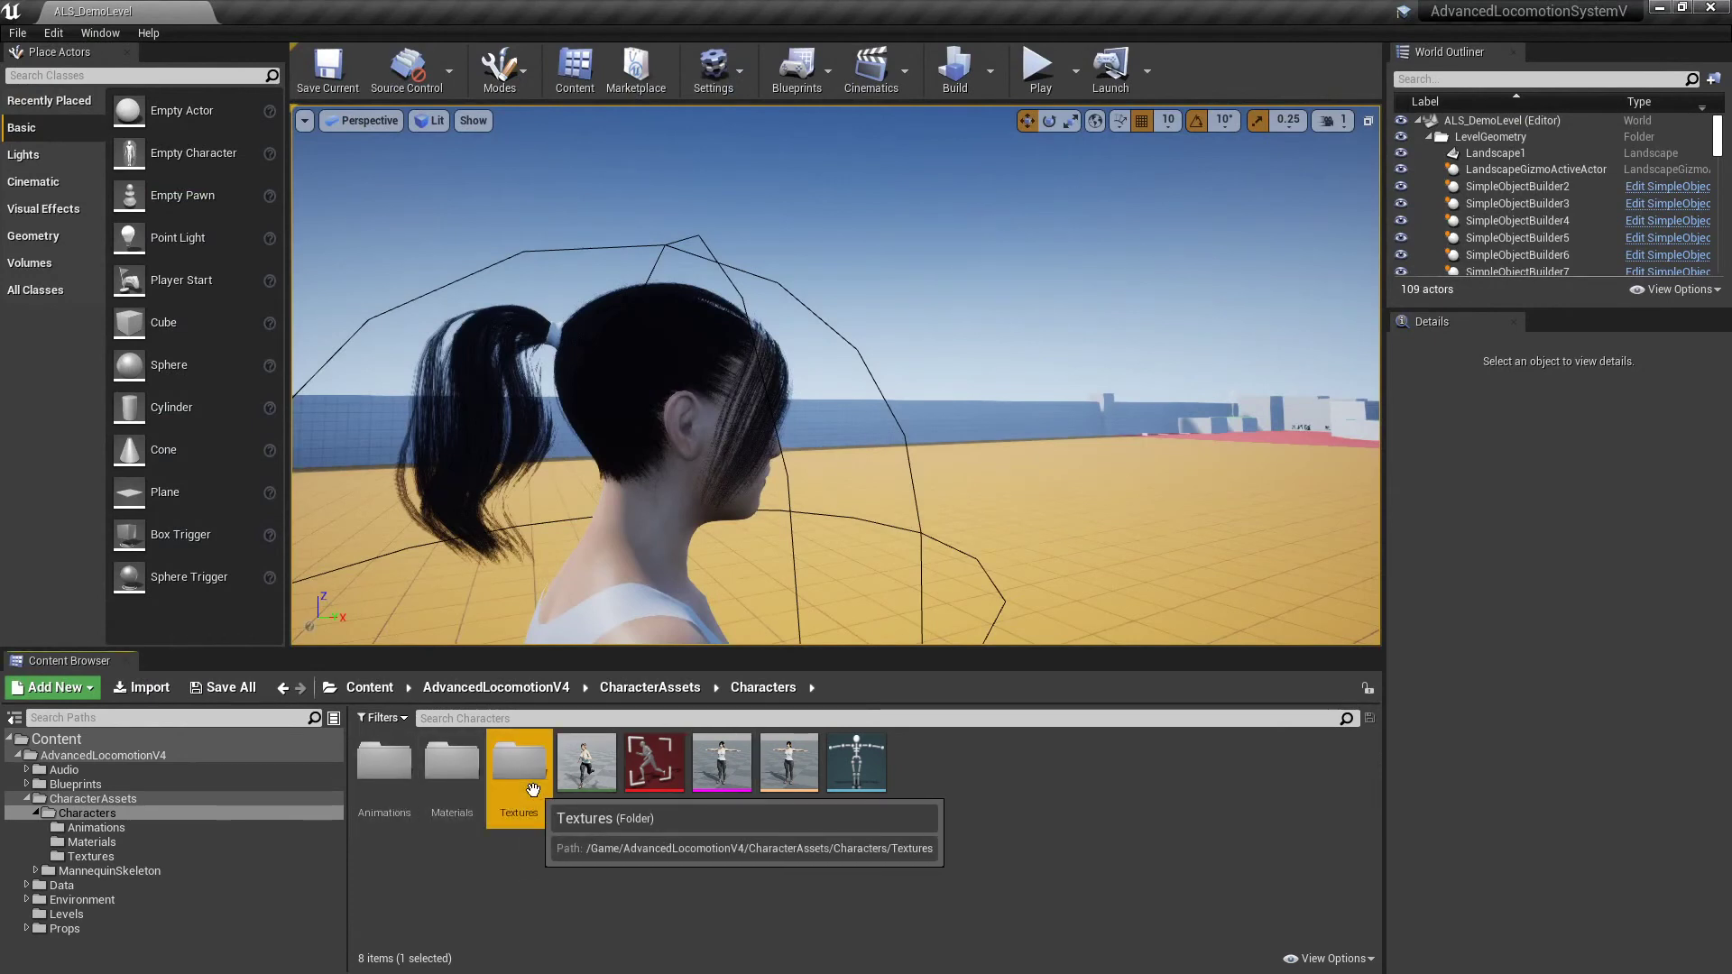
double_click(532, 790)
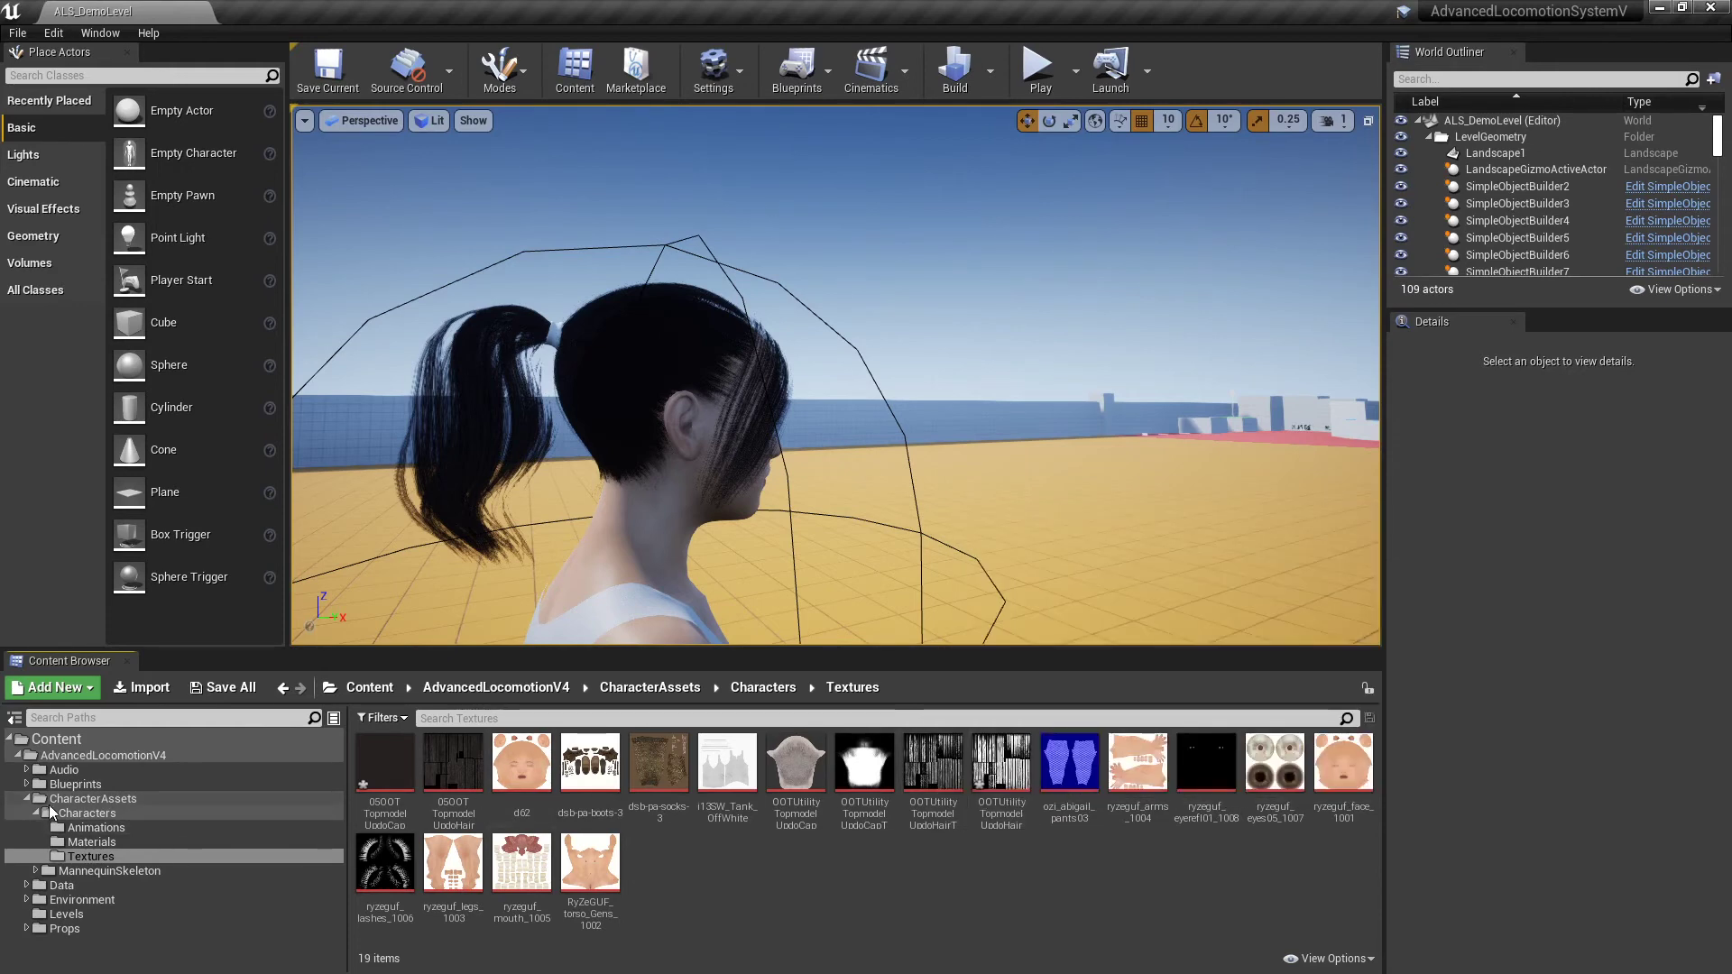
left_click(92, 841)
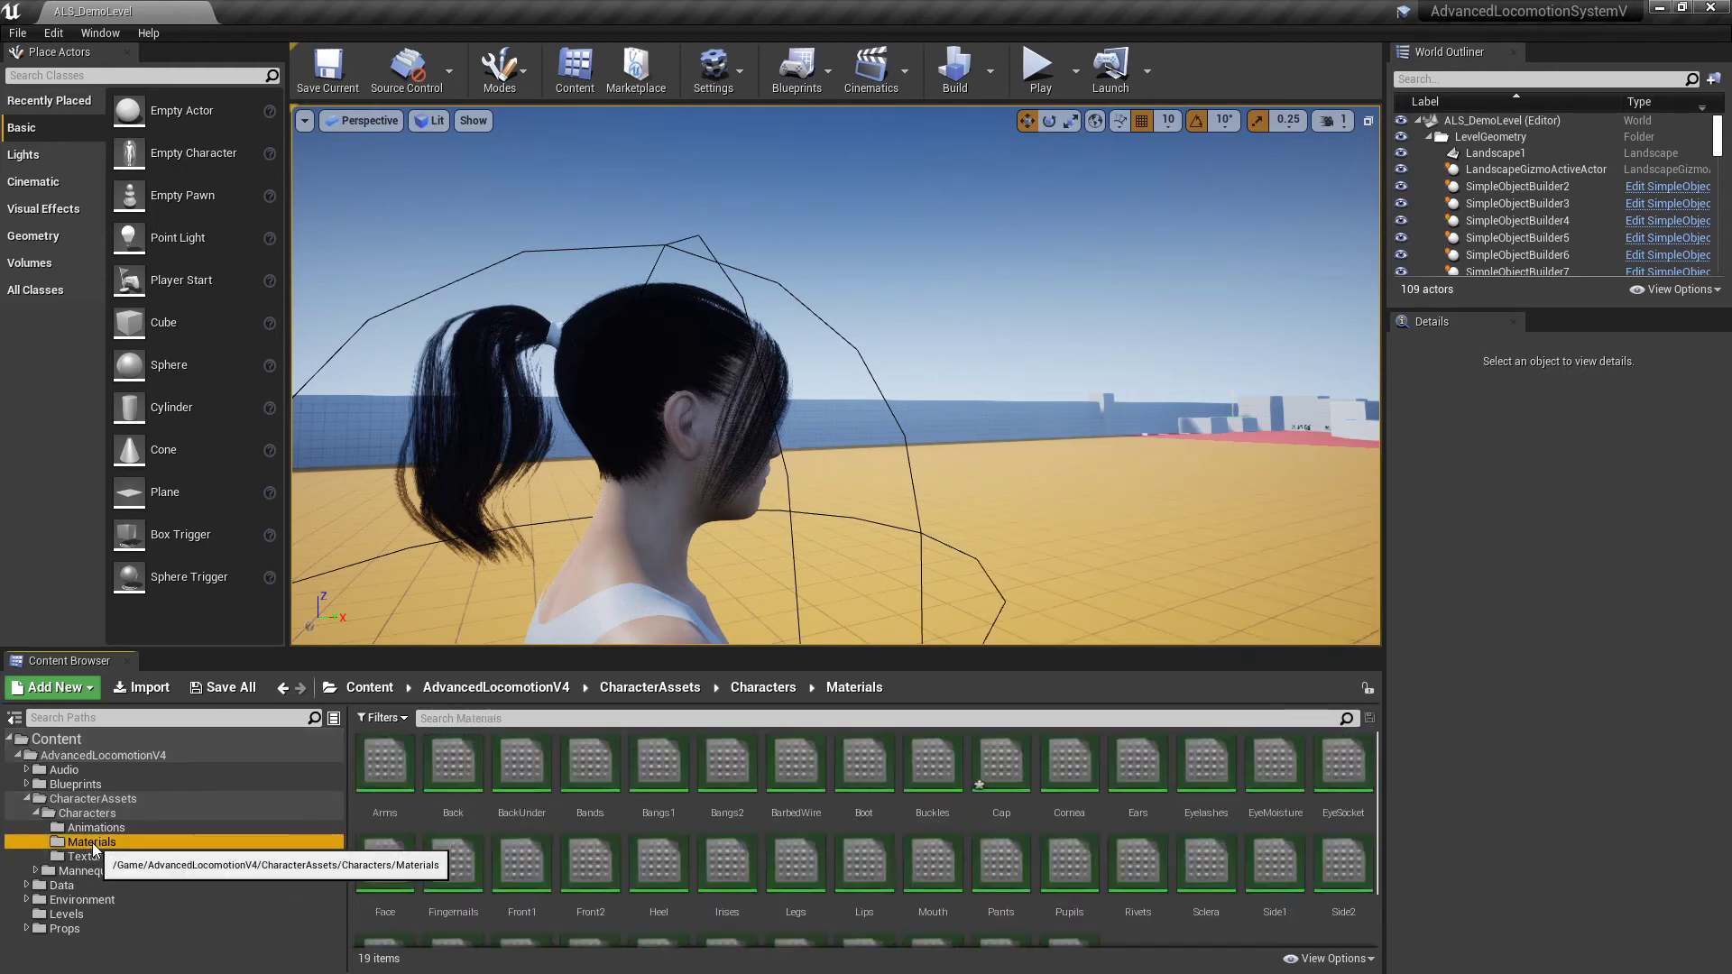
double_click(513, 758)
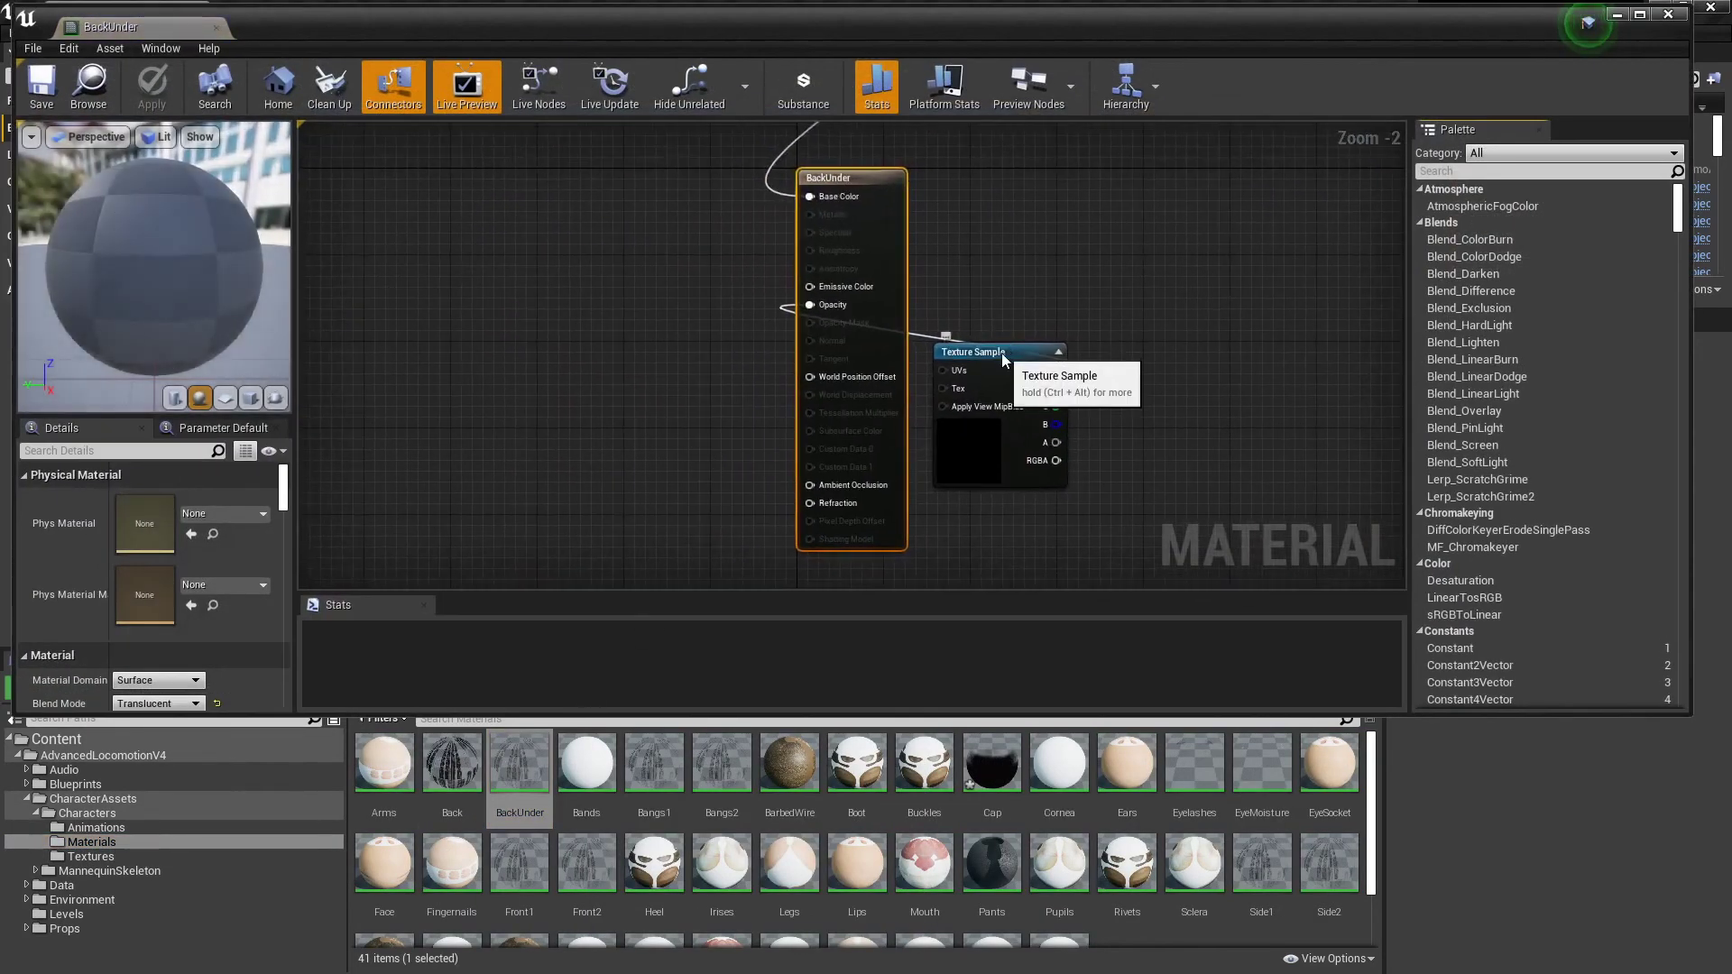
Move both BackUnder Texture Sample nodes beside the result node
left_click_drag(1003, 359, 584, 381)
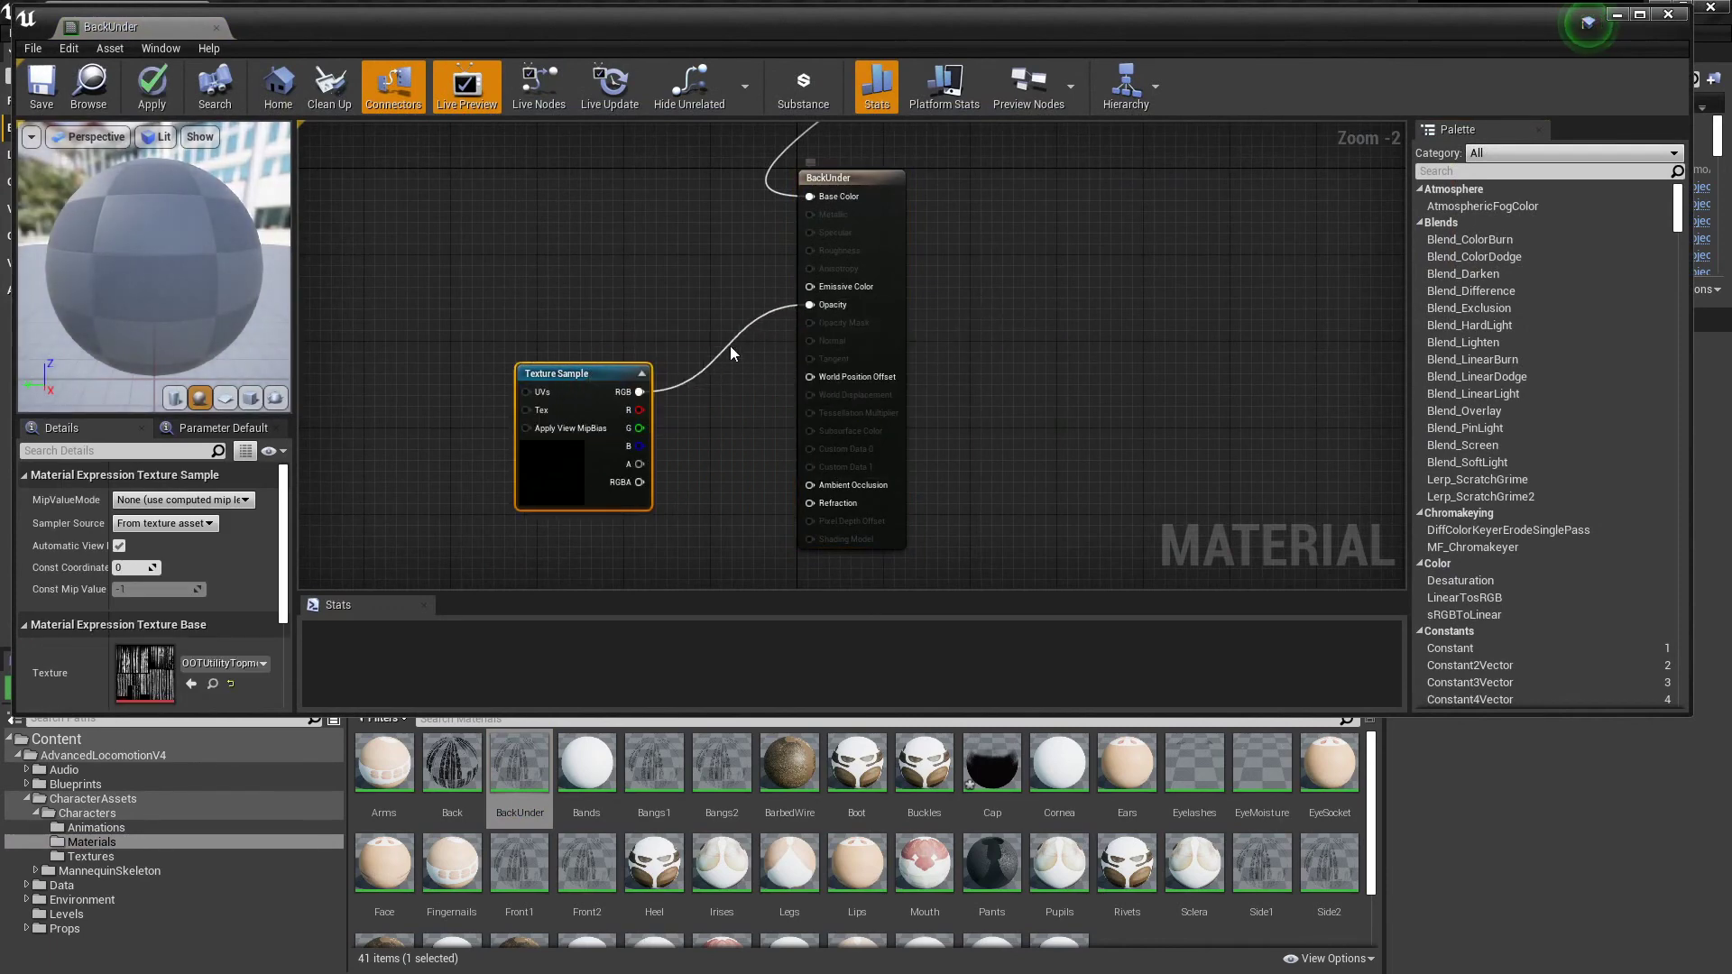
right_click_drag(1054, 278, 1074, 455)
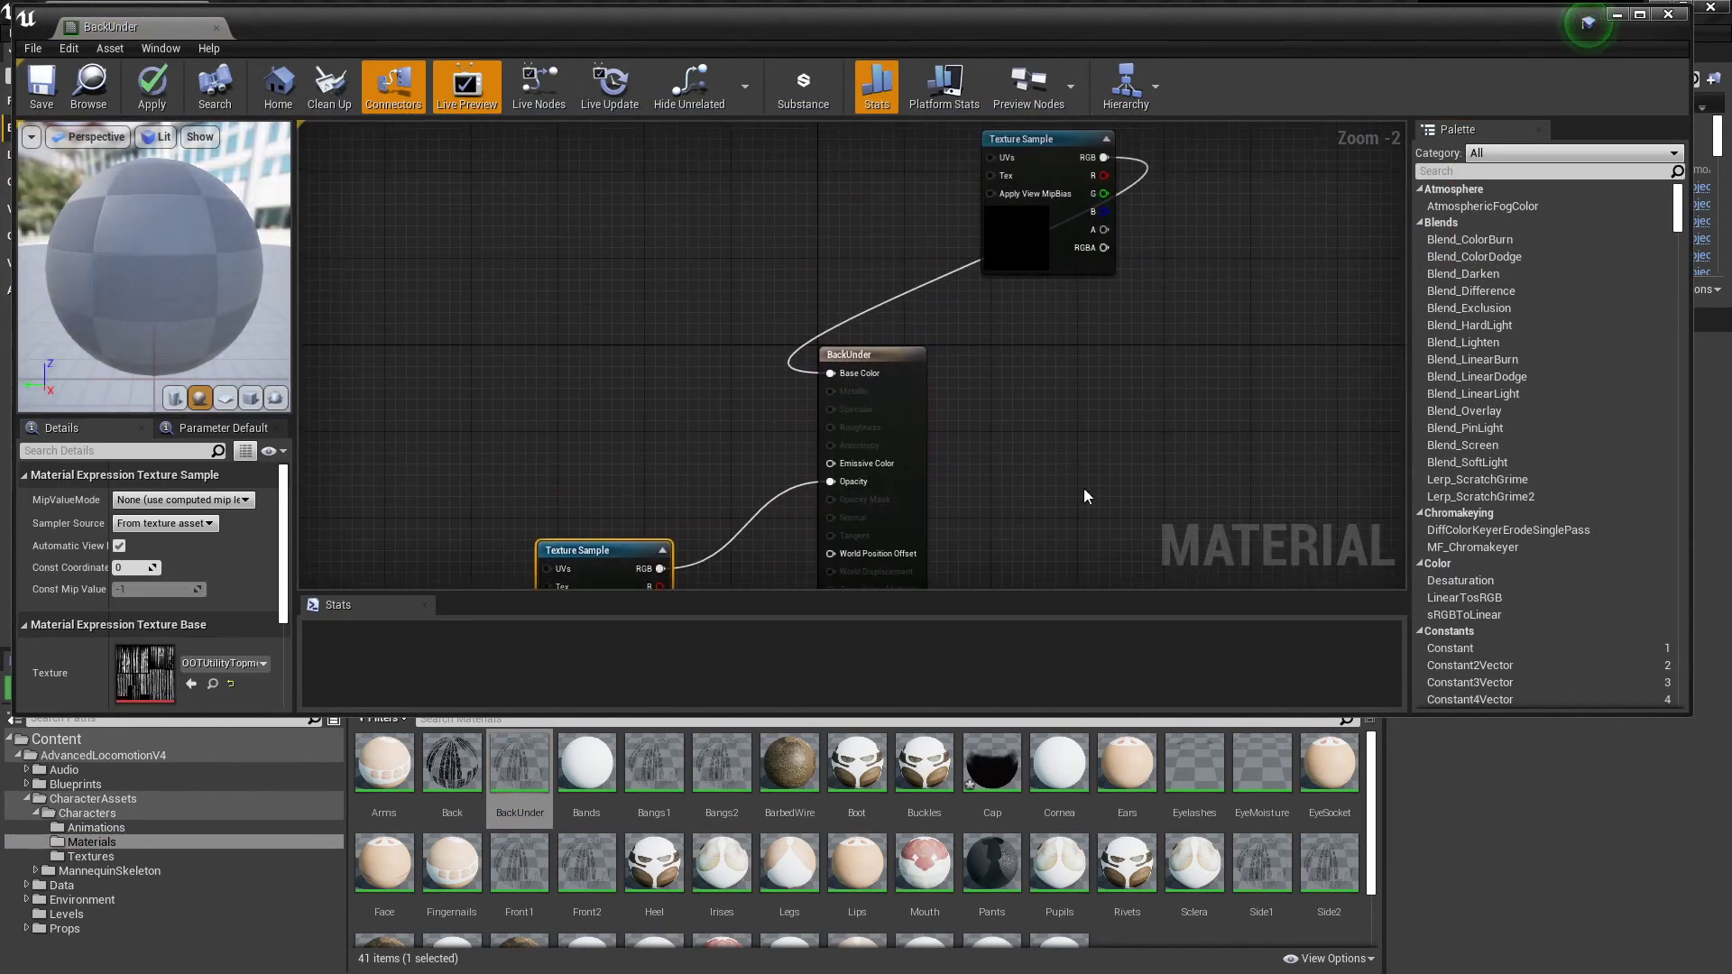
left_click_drag(1046, 143, 589, 440)
right_click_drag(1025, 446, 1003, 182)
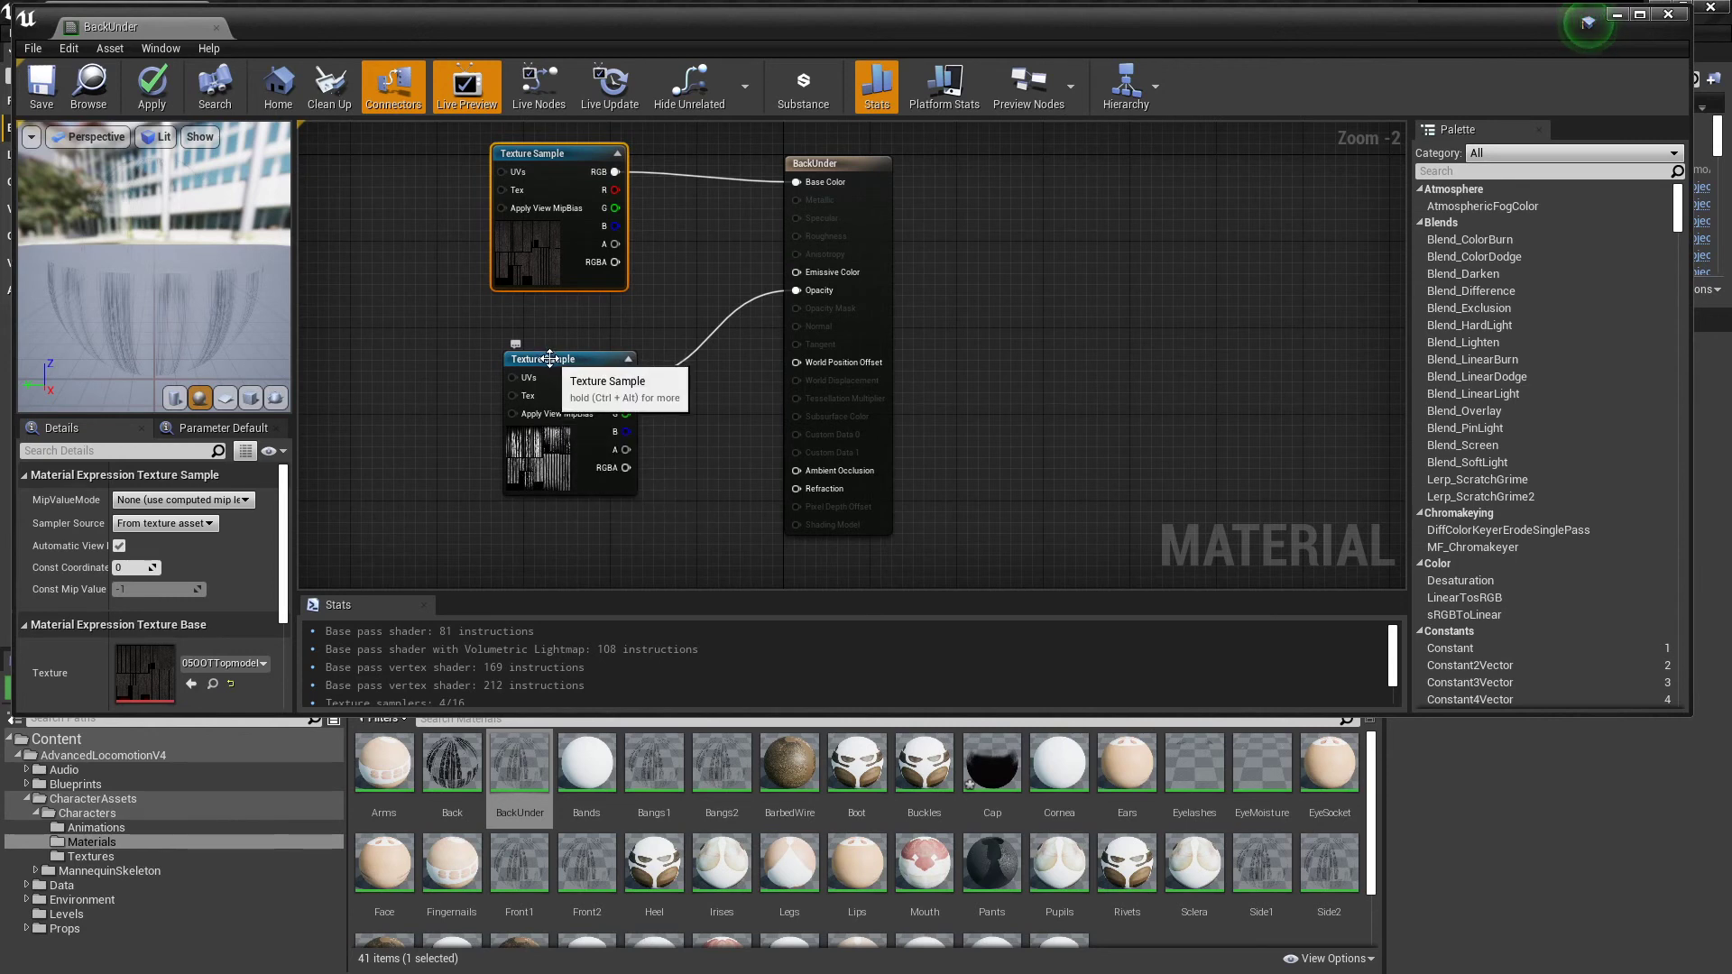
left_click_drag(545, 358, 566, 326)
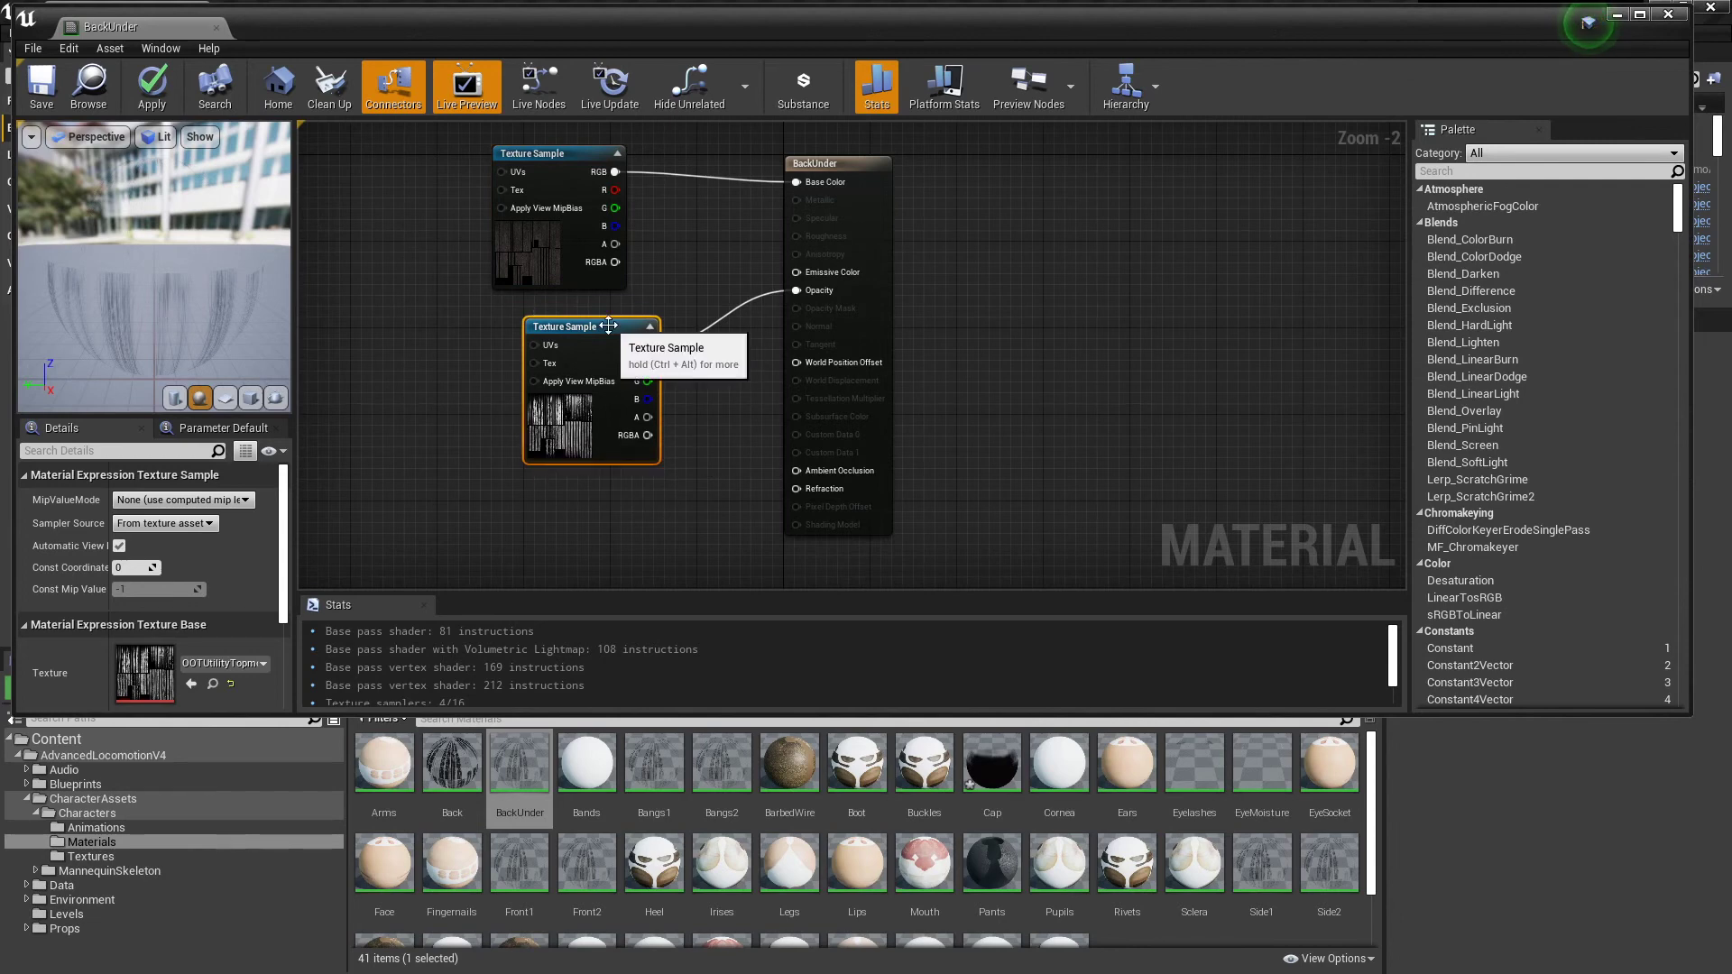
Drag the OOTUtility Topmodel UpdoHair texture into BackUnder as a new Opacity node, then apply
left_click(90, 856)
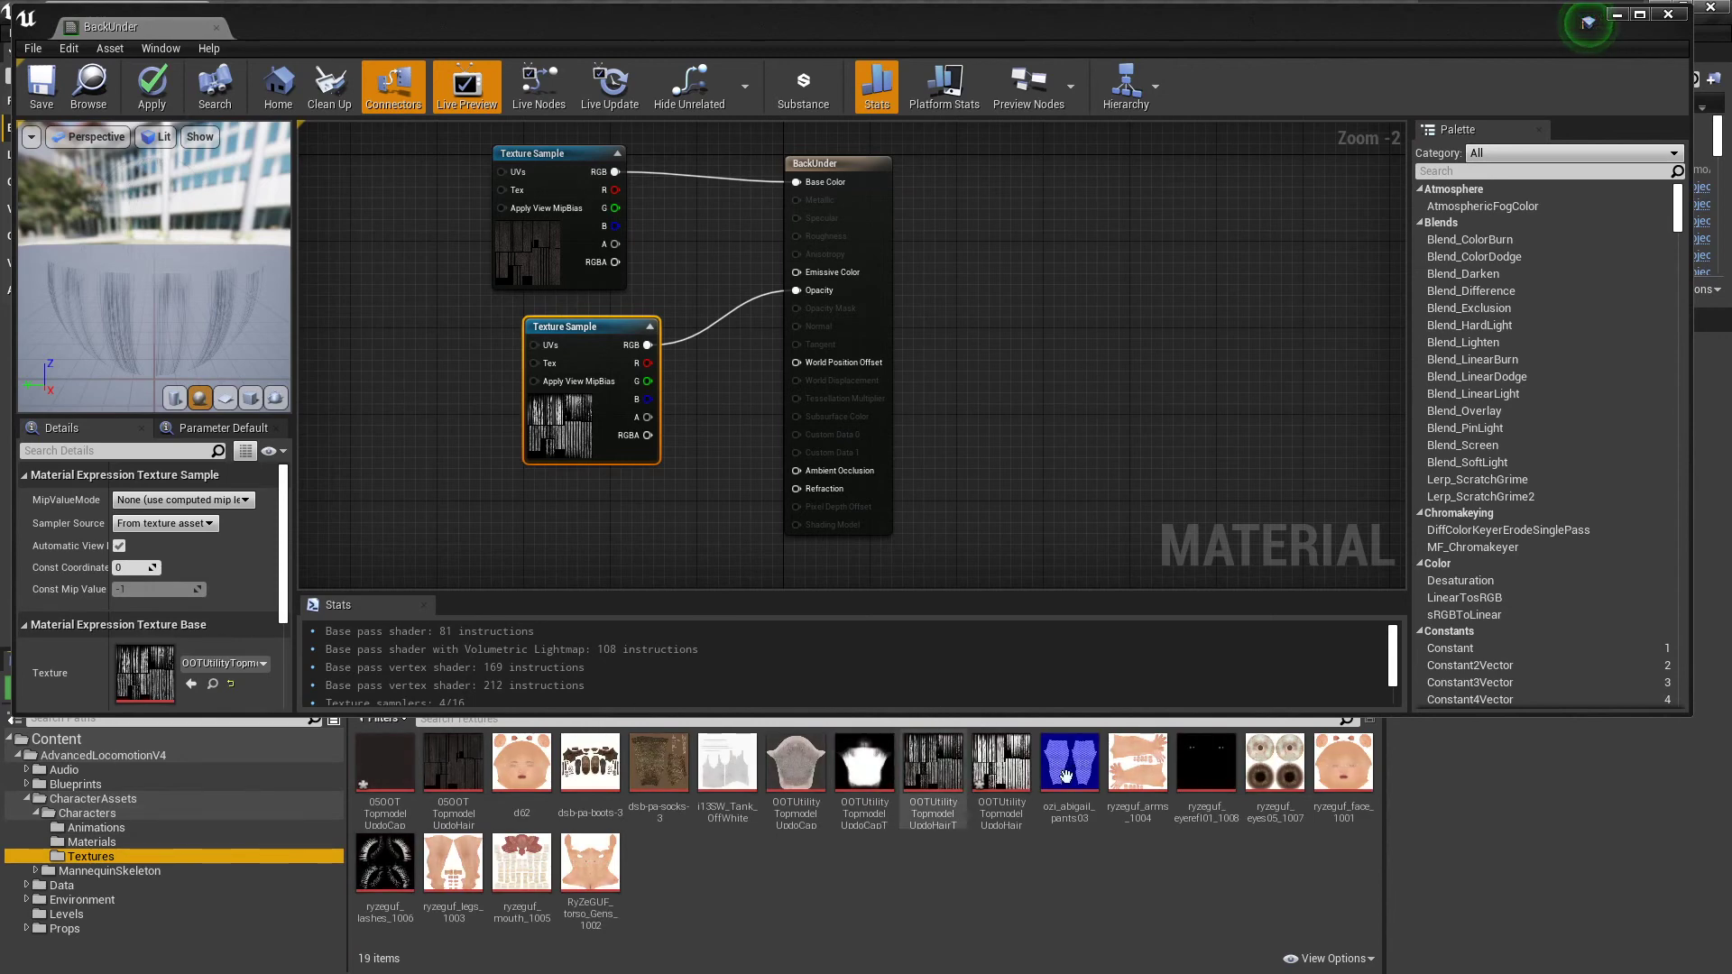
mouse_move(1006, 803)
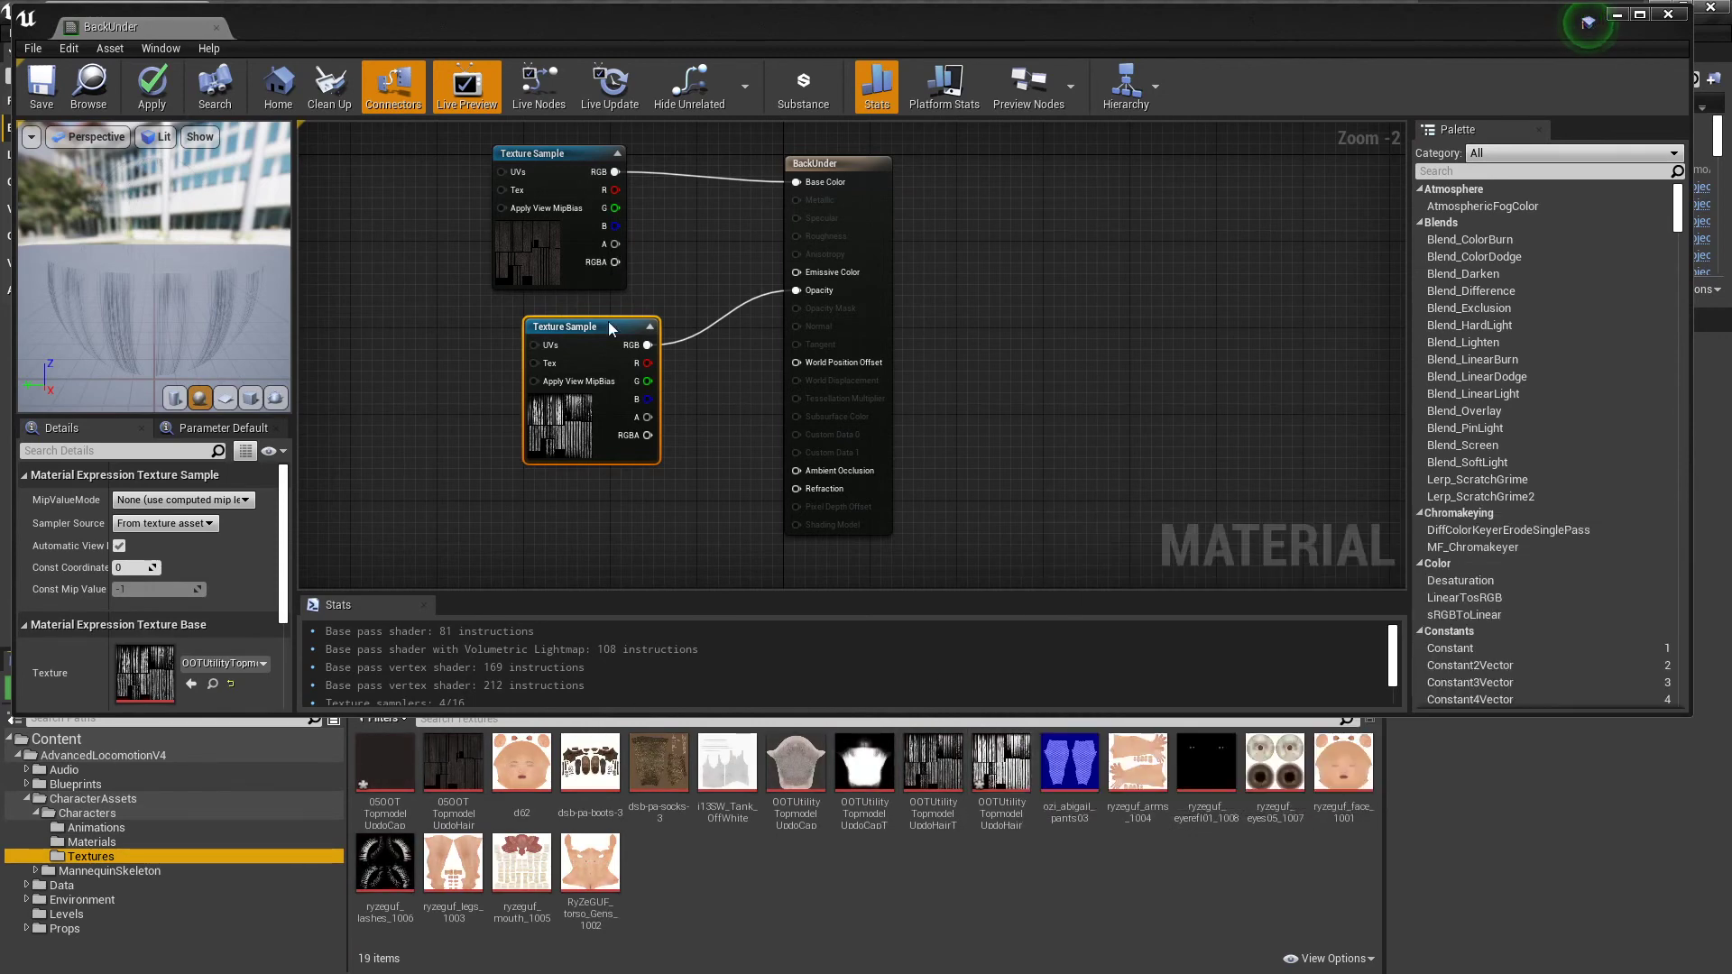
left_click_drag(588, 336, 369, 336)
left_click_drag(1008, 776, 796, 290)
left_click(154, 99)
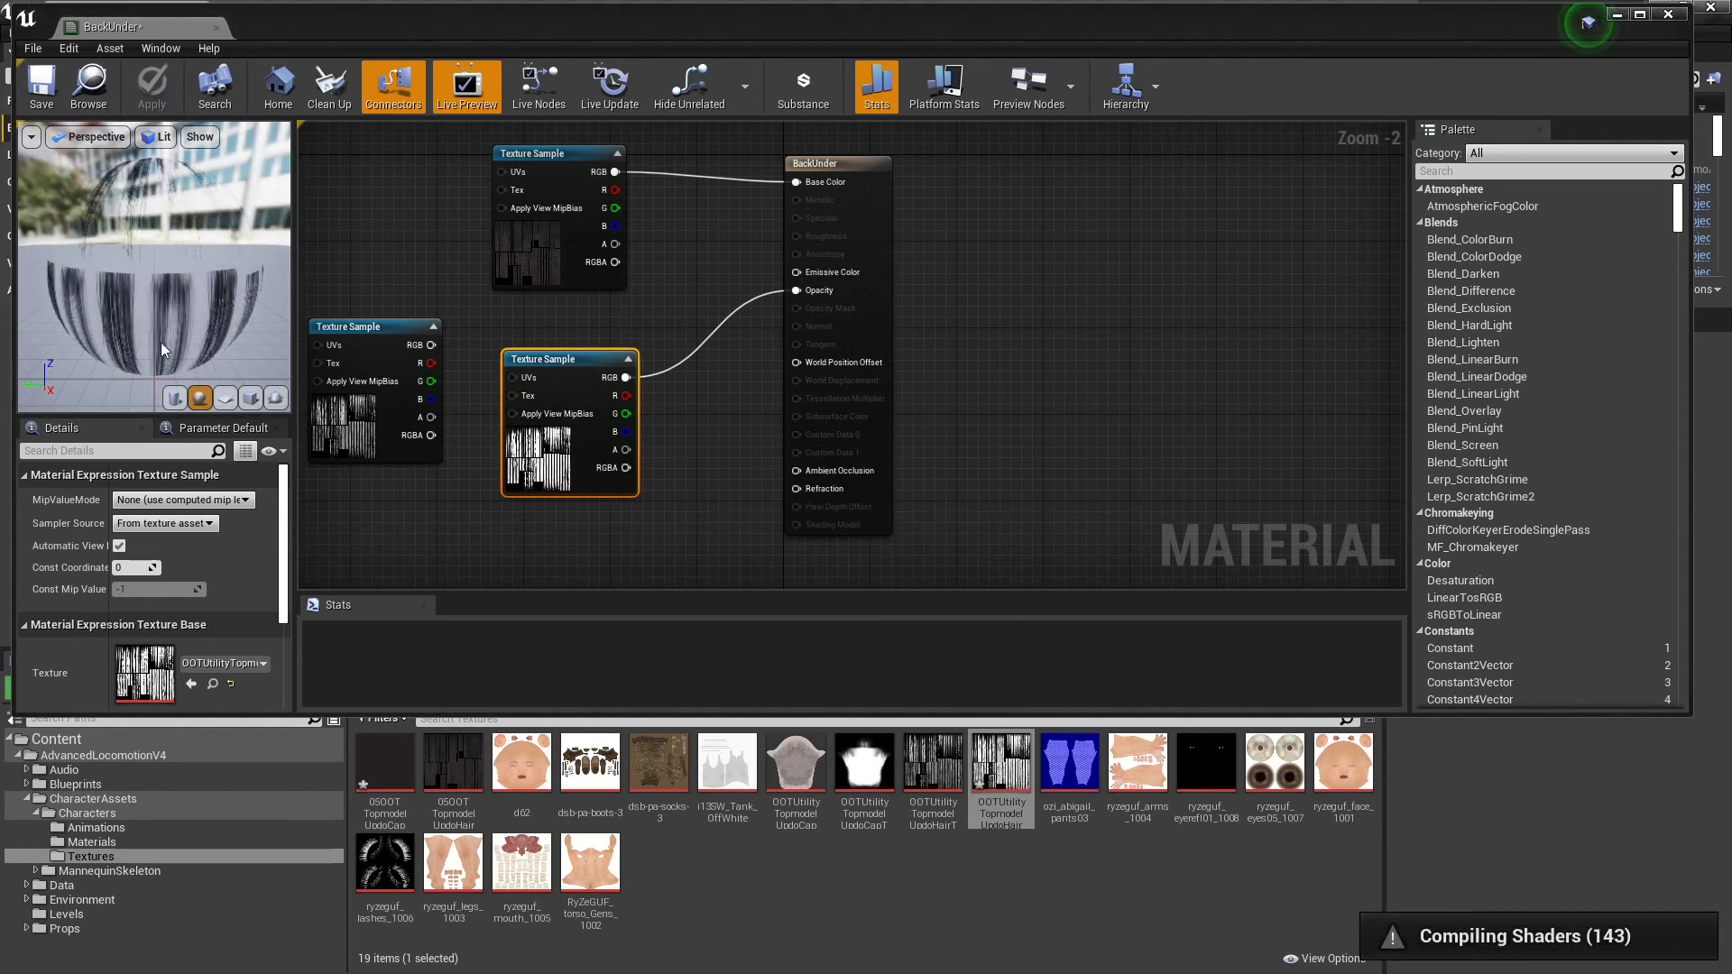
Toggle Two Sided on and back off for BackUnder's result node, then apply the material
scroll(289, 523, "down", 3)
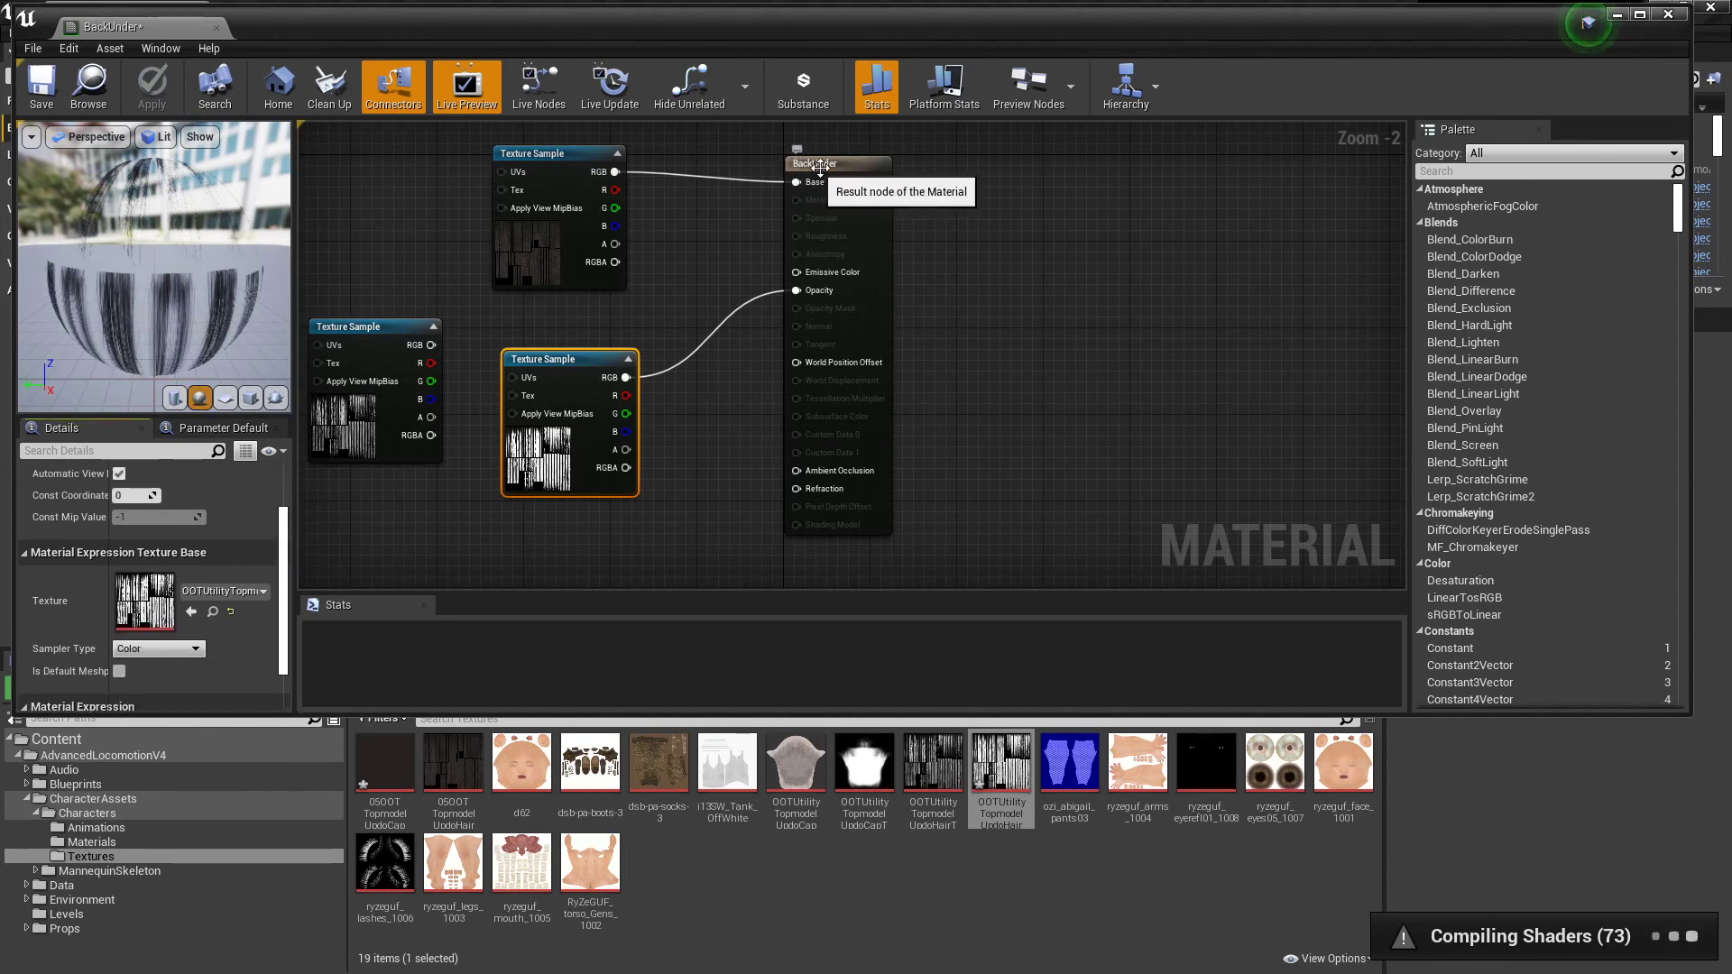
left_click(823, 164)
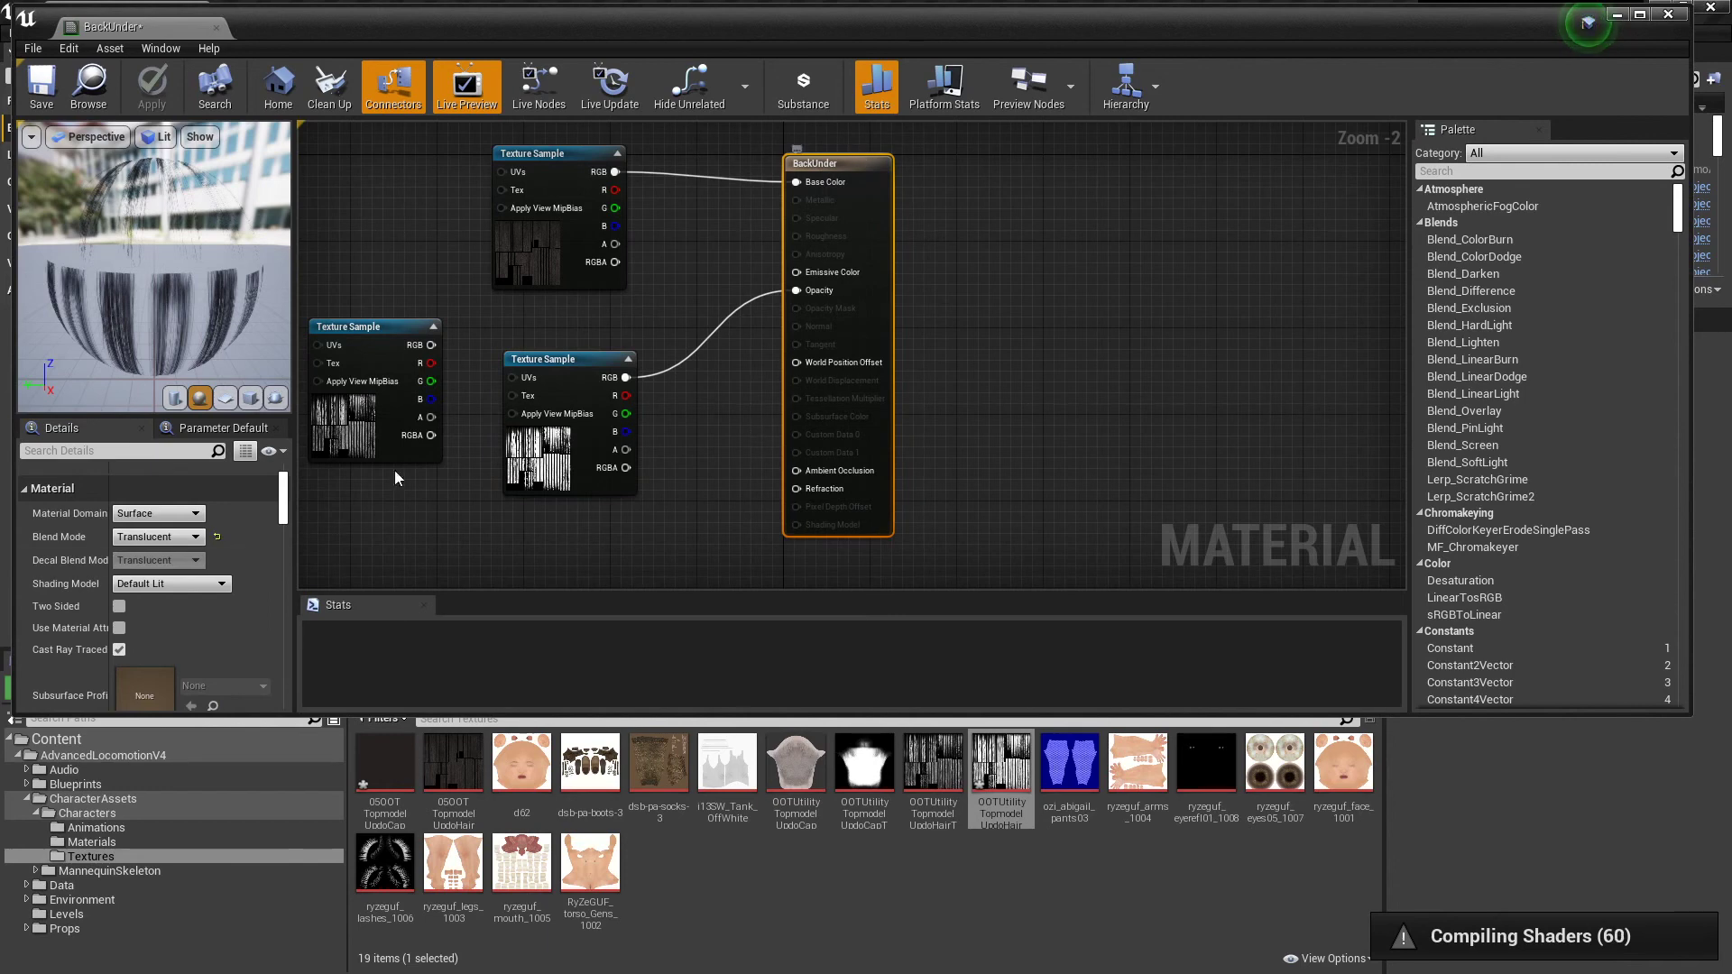
left_click(119, 606)
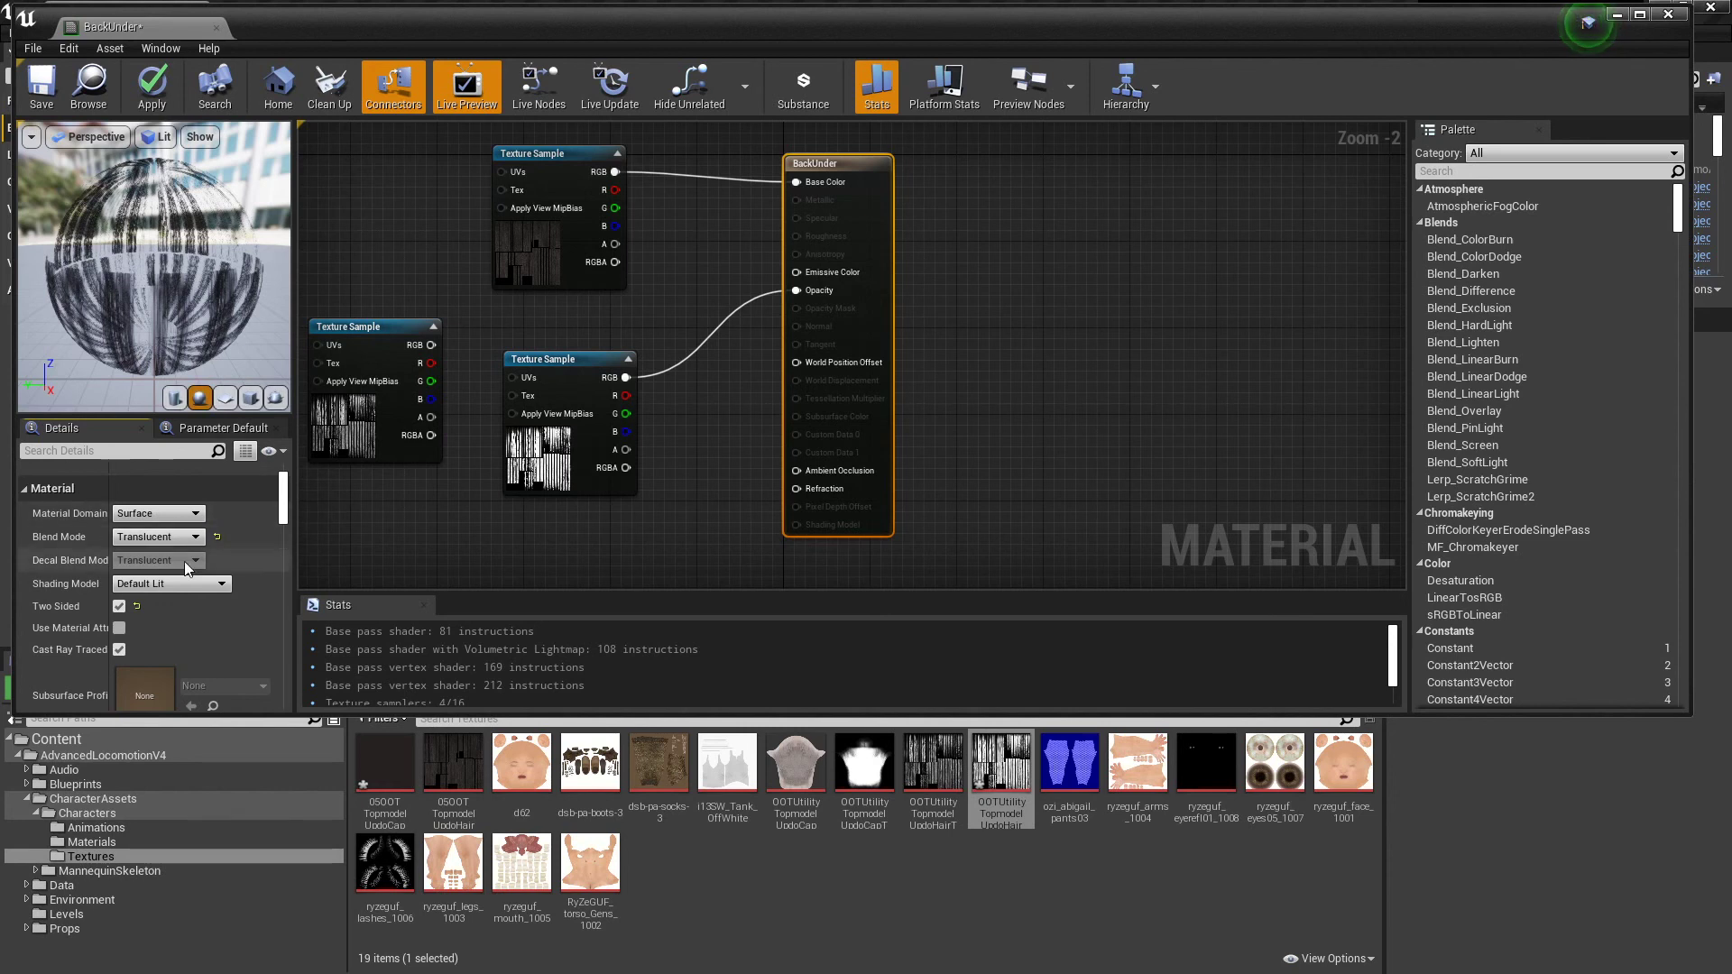
left_click(119, 607)
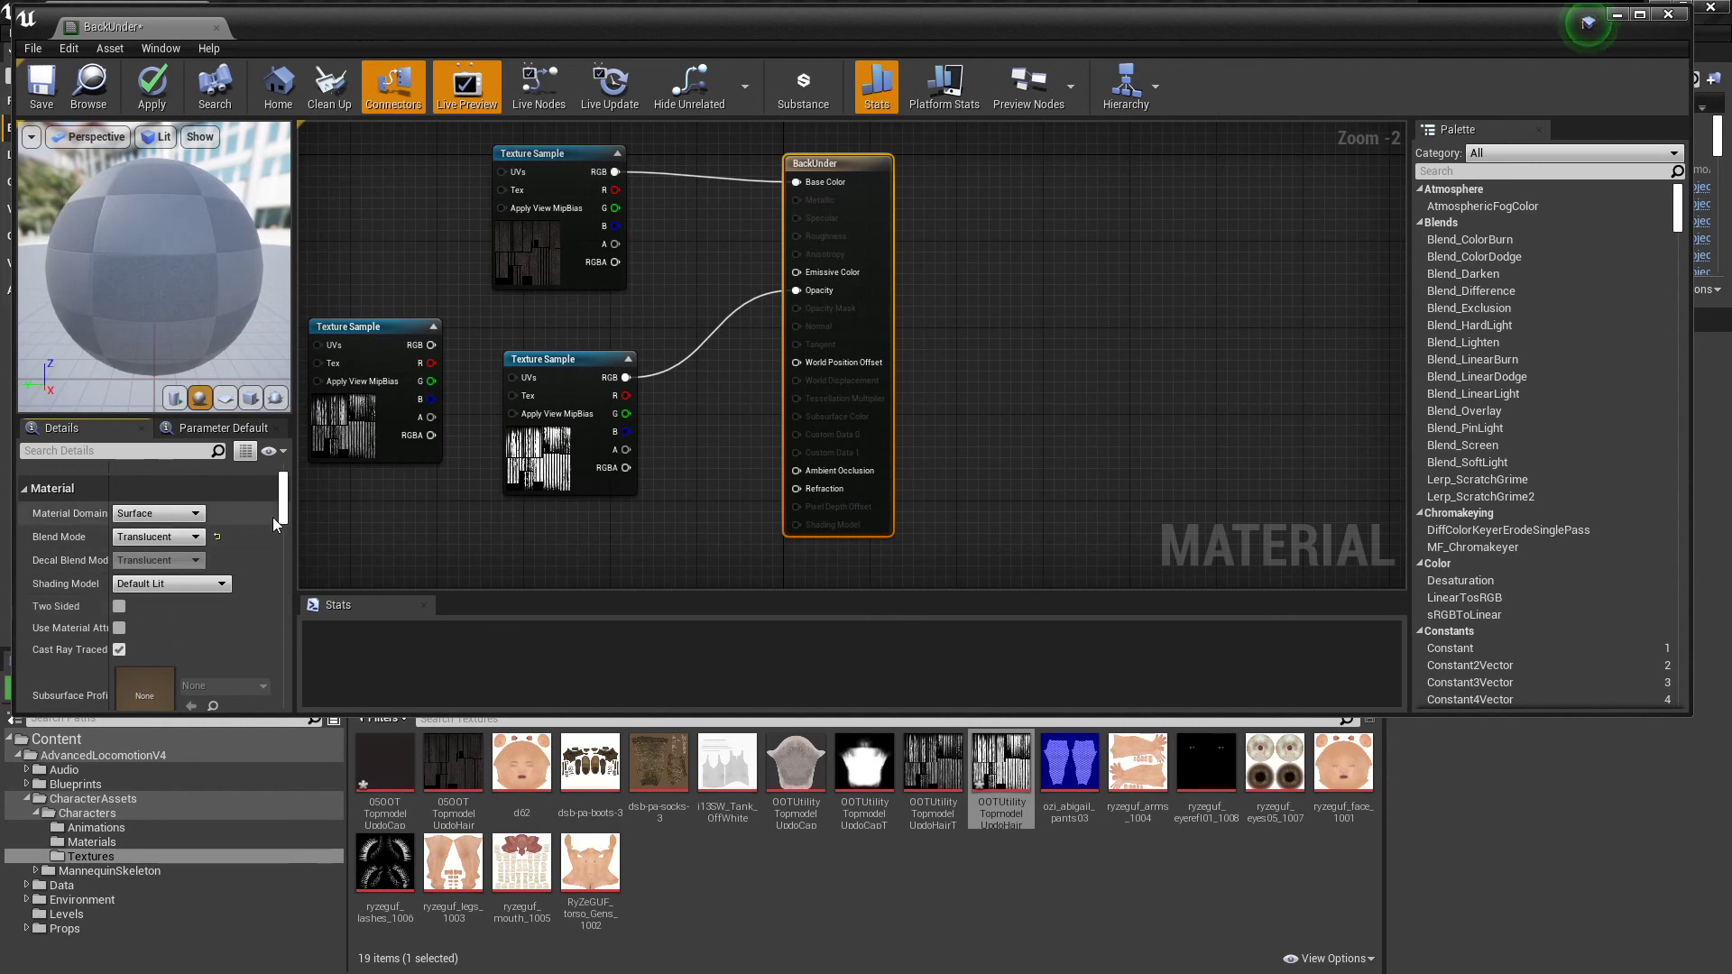
scroll(287, 487, "up", 3)
scroll(287, 487, "down", 3)
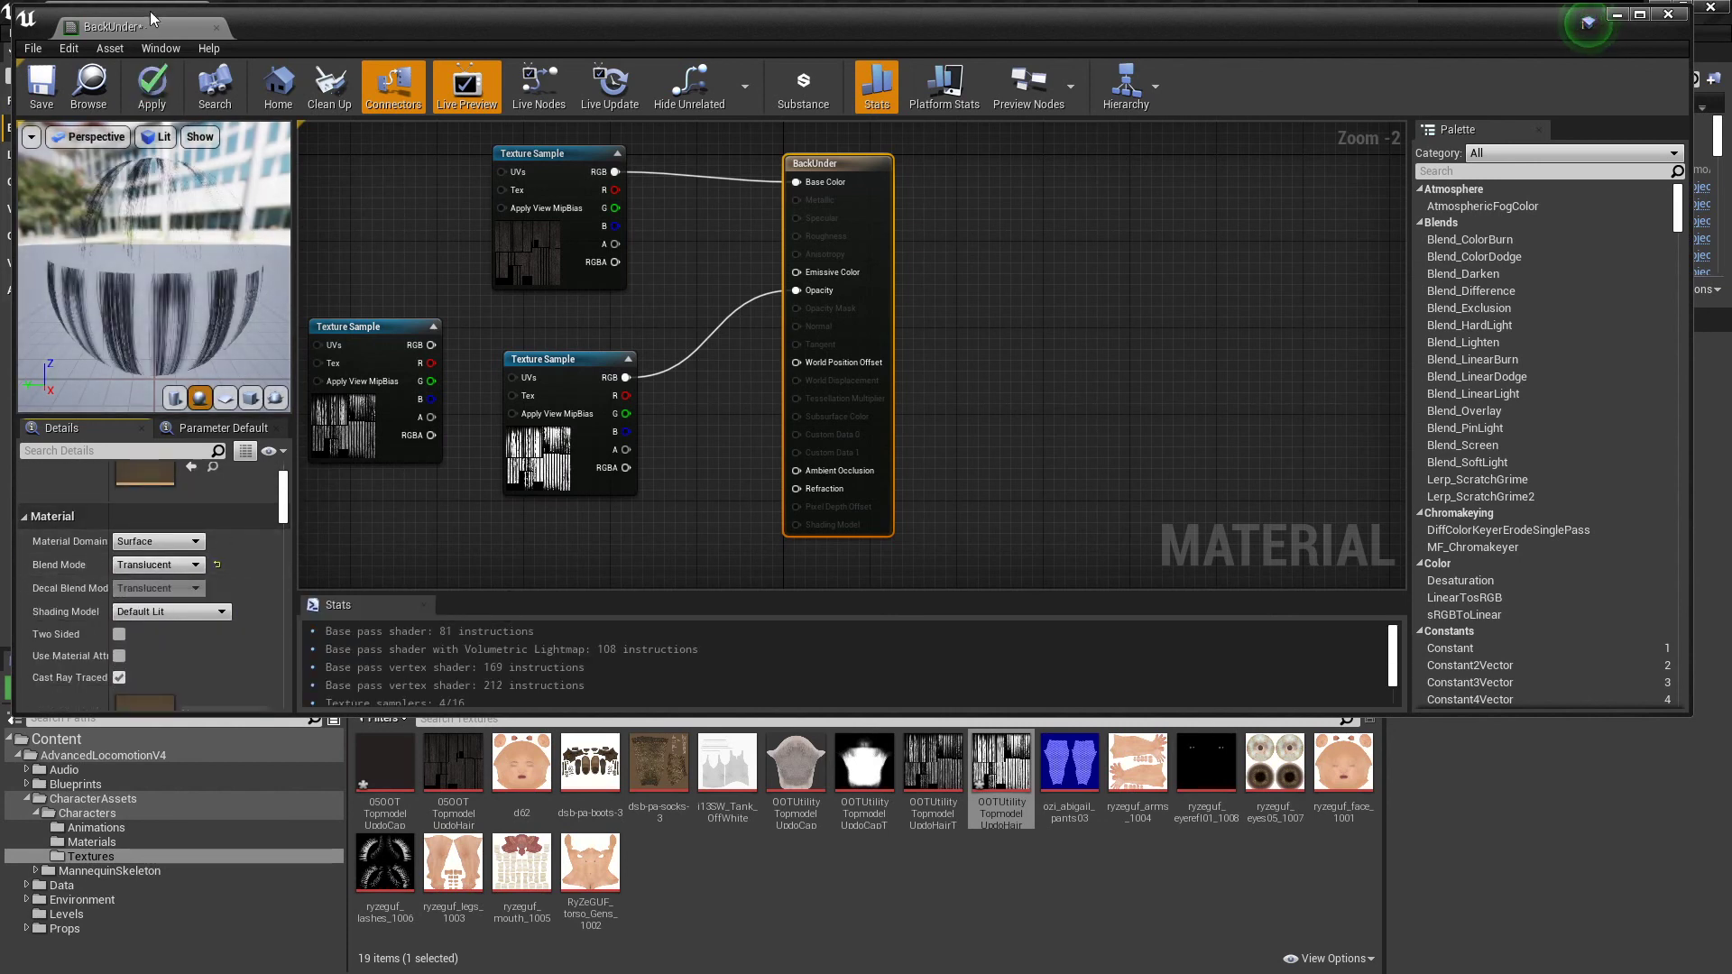
left_click(149, 86)
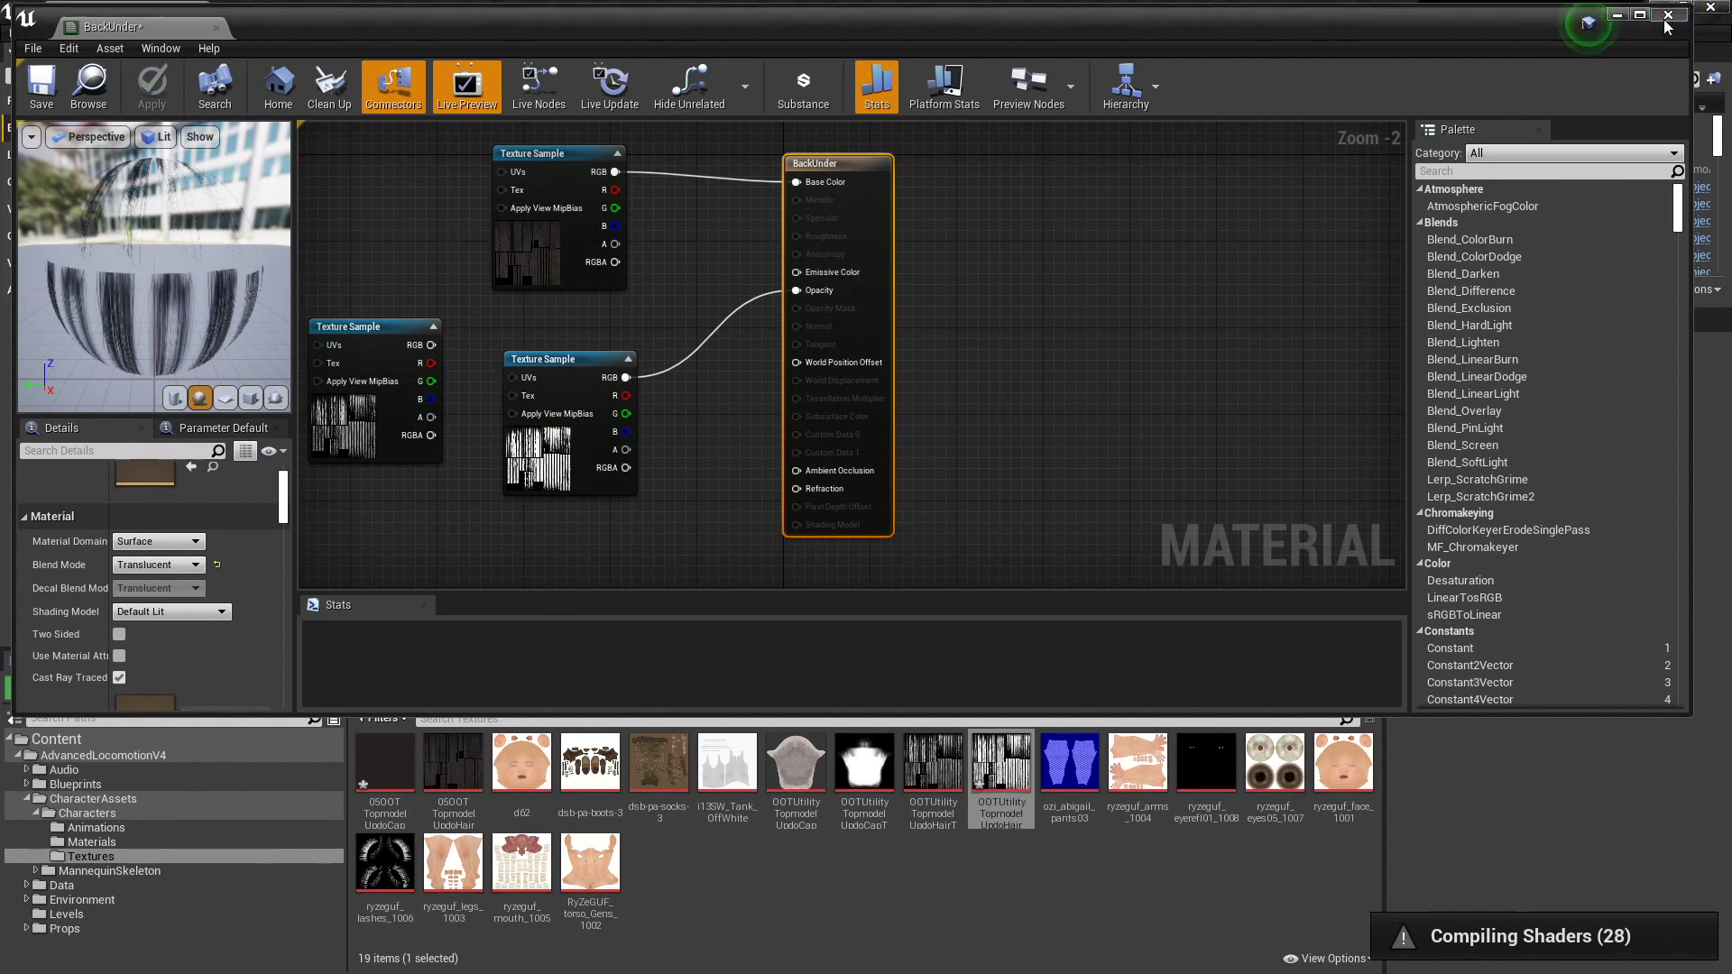
Close the BackUnder material editor and orbit behind the character's head to view the darker hair
left_click(1668, 14)
left_click_drag(831, 463, 1164, 456, "alt")
left_click_drag(1052, 212, 1443, 238, "alt")
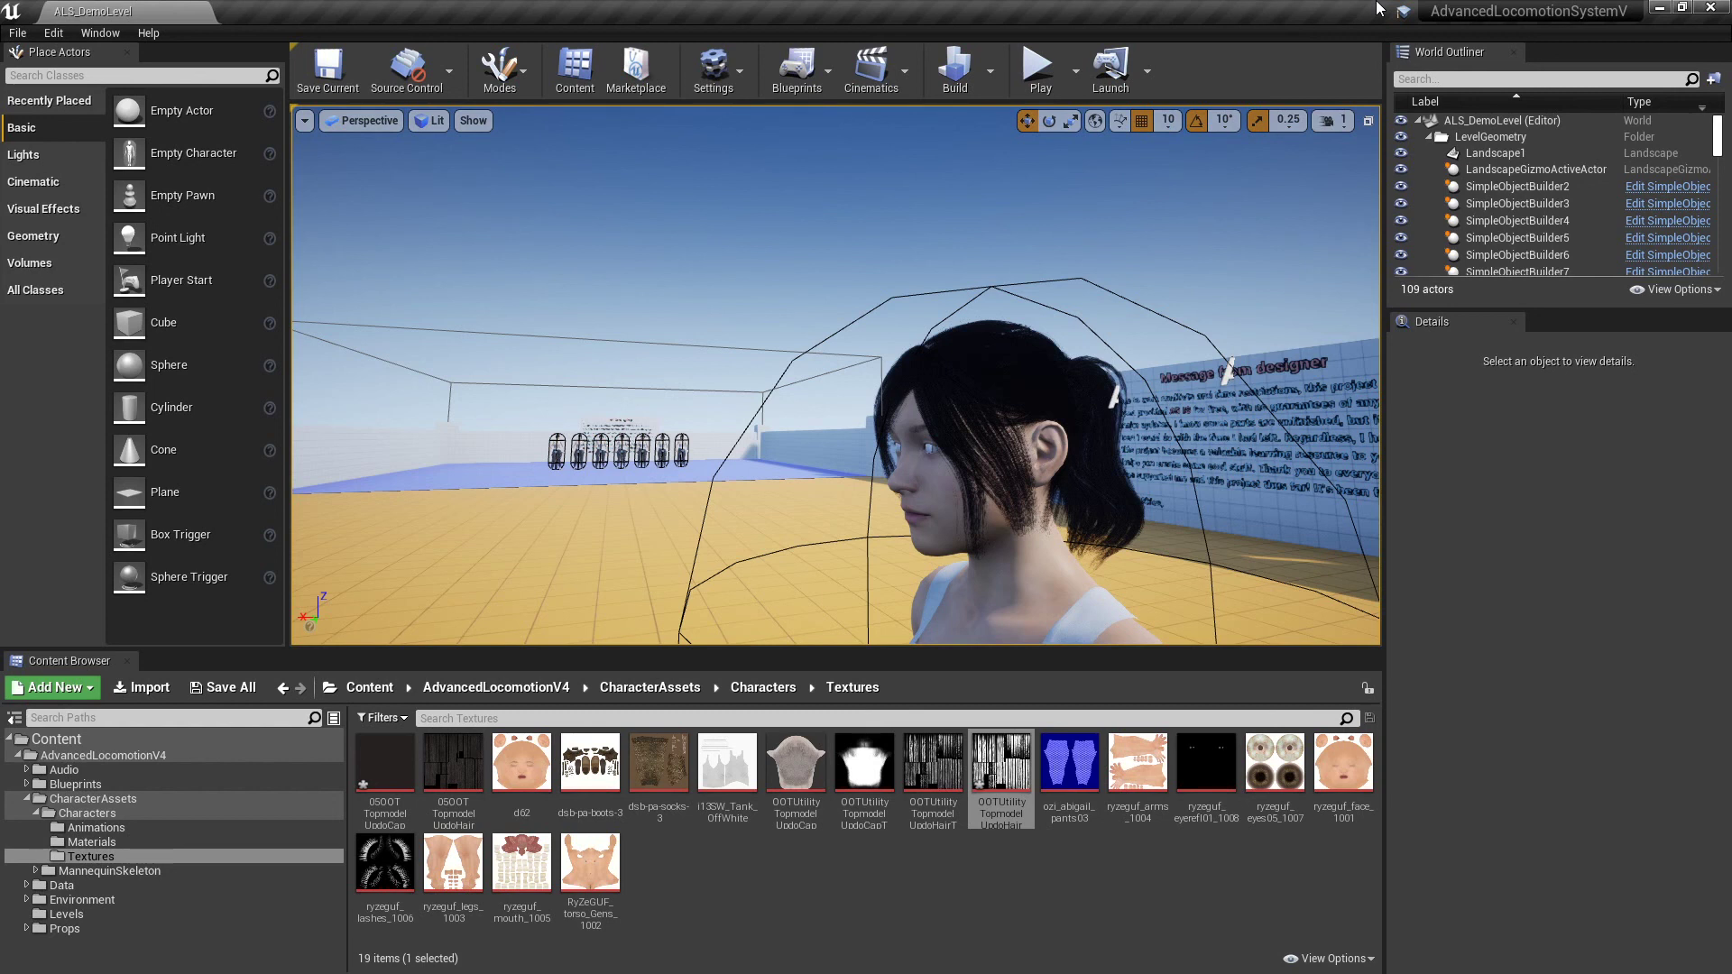
mouse_move(1531, 10)
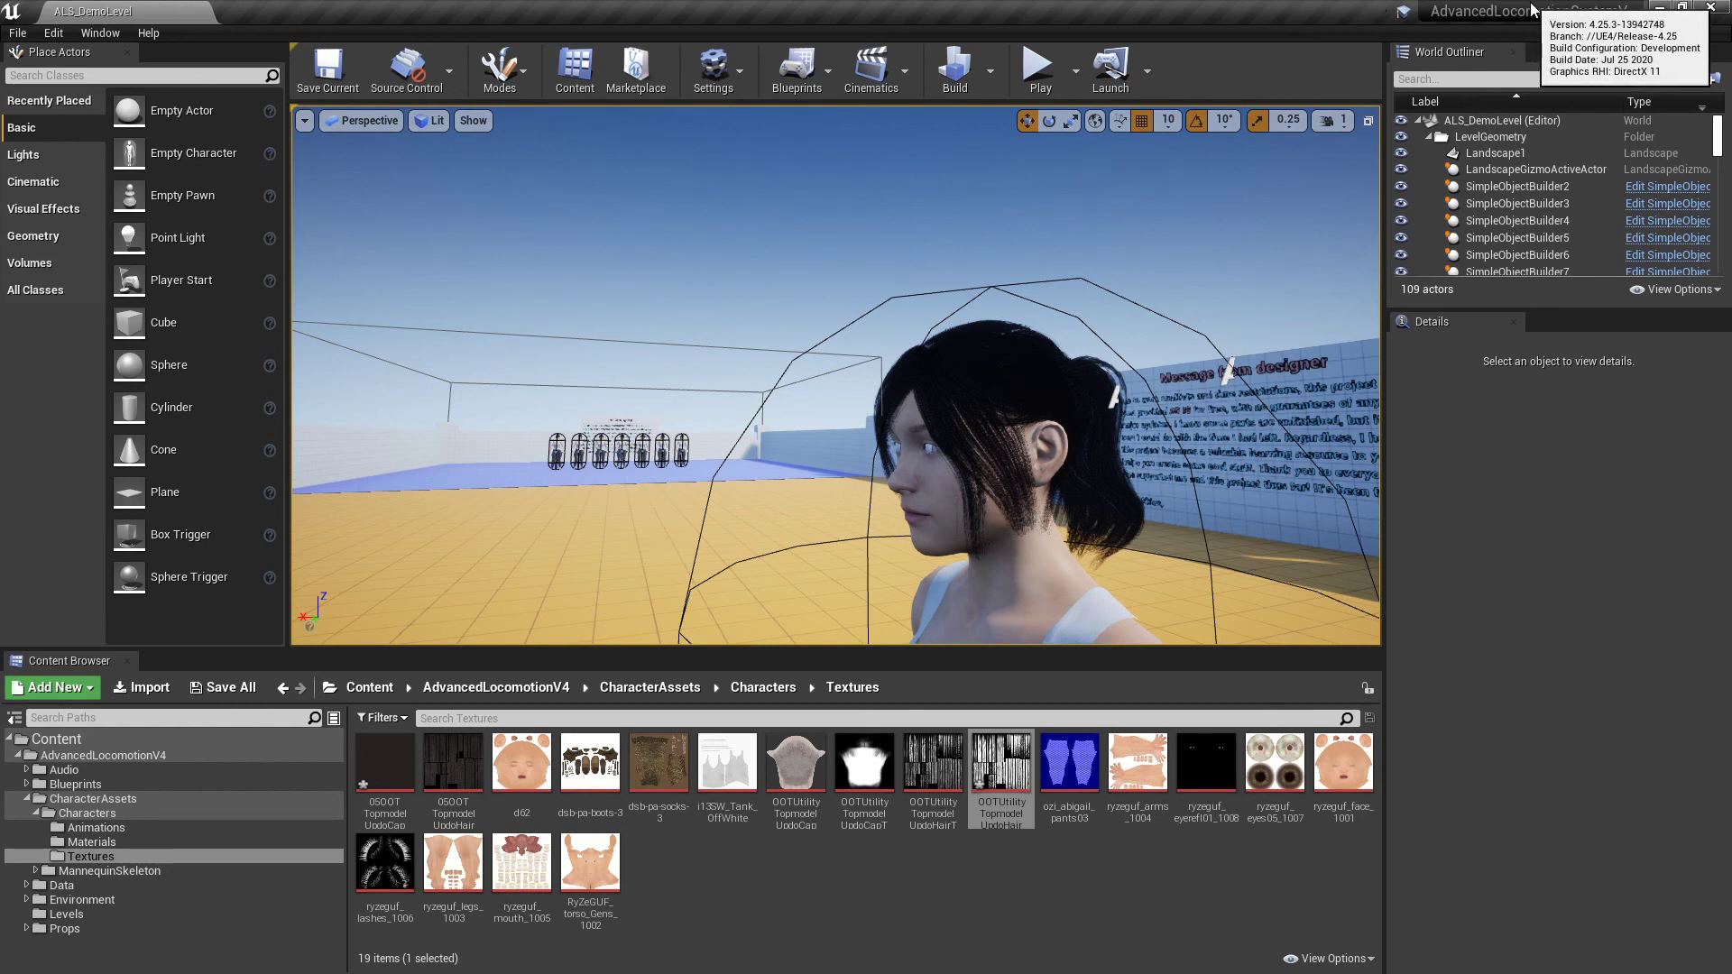